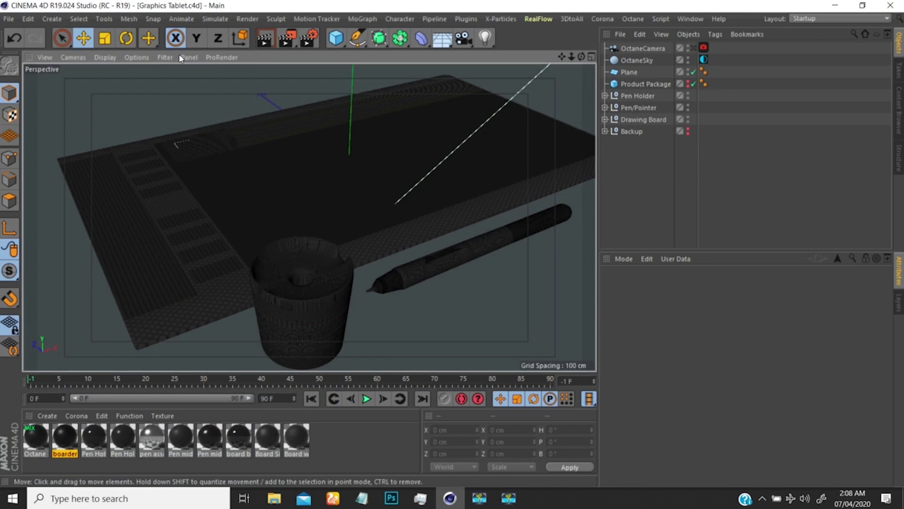
Enable the Y and Z axes so objects can be transformed along all three axes
{"action": "left_click", "coordinate": [197, 38]}
{"action": "left_click", "coordinate": [218, 38]}
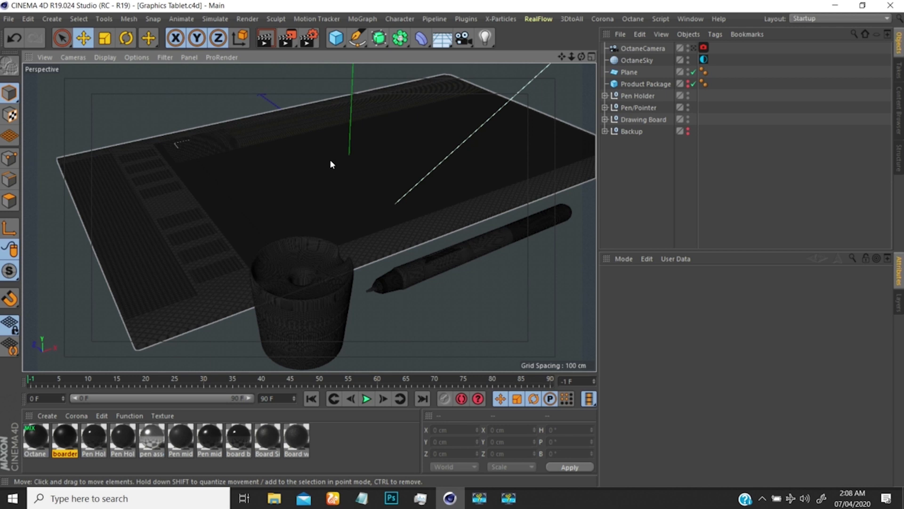
Examine the graphics tablet, pen and pen holder models from several angles and distances
{"action": "scroll", "coordinate": [330, 165], "scroll_direction": "down", "scroll_amount": 3}
{"action": "left_click_drag", "start_coordinate": [329, 140], "coordinate": [295, 154], "text": "alt"}
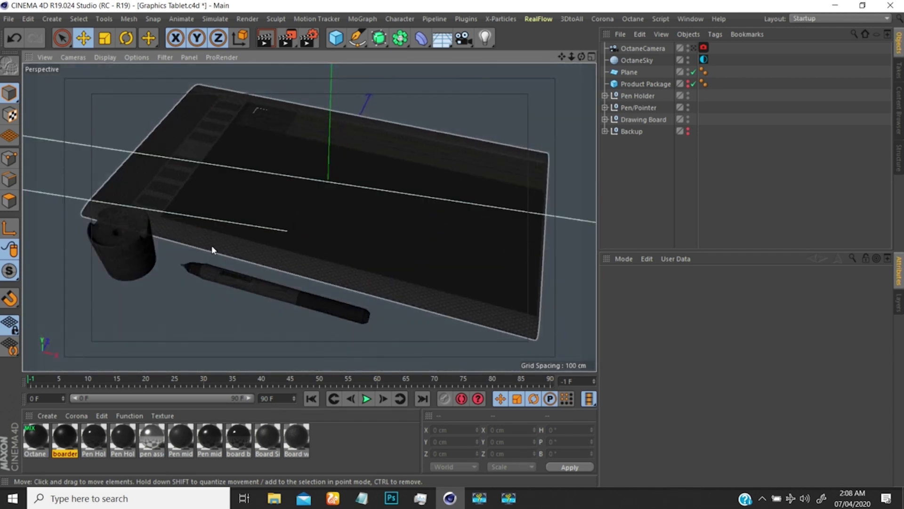
{"action": "mouse_move", "coordinate": [212, 250]}
{"action": "left_mouse_down", "text": "alt"}
{"action": "mouse_move", "coordinate": [234, 228]}
{"action": "mouse_move", "coordinate": [228, 196]}
{"action": "mouse_move", "coordinate": [263, 204]}
{"action": "mouse_move", "coordinate": [344, 187]}
{"action": "mouse_move", "coordinate": [287, 185]}
{"action": "mouse_move", "coordinate": [355, 192]}
{"action": "mouse_move", "coordinate": [299, 184]}
{"action": "mouse_move", "coordinate": [315, 144]}
{"action": "mouse_move", "coordinate": [293, 160]}
{"action": "left_mouse_up", "text": "alt"}
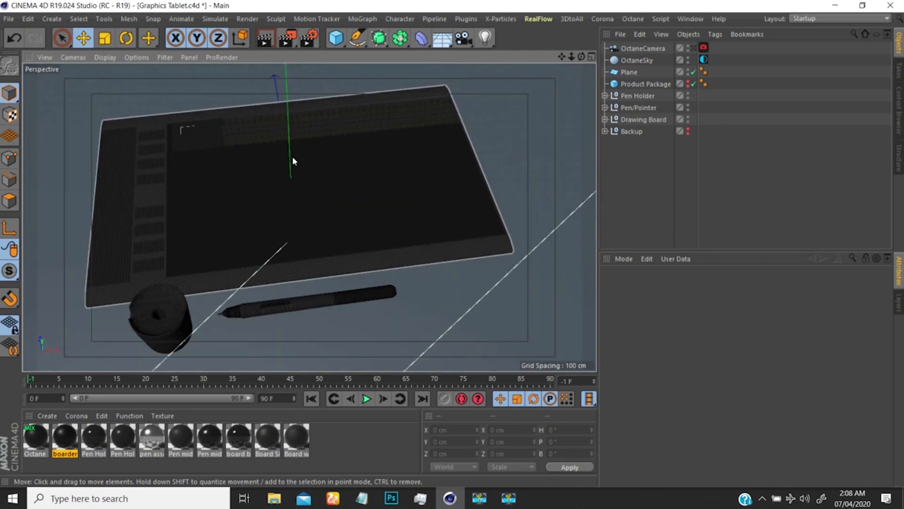
{"action": "right_click_drag", "start_coordinate": [293, 161], "coordinate": [322, 142], "text": "alt"}
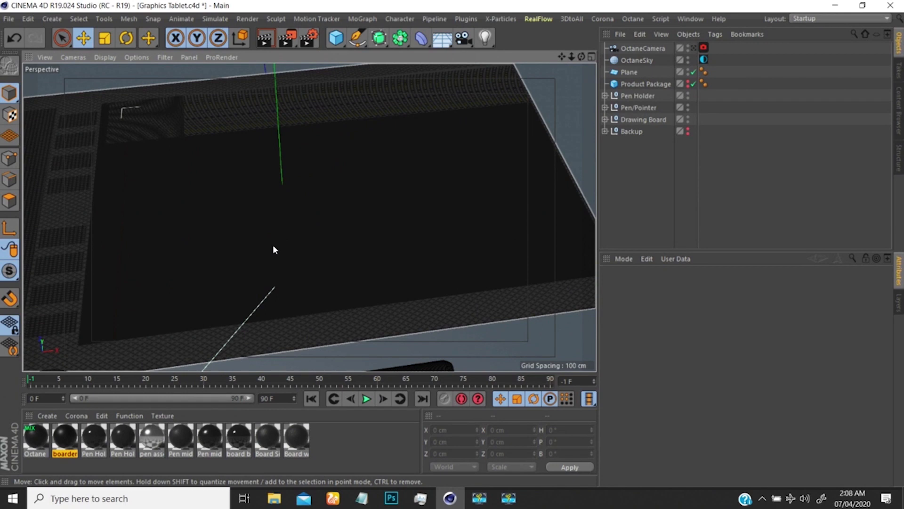
{"action": "scroll", "coordinate": [246, 191], "scroll_direction": "down", "scroll_amount": 3}
{"action": "mouse_move", "coordinate": [251, 163]}
{"action": "left_mouse_down", "text": "alt"}
{"action": "mouse_move", "coordinate": [245, 160]}
{"action": "mouse_move", "coordinate": [254, 200]}
{"action": "mouse_move", "coordinate": [276, 180]}
{"action": "mouse_move", "coordinate": [268, 190]}
{"action": "mouse_move", "coordinate": [275, 159]}
{"action": "mouse_move", "coordinate": [263, 166]}
{"action": "mouse_move", "coordinate": [292, 178]}
{"action": "mouse_move", "coordinate": [182, 202]}
{"action": "mouse_move", "coordinate": [240, 178]}
{"action": "mouse_move", "coordinate": [246, 160]}
{"action": "mouse_move", "coordinate": [245, 195]}
{"action": "left_mouse_up", "text": "alt"}
{"action": "scroll", "coordinate": [270, 172], "scroll_direction": "down", "scroll_amount": 3}
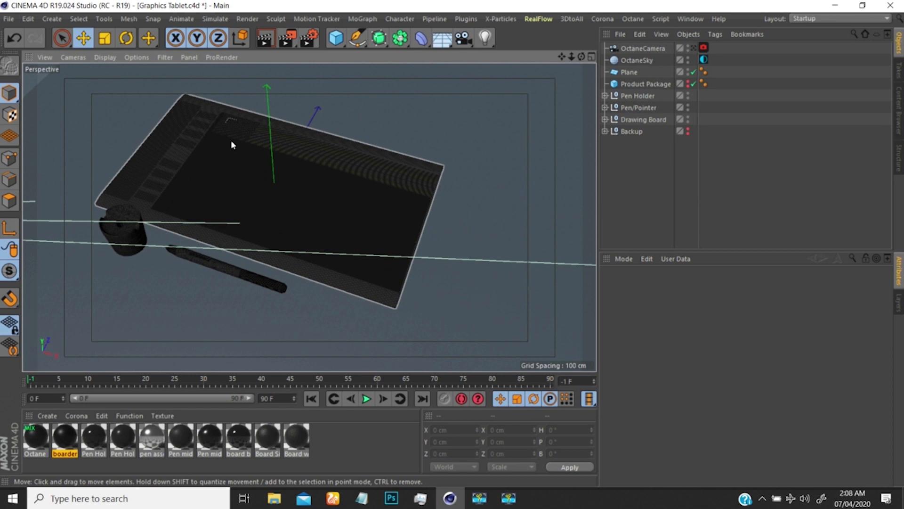
{"action": "left_click_drag", "start_coordinate": [271, 178], "coordinate": [324, 168], "text": "alt"}
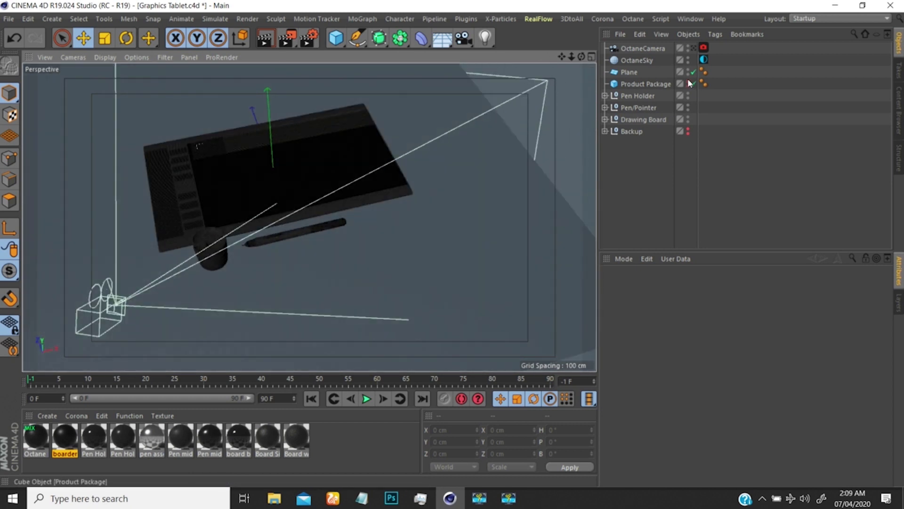
Show the Product Package box and hide the Pen Holder, Pen/Pointer and Drawing Board groups
{"action": "left_click_drag", "start_coordinate": [380, 140], "coordinate": [227, 161], "text": "alt"}
{"action": "middle_click_drag", "start_coordinate": [370, 160], "coordinate": [309, 216], "text": "alt"}
{"action": "scroll", "coordinate": [285, 183], "scroll_direction": "up", "scroll_amount": 3}
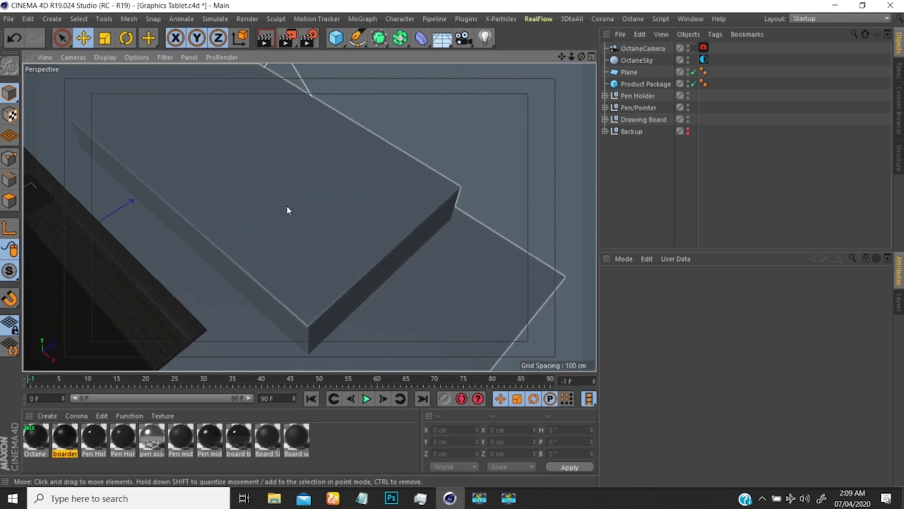
{"action": "left_click_drag", "start_coordinate": [287, 213], "coordinate": [284, 174], "text": "alt"}
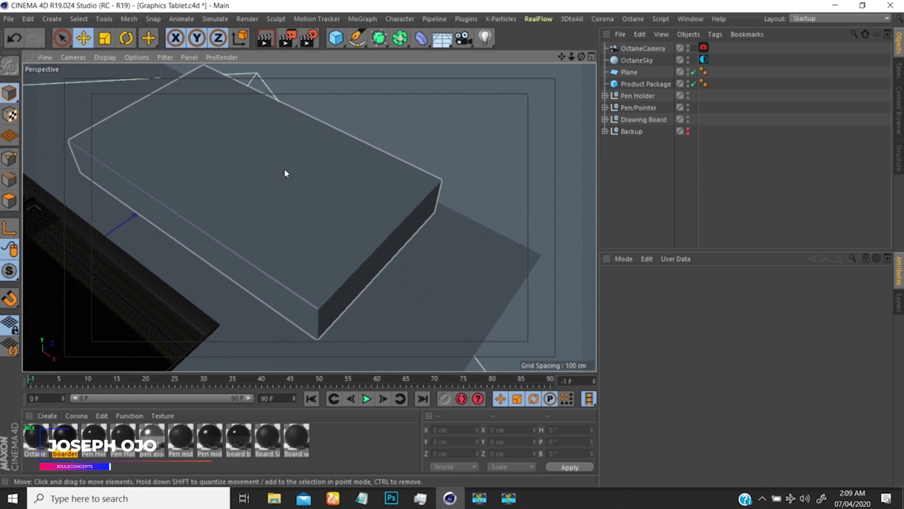
{"action": "left_click_drag", "start_coordinate": [238, 230], "coordinate": [259, 196], "text": "alt"}
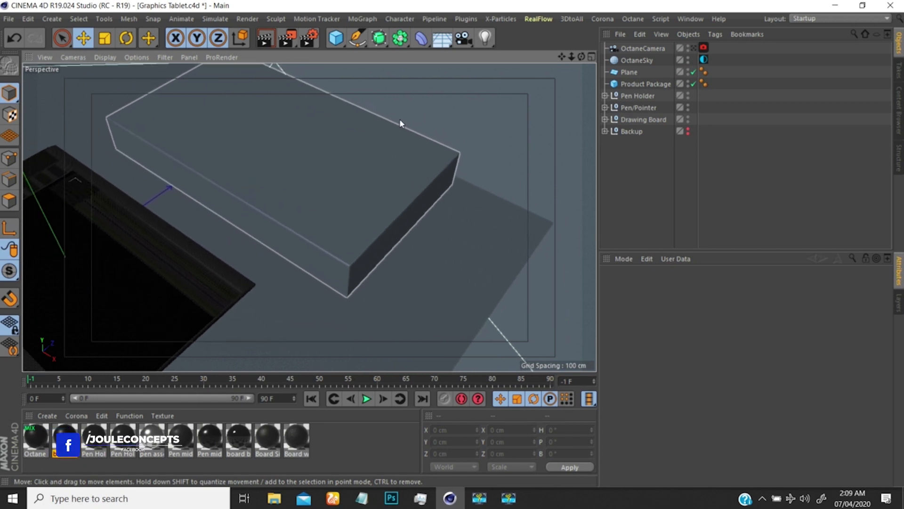
{"action": "left_click", "coordinate": [689, 95]}
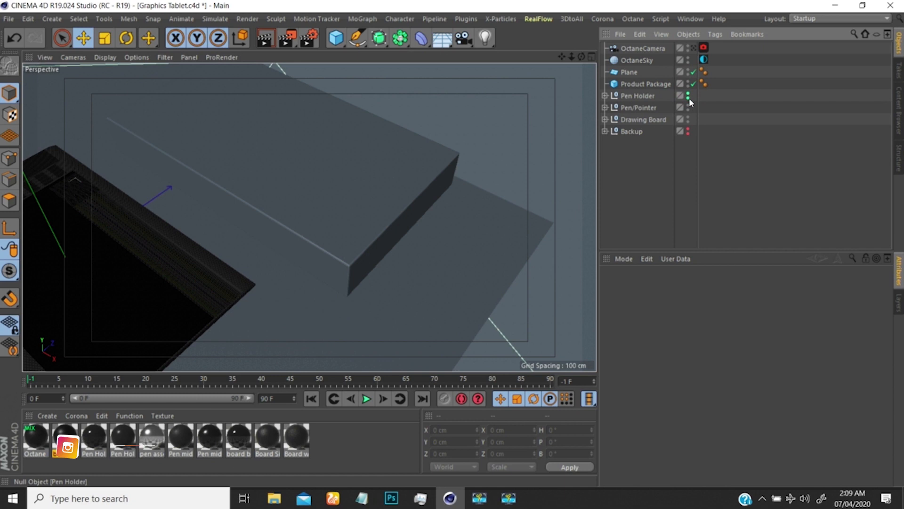
{"action": "left_click", "coordinate": [689, 95]}
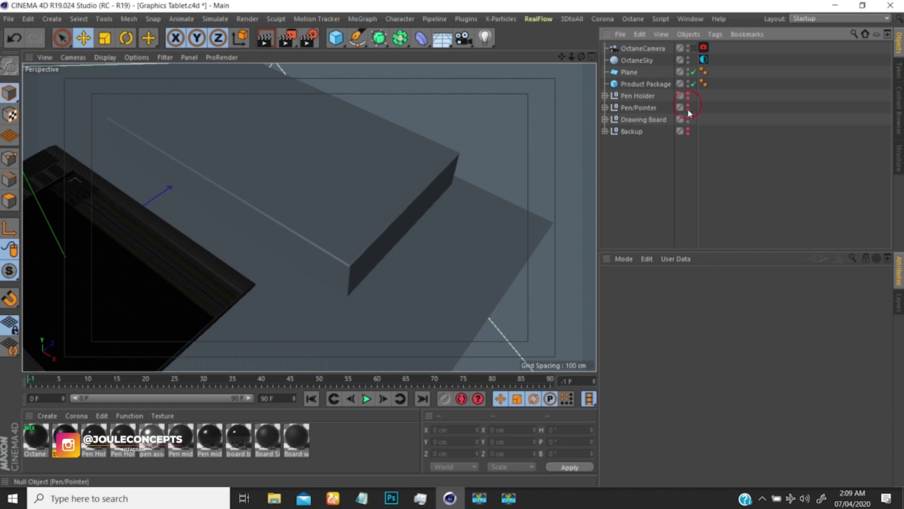
{"action": "double_click", "coordinate": [688, 118], "text": "alt"}
Select the Product Package cube and set the viewport to Gouraud Shading (Lines)
{"action": "right_click_drag", "start_coordinate": [329, 187], "coordinate": [307, 217], "text": "alt"}
{"action": "middle_click_drag", "start_coordinate": [313, 191], "coordinate": [355, 212], "text": "alt"}
{"action": "left_click_drag", "start_coordinate": [338, 193], "coordinate": [368, 187], "text": "alt"}
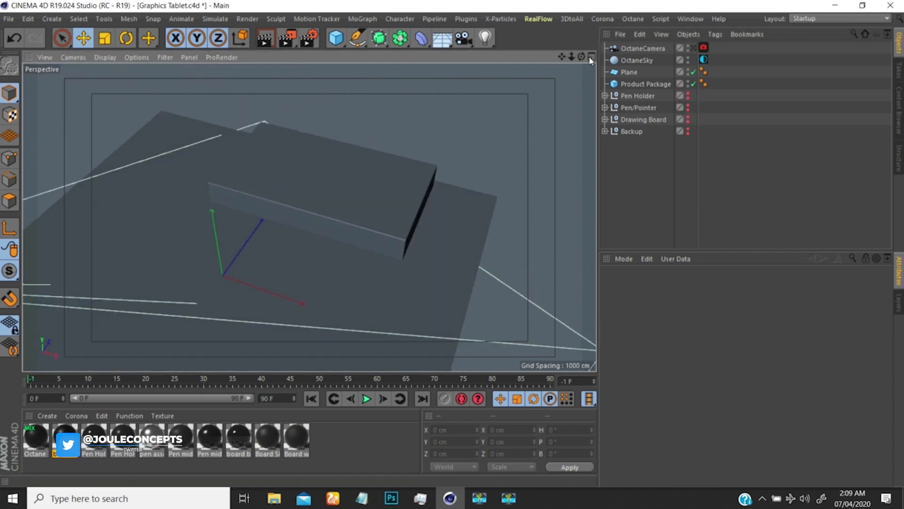
{"action": "left_click", "coordinate": [622, 86]}
{"action": "right_click_drag", "start_coordinate": [363, 229], "coordinate": [377, 200], "text": "alt"}
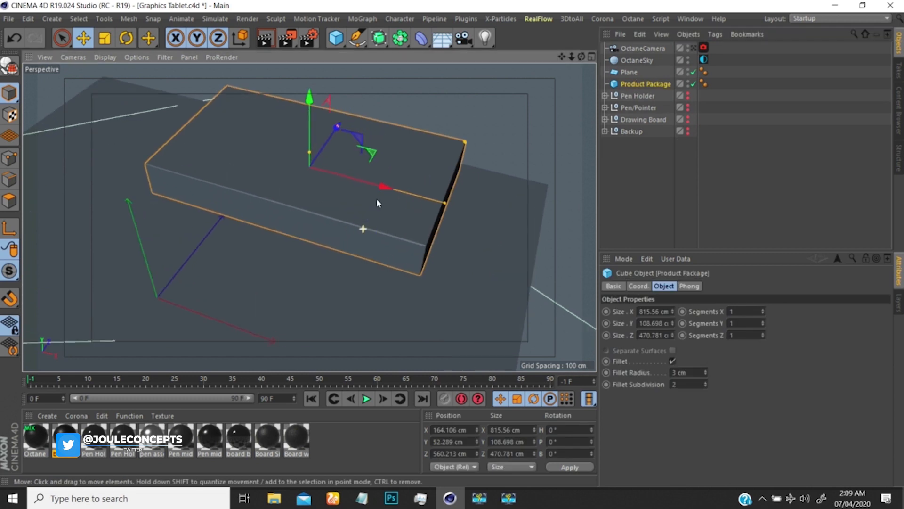
{"action": "key", "text": "n"}
{"action": "key", "text": "b"}
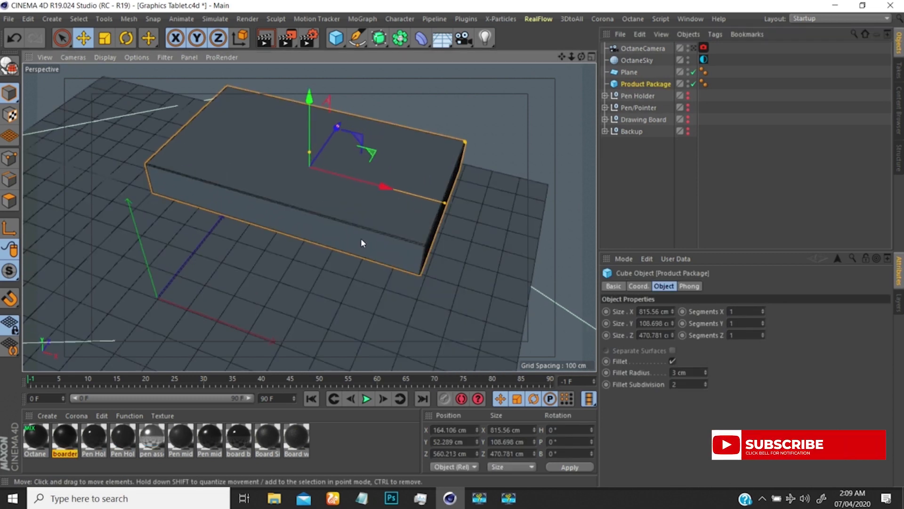
{"action": "right_click_drag", "start_coordinate": [361, 239], "coordinate": [374, 209], "text": "alt"}
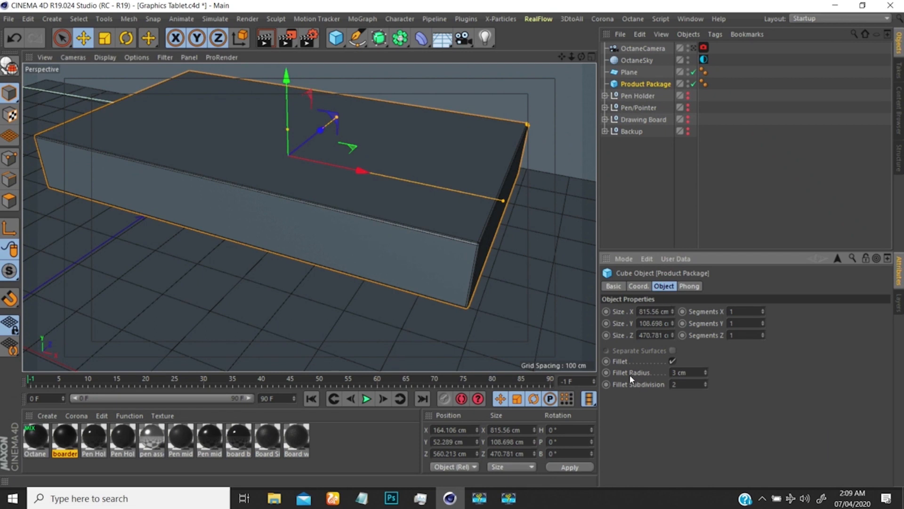
{"action": "left_click", "coordinate": [673, 360]}
{"action": "right_click_drag", "start_coordinate": [436, 204], "coordinate": [427, 205], "text": "alt"}
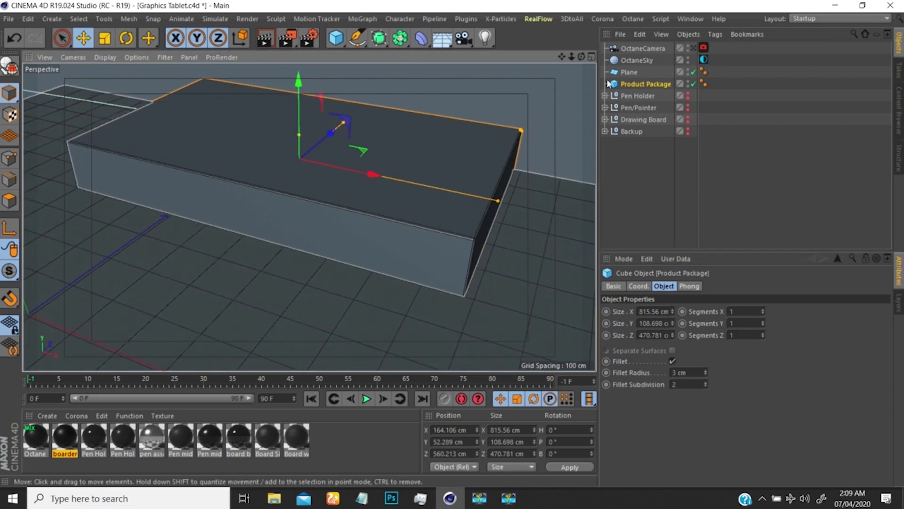
Store a copy of the Product Package in the Backup group and make the original cube editable
{"action": "left_click_drag", "start_coordinate": [640, 83], "coordinate": [631, 134], "text": "ctrl"}
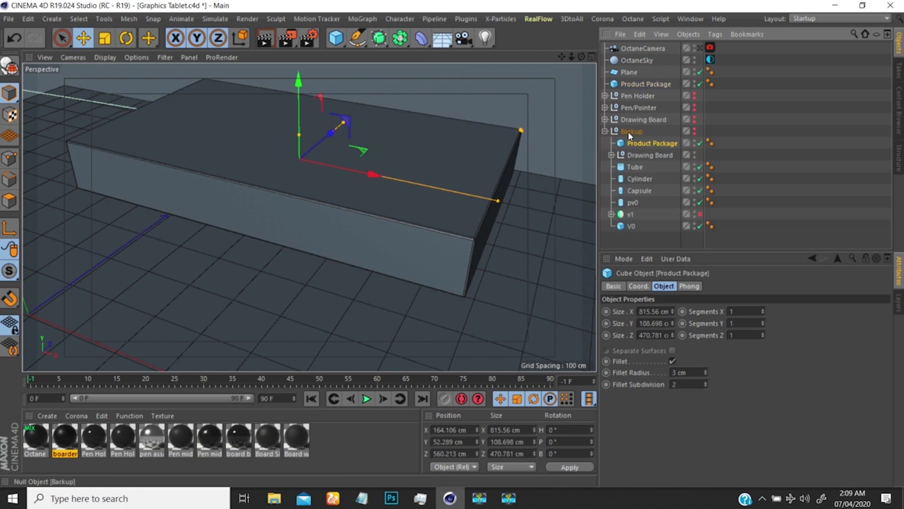
{"action": "left_click", "coordinate": [605, 131]}
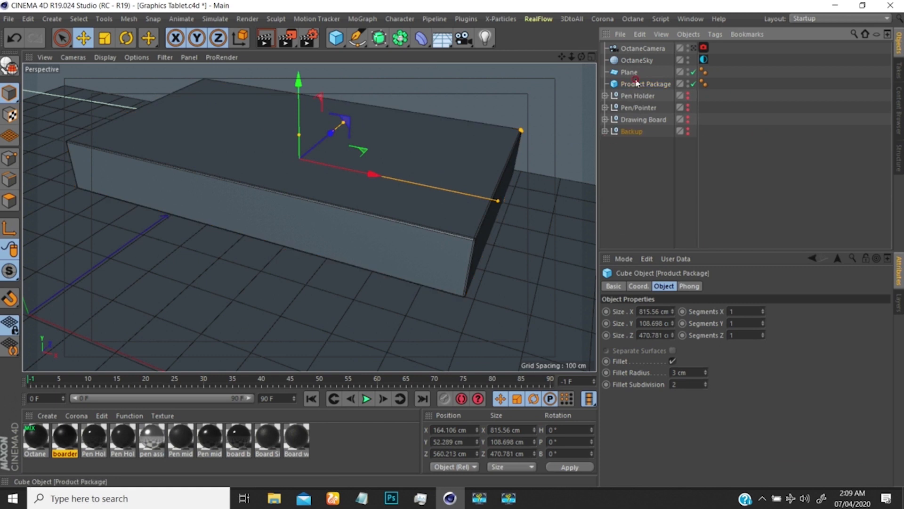
{"action": "left_click", "coordinate": [637, 84]}
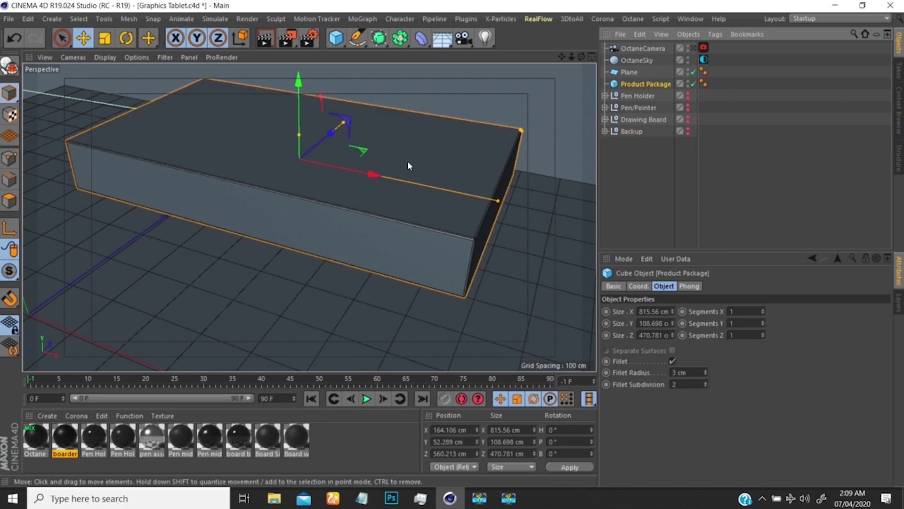
{"action": "left_click", "coordinate": [11, 67]}
{"action": "left_click_drag", "start_coordinate": [201, 183], "coordinate": [295, 194], "text": "alt"}
{"action": "scroll", "coordinate": [294, 193], "scroll_direction": "up", "scroll_amount": 4}
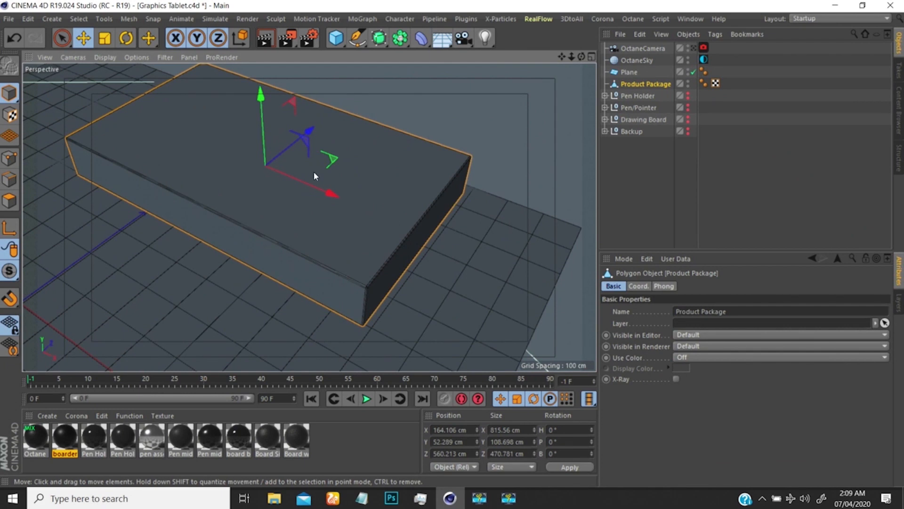
{"action": "middle_click_drag", "start_coordinate": [315, 187], "coordinate": [324, 211], "text": "alt"}
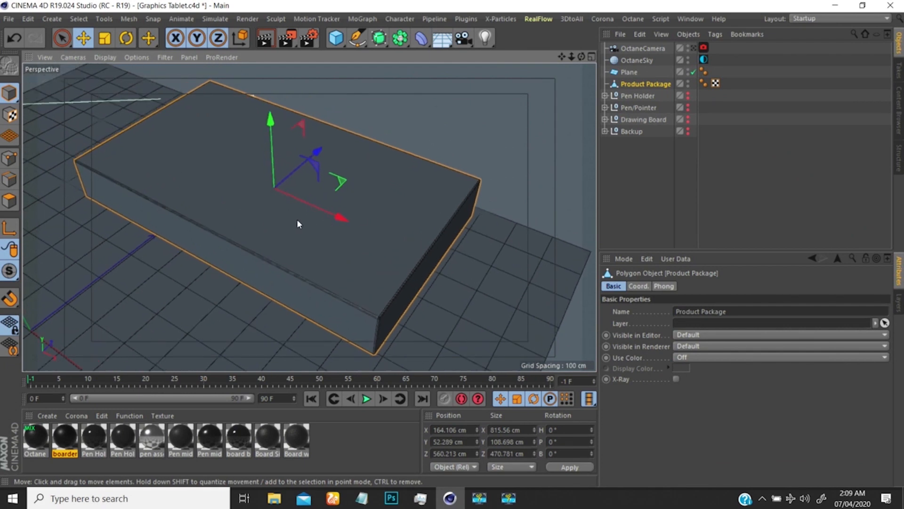
Hide the Plane so that only the Product Package box remains displayed
{"action": "right_click_drag", "start_coordinate": [297, 221], "coordinate": [288, 252], "text": "alt"}
{"action": "middle_click_drag", "start_coordinate": [293, 210], "coordinate": [295, 223], "text": "alt"}
{"action": "left_click_drag", "start_coordinate": [296, 224], "coordinate": [436, 214], "text": "alt"}
{"action": "mouse_move", "coordinate": [289, 234]}
{"action": "left_mouse_down", "text": "alt"}
{"action": "mouse_move", "coordinate": [324, 210]}
{"action": "mouse_move", "coordinate": [295, 238]}
{"action": "left_mouse_up", "text": "alt"}
{"action": "right_click_drag", "start_coordinate": [278, 187], "coordinate": [284, 164], "text": "alt"}
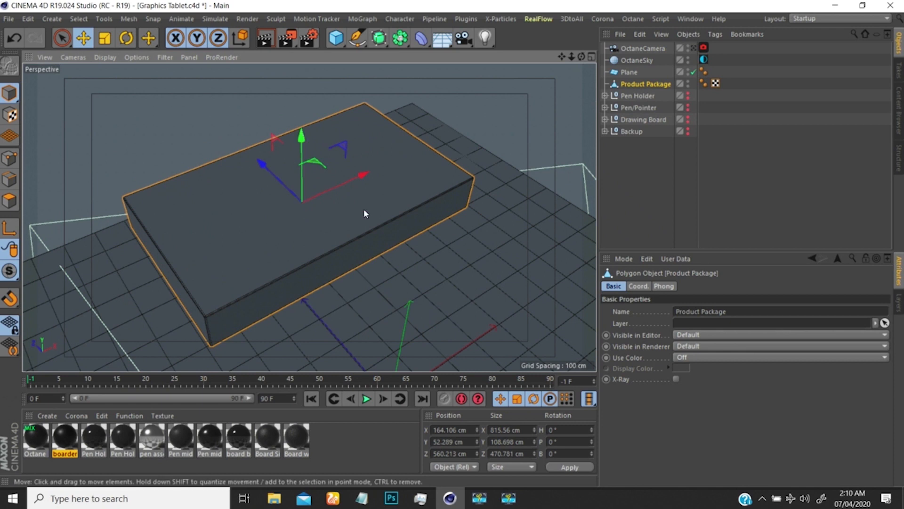
{"action": "double_click", "coordinate": [688, 71]}
{"action": "left_click_drag", "start_coordinate": [343, 236], "coordinate": [288, 216], "text": "alt"}
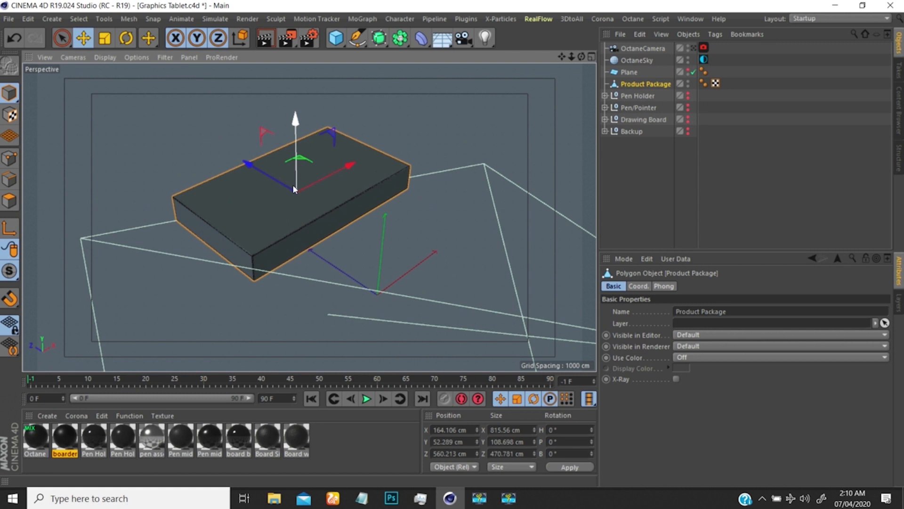
Examine the Product Package box from several sides, including its underside
{"action": "scroll", "coordinate": [300, 192], "scroll_direction": "down", "scroll_amount": 2}
{"action": "scroll", "coordinate": [297, 200], "scroll_direction": "up", "scroll_amount": 3}
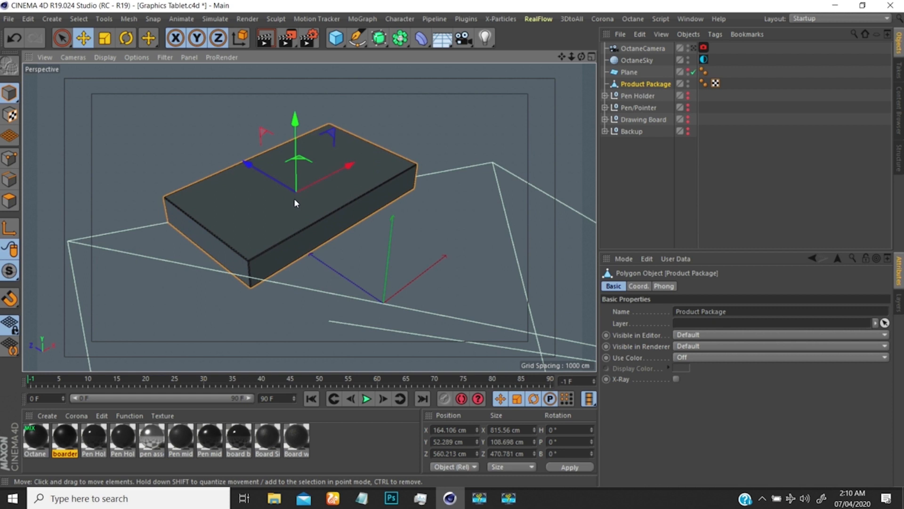
{"action": "scroll", "coordinate": [301, 207], "scroll_direction": "up", "scroll_amount": 4}
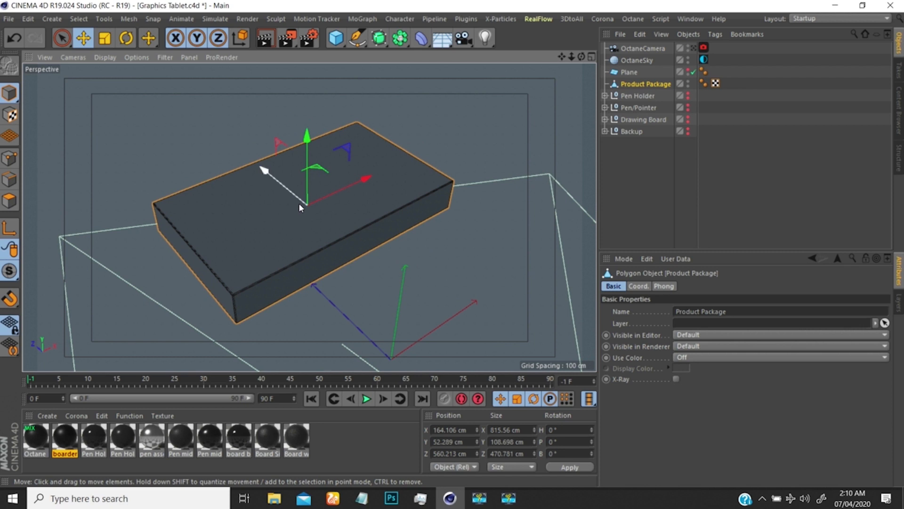
{"action": "left_click_drag", "start_coordinate": [299, 203], "coordinate": [296, 206], "text": "alt"}
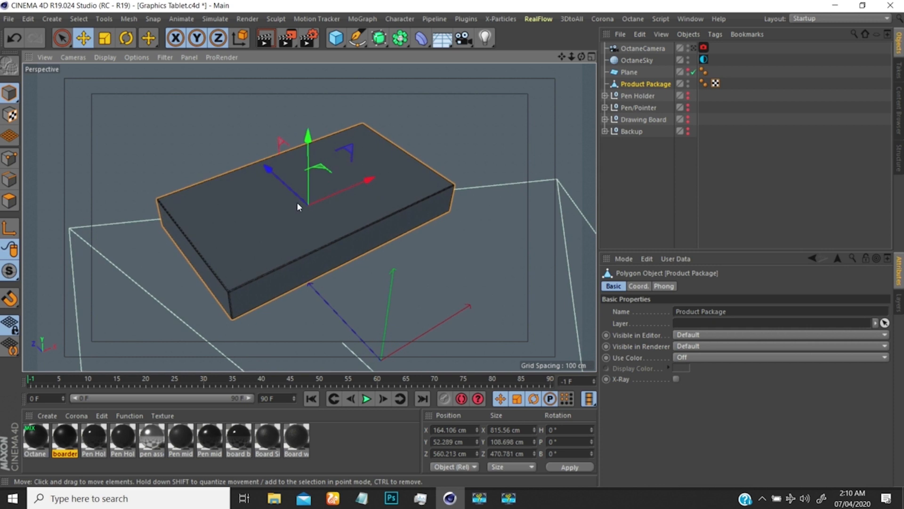
{"action": "right_click_drag", "start_coordinate": [294, 220], "coordinate": [298, 198], "text": "alt"}
{"action": "left_click_drag", "start_coordinate": [297, 199], "coordinate": [289, 216], "text": "alt"}
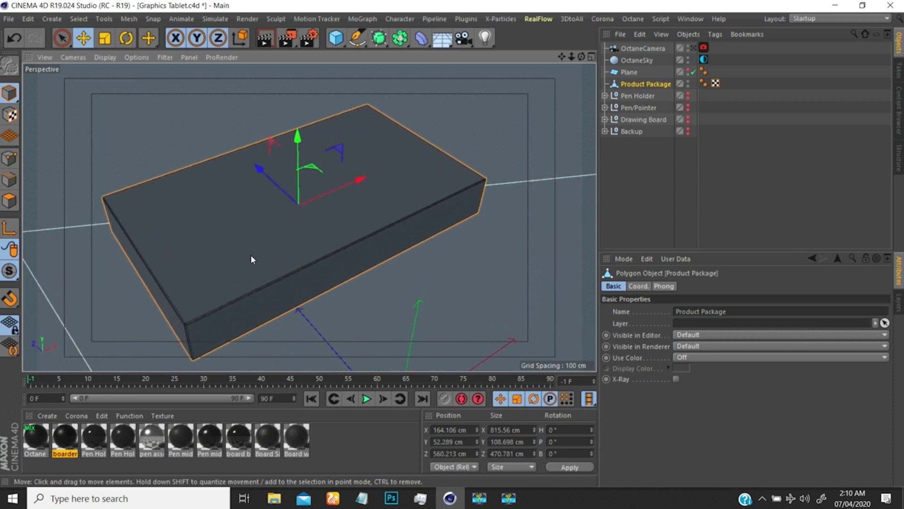
{"action": "left_click_drag", "start_coordinate": [251, 259], "coordinate": [356, 232], "text": "alt"}
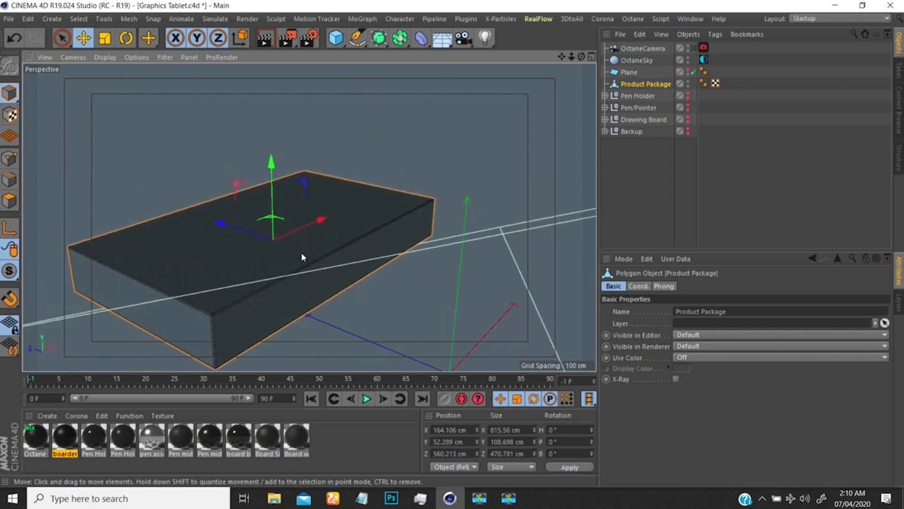
{"action": "left_click_drag", "start_coordinate": [294, 244], "coordinate": [225, 207], "text": "alt"}
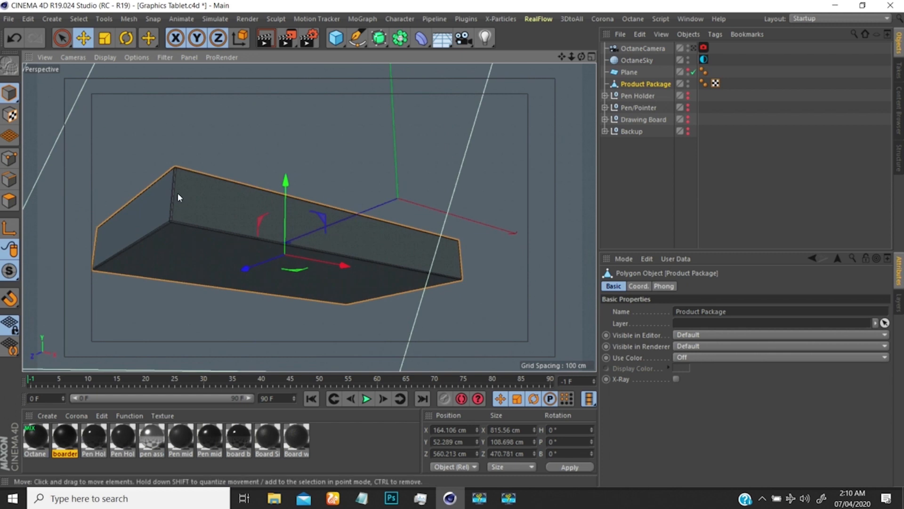
{"action": "left_click_drag", "start_coordinate": [158, 246], "coordinate": [141, 188], "text": "alt"}
Switch to edge mode for the Product Package and focus on one of its lower filleted corners
{"action": "left_click", "coordinate": [10, 180]}
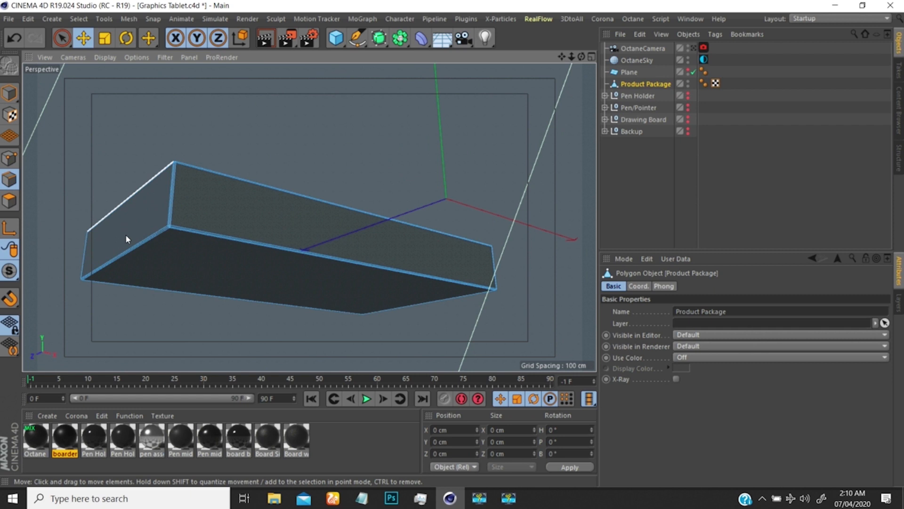
{"action": "scroll", "coordinate": [154, 197], "scroll_direction": "up", "scroll_amount": 5}
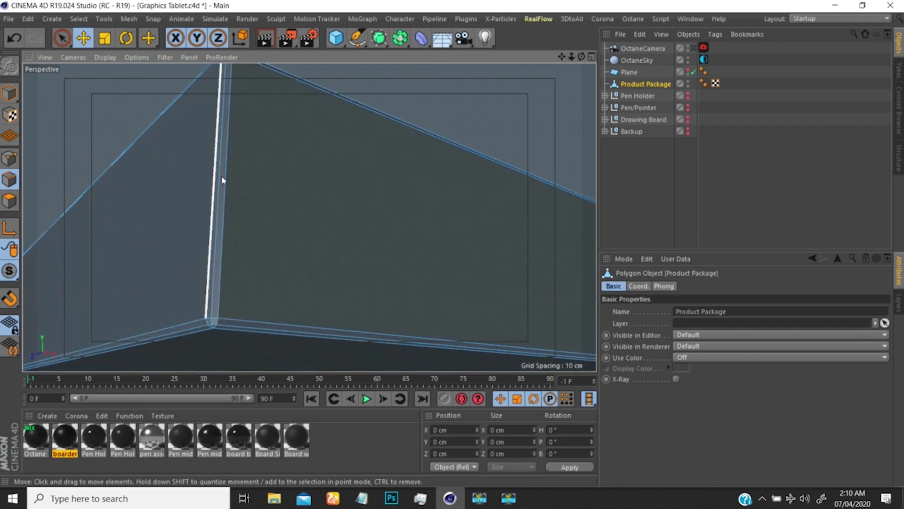
{"action": "left_click_drag", "start_coordinate": [221, 176], "coordinate": [259, 207], "text": "alt"}
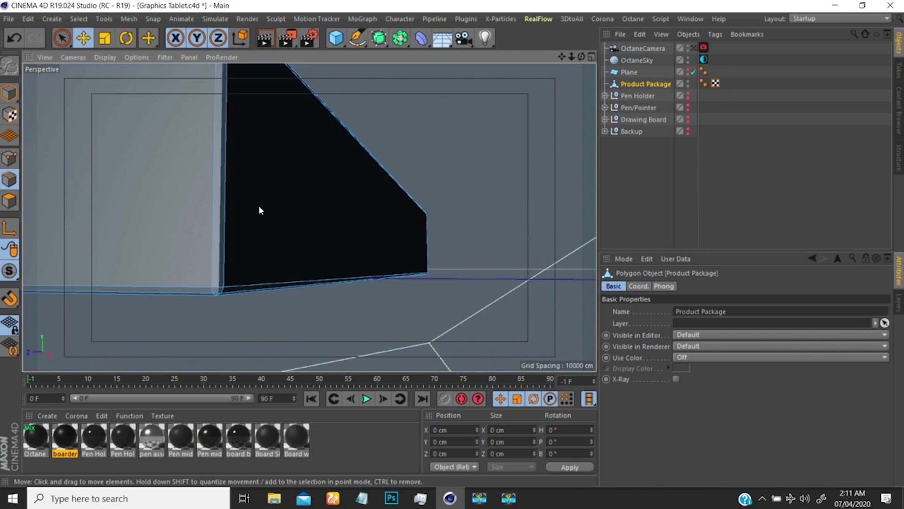
{"action": "left_click", "coordinate": [213, 212]}
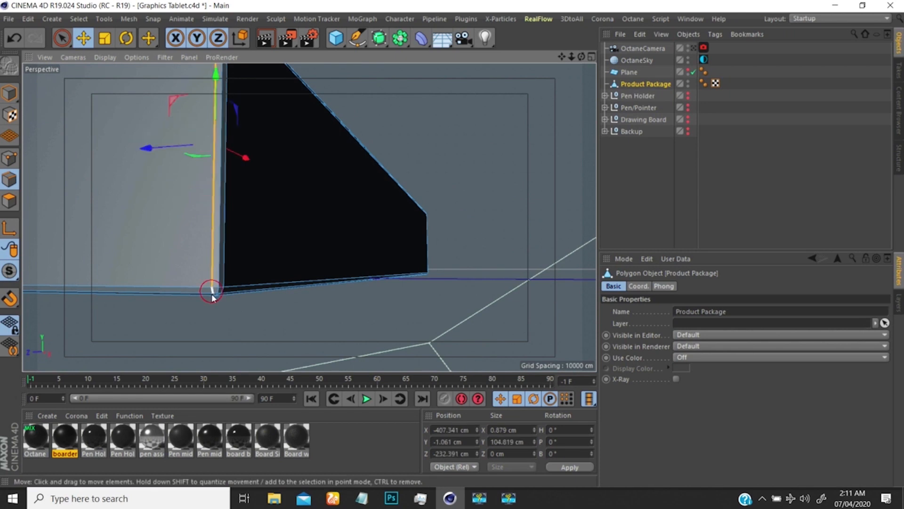
{"action": "left_click_drag", "start_coordinate": [226, 295], "coordinate": [151, 250], "text": "alt"}
{"action": "left_click", "coordinate": [198, 220]}
{"action": "left_click", "coordinate": [232, 245], "text": "shift"}
{"action": "right_click_drag", "start_coordinate": [151, 250], "coordinate": [214, 174], "text": "alt"}
Select the vertical edge, the adjoining rounded-corner edges and the long bottom edge at the lower corner of the Product Package
{"action": "left_click", "coordinate": [211, 164]}
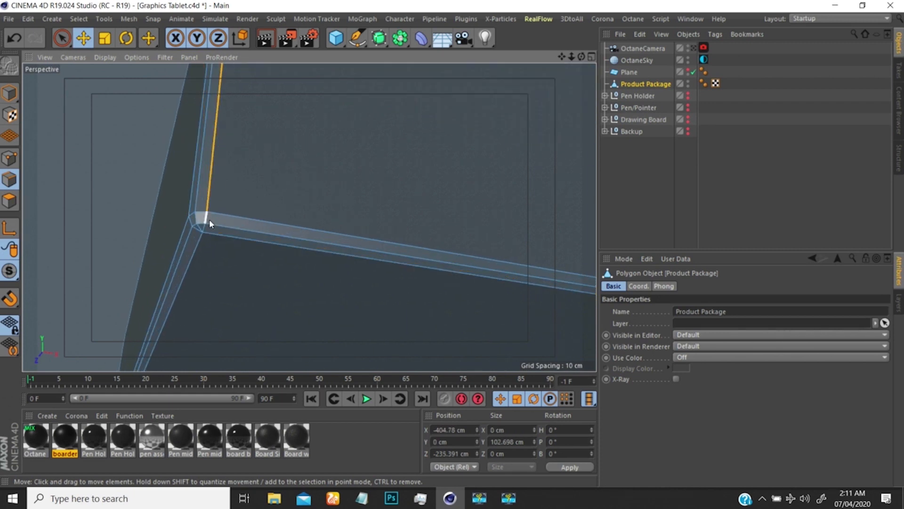
{"action": "left_click", "coordinate": [206, 219], "text": "shift"}
{"action": "left_click", "coordinate": [203, 228], "text": "shift"}
{"action": "left_click", "coordinate": [220, 234], "text": "shift"}
Extend the edge selection around the rounded corner at the other end of the long bottom edge and up its vertical edge
{"action": "right_click_drag", "start_coordinate": [254, 208], "coordinate": [172, 297], "text": "alt"}
{"action": "middle_click_drag", "start_coordinate": [283, 191], "coordinate": [242, 194], "text": "alt"}
{"action": "left_click_drag", "start_coordinate": [286, 166], "coordinate": [252, 241], "text": "alt"}
{"action": "right_click_drag", "start_coordinate": [250, 200], "coordinate": [174, 266], "text": "alt"}
{"action": "right_click_drag", "start_coordinate": [482, 200], "coordinate": [513, 155], "text": "alt"}
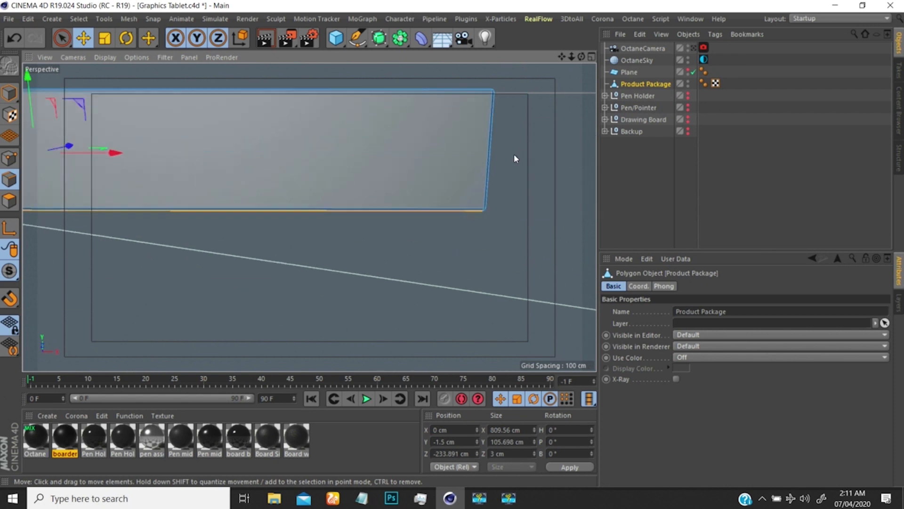
{"action": "left_click_drag", "start_coordinate": [479, 210], "coordinate": [463, 158], "text": "alt"}
{"action": "right_click_drag", "start_coordinate": [490, 208], "coordinate": [521, 155], "text": "alt"}
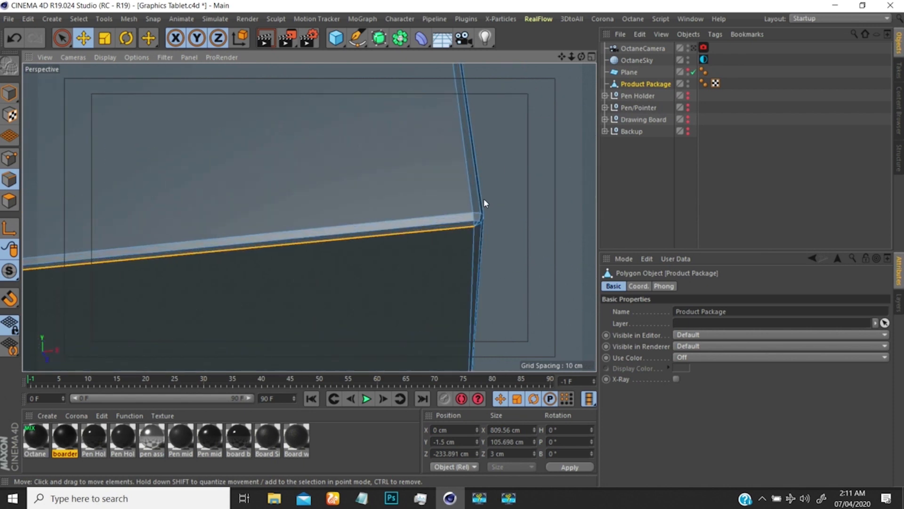
{"action": "right_click_drag", "start_coordinate": [474, 225], "coordinate": [450, 234], "text": "alt"}
{"action": "left_click", "coordinate": [474, 221], "text": "shift"}
{"action": "left_click", "coordinate": [473, 196], "text": "shift"}
{"action": "left_click", "coordinate": [466, 158], "text": "shift"}
Continue the selection from that vertical edge over the rounded upper corner and along the adjoining short top edge
{"action": "left_click_drag", "start_coordinate": [408, 246], "coordinate": [465, 175], "text": "alt"}
{"action": "right_click_drag", "start_coordinate": [466, 175], "coordinate": [536, 71], "text": "alt"}
{"action": "left_click", "coordinate": [364, 144], "text": "shift"}
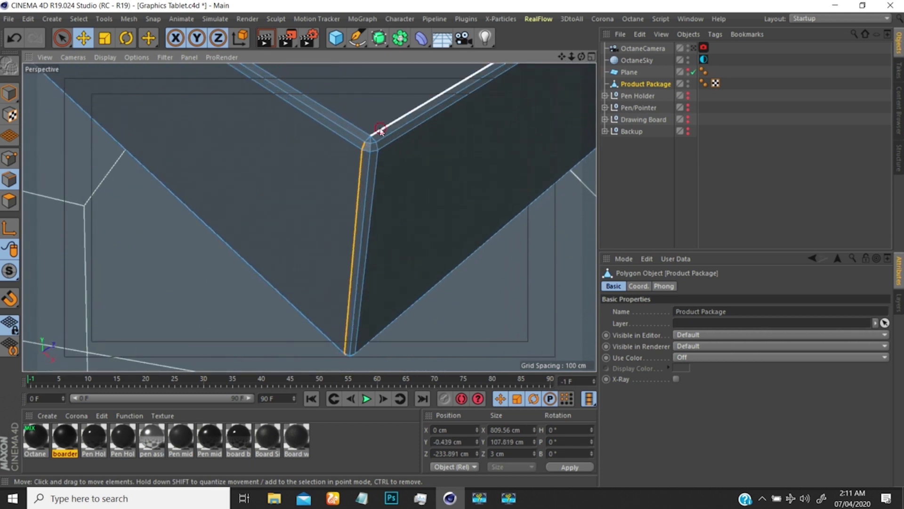
{"action": "left_click", "coordinate": [368, 142], "text": "shift"}
{"action": "right_click_drag", "start_coordinate": [387, 156], "coordinate": [353, 186], "text": "alt"}
{"action": "middle_click_drag", "start_coordinate": [369, 215], "coordinate": [396, 272], "text": "alt"}
{"action": "left_click_drag", "start_coordinate": [395, 273], "coordinate": [296, 208], "text": "alt"}
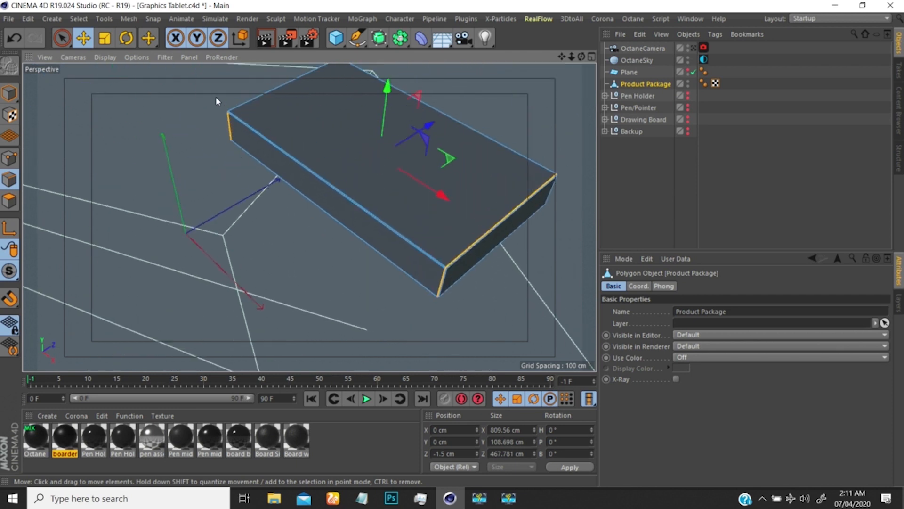
{"action": "right_click_drag", "start_coordinate": [216, 97], "coordinate": [256, 113], "text": "alt"}
{"action": "key", "text": "ctrl+shift+z"}
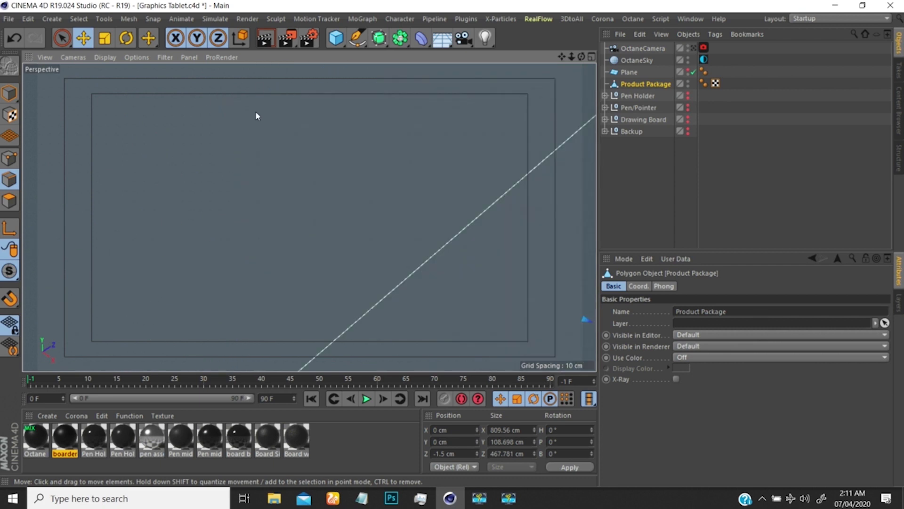
{"action": "key", "text": "ctrl+shift+z"}
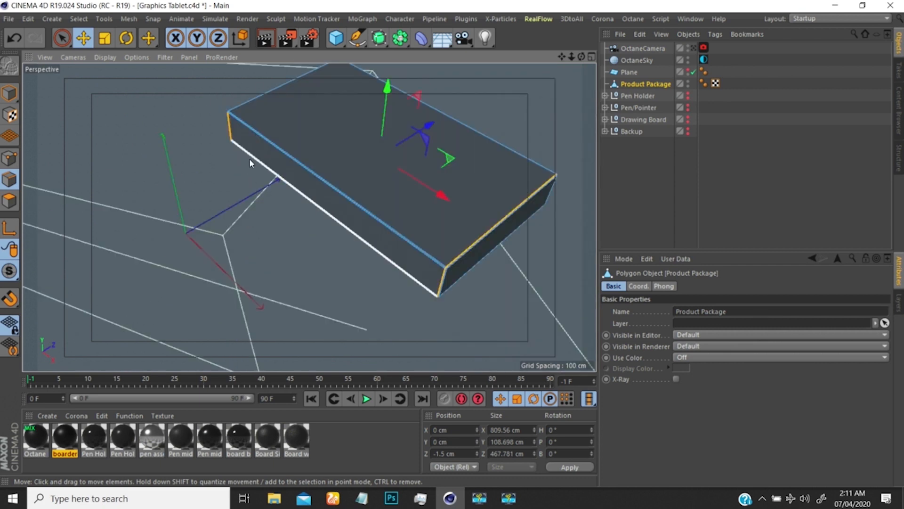
Add the rounded upper corner above the first vertical edge and the opposite short top edge to the selection
{"action": "middle_click_drag", "start_coordinate": [250, 160], "coordinate": [260, 246], "text": "alt"}
{"action": "right_click_drag", "start_coordinate": [237, 198], "coordinate": [312, 113], "text": "alt"}
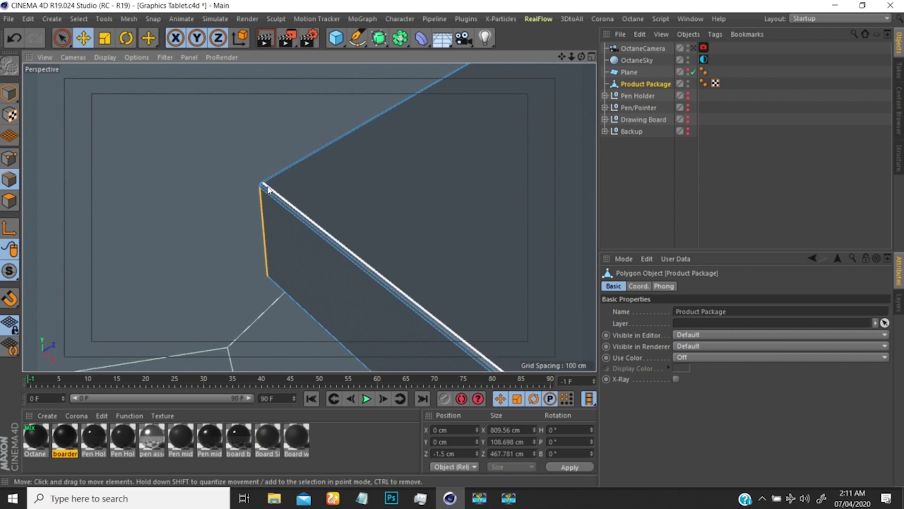
{"action": "right_click_drag", "start_coordinate": [270, 174], "coordinate": [302, 134], "text": "alt"}
{"action": "mouse_move", "coordinate": [246, 207]}
{"action": "right_mouse_down", "text": "alt"}
{"action": "mouse_move", "coordinate": [278, 163]}
{"action": "mouse_move", "coordinate": [255, 193]}
{"action": "right_mouse_up", "text": "alt"}
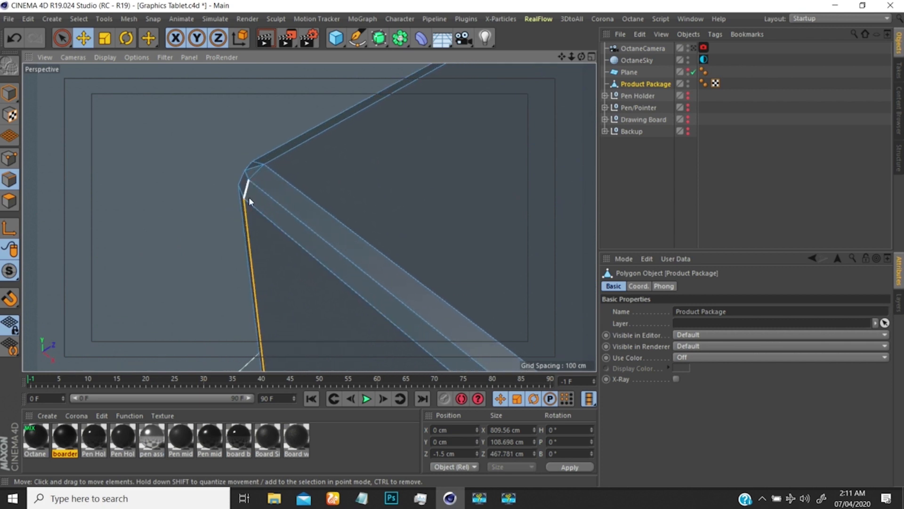
{"action": "left_click_drag", "start_coordinate": [248, 197], "coordinate": [263, 186], "text": "alt"}
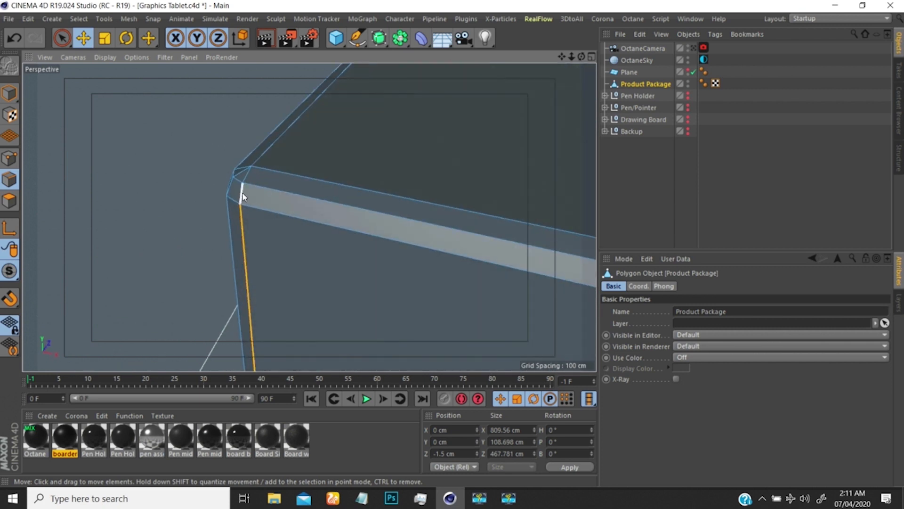
{"action": "left_click", "coordinate": [242, 194], "text": "shift"}
{"action": "left_click", "coordinate": [247, 175], "text": "shift"}
{"action": "left_click", "coordinate": [256, 160], "text": "shift"}
Add the rounded corner at the far end of one short top edge and the vertical edge below it to the selection
{"action": "mouse_move", "coordinate": [251, 194]}
{"action": "right_mouse_down", "text": "alt"}
{"action": "mouse_move", "coordinate": [165, 267]}
{"action": "mouse_move", "coordinate": [207, 248]}
{"action": "right_mouse_up", "text": "alt"}
{"action": "mouse_move", "coordinate": [342, 153]}
{"action": "left_mouse_down", "text": "alt"}
{"action": "mouse_move", "coordinate": [177, 182]}
{"action": "mouse_move", "coordinate": [346, 164]}
{"action": "mouse_move", "coordinate": [238, 125]}
{"action": "mouse_move", "coordinate": [399, 186]}
{"action": "mouse_move", "coordinate": [383, 105]}
{"action": "mouse_move", "coordinate": [367, 188]}
{"action": "mouse_move", "coordinate": [299, 241]}
{"action": "mouse_move", "coordinate": [447, 214]}
{"action": "left_mouse_up", "text": "alt"}
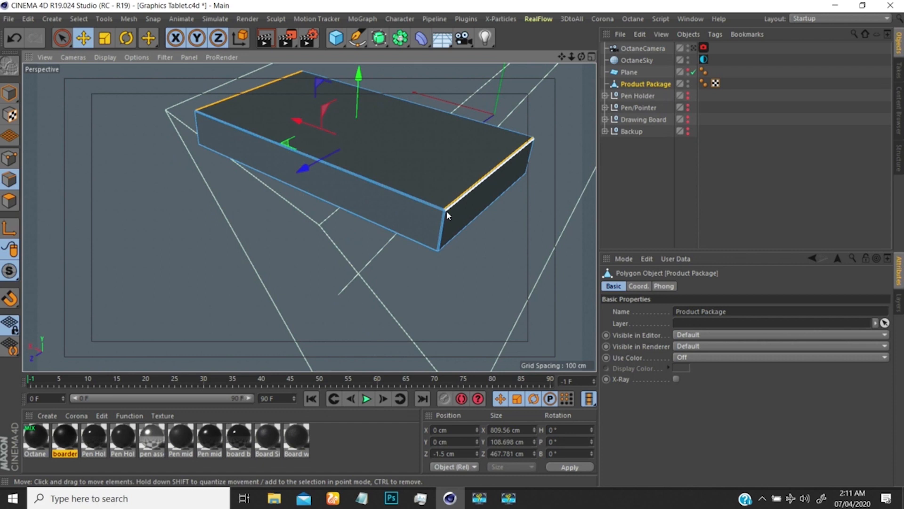
{"action": "right_click_drag", "start_coordinate": [446, 211], "coordinate": [498, 136], "text": "alt"}
{"action": "right_click_drag", "start_coordinate": [436, 210], "coordinate": [464, 168], "text": "alt"}
{"action": "left_click", "coordinate": [443, 201], "text": "shift"}
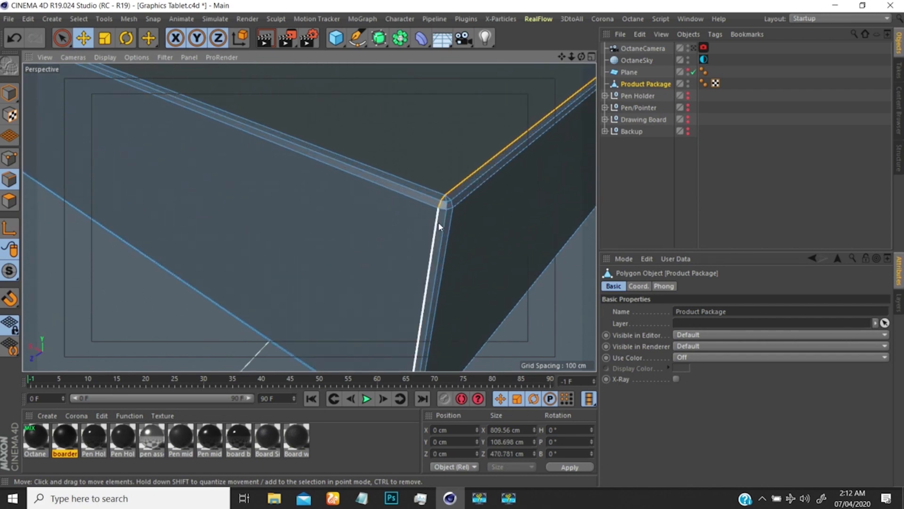
{"action": "left_click", "coordinate": [429, 236], "text": "shift"}
Add the rounded corner at the far end of the remaining short top edge and its vertical edge to the selection
{"action": "right_click_drag", "start_coordinate": [420, 230], "coordinate": [369, 284], "text": "alt"}
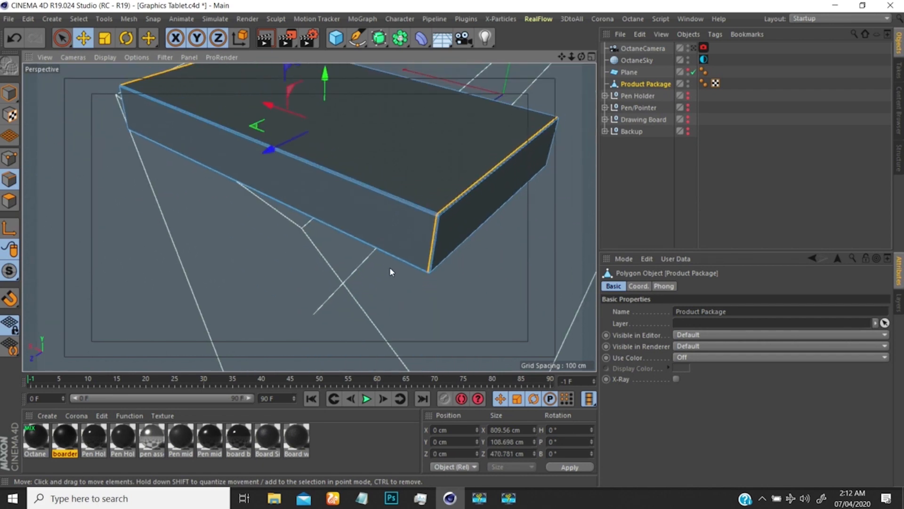
{"action": "right_click_drag", "start_coordinate": [98, 86], "coordinate": [133, 86], "text": "alt"}
{"action": "middle_click_drag", "start_coordinate": [119, 99], "coordinate": [226, 214], "text": "alt"}
{"action": "right_click_drag", "start_coordinate": [244, 246], "coordinate": [307, 172], "text": "alt"}
{"action": "mouse_move", "coordinate": [242, 229]}
{"action": "right_mouse_down", "text": "alt"}
{"action": "mouse_move", "coordinate": [287, 178]}
{"action": "mouse_move", "coordinate": [247, 220]}
{"action": "right_mouse_up", "text": "alt"}
{"action": "right_click_drag", "start_coordinate": [305, 155], "coordinate": [321, 145], "text": "alt"}
{"action": "left_click", "coordinate": [307, 150], "text": "shift"}
{"action": "left_click", "coordinate": [299, 165], "text": "shift"}
{"action": "left_click", "coordinate": [298, 196], "text": "shift"}
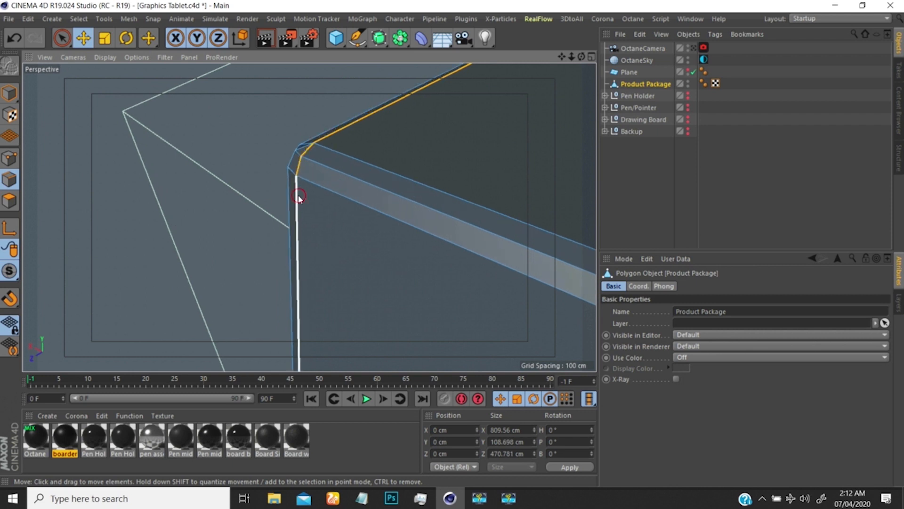
Change to the BP - UV Edit layout with the Product Package in model mode and save the scene
{"action": "right_click_drag", "start_coordinate": [299, 195], "coordinate": [236, 256], "text": "alt"}
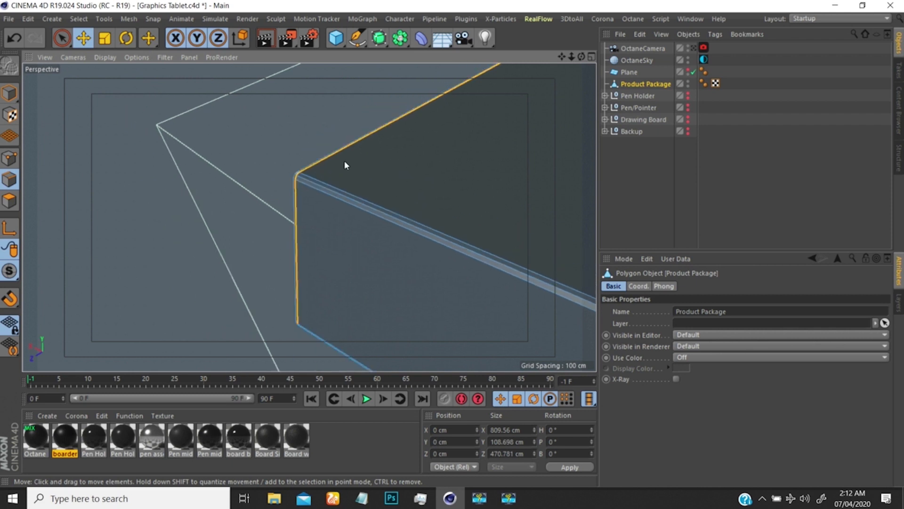
{"action": "right_click_drag", "start_coordinate": [303, 178], "coordinate": [237, 245], "text": "alt"}
{"action": "mouse_move", "coordinate": [371, 163]}
{"action": "left_mouse_down", "text": "alt"}
{"action": "mouse_move", "coordinate": [357, 172]}
{"action": "mouse_move", "coordinate": [288, 159]}
{"action": "mouse_move", "coordinate": [249, 194]}
{"action": "mouse_move", "coordinate": [151, 147]}
{"action": "mouse_move", "coordinate": [285, 215]}
{"action": "mouse_move", "coordinate": [250, 137]}
{"action": "mouse_move", "coordinate": [286, 162]}
{"action": "mouse_move", "coordinate": [400, 192]}
{"action": "mouse_move", "coordinate": [272, 224]}
{"action": "mouse_move", "coordinate": [329, 172]}
{"action": "mouse_move", "coordinate": [188, 187]}
{"action": "mouse_move", "coordinate": [91, 251]}
{"action": "left_mouse_up", "text": "alt"}
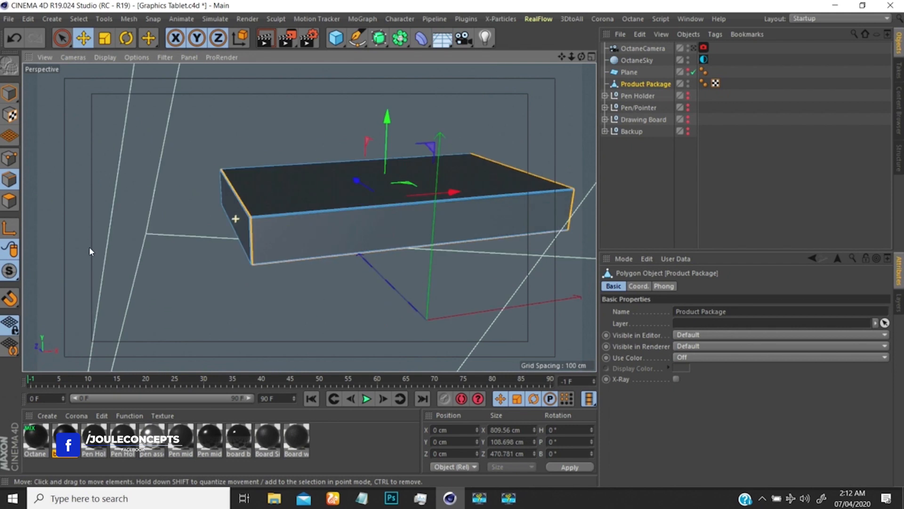
{"action": "left_click_drag", "start_coordinate": [283, 195], "coordinate": [245, 179], "text": "alt"}
{"action": "left_click", "coordinate": [9, 92]}
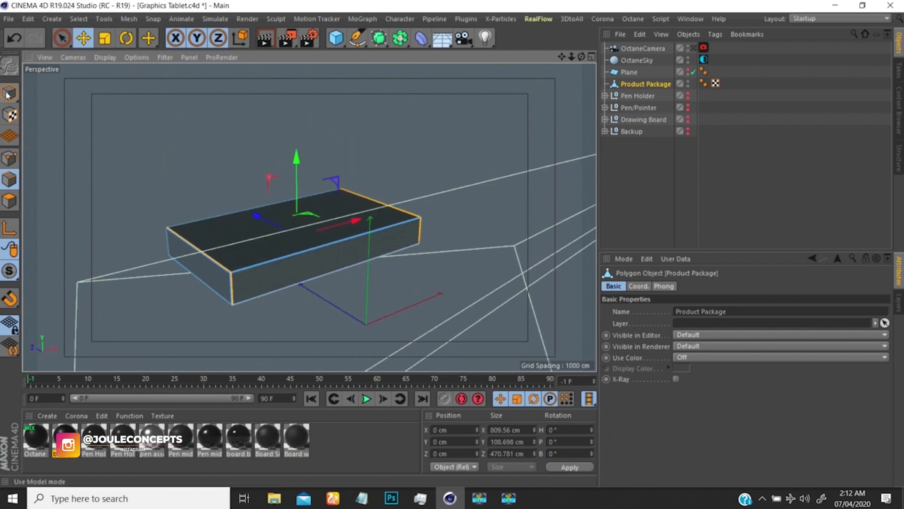
{"action": "left_click", "coordinate": [812, 18]}
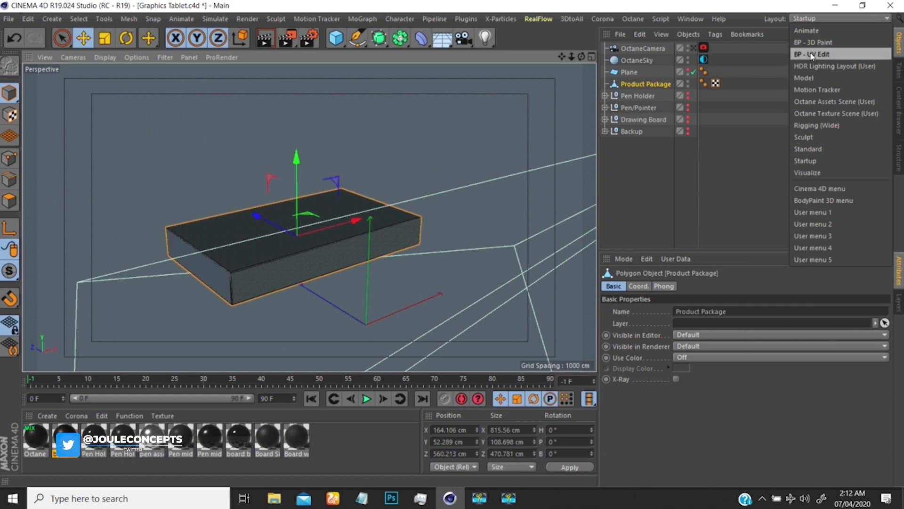
{"action": "left_click", "coordinate": [812, 54]}
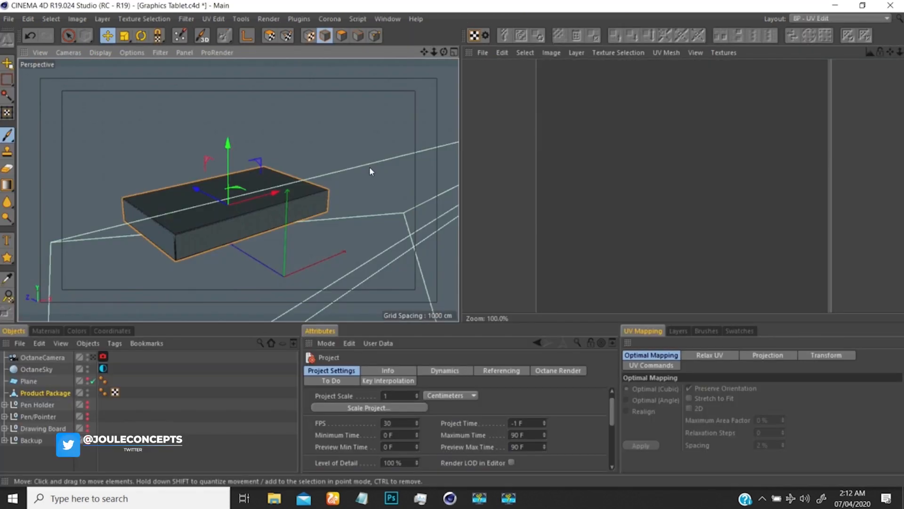
{"action": "key", "text": "ctrl+s"}
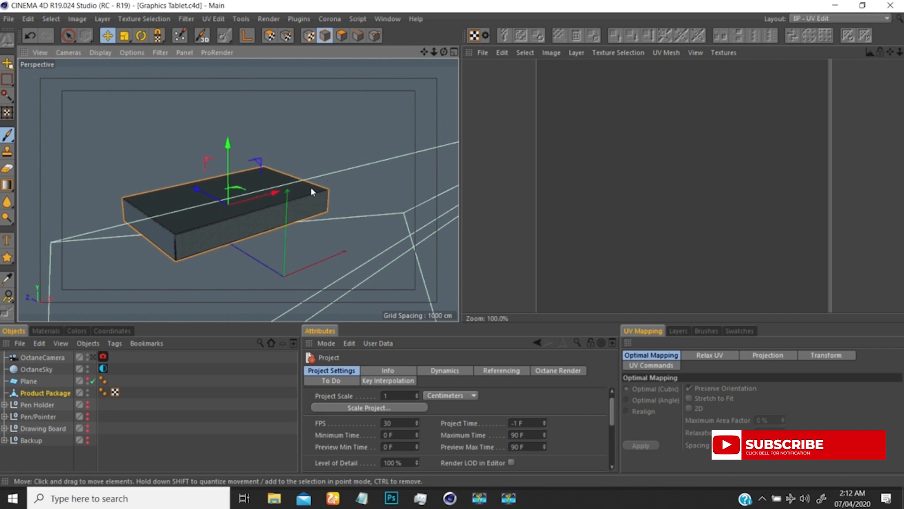
{"action": "left_click_drag", "start_coordinate": [311, 187], "coordinate": [325, 183]}
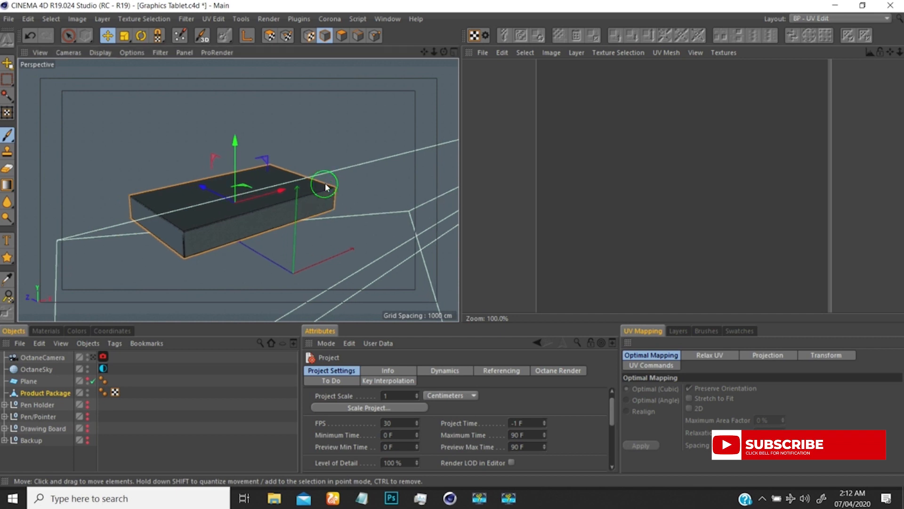
Dock the Materials and Colors managers in their own columns between the Objects and Attributes managers
{"action": "left_click", "coordinate": [44, 331]}
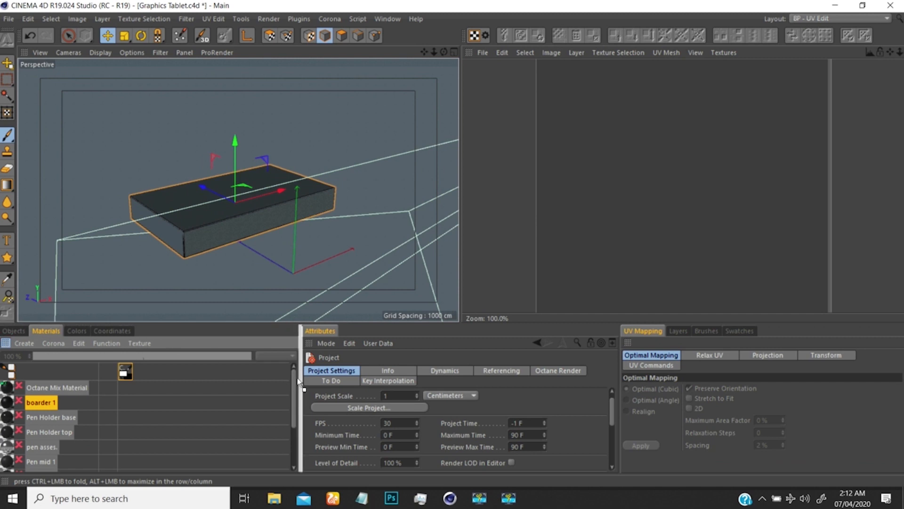
{"action": "left_click_drag", "start_coordinate": [298, 378], "coordinate": [300, 379]}
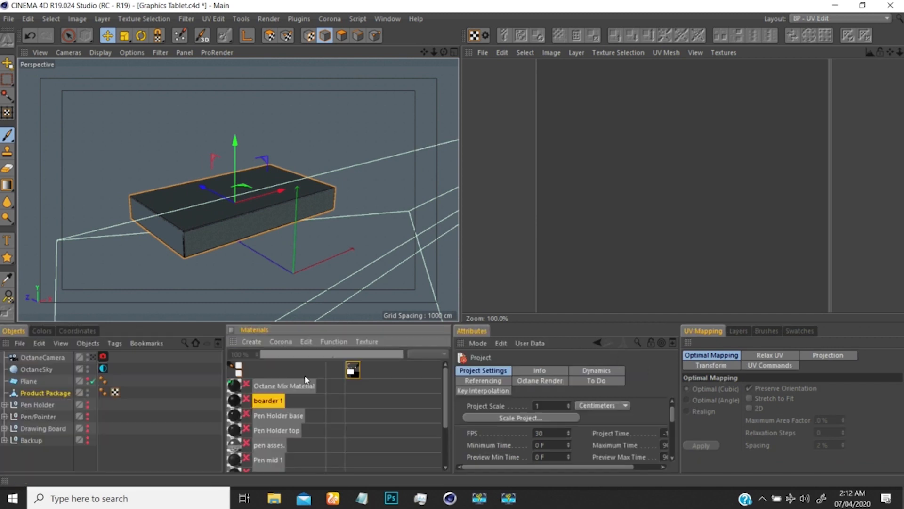
{"action": "left_click", "coordinate": [42, 330]}
{"action": "left_click_drag", "start_coordinate": [6, 343], "coordinate": [450, 385]}
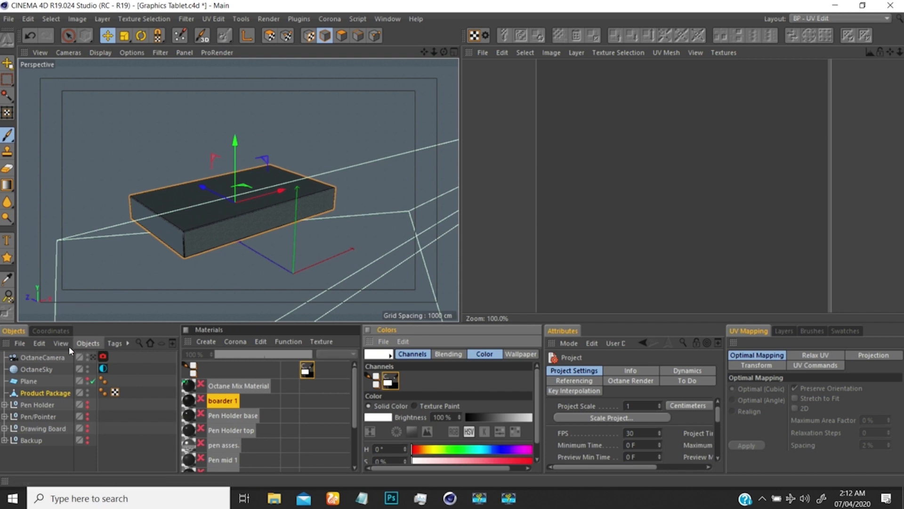
Open the Product Package's UVW tag in a Texture window and change to polygon mode
{"action": "left_click", "coordinate": [115, 392]}
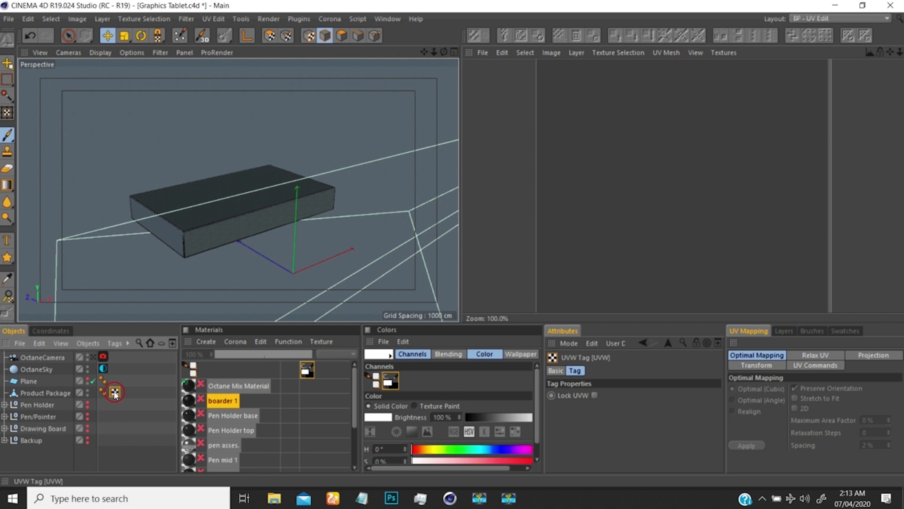
{"action": "double_click", "coordinate": [115, 393]}
{"action": "left_click_drag", "start_coordinate": [535, 150], "coordinate": [485, 72]}
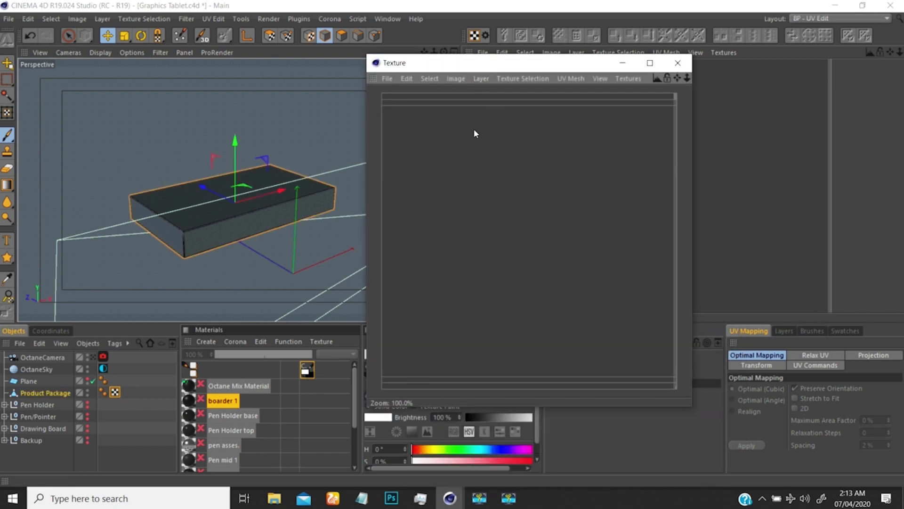
{"action": "left_click", "coordinate": [342, 36]}
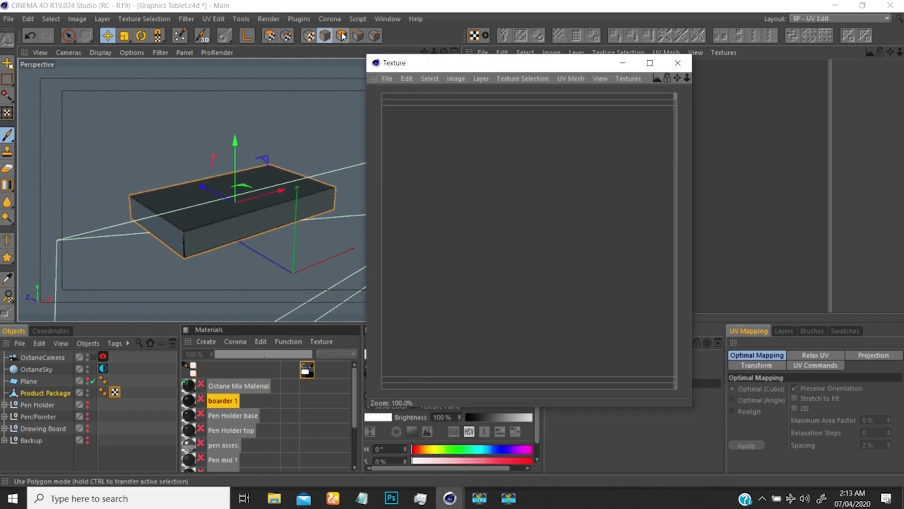
{"action": "left_click", "coordinate": [458, 175]}
Examine how the UVs of the box's top, long side and short end faces are laid out, and close the Texture window
{"action": "left_click", "coordinate": [221, 196]}
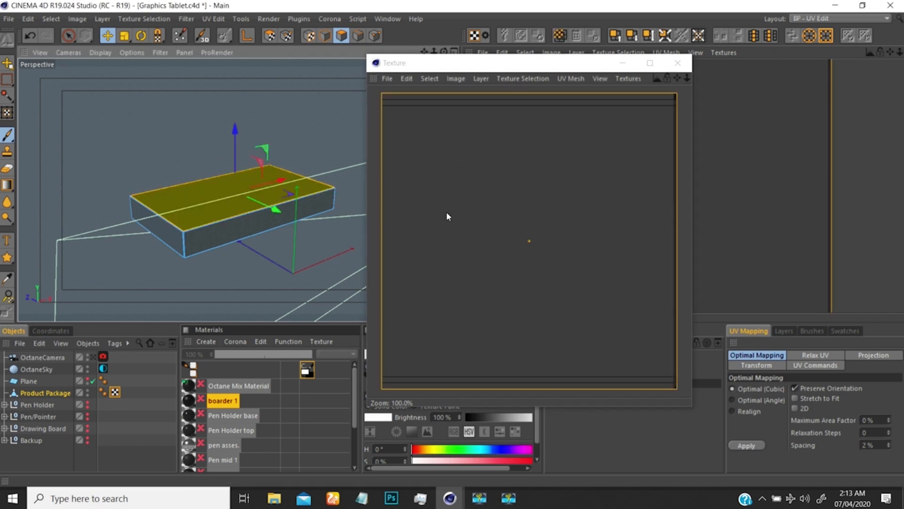
{"action": "left_click", "coordinate": [261, 221]}
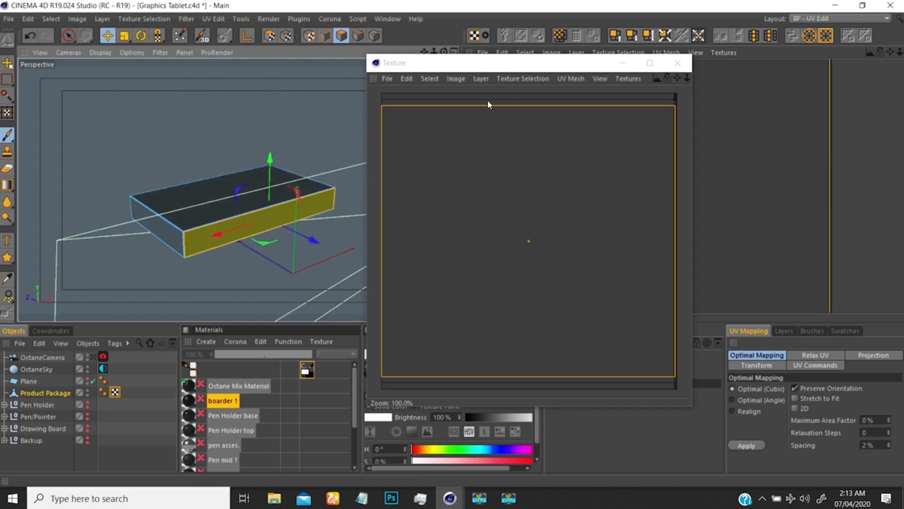
{"action": "left_click", "coordinate": [170, 230]}
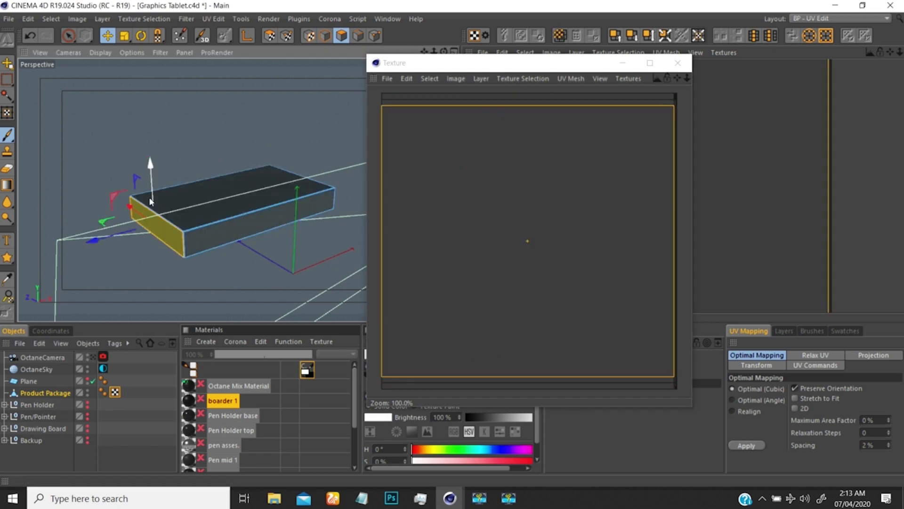
{"action": "left_click", "coordinate": [202, 213]}
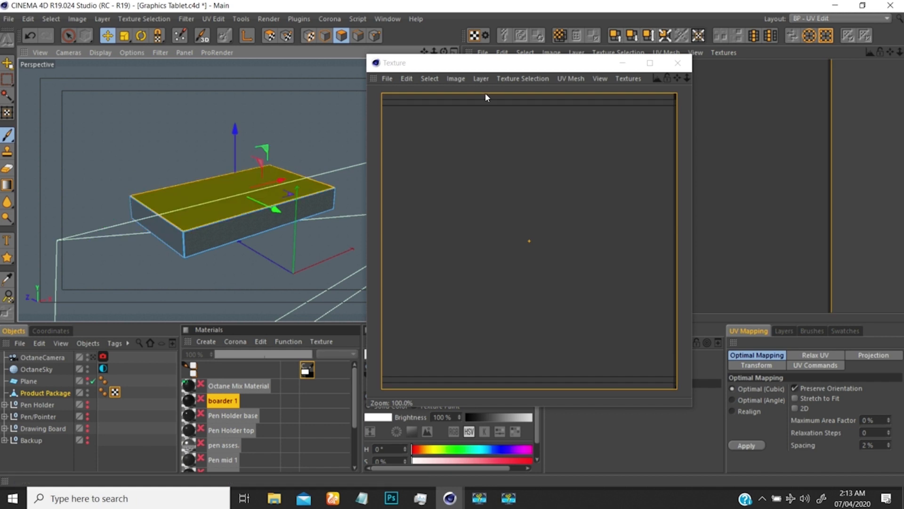
{"action": "left_click", "coordinate": [678, 63]}
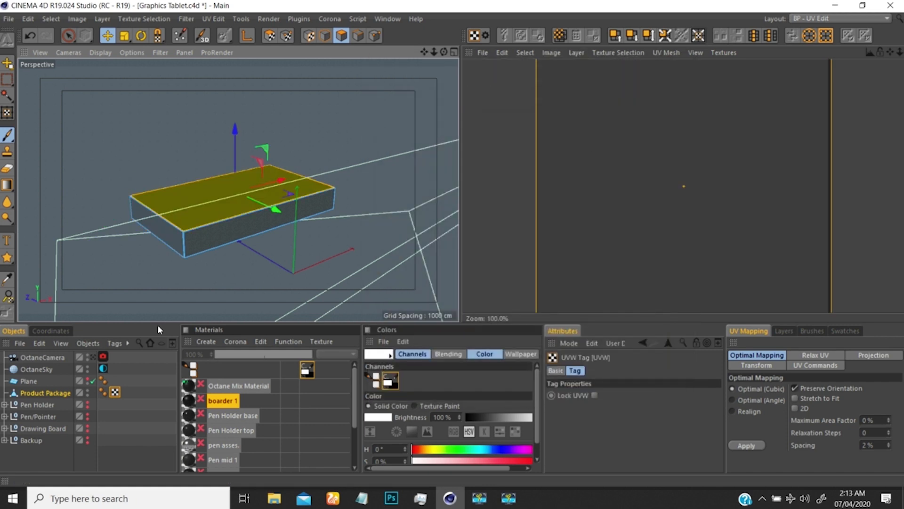
Delete the Product Package's UVW tag and select all of its polygons
{"action": "left_click", "coordinate": [114, 392]}
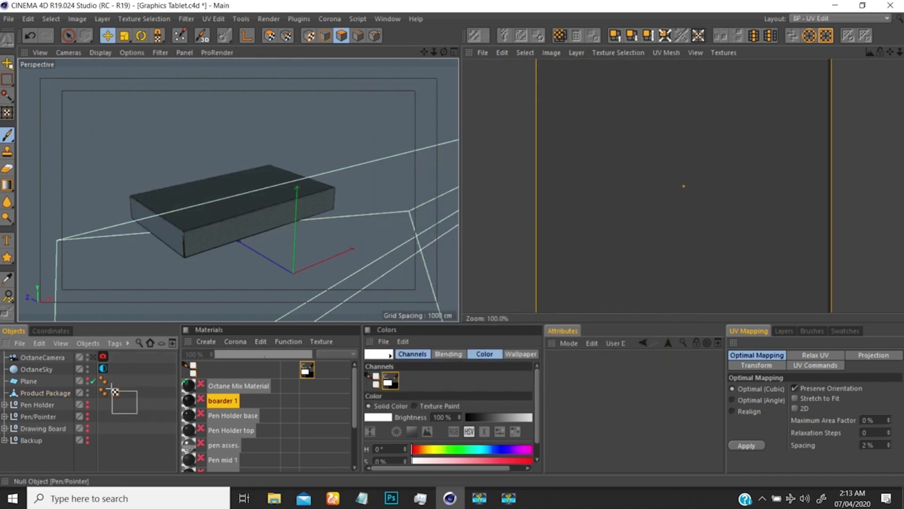
{"action": "left_click", "coordinate": [149, 384]}
{"action": "left_click", "coordinate": [59, 392]}
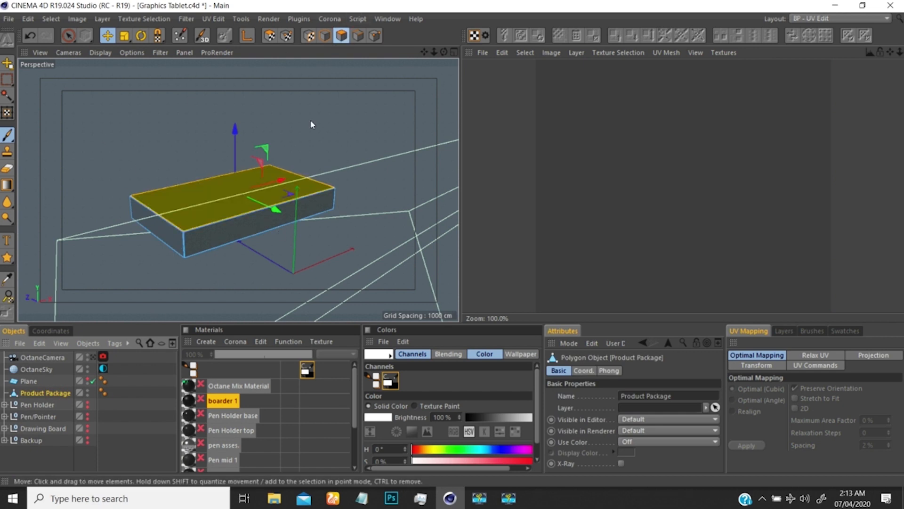
{"action": "mouse_move", "coordinate": [253, 213]}
{"action": "left_mouse_down", "text": "alt"}
{"action": "mouse_move", "coordinate": [247, 236]}
{"action": "mouse_move", "coordinate": [235, 240]}
{"action": "mouse_move", "coordinate": [232, 216]}
{"action": "mouse_move", "coordinate": [254, 222]}
{"action": "mouse_move", "coordinate": [246, 226]}
{"action": "mouse_move", "coordinate": [254, 210]}
{"action": "left_mouse_up", "text": "alt"}
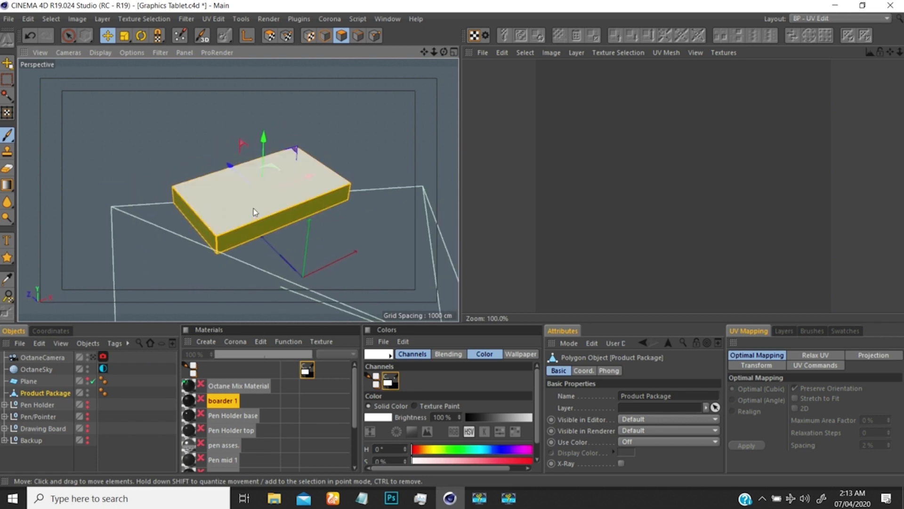
Enter UV polygon mode and start the BodyPaint 3D Setup Wizard with only the Product Package object included
{"action": "left_click", "coordinate": [270, 37]}
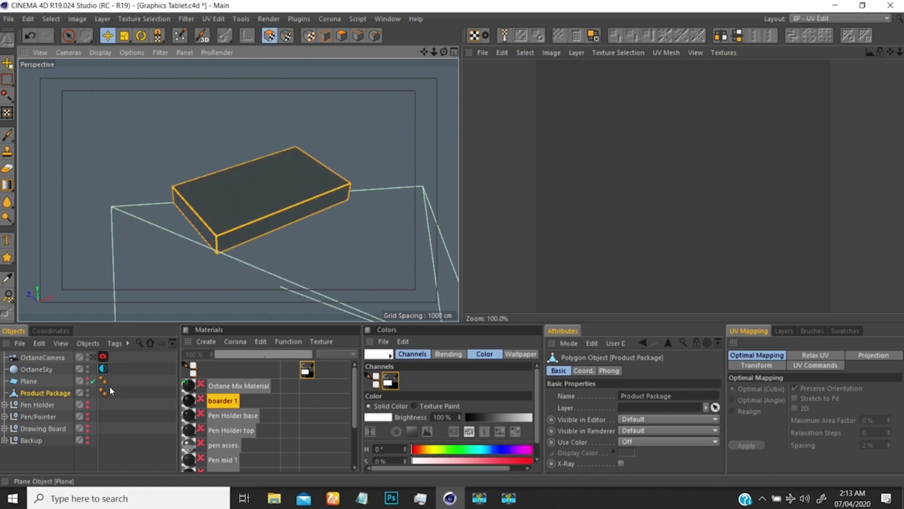
{"action": "left_click", "coordinate": [181, 38]}
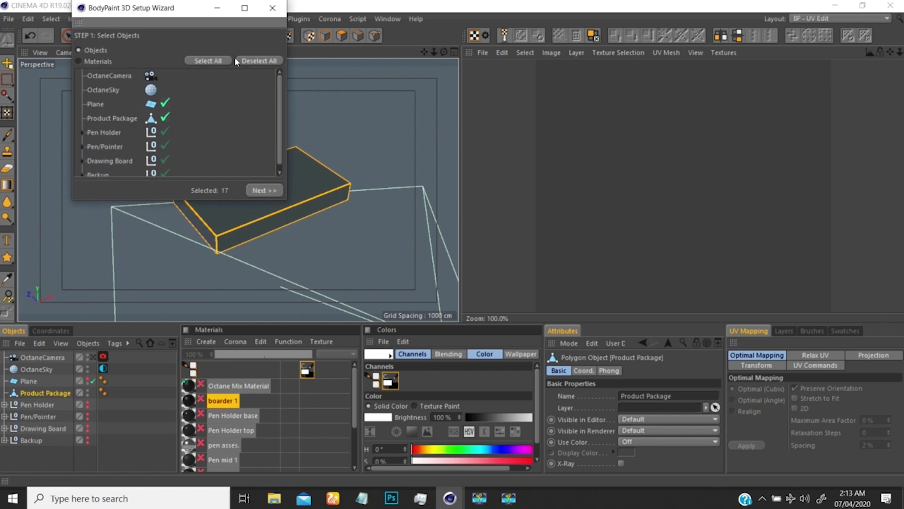
{"action": "left_click", "coordinate": [257, 61]}
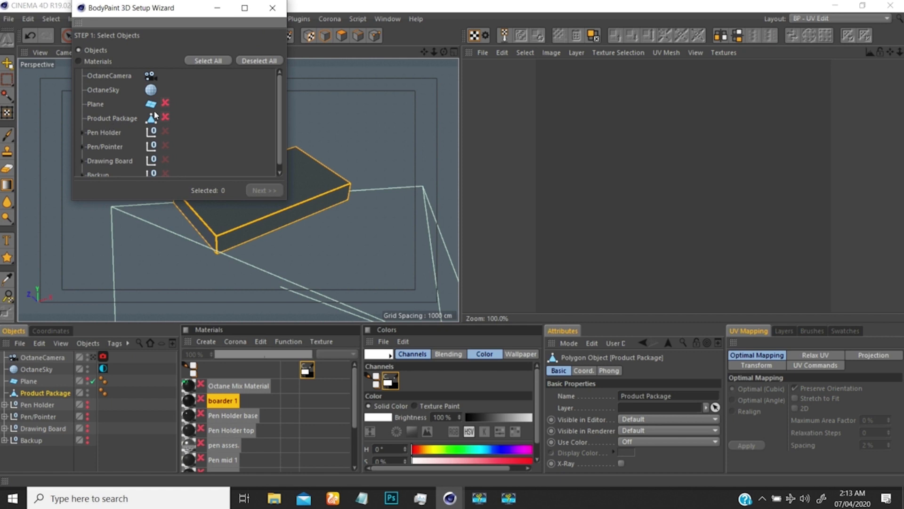
{"action": "left_click", "coordinate": [165, 117]}
{"action": "left_click", "coordinate": [79, 61]}
{"action": "left_click", "coordinate": [80, 50]}
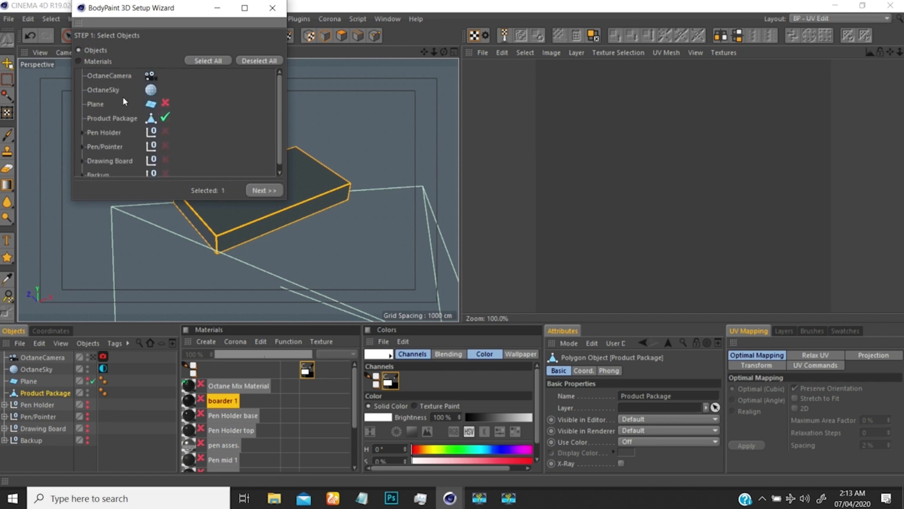
{"action": "left_click", "coordinate": [262, 190]}
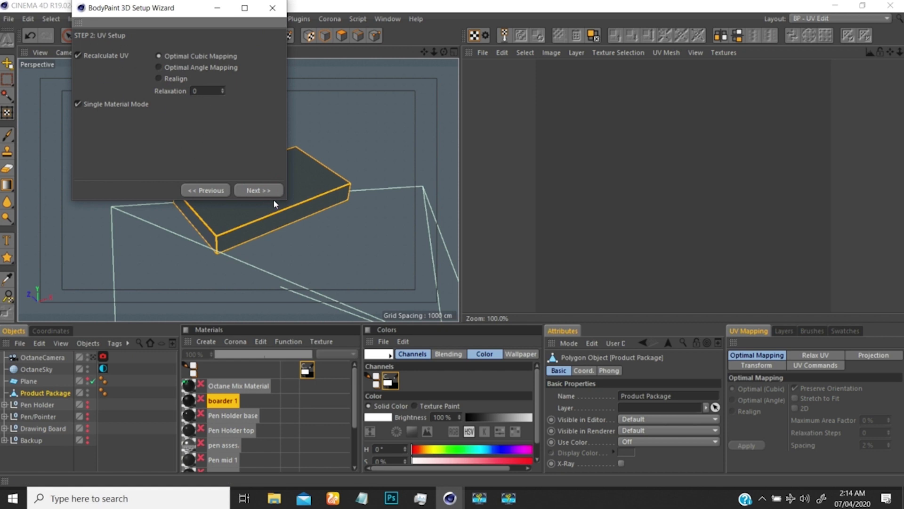
Finish the wizard using Optimal Cubic Mapping, a near-black Color channel with 8% value and a maximum texture size of 2048
{"action": "left_click", "coordinate": [260, 190]}
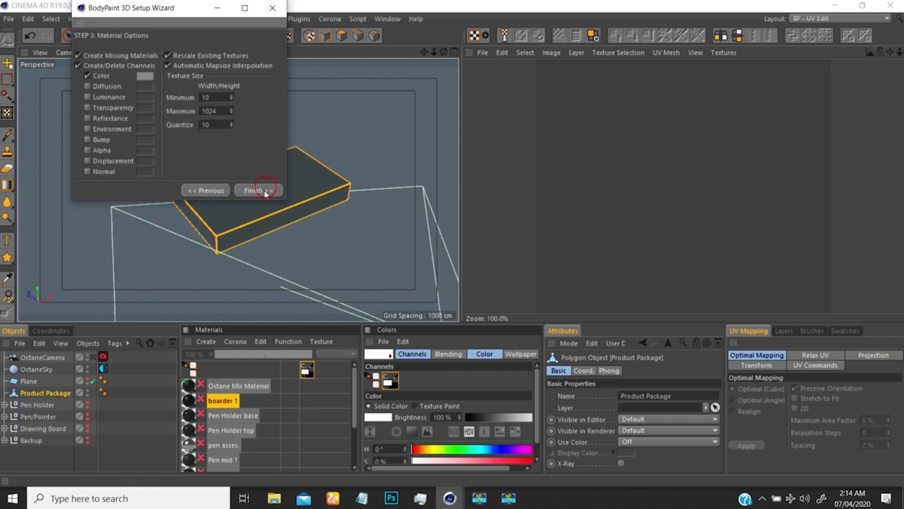
{"action": "left_click", "coordinate": [148, 82]}
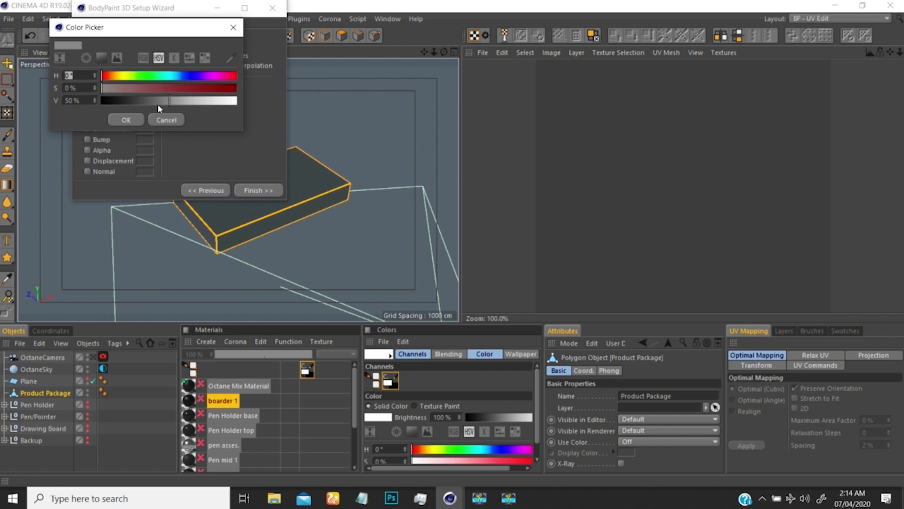
{"action": "left_click_drag", "start_coordinate": [158, 104], "coordinate": [111, 102]}
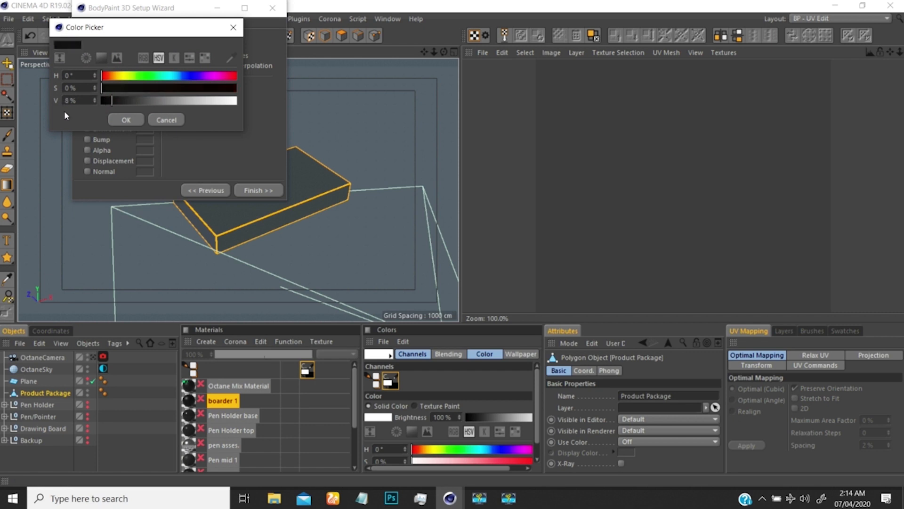
{"action": "left_click", "coordinate": [126, 119]}
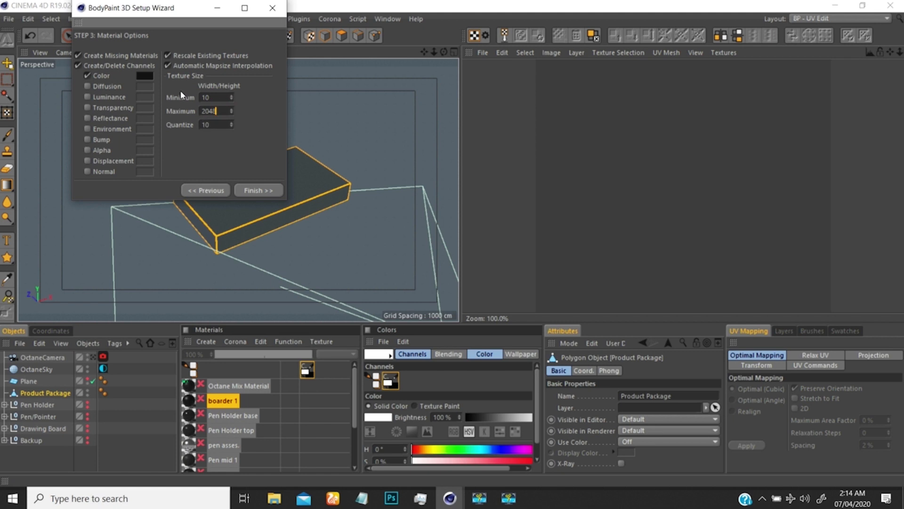
{"action": "left_click", "coordinate": [269, 189]}
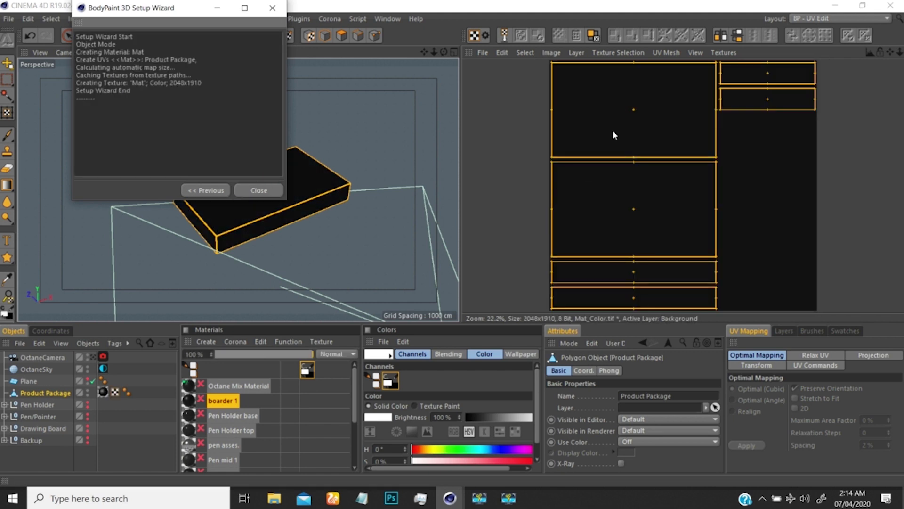
{"action": "left_click", "coordinate": [258, 190]}
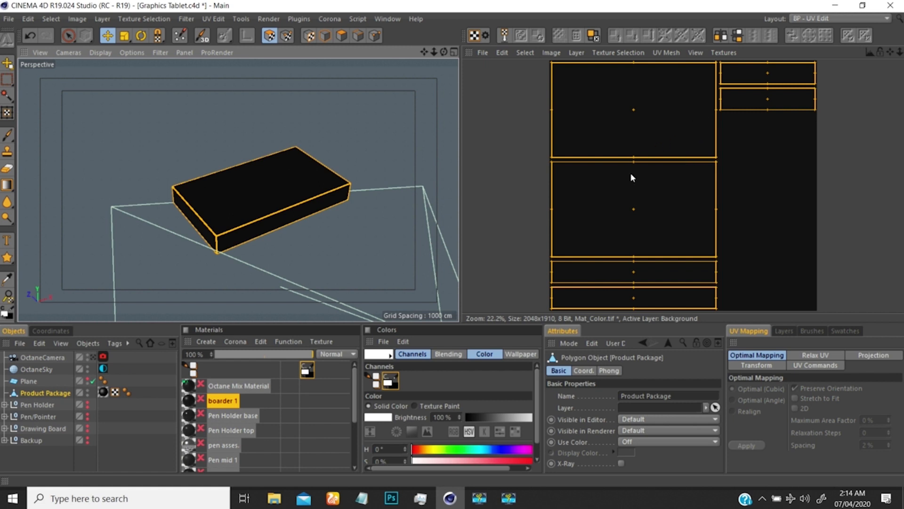
Examine the box's new UV islands up close and fit the whole texture canvas in view
{"action": "scroll", "coordinate": [628, 165], "scroll_direction": "up", "scroll_amount": 15}
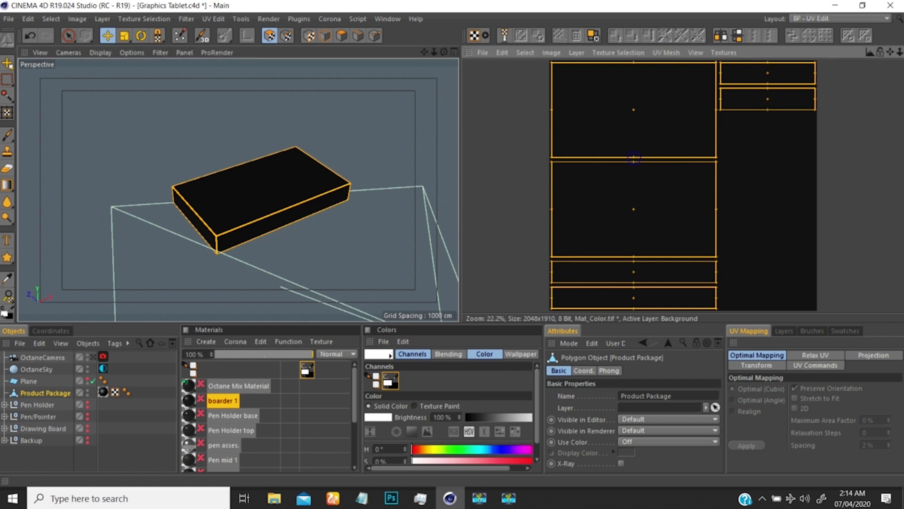
{"action": "key", "text": "ctrl+shift+z"}
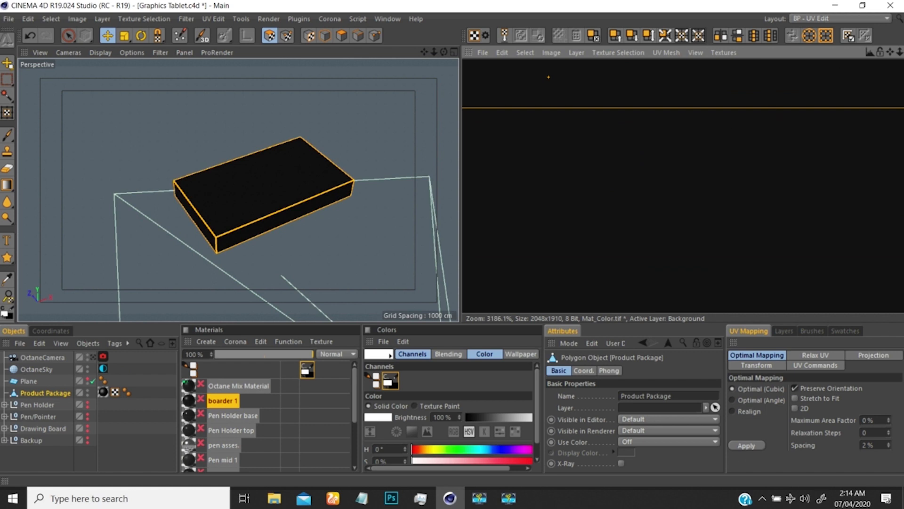
{"action": "left_click_drag", "start_coordinate": [900, 54], "coordinate": [683, 185]}
{"action": "scroll", "coordinate": [683, 185], "scroll_direction": "down", "scroll_amount": 3}
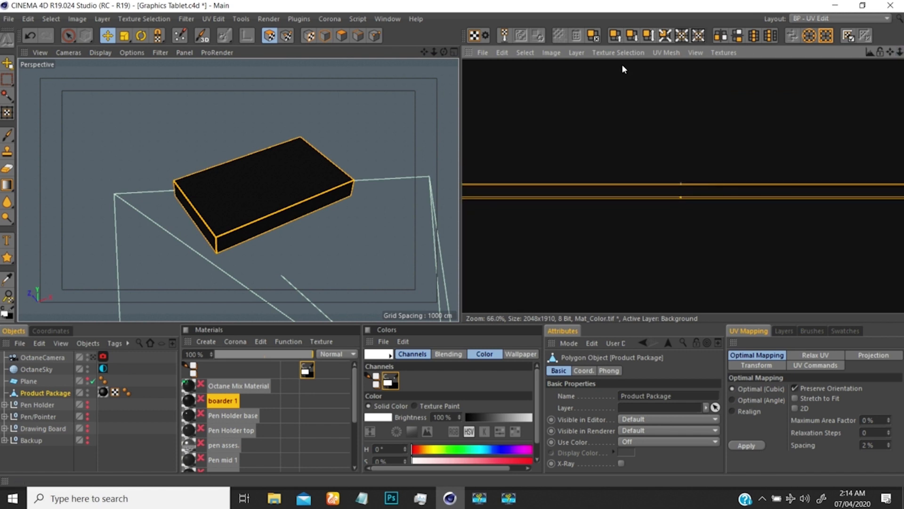
{"action": "left_click", "coordinate": [572, 55]}
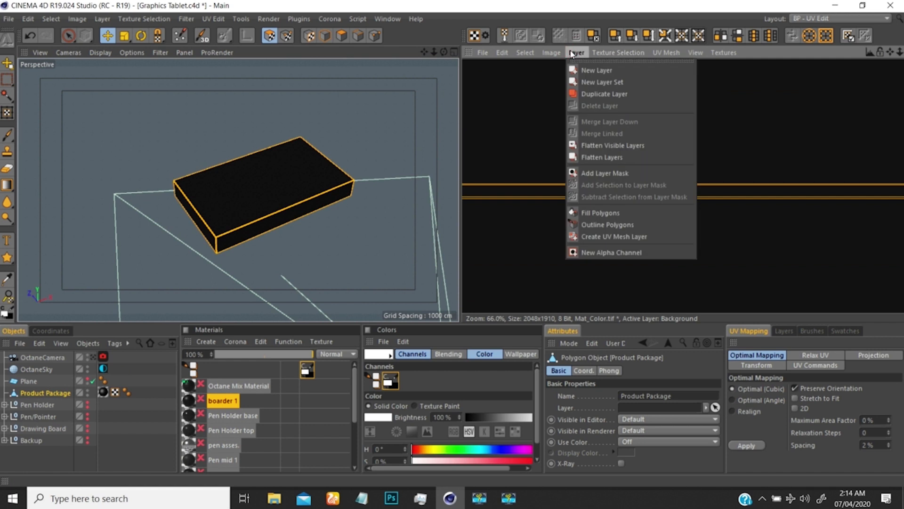
{"action": "mouse_move", "coordinate": [548, 54]}
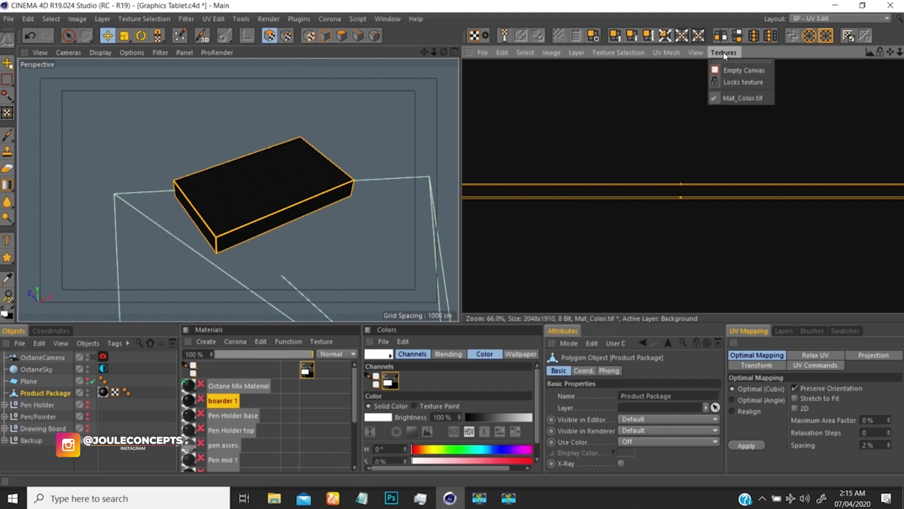
{"action": "mouse_move", "coordinate": [702, 53]}
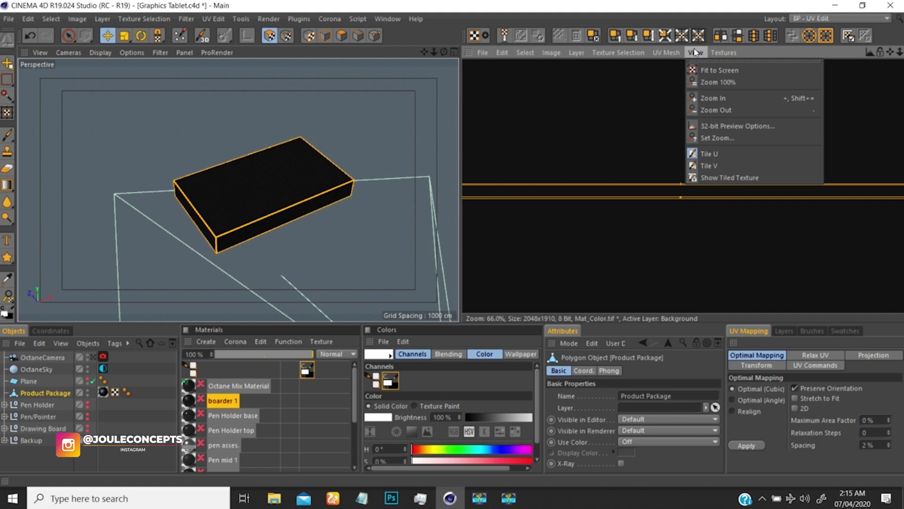
{"action": "left_click", "coordinate": [712, 71]}
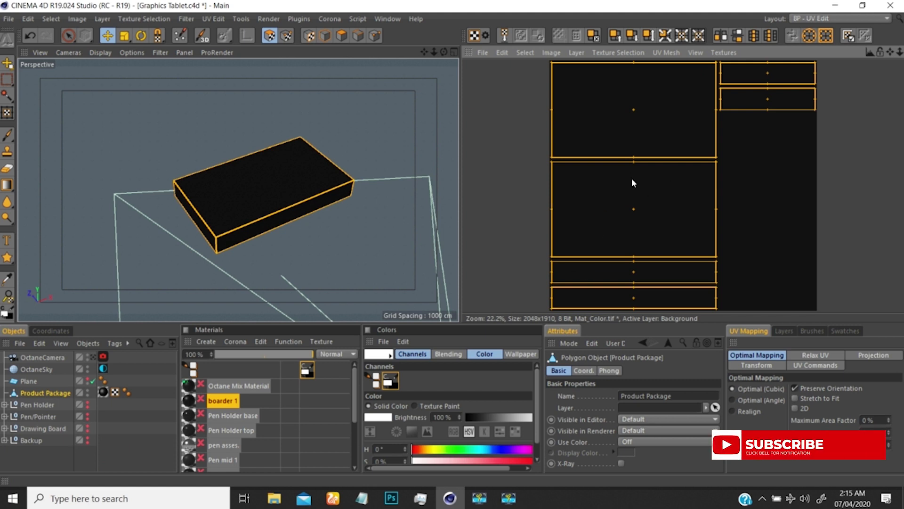
{"action": "scroll", "coordinate": [615, 178], "scroll_direction": "up", "scroll_amount": 5}
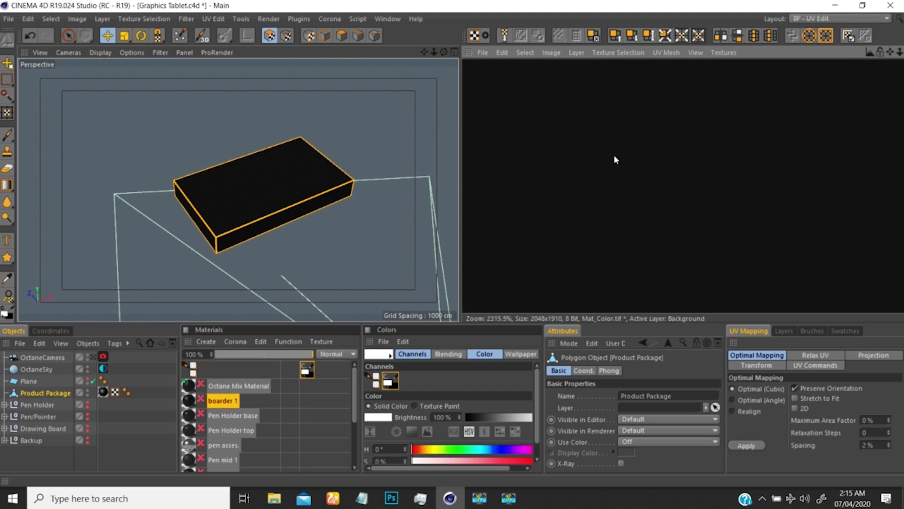
{"action": "left_click", "coordinate": [722, 53]}
{"action": "mouse_move", "coordinate": [696, 53]}
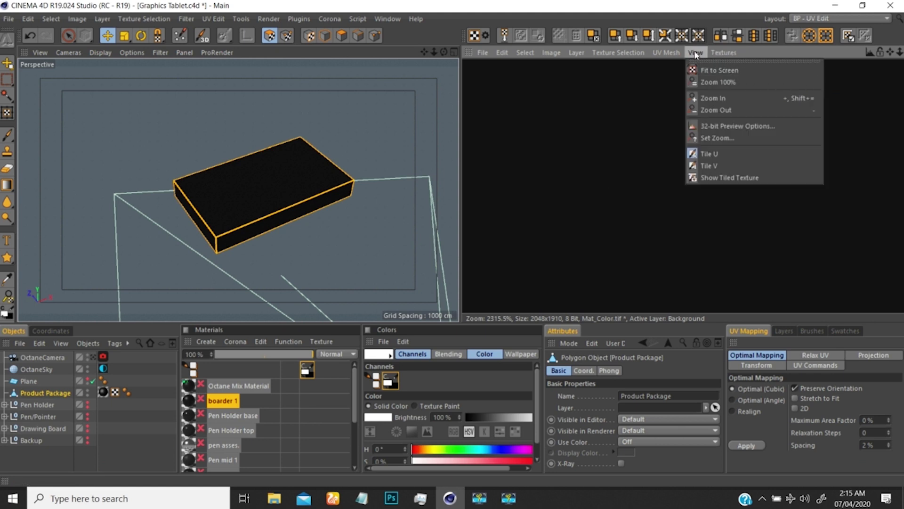
{"action": "left_click", "coordinate": [698, 68]}
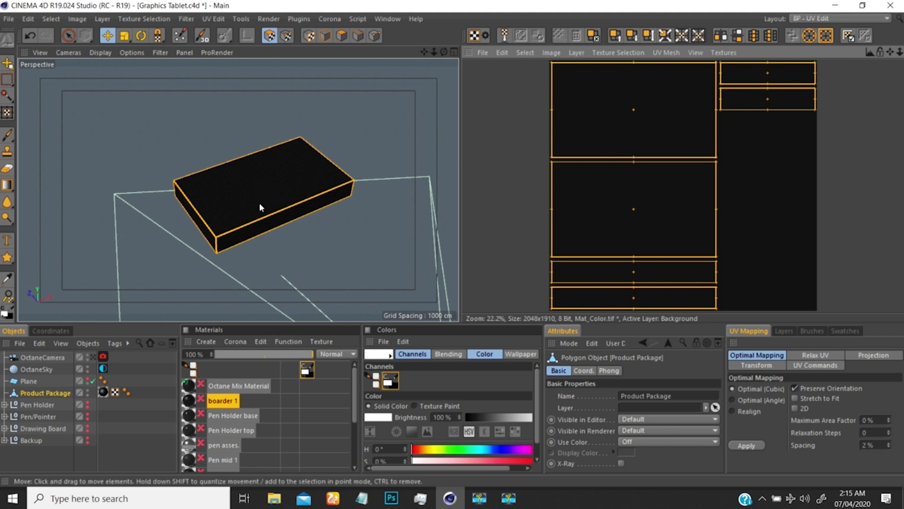
Test-paint white brush strokes on the box's top and sides to compare their positions in the UV layout, and undo them
{"action": "left_click", "coordinate": [7, 135]}
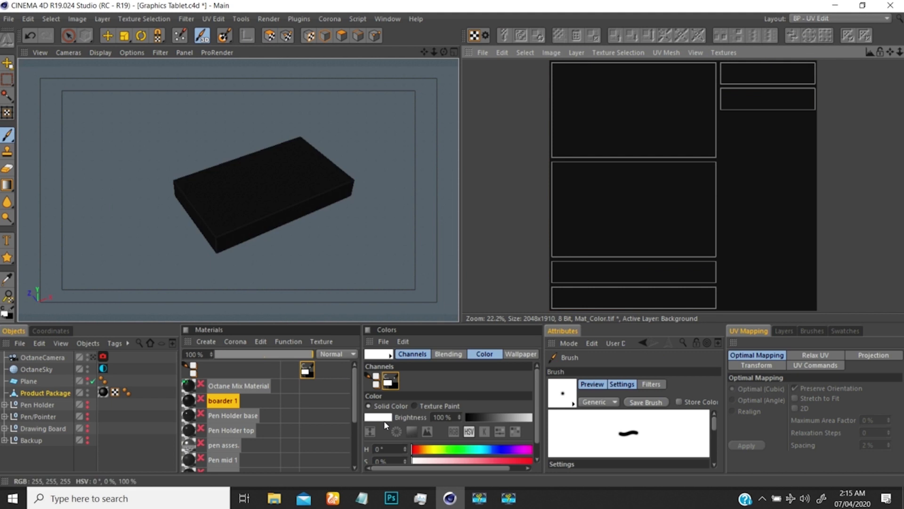
{"action": "scroll", "coordinate": [537, 417], "scroll_direction": "down", "scroll_amount": 1}
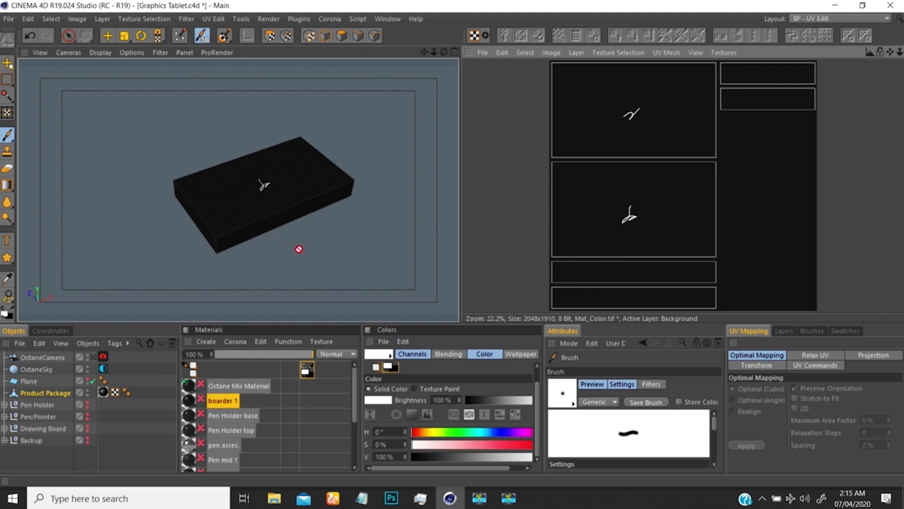
{"action": "mouse_move", "coordinate": [299, 249]}
{"action": "left_mouse_down", "text": "alt"}
{"action": "mouse_move", "coordinate": [287, 214]}
{"action": "mouse_move", "coordinate": [289, 226]}
{"action": "mouse_move", "coordinate": [283, 91]}
{"action": "mouse_move", "coordinate": [288, 206]}
{"action": "mouse_move", "coordinate": [278, 203]}
{"action": "left_mouse_up", "text": "alt"}
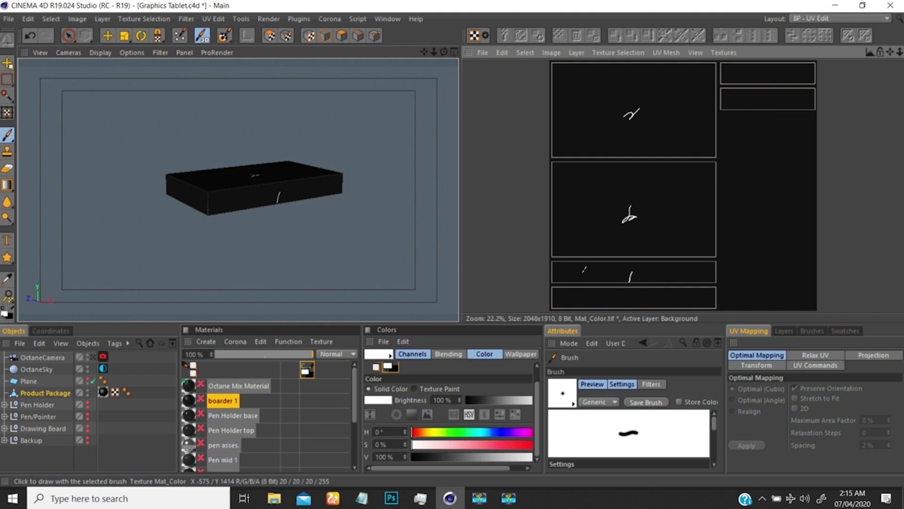
{"action": "left_click_drag", "start_coordinate": [323, 186], "coordinate": [426, 206], "text": "alt"}
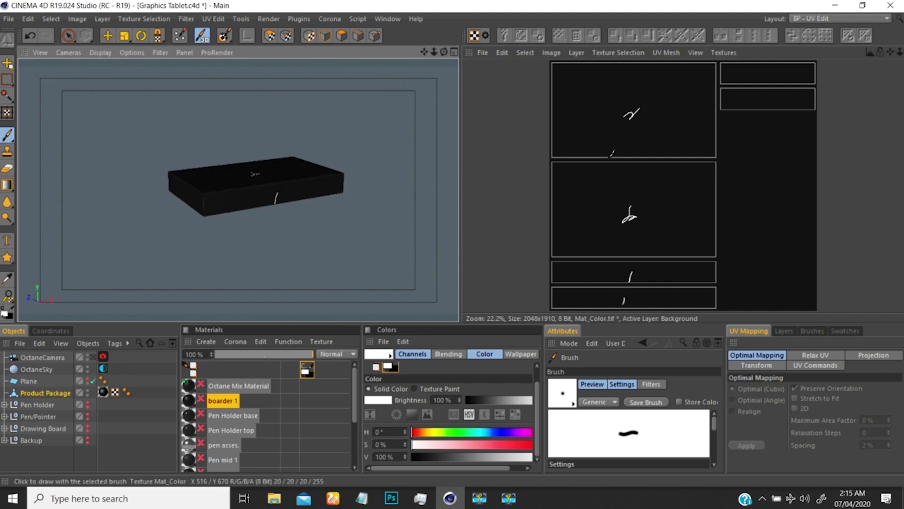
{"action": "key", "text": "ctrl+z"}
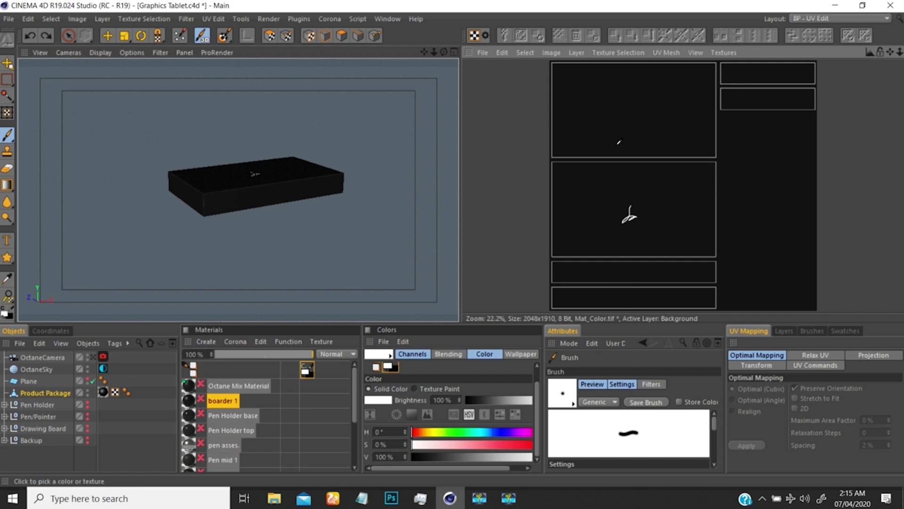
{"action": "key", "text": "ctrl+z"}
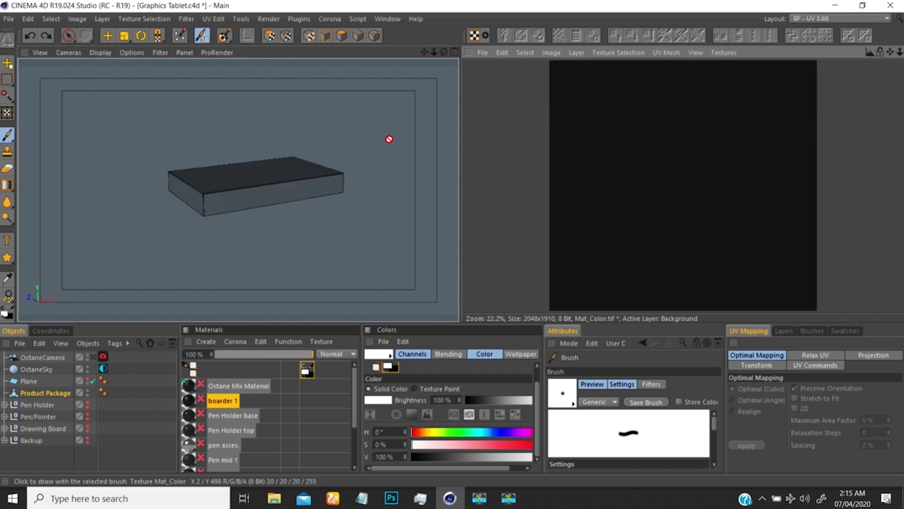
{"action": "left_click", "coordinate": [46, 35]}
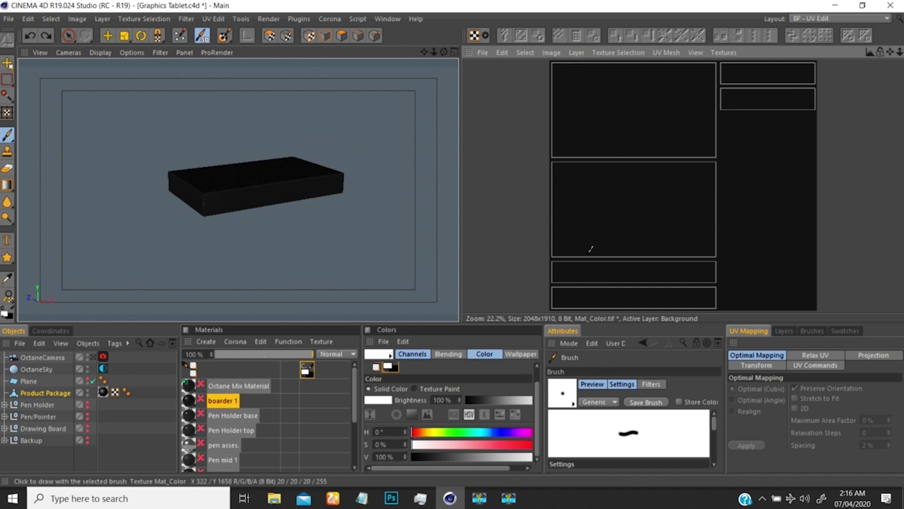
Leave brush painting and return to UV polygon mode with all the box's UV polygons selected
{"action": "left_click", "coordinate": [343, 36]}
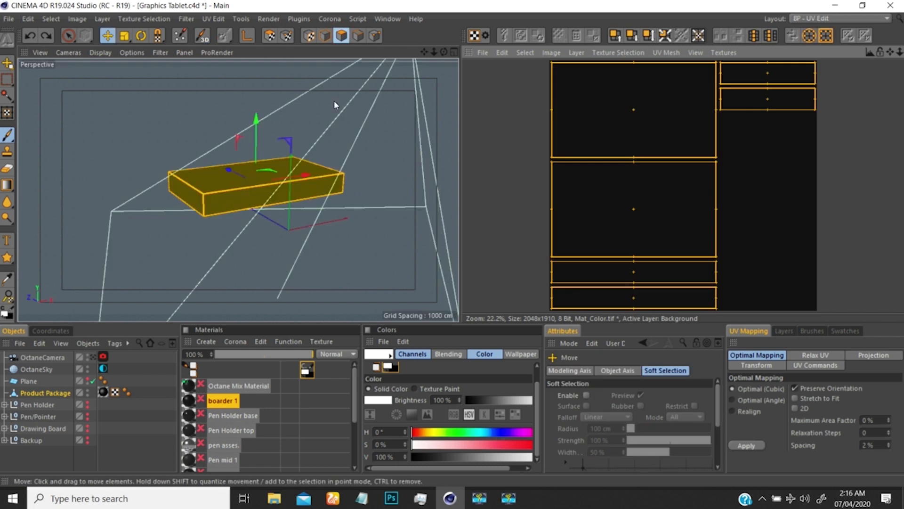
{"action": "left_click", "coordinate": [270, 36]}
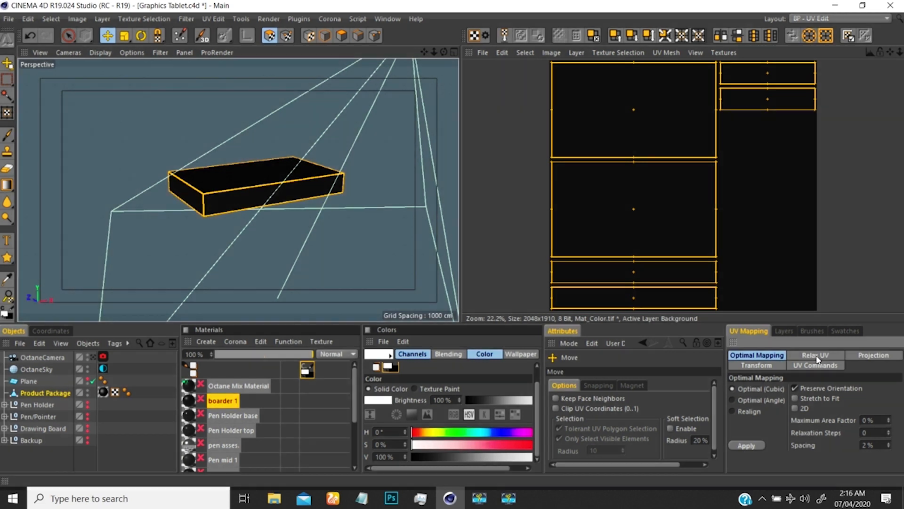
Try the Box projection on the Product Package's UVs and undo it
{"action": "left_click", "coordinate": [862, 357]}
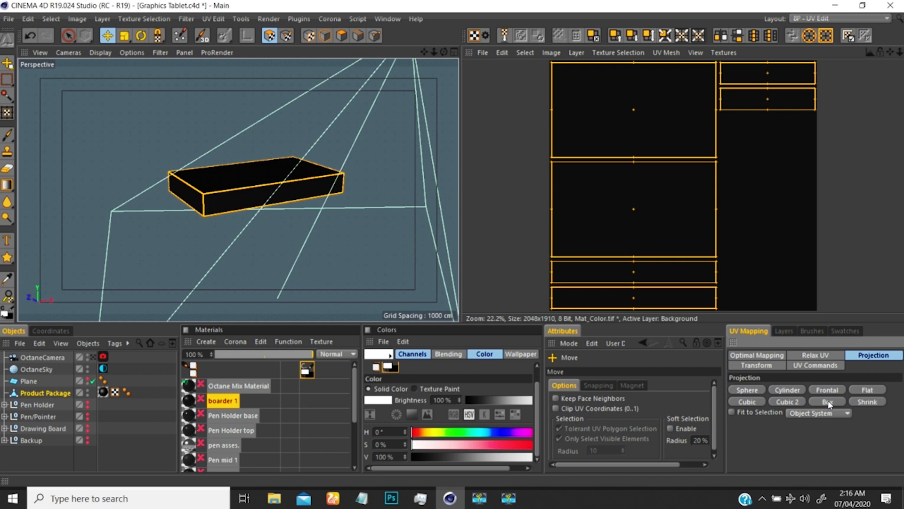
{"action": "left_click", "coordinate": [828, 401]}
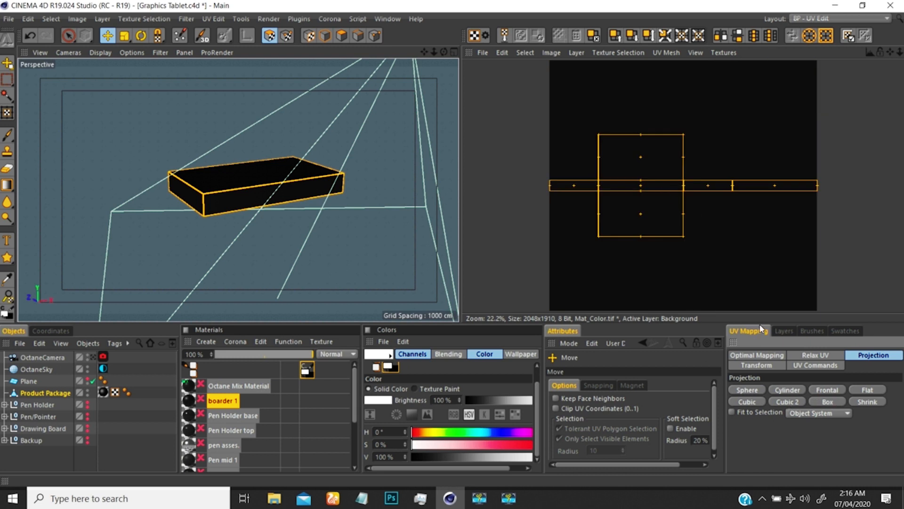
{"action": "key", "text": "ctrl+z"}
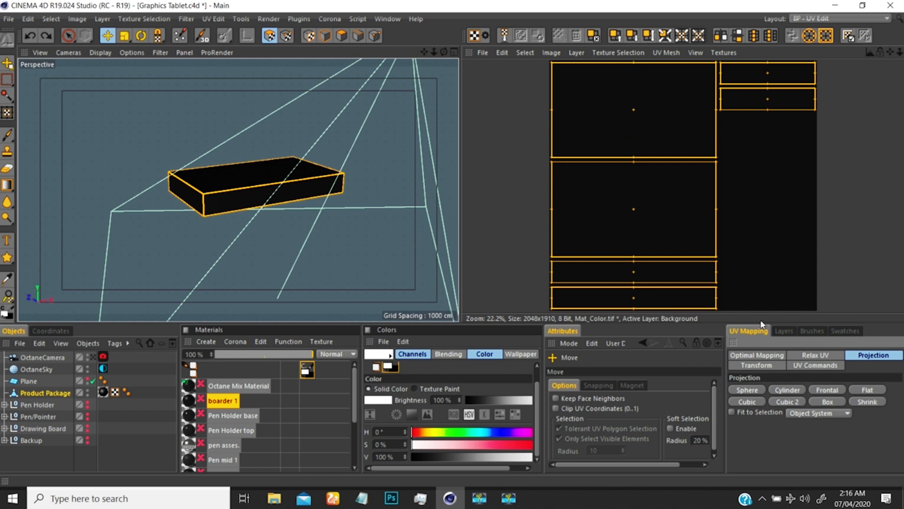
Relax the box's UVs using the LSCM method with Pin Border Points and Cut Selected Edges enabled
{"action": "left_click", "coordinate": [800, 357]}
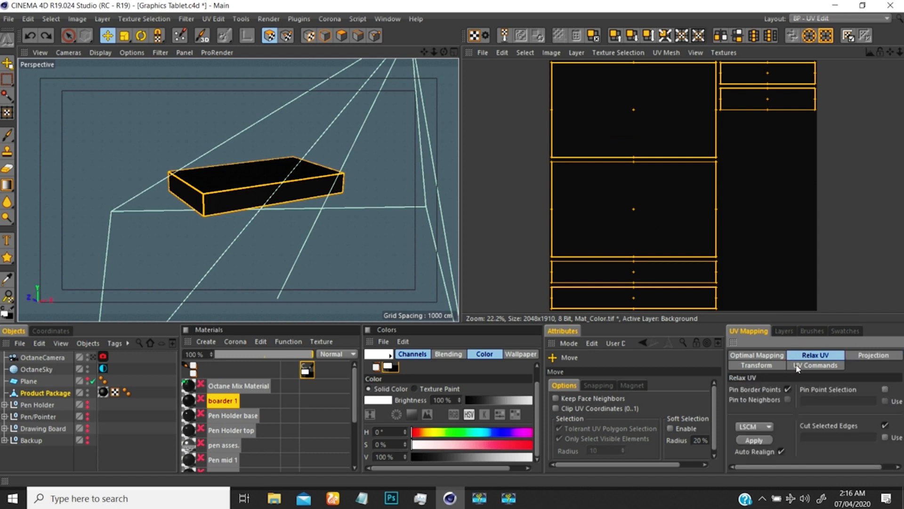
{"action": "left_click_drag", "start_coordinate": [782, 470], "coordinate": [825, 468]}
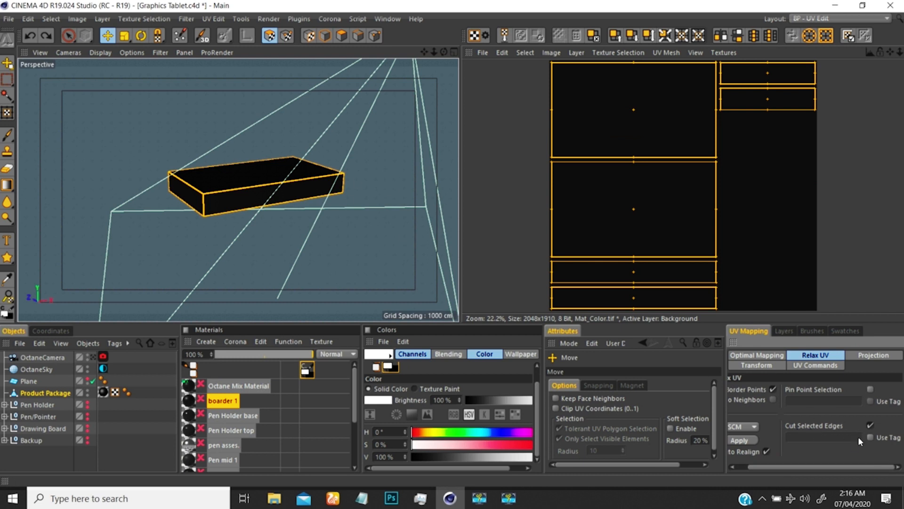
{"action": "left_click_drag", "start_coordinate": [789, 469], "coordinate": [750, 458]}
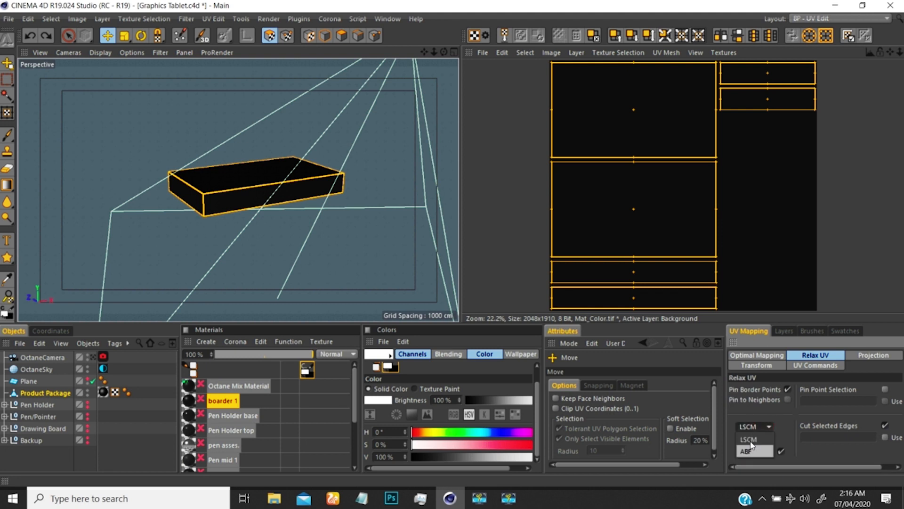
{"action": "left_click", "coordinate": [789, 422]}
{"action": "left_click", "coordinate": [755, 440]}
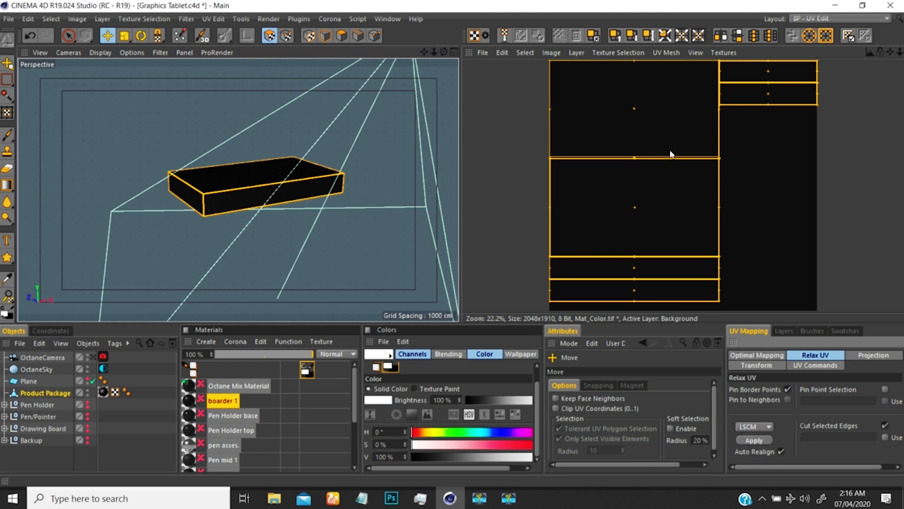
Switch to brush painting and add a new layer named markers to the Mat_Color texture
{"action": "mouse_move", "coordinate": [371, 181]}
{"action": "left_mouse_down", "text": "alt"}
{"action": "mouse_move", "coordinate": [376, 221]}
{"action": "mouse_move", "coordinate": [290, 191]}
{"action": "mouse_move", "coordinate": [270, 161]}
{"action": "mouse_move", "coordinate": [281, 160]}
{"action": "mouse_move", "coordinate": [290, 181]}
{"action": "mouse_move", "coordinate": [226, 189]}
{"action": "left_mouse_up", "text": "alt"}
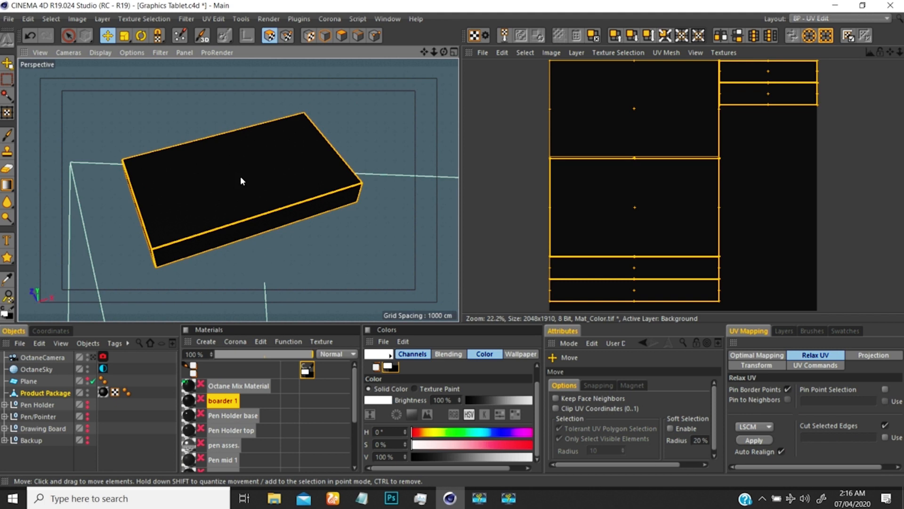
{"action": "left_click_drag", "start_coordinate": [240, 177], "coordinate": [224, 162], "text": "alt"}
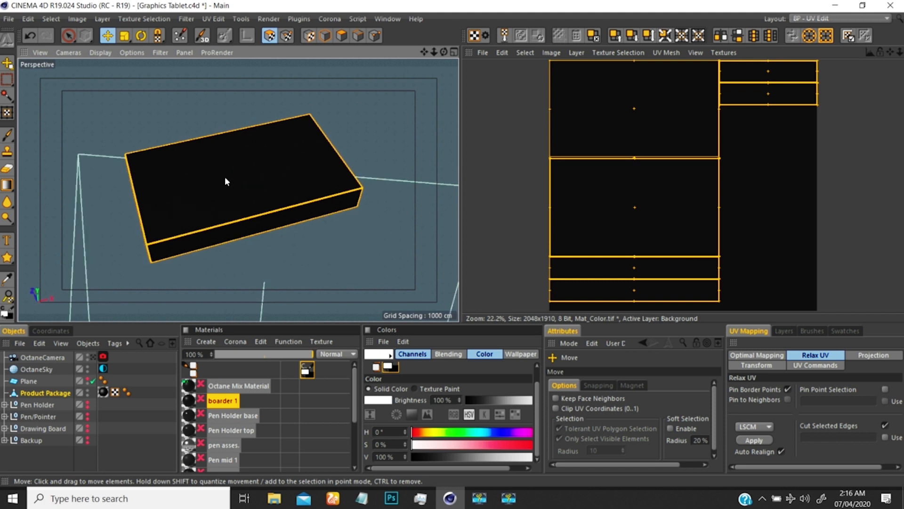
{"action": "left_click", "coordinate": [7, 135]}
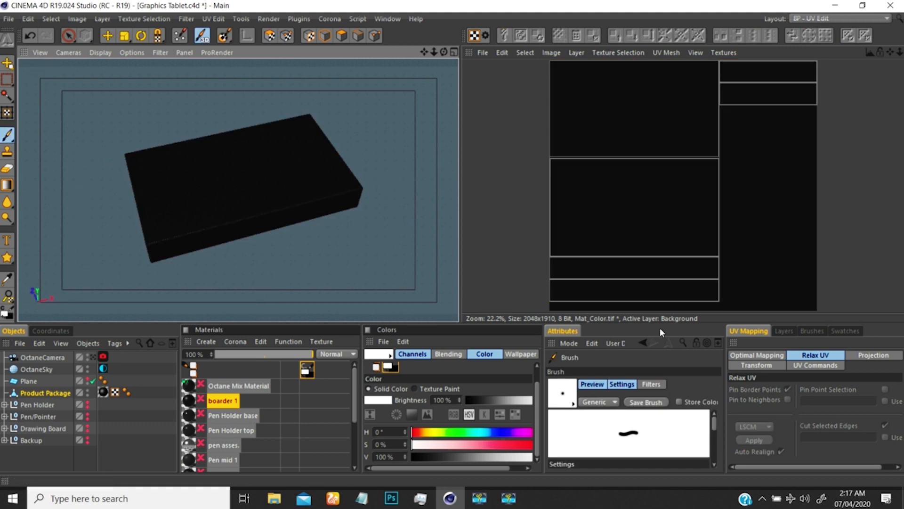
{"action": "left_click", "coordinate": [785, 331]}
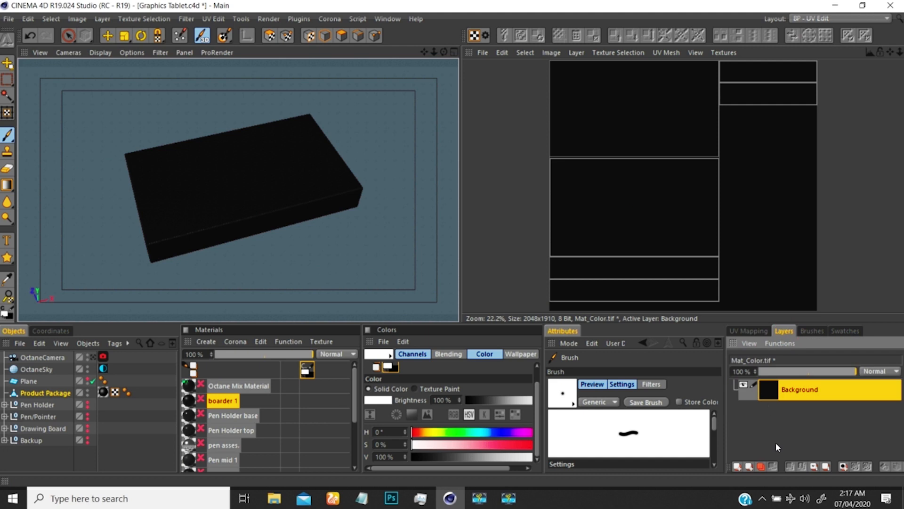
{"action": "left_click", "coordinate": [737, 466]}
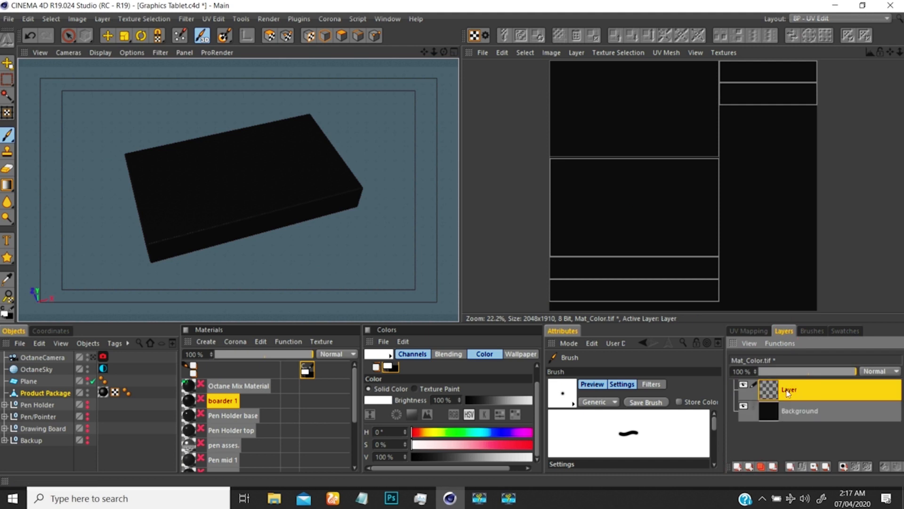
{"action": "double_click", "coordinate": [790, 393]}
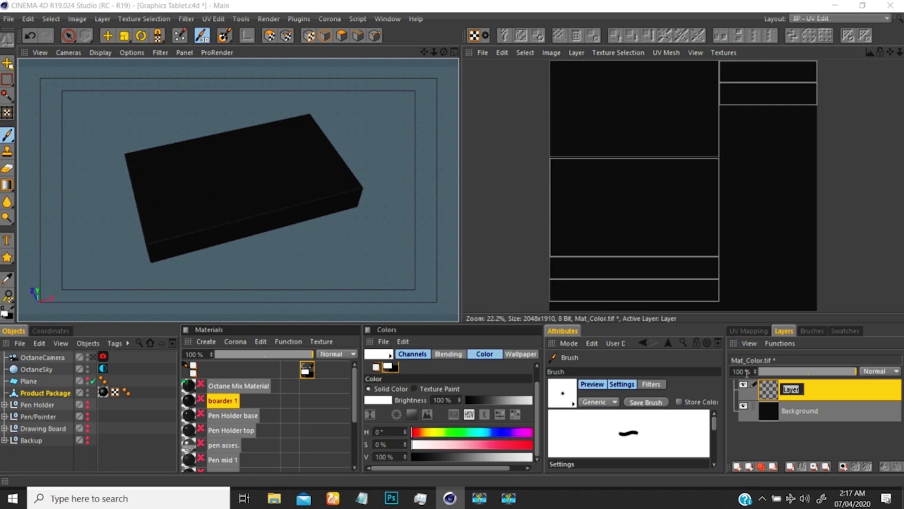
{"action": "type", "text": "ma"}
{"action": "type", "text": "rkers"}
{"action": "key", "text": "Return"}
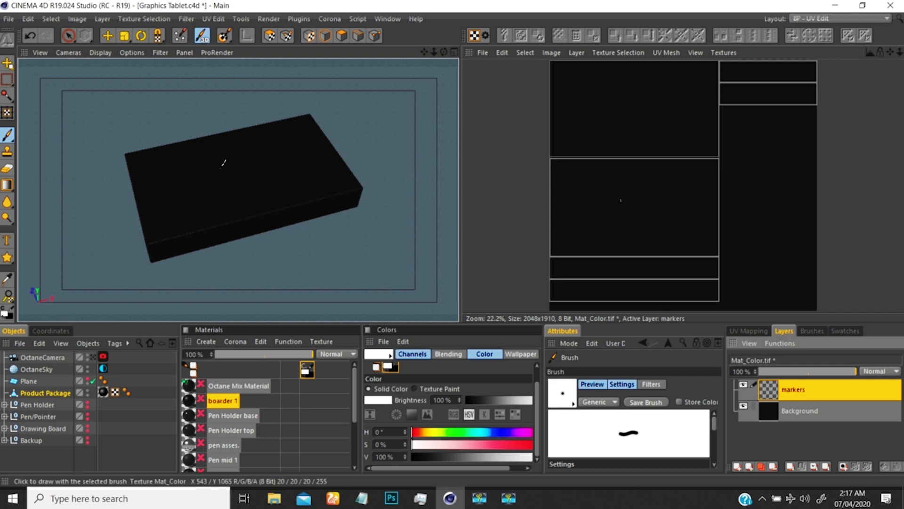
Hand-write the label Front in white on the box's large top face
{"action": "mouse_move", "coordinate": [210, 168]}
{"action": "left_mouse_down"}
{"action": "mouse_move", "coordinate": [227, 163]}
{"action": "mouse_move", "coordinate": [212, 193]}
{"action": "left_mouse_up"}
{"action": "left_click_drag", "start_coordinate": [211, 179], "coordinate": [231, 174]}
{"action": "left_click_drag", "start_coordinate": [233, 176], "coordinate": [249, 180]}
{"action": "left_click_drag", "start_coordinate": [244, 172], "coordinate": [257, 166]}
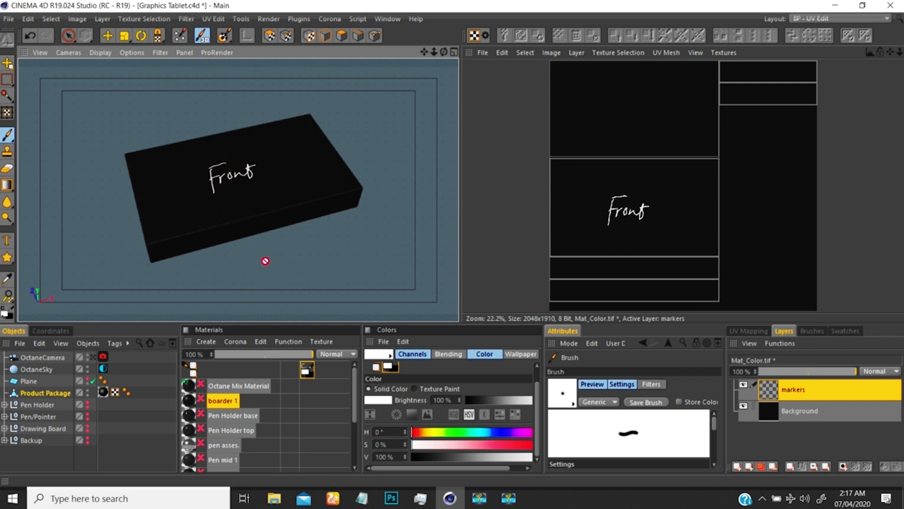
Hand-write the label Side 1 on the box's long side adjoining the Front face, undoing the stray mark
{"action": "left_click_drag", "start_coordinate": [266, 261], "coordinate": [242, 222], "text": "alt"}
{"action": "scroll", "coordinate": [243, 212], "scroll_direction": "up", "scroll_amount": 5}
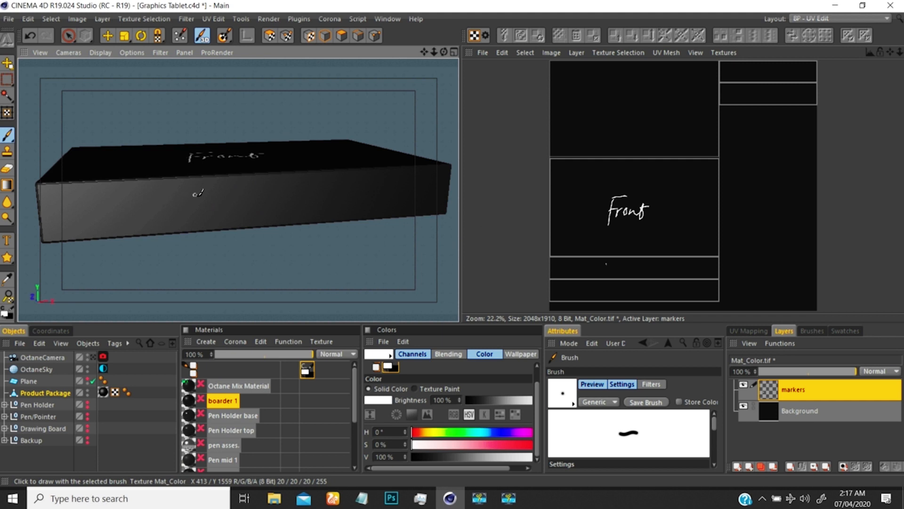
{"action": "mouse_move", "coordinate": [198, 193]}
{"action": "left_mouse_down"}
{"action": "mouse_move", "coordinate": [187, 210]}
{"action": "mouse_move", "coordinate": [262, 212]}
{"action": "left_mouse_up"}
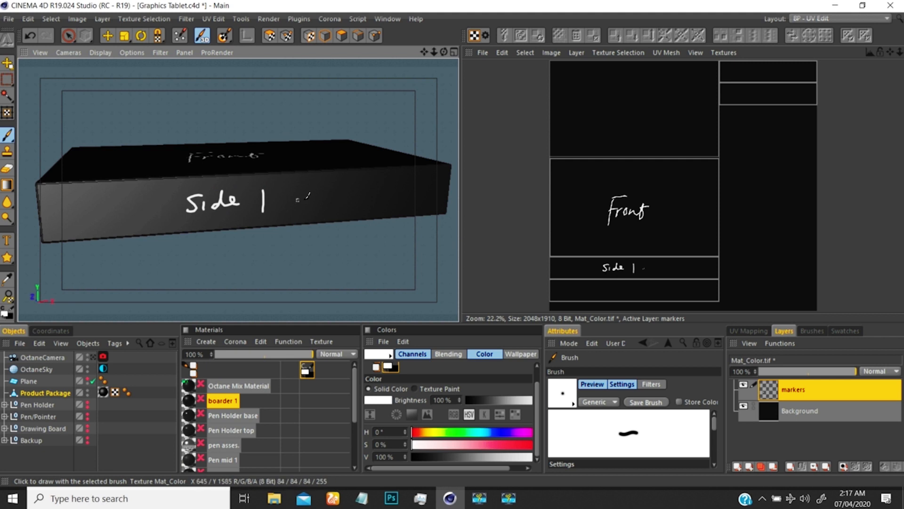
{"action": "left_click", "coordinate": [147, 207]}
{"action": "key", "text": "ctrl+z"}
Hand-write the label Back on the box's large face opposite Front
{"action": "left_click_drag", "start_coordinate": [268, 152], "coordinate": [247, 217], "text": "alt"}
{"action": "right_click_drag", "start_coordinate": [260, 174], "coordinate": [228, 192], "text": "alt"}
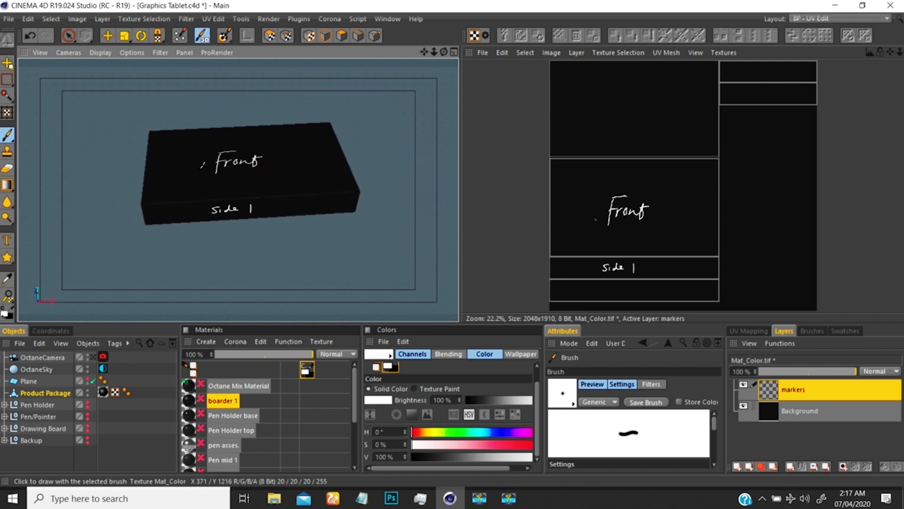
{"action": "mouse_move", "coordinate": [207, 159]}
{"action": "left_mouse_down", "text": "alt"}
{"action": "mouse_move", "coordinate": [281, 89]}
{"action": "mouse_move", "coordinate": [188, 156]}
{"action": "mouse_move", "coordinate": [143, 168]}
{"action": "mouse_move", "coordinate": [271, 155]}
{"action": "mouse_move", "coordinate": [193, 193]}
{"action": "left_mouse_up", "text": "alt"}
{"action": "left_click_drag", "start_coordinate": [224, 172], "coordinate": [230, 184]}
{"action": "mouse_move", "coordinate": [242, 171]}
{"action": "left_mouse_down"}
{"action": "mouse_move", "coordinate": [255, 185]}
{"action": "mouse_move", "coordinate": [272, 182]}
{"action": "left_mouse_up"}
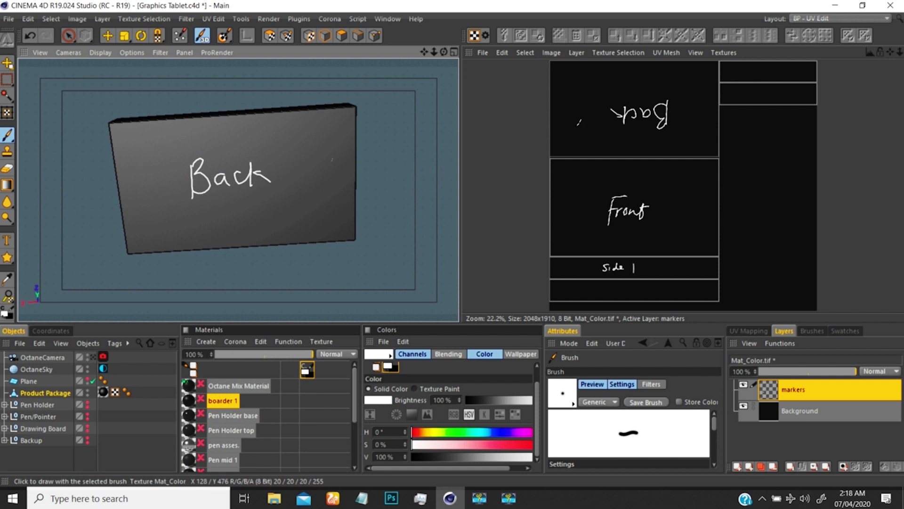
Try to hand-write a side label on the long side opposite Side 1, and undo its strokes
{"action": "left_click_drag", "start_coordinate": [330, 168], "coordinate": [229, 218], "text": "alt"}
{"action": "left_click_drag", "start_coordinate": [377, 155], "coordinate": [239, 190], "text": "alt"}
{"action": "left_click_drag", "start_coordinate": [328, 155], "coordinate": [301, 200], "text": "alt"}
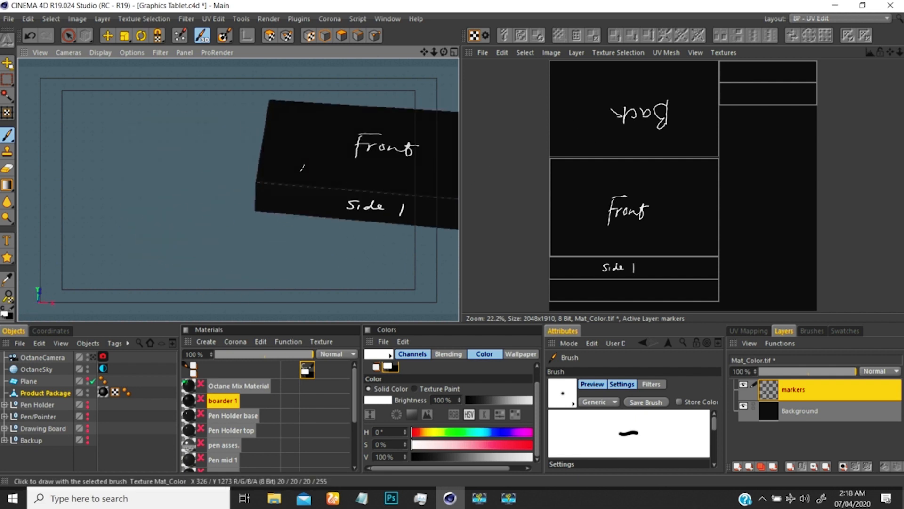
{"action": "middle_click_drag", "start_coordinate": [333, 157], "coordinate": [195, 168], "text": "alt"}
{"action": "left_click_drag", "start_coordinate": [317, 176], "coordinate": [282, 175], "text": "alt"}
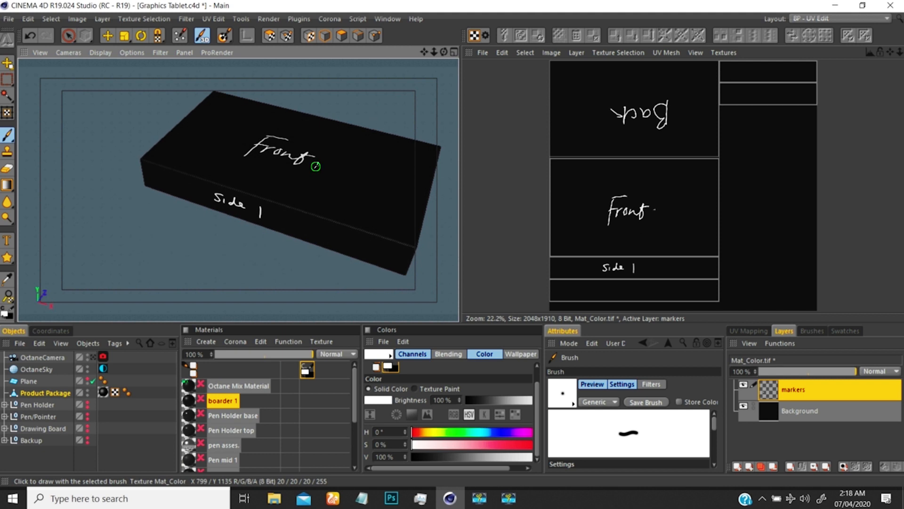
{"action": "middle_click_drag", "start_coordinate": [317, 164], "coordinate": [279, 174], "text": "alt"}
{"action": "left_click_drag", "start_coordinate": [286, 181], "coordinate": [256, 211], "text": "alt"}
{"action": "left_click_drag", "start_coordinate": [243, 181], "coordinate": [240, 234], "text": "alt"}
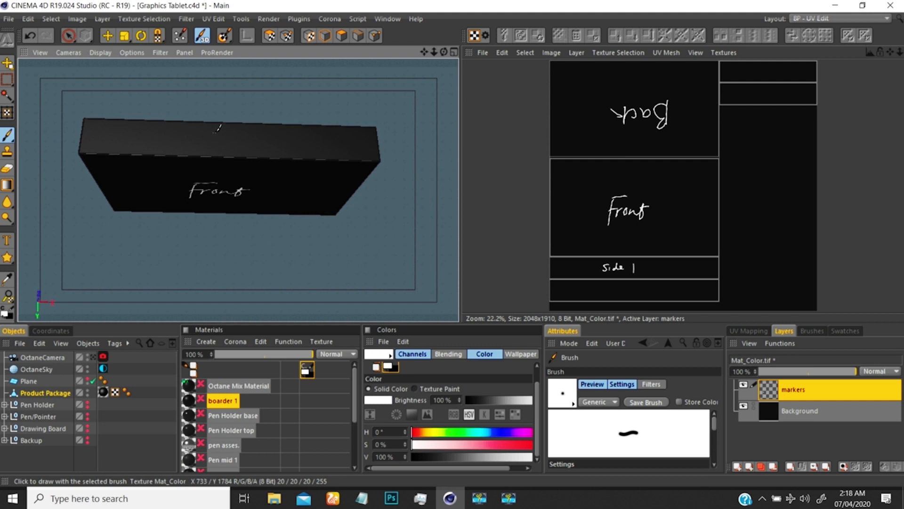
{"action": "left_click_drag", "start_coordinate": [216, 132], "coordinate": [246, 137]}
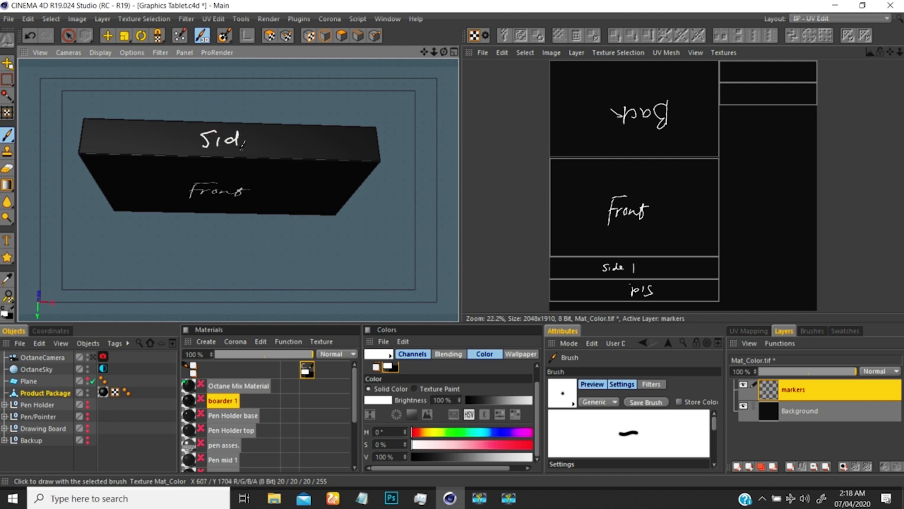
{"action": "key", "text": "ctrl+z"}
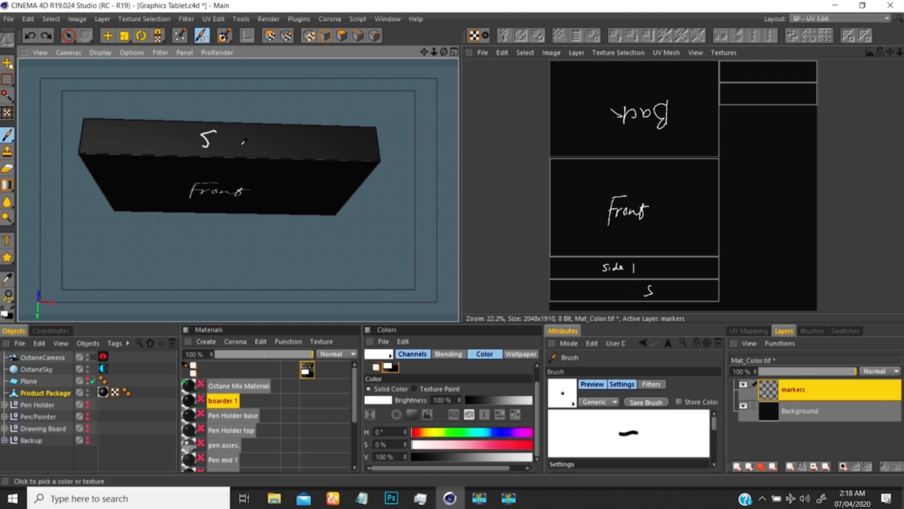
{"action": "key", "text": "ctrl+z"}
Hand-write the label Side 2 on the long side opposite Side 1, oriented upright in the UV layout
{"action": "mouse_move", "coordinate": [212, 171]}
{"action": "left_mouse_down", "text": "alt"}
{"action": "mouse_move", "coordinate": [256, 157]}
{"action": "mouse_move", "coordinate": [338, 201]}
{"action": "mouse_move", "coordinate": [382, 164]}
{"action": "mouse_move", "coordinate": [288, 176]}
{"action": "mouse_move", "coordinate": [289, 107]}
{"action": "mouse_move", "coordinate": [237, 187]}
{"action": "mouse_move", "coordinate": [313, 141]}
{"action": "mouse_move", "coordinate": [234, 188]}
{"action": "mouse_move", "coordinate": [184, 203]}
{"action": "mouse_move", "coordinate": [192, 215]}
{"action": "mouse_move", "coordinate": [235, 203]}
{"action": "left_mouse_up", "text": "alt"}
{"action": "left_click", "coordinate": [207, 204]}
{"action": "mouse_move", "coordinate": [246, 200]}
{"action": "left_mouse_down"}
{"action": "mouse_move", "coordinate": [312, 250]}
{"action": "mouse_move", "coordinate": [212, 221]}
{"action": "mouse_move", "coordinate": [249, 234]}
{"action": "mouse_move", "coordinate": [232, 228]}
{"action": "mouse_move", "coordinate": [239, 190]}
{"action": "mouse_move", "coordinate": [227, 191]}
{"action": "mouse_move", "coordinate": [309, 212]}
{"action": "mouse_move", "coordinate": [184, 218]}
{"action": "mouse_move", "coordinate": [307, 218]}
{"action": "mouse_move", "coordinate": [245, 211]}
{"action": "mouse_move", "coordinate": [305, 208]}
{"action": "mouse_move", "coordinate": [238, 183]}
{"action": "mouse_move", "coordinate": [271, 214]}
{"action": "mouse_move", "coordinate": [231, 161]}
{"action": "mouse_move", "coordinate": [260, 163]}
{"action": "left_mouse_up"}
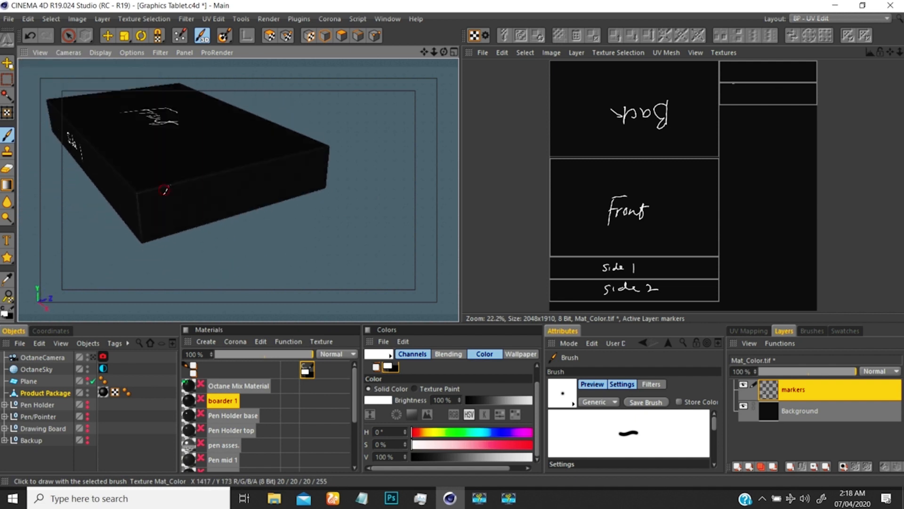
Hand-write the label S3 on one of the box's short sides
{"action": "left_click_drag", "start_coordinate": [164, 190], "coordinate": [230, 260], "text": "alt"}
{"action": "left_click_drag", "start_coordinate": [196, 166], "coordinate": [350, 182], "text": "alt"}
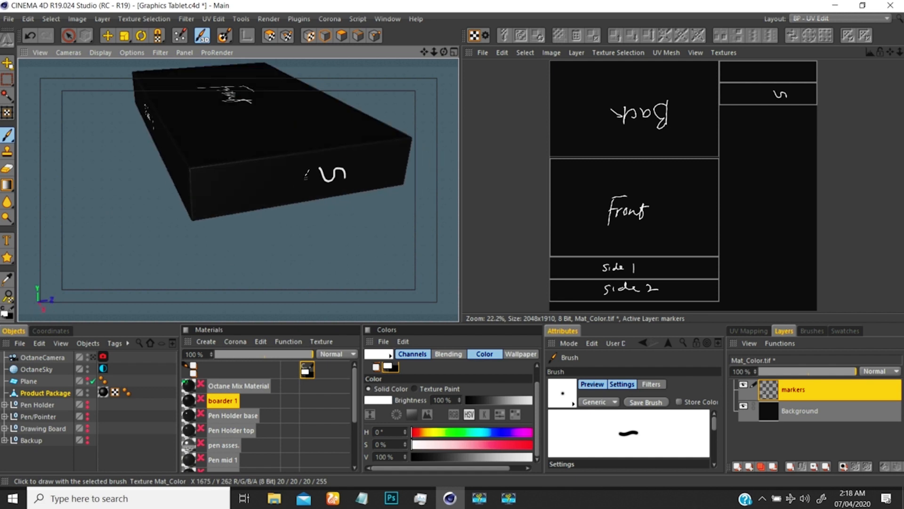
{"action": "left_click_drag", "start_coordinate": [289, 179], "coordinate": [292, 172]}
Hand-write the label S4 on the remaining unlabelled short side of the box
{"action": "scroll", "coordinate": [272, 178], "scroll_direction": "down", "scroll_amount": 6}
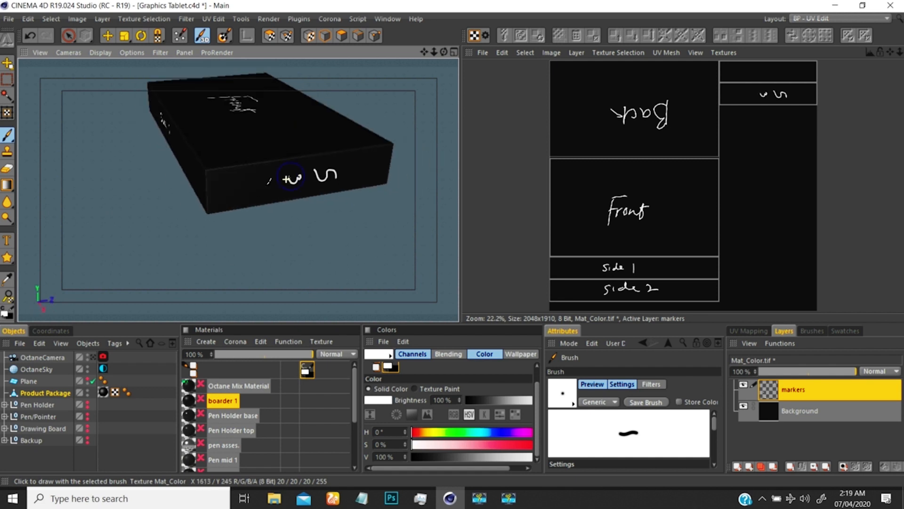
{"action": "left_click_drag", "start_coordinate": [231, 194], "coordinate": [343, 185], "text": "alt"}
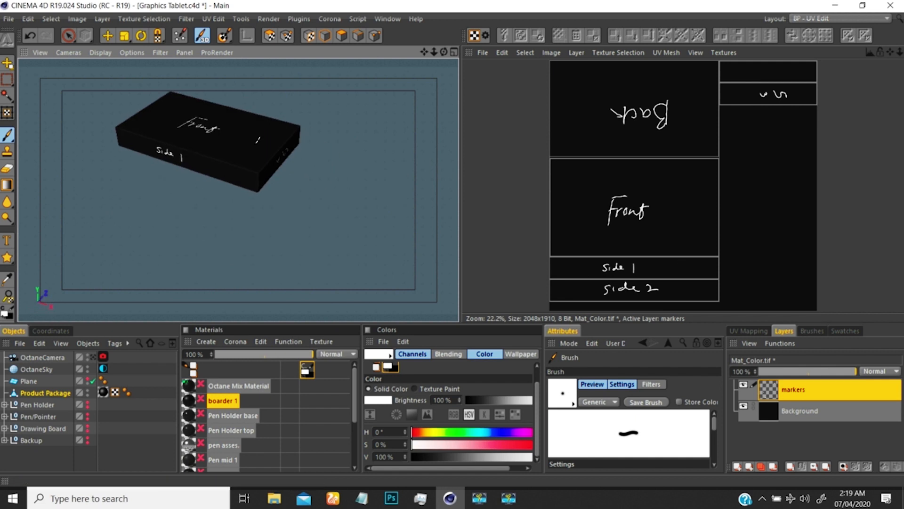
{"action": "left_click_drag", "start_coordinate": [219, 131], "coordinate": [384, 140], "text": "alt"}
{"action": "left_click_drag", "start_coordinate": [189, 150], "coordinate": [238, 103], "text": "alt"}
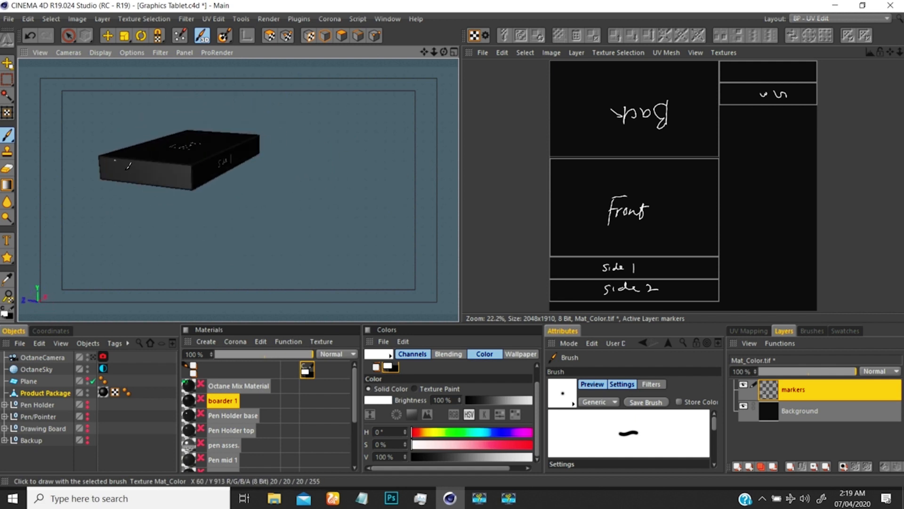
{"action": "mouse_move", "coordinate": [152, 172]}
{"action": "left_mouse_down"}
{"action": "mouse_move", "coordinate": [136, 181]}
{"action": "mouse_move", "coordinate": [154, 154]}
{"action": "mouse_move", "coordinate": [175, 163]}
{"action": "left_mouse_up"}
{"action": "scroll", "coordinate": [125, 171], "scroll_direction": "up", "scroll_amount": 4}
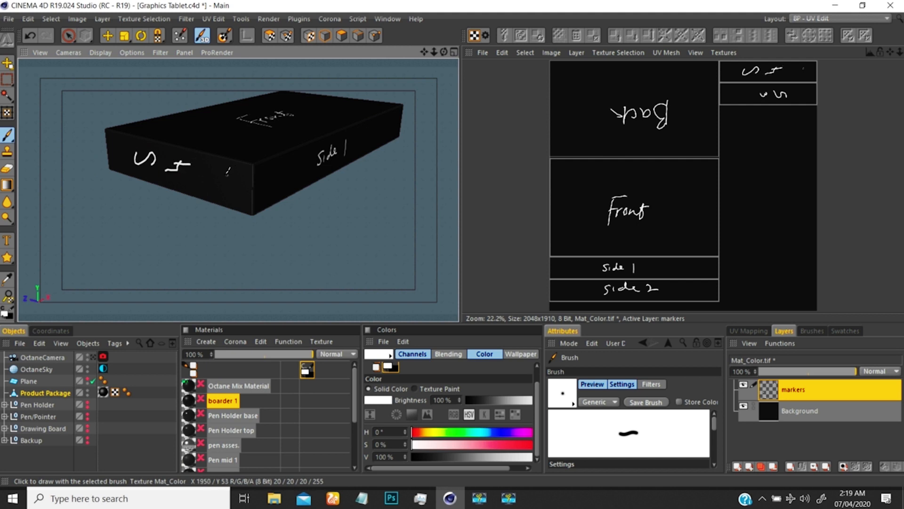
Examine the labelled box from several angles to compare the face labels with their UV islands
{"action": "scroll", "coordinate": [227, 168], "scroll_direction": "down", "scroll_amount": 5}
{"action": "left_click_drag", "start_coordinate": [259, 154], "coordinate": [215, 212], "text": "alt"}
{"action": "middle_click_drag", "start_coordinate": [283, 116], "coordinate": [255, 148], "text": "alt"}
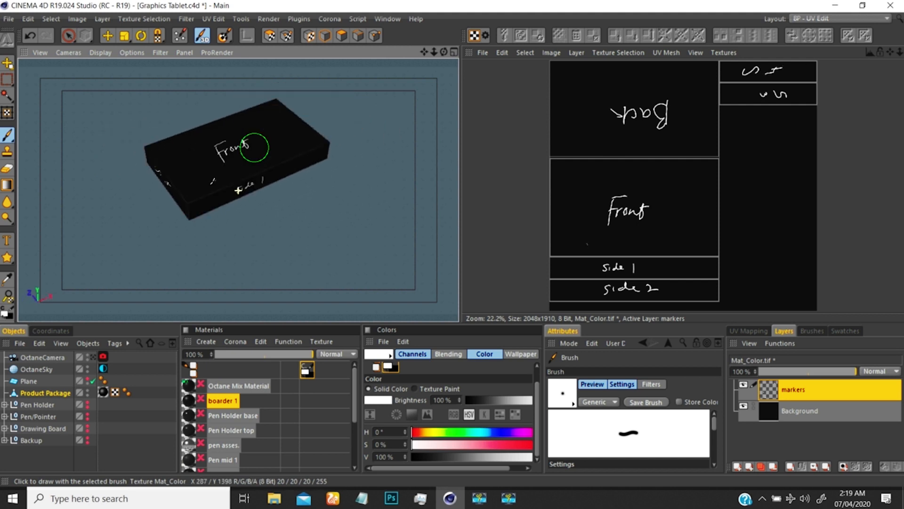
{"action": "left_click_drag", "start_coordinate": [239, 190], "coordinate": [244, 159], "text": "alt"}
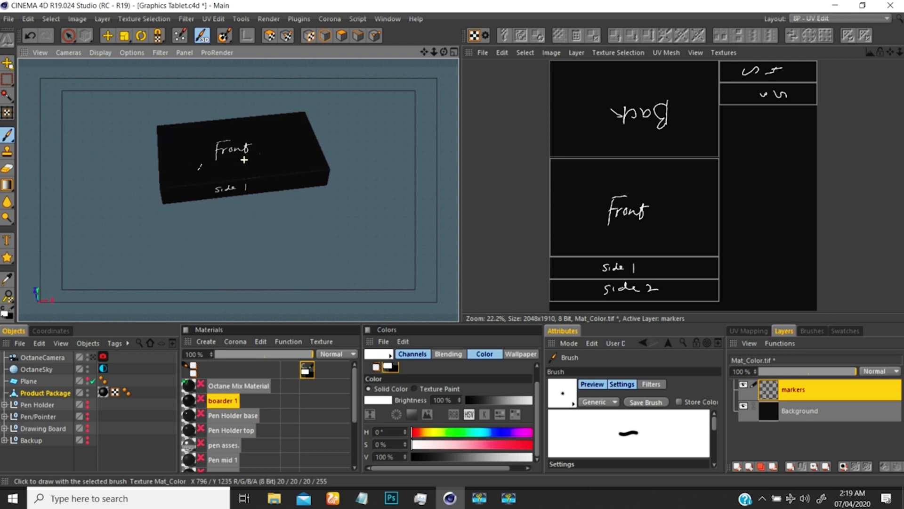
{"action": "scroll", "coordinate": [248, 164], "scroll_direction": "down", "scroll_amount": 1}
{"action": "middle_click_drag", "start_coordinate": [248, 149], "coordinate": [222, 175], "text": "alt"}
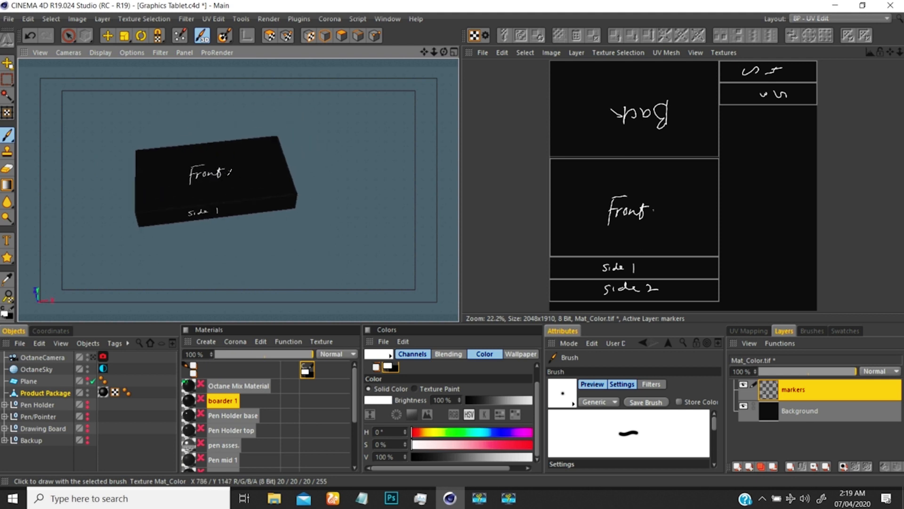
{"action": "left_click_drag", "start_coordinate": [221, 175], "coordinate": [213, 162], "text": "alt"}
{"action": "scroll", "coordinate": [213, 162], "scroll_direction": "up", "scroll_amount": 1}
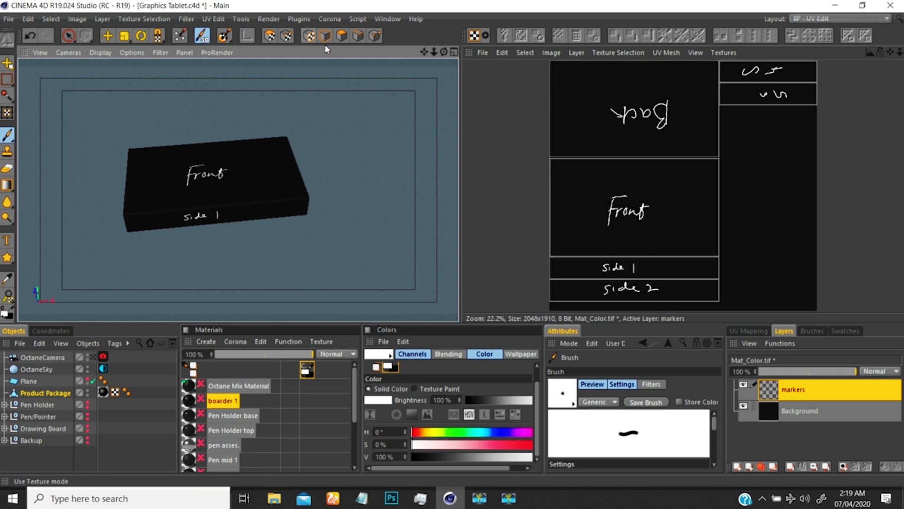
Switch to polygon mode and add a new texture layer named Outline above the markers layer
{"action": "left_click", "coordinate": [342, 35]}
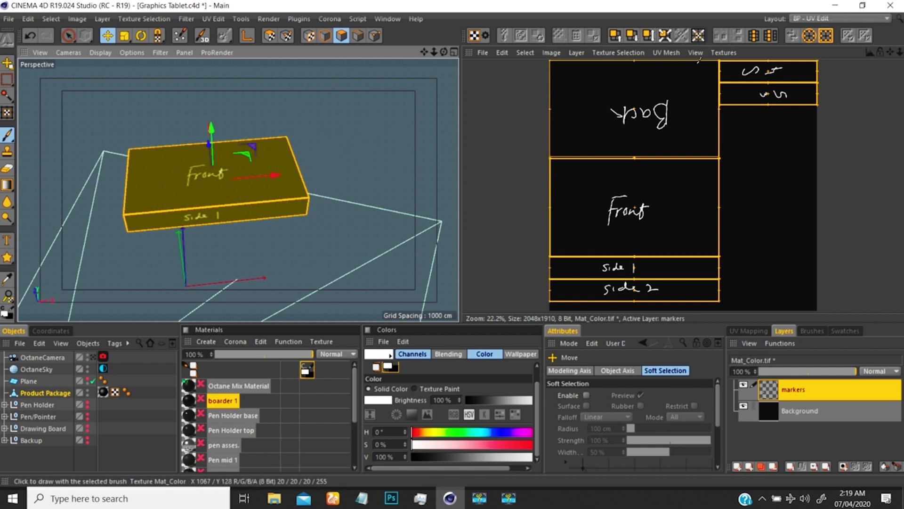
{"action": "left_click", "coordinate": [749, 467]}
{"action": "double_click", "coordinate": [786, 389]}
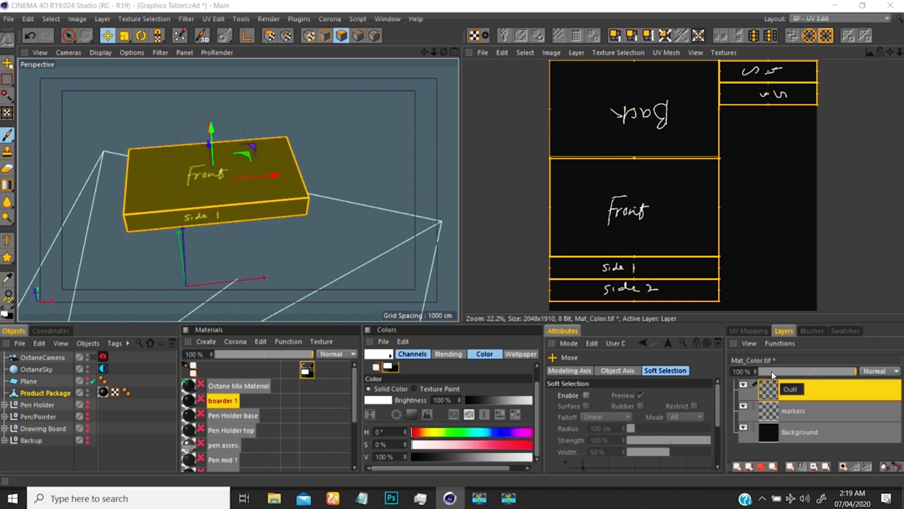
{"action": "type", "text": "Outline"}
{"action": "key", "text": "Return"}
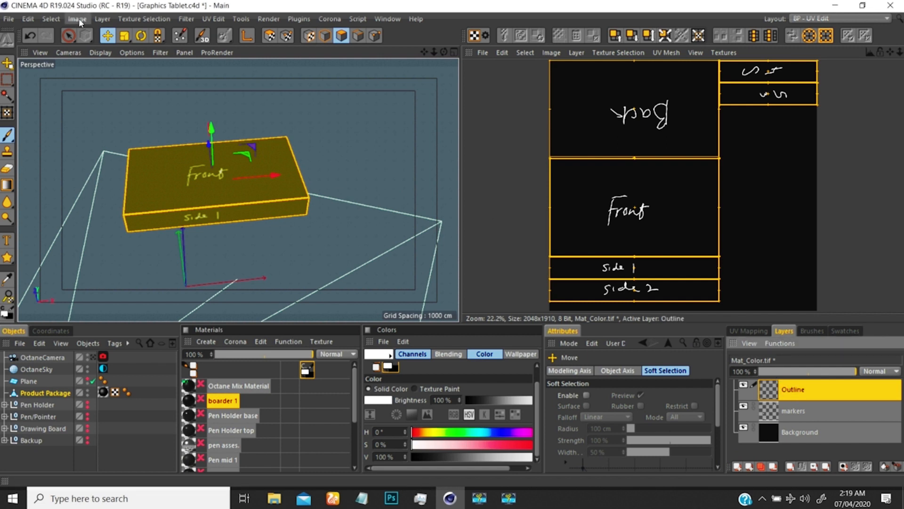
Set the paint brush to size 5 with 100% hardness
{"action": "left_click", "coordinate": [102, 18]}
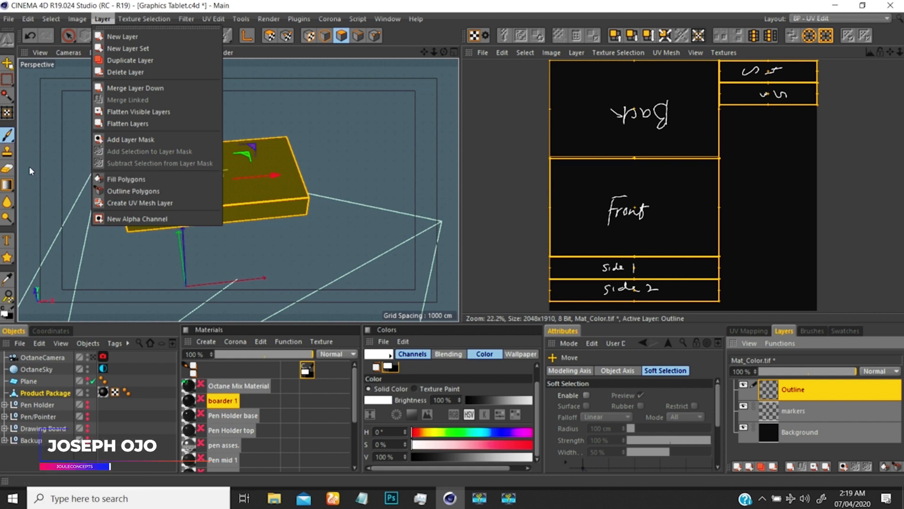
{"action": "left_click", "coordinate": [538, 401]}
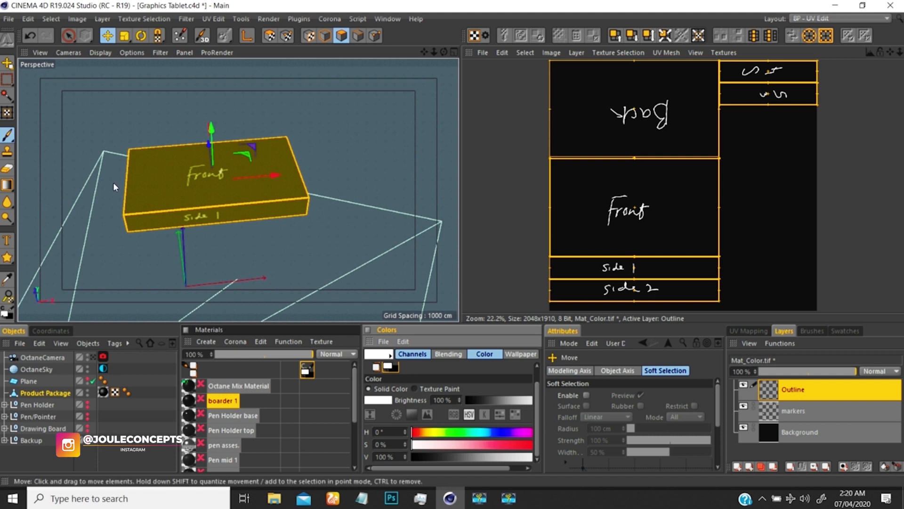
{"action": "left_click", "coordinate": [7, 134]}
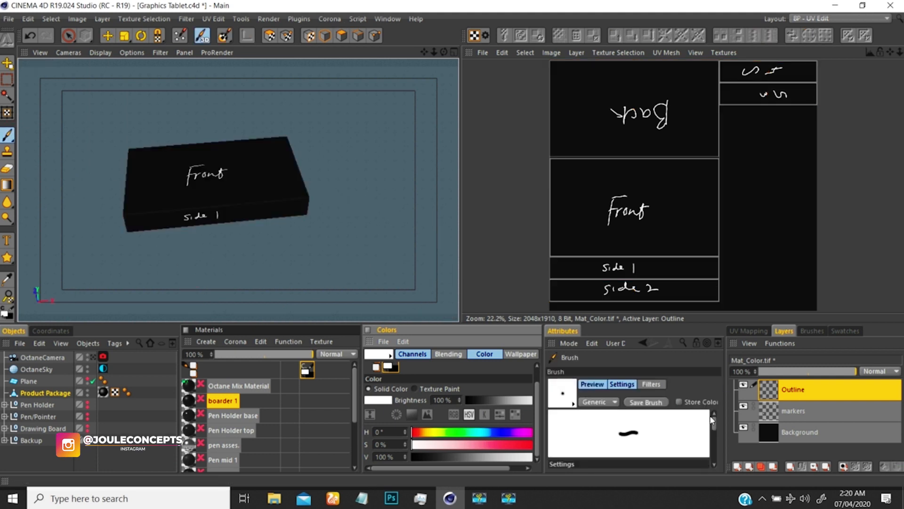
{"action": "left_click_drag", "start_coordinate": [713, 424], "coordinate": [715, 440]}
{"action": "scroll", "coordinate": [699, 437], "scroll_direction": "down", "scroll_amount": 2}
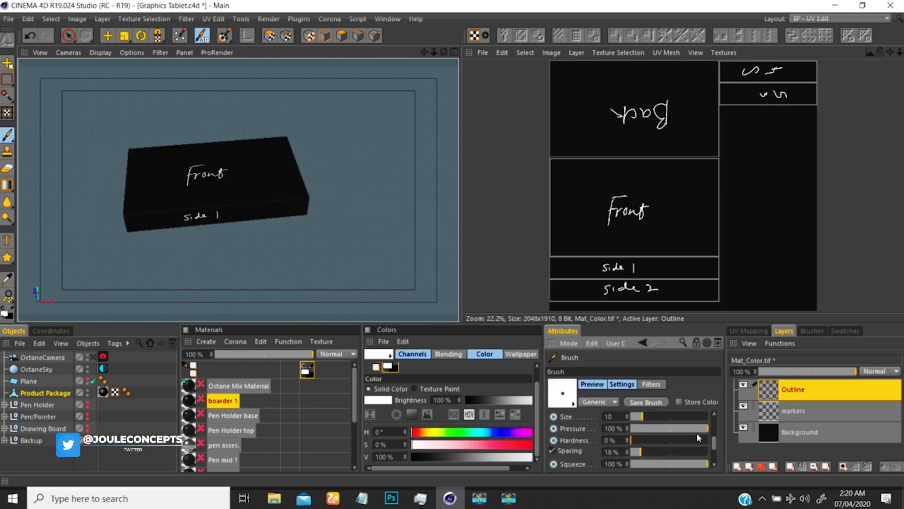
{"action": "left_click", "coordinate": [639, 416]}
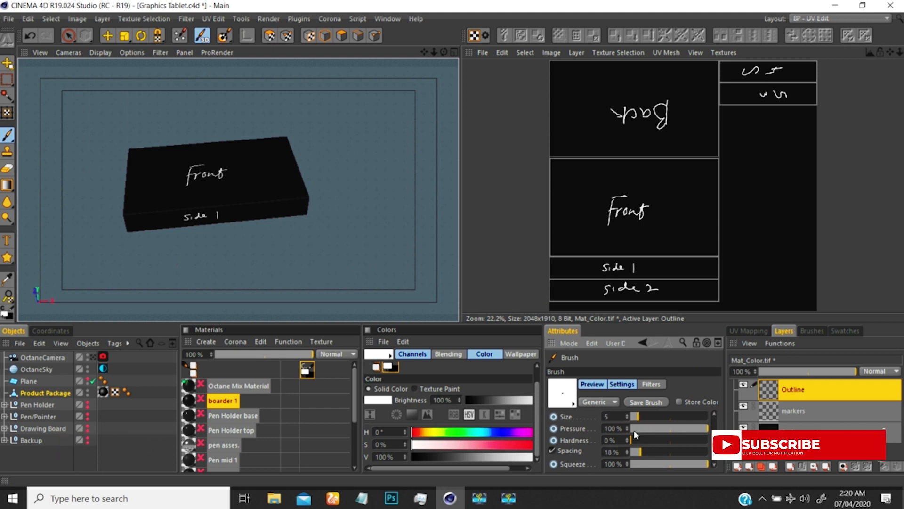
{"action": "left_click_drag", "start_coordinate": [644, 441], "coordinate": [710, 441]}
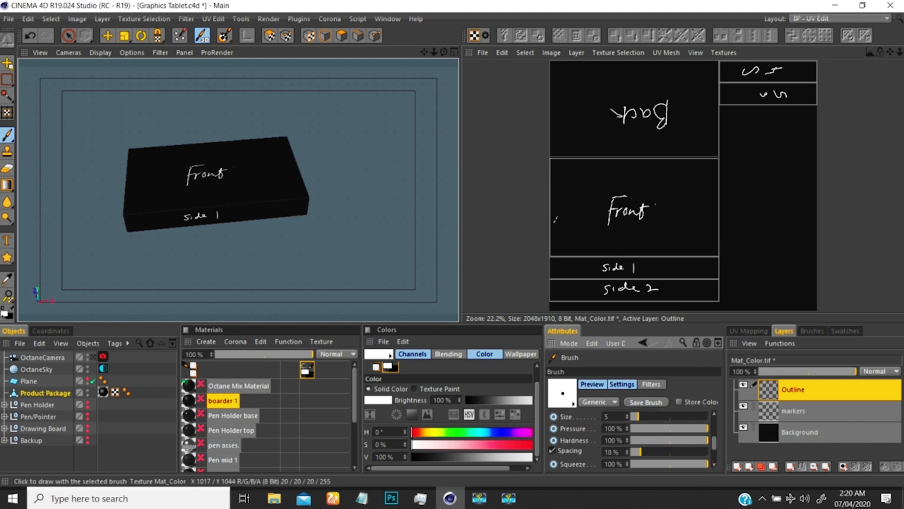
Outline all of the box's UV polygons on the Outline layer, working in polygon mode
{"action": "left_click", "coordinate": [324, 33]}
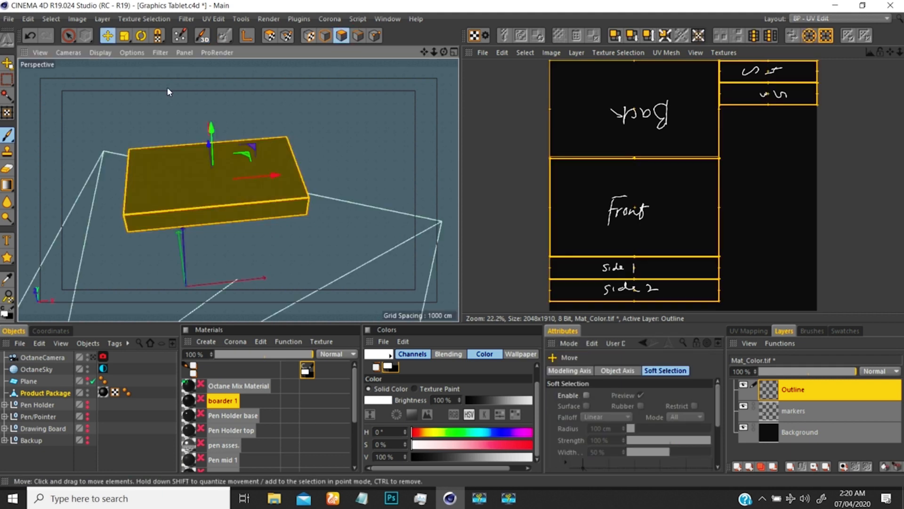
{"action": "left_click", "coordinate": [793, 393]}
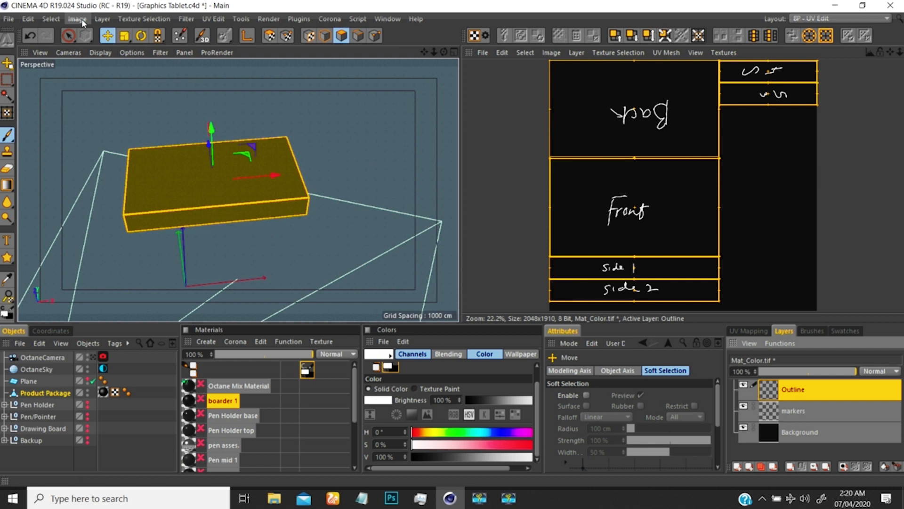
{"action": "left_click", "coordinate": [102, 18]}
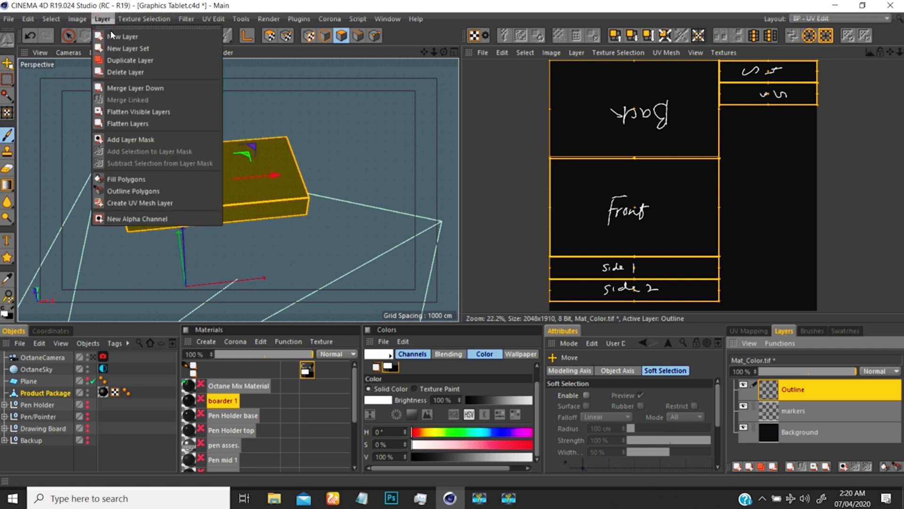
{"action": "left_click", "coordinate": [128, 191]}
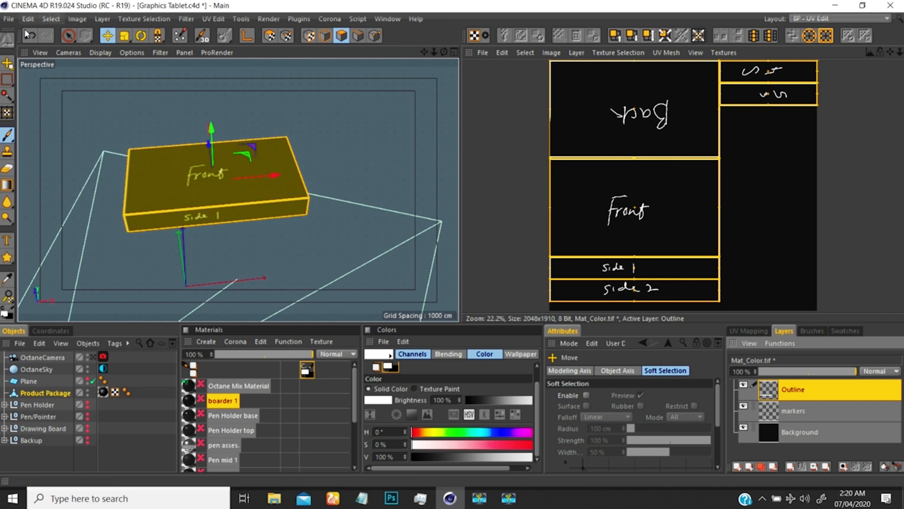
Save the layered texture as a PSD file named Package Mat in the UGEE Tablet Assets folder
{"action": "left_click", "coordinate": [8, 19]}
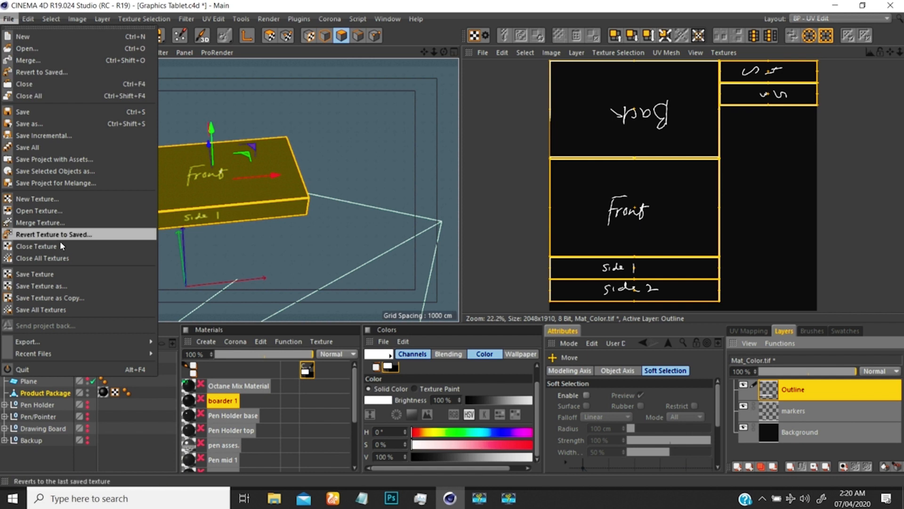
{"action": "left_click", "coordinate": [43, 286]}
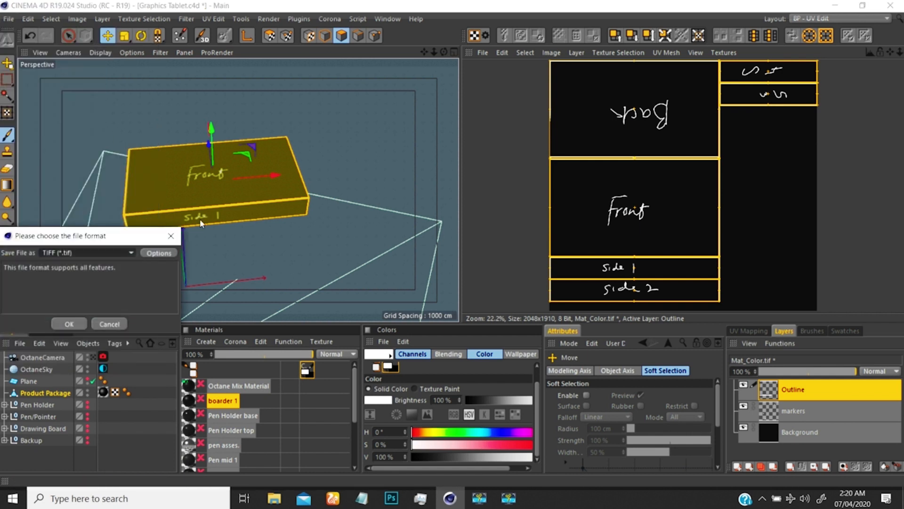
{"action": "left_click_drag", "start_coordinate": [73, 237], "coordinate": [321, 109]}
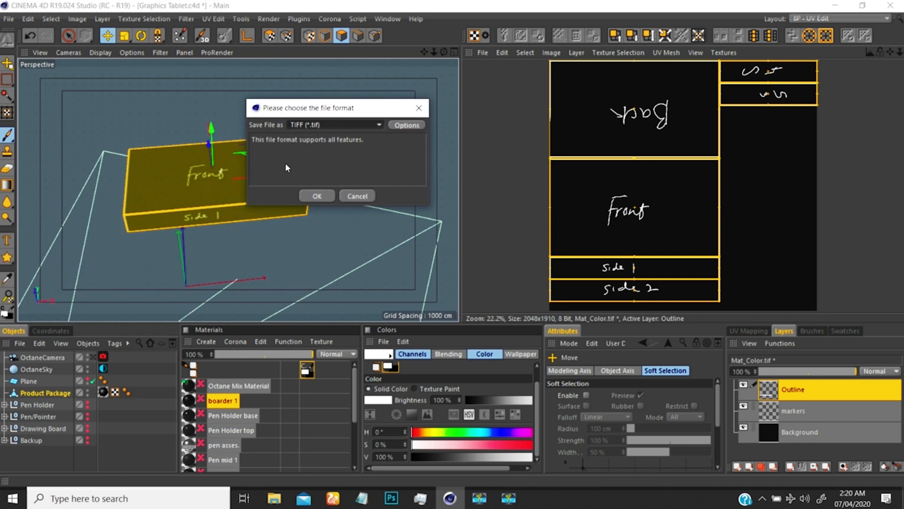
{"action": "left_click", "coordinate": [378, 125]}
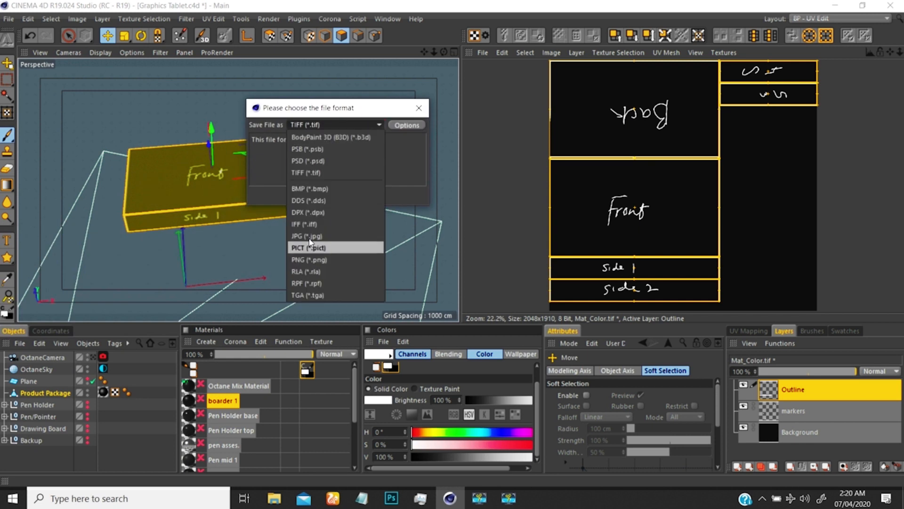
{"action": "left_click", "coordinate": [334, 111]}
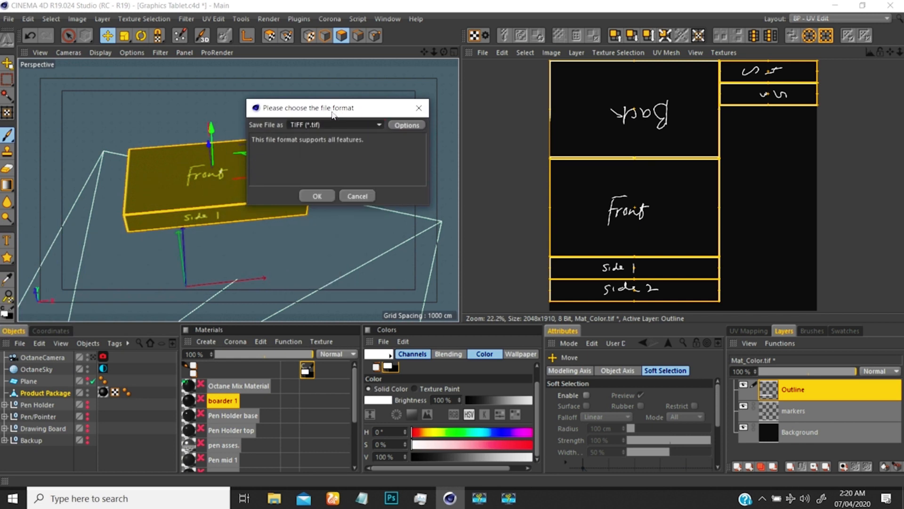
{"action": "left_click", "coordinate": [378, 125]}
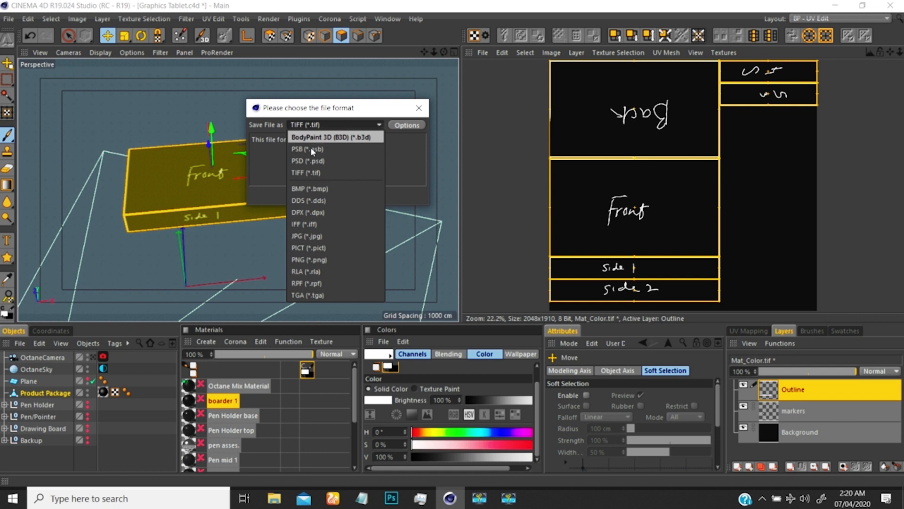
{"action": "left_click", "coordinate": [303, 162]}
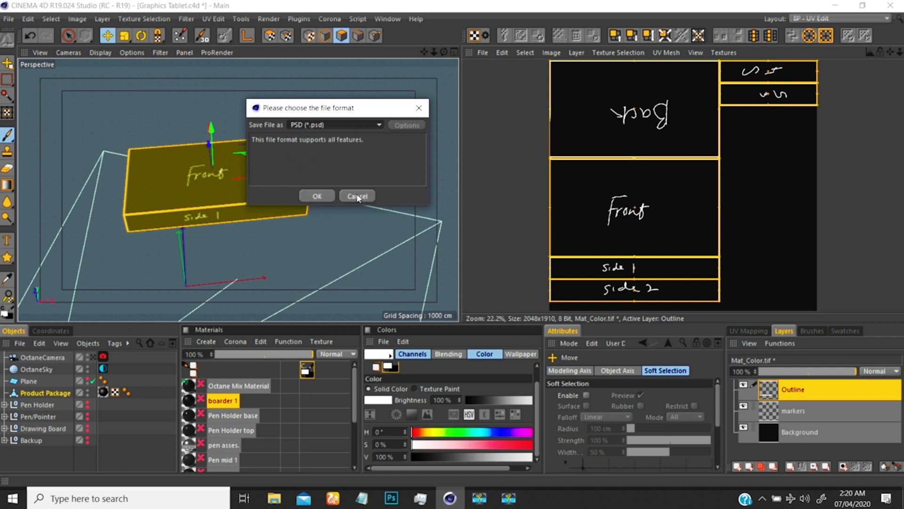
{"action": "left_click", "coordinate": [317, 195]}
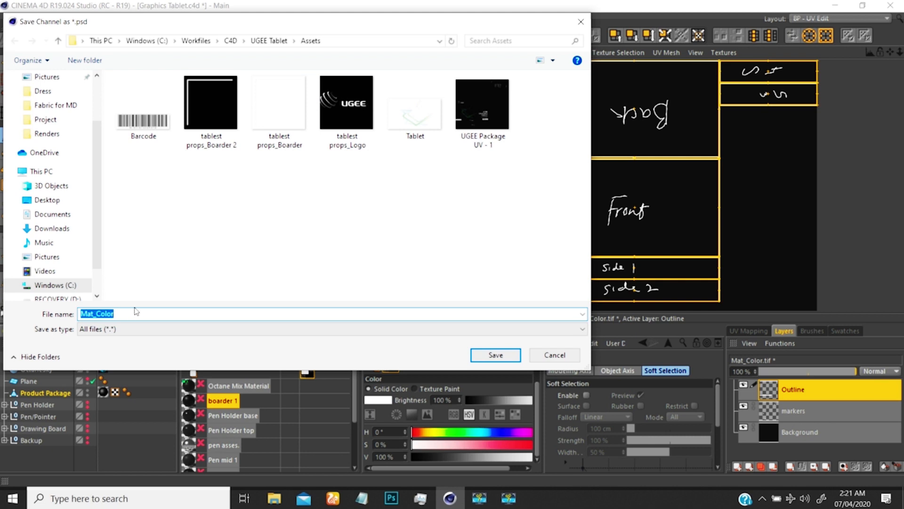
{"action": "type", "text": "Package Mat"}
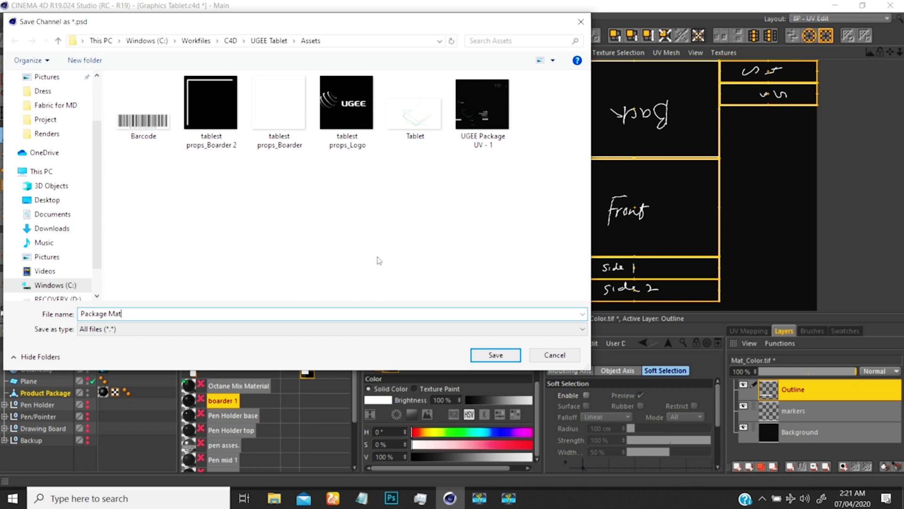
{"action": "left_click", "coordinate": [489, 360]}
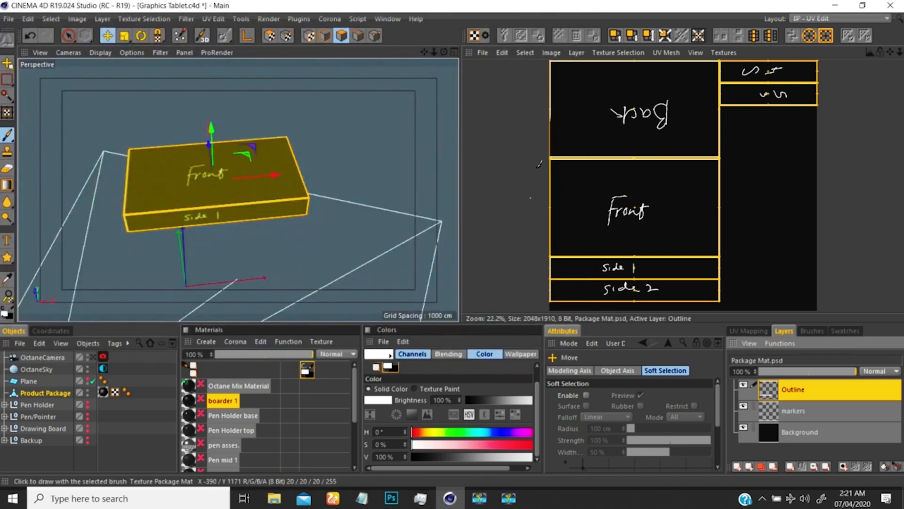
Change the interface layout to Startup and deselect the Product Package object
{"action": "left_click", "coordinate": [817, 20]}
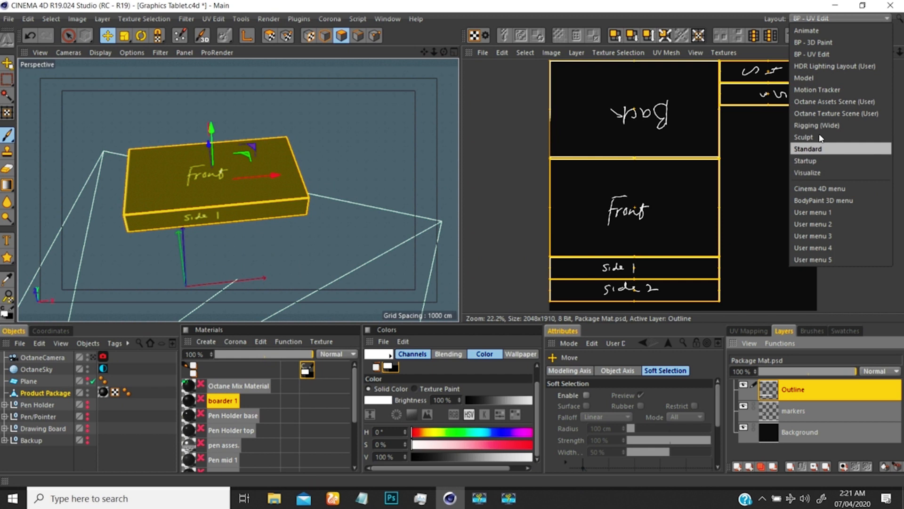
{"action": "left_click", "coordinate": [806, 160]}
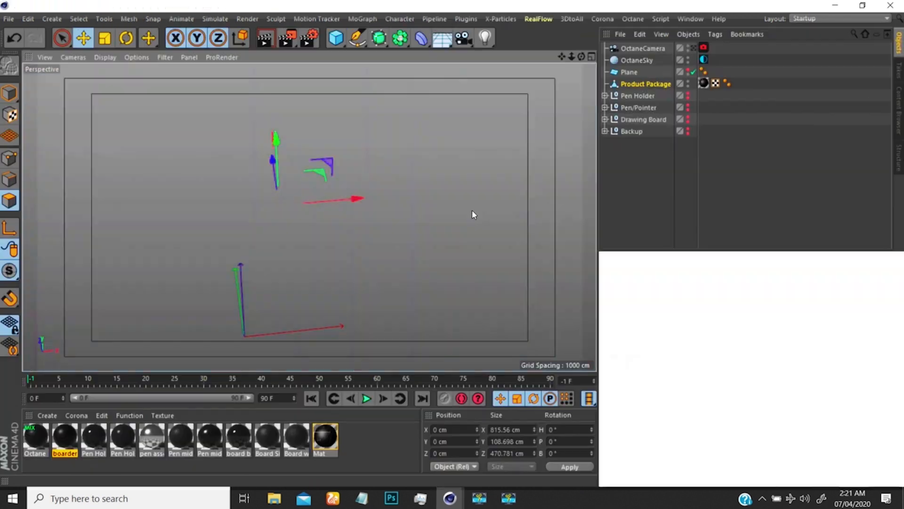
{"action": "left_click", "coordinate": [730, 164]}
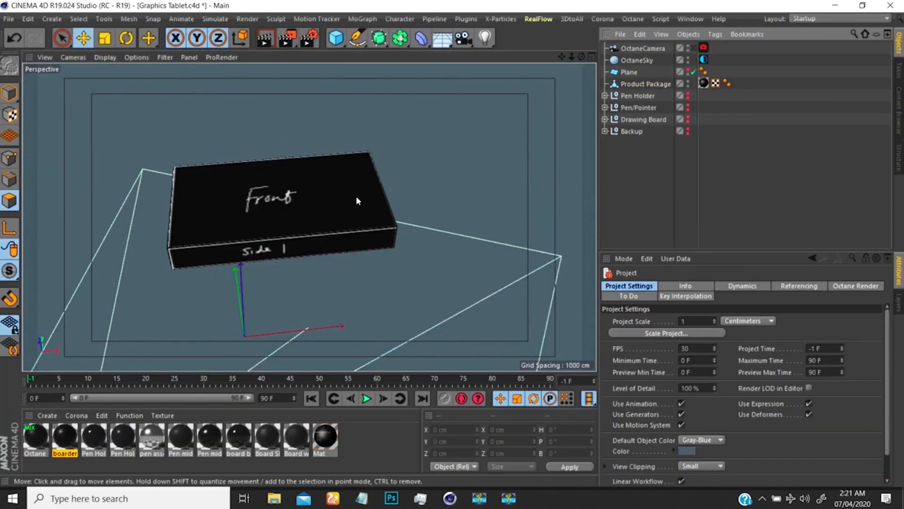
Inspect the color channel of the Mat material to check which texture file it uses
{"action": "left_click", "coordinate": [328, 441]}
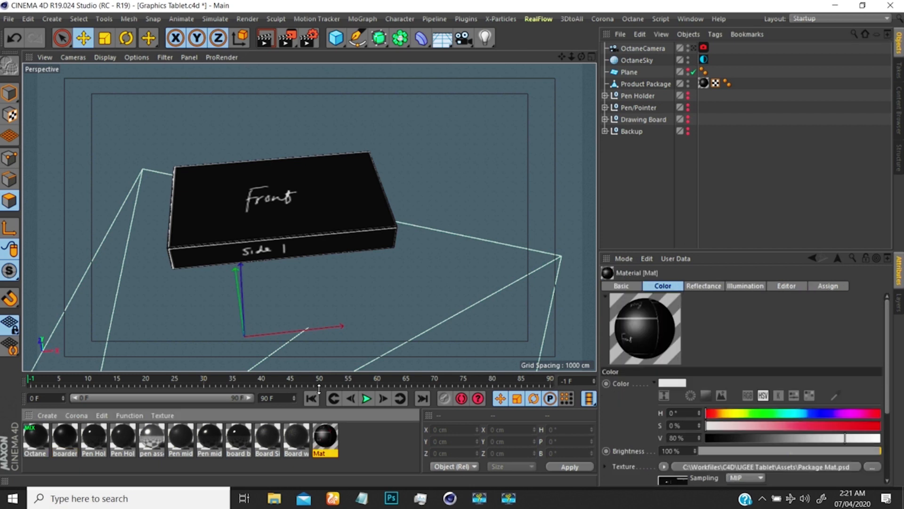
{"action": "double_click", "coordinate": [329, 438]}
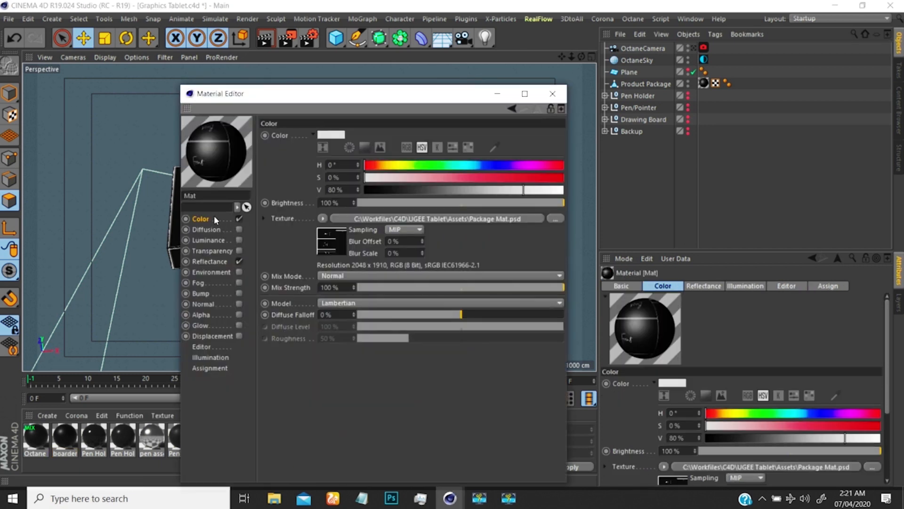
{"action": "left_click", "coordinate": [552, 94]}
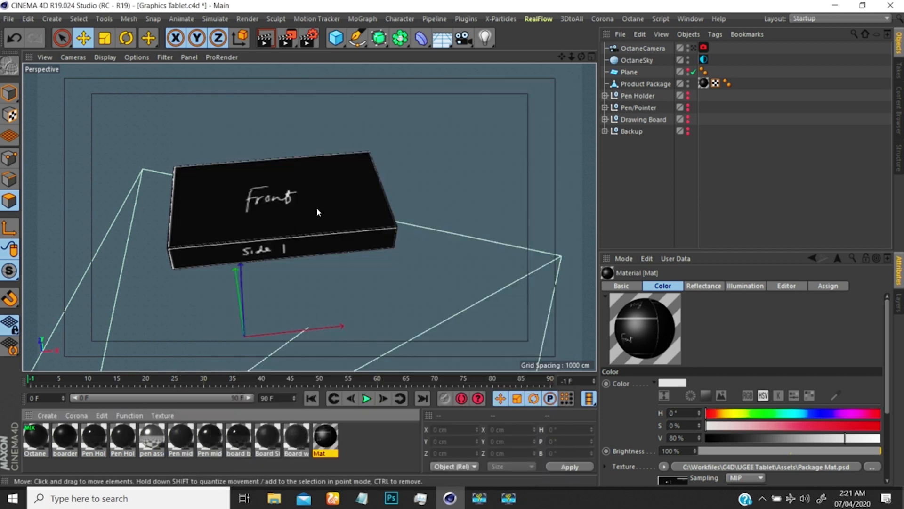
Switch to File Explorer and browse to the Workfiles\C4D folder on the C: drive
{"action": "left_click", "coordinate": [392, 499]}
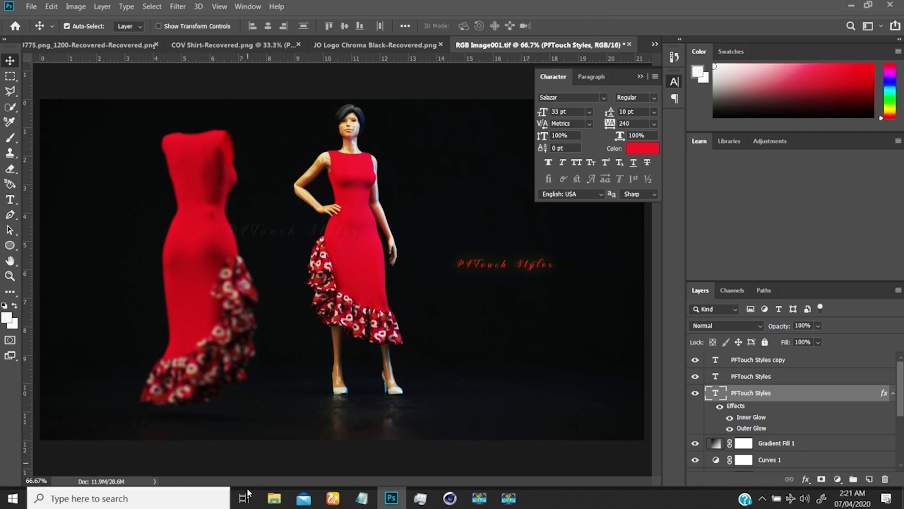
{"action": "left_click", "coordinate": [272, 500]}
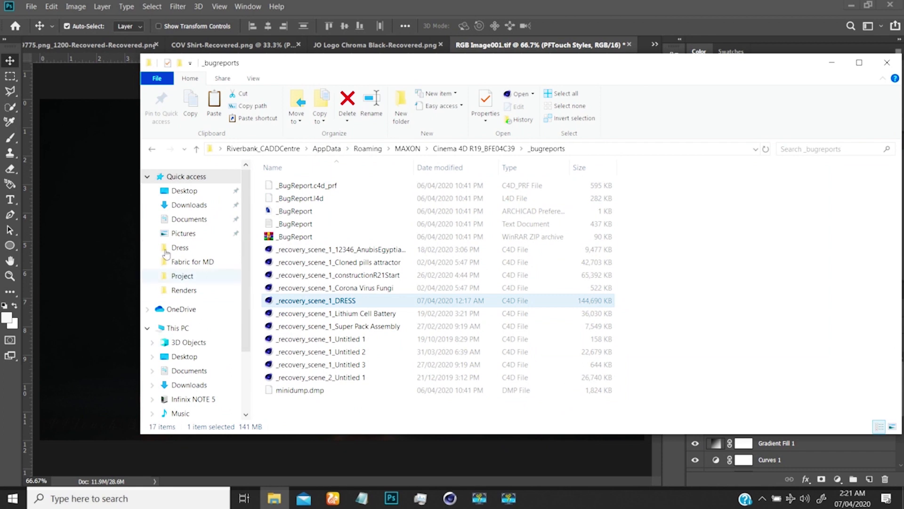
{"action": "left_click", "coordinate": [177, 328]}
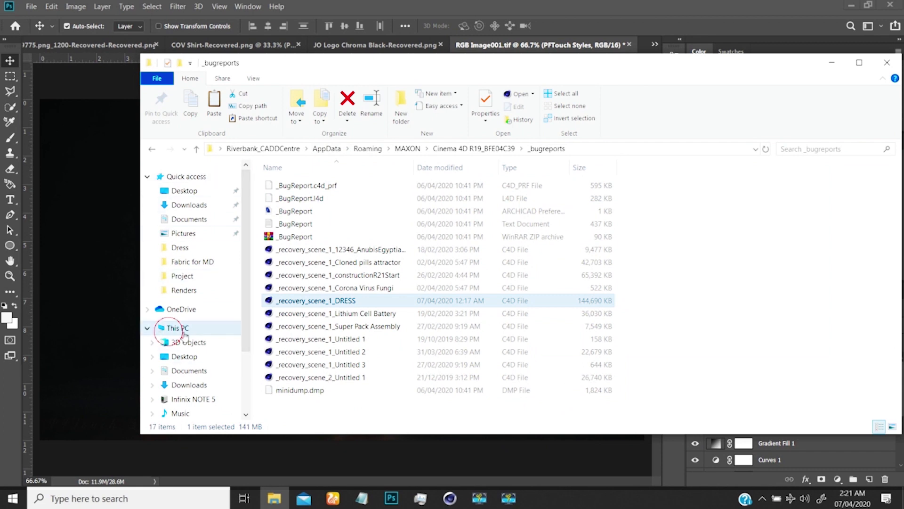
{"action": "double_click", "coordinate": [427, 268]}
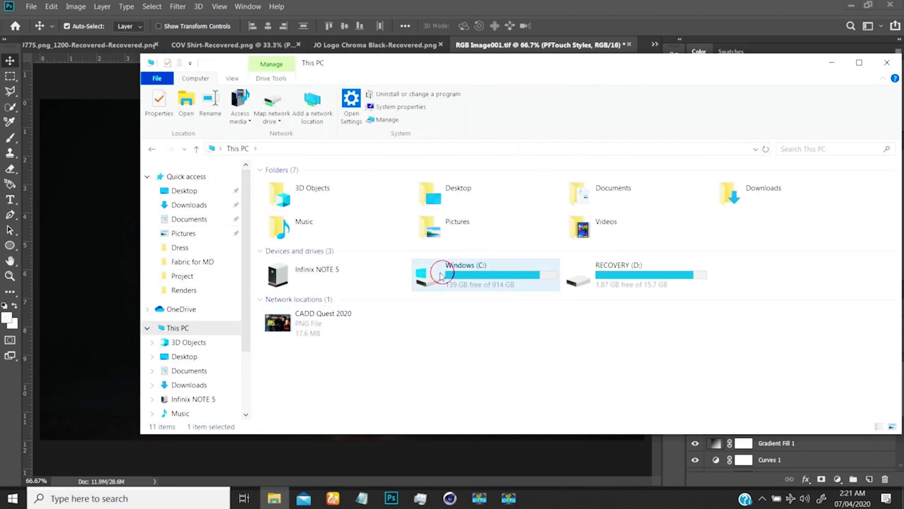
{"action": "scroll", "coordinate": [327, 301], "scroll_direction": "down", "scroll_amount": 5}
{"action": "left_click", "coordinate": [328, 363]}
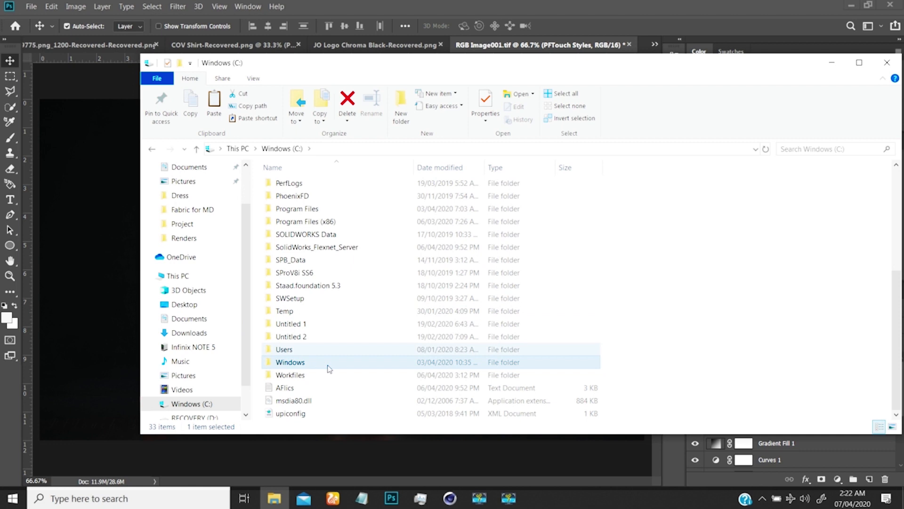
{"action": "double_click", "coordinate": [291, 375]}
{"action": "left_click", "coordinate": [285, 236]}
{"action": "double_click", "coordinate": [287, 236]}
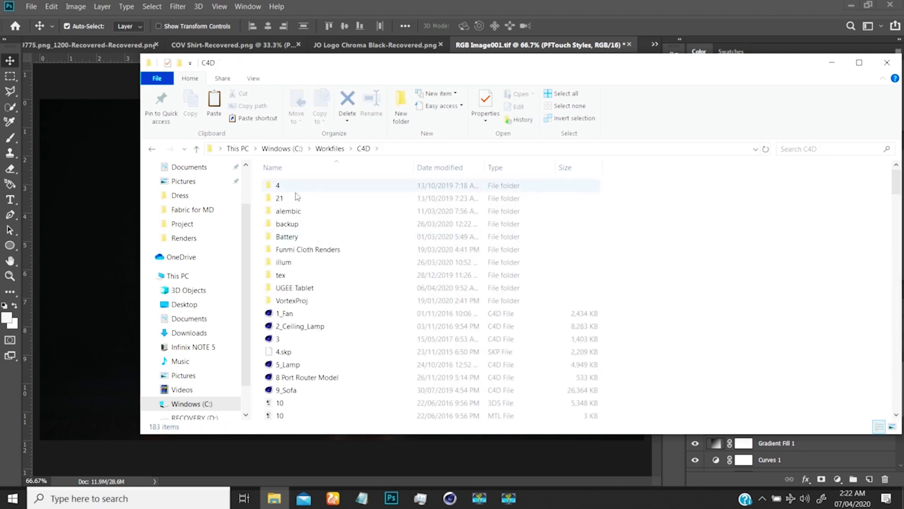
Open the Package Mat file from the UGEE Tablet Assets folder in Photoshop
{"action": "left_click", "coordinate": [297, 289]}
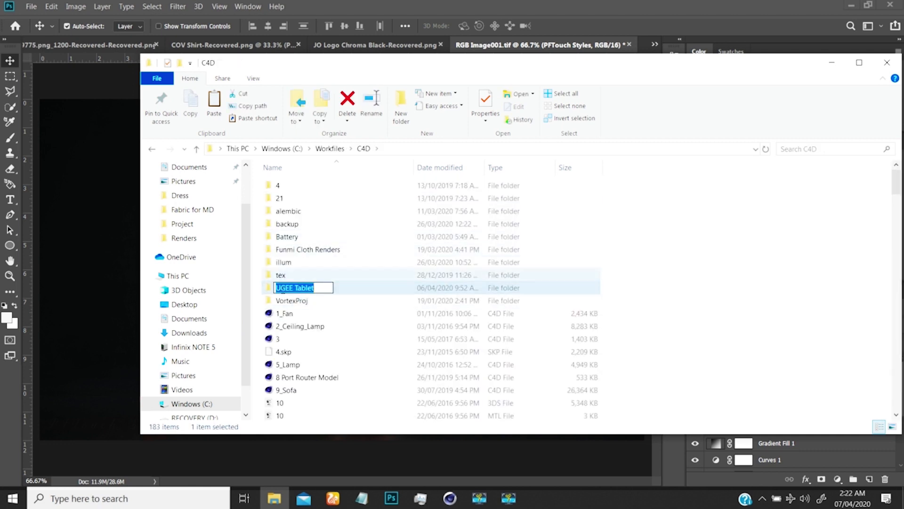
{"action": "left_click", "coordinate": [269, 291]}
{"action": "double_click", "coordinate": [267, 287]}
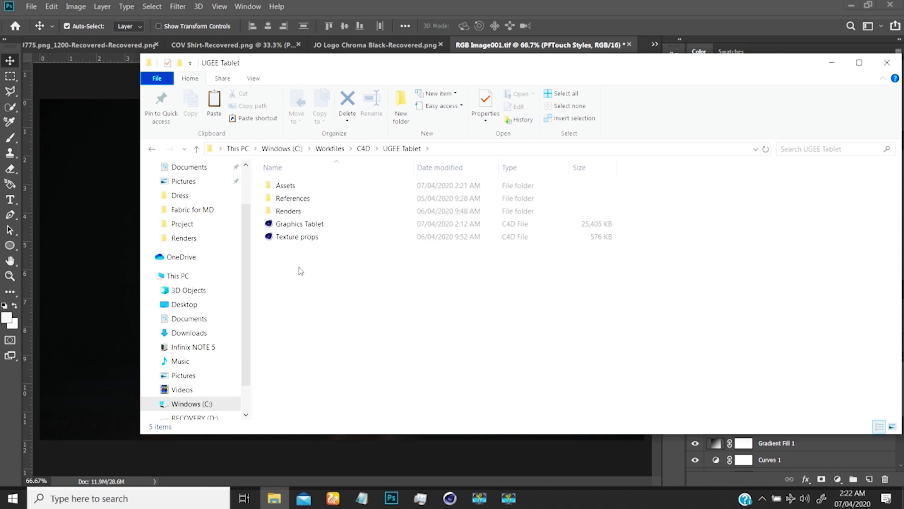
{"action": "double_click", "coordinate": [289, 191]}
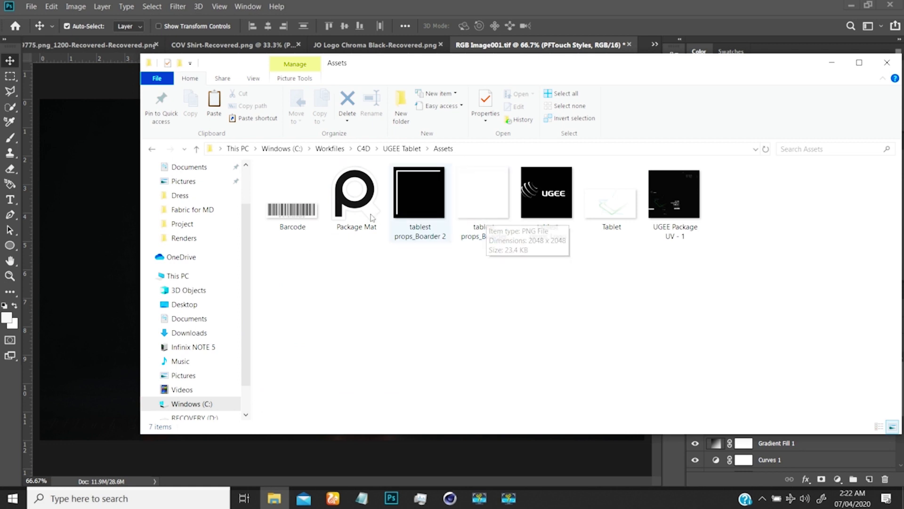
{"action": "left_click", "coordinate": [354, 219]}
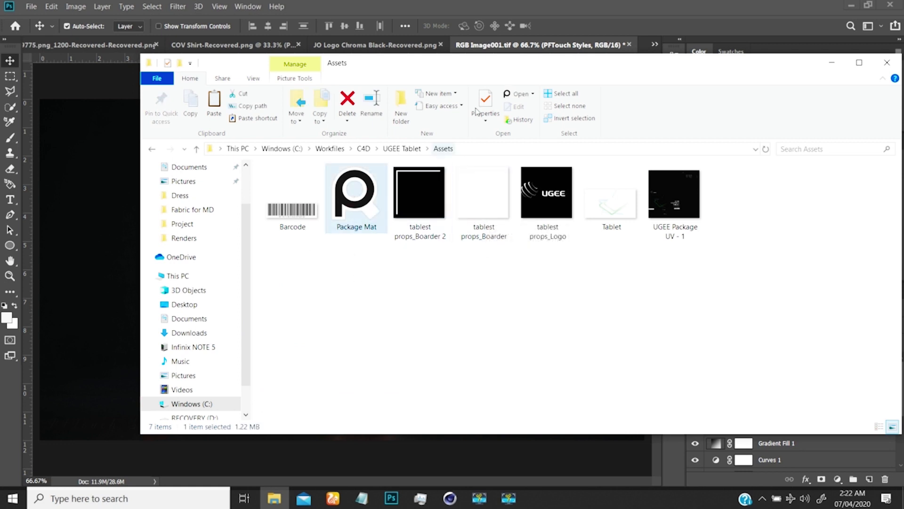
{"action": "left_click_drag", "start_coordinate": [492, 65], "coordinate": [354, 192]}
{"action": "left_click_drag", "start_coordinate": [221, 316], "coordinate": [630, 30]}
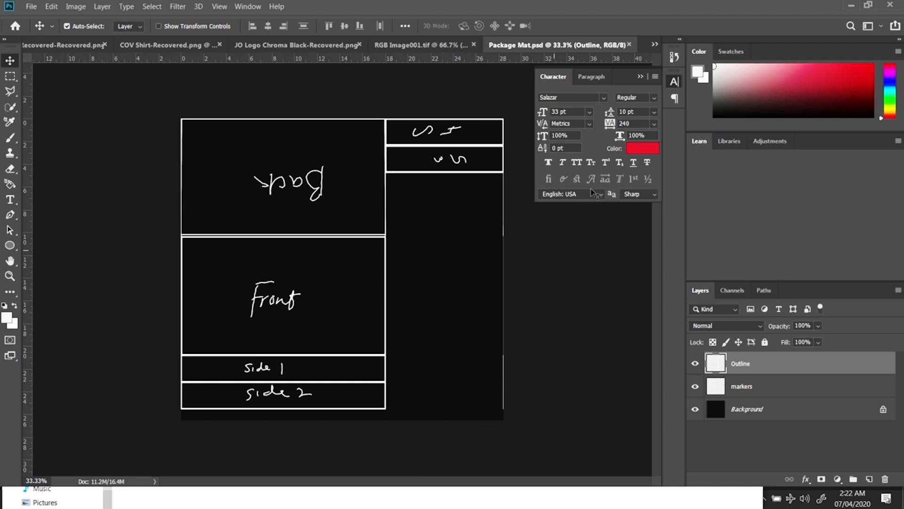
{"action": "key", "text": "super+Left"}
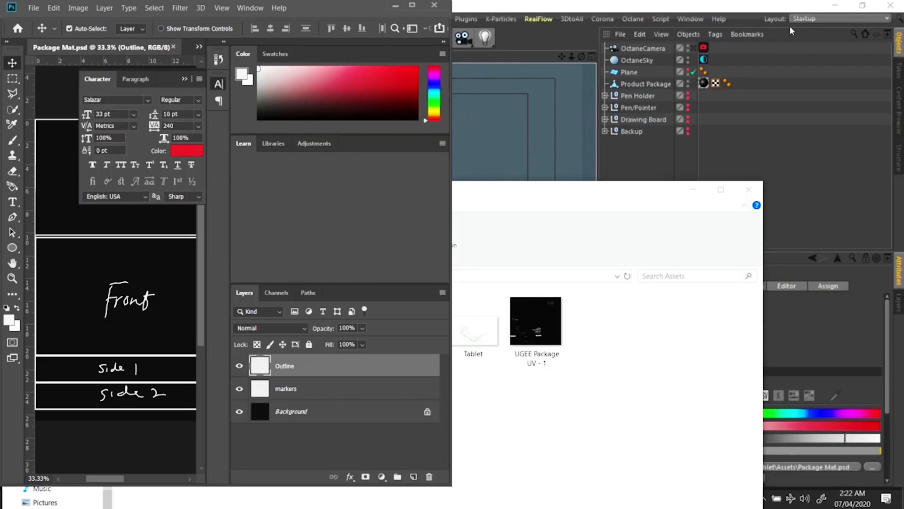
{"action": "left_click_drag", "start_coordinate": [487, 196], "coordinate": [545, 111]}
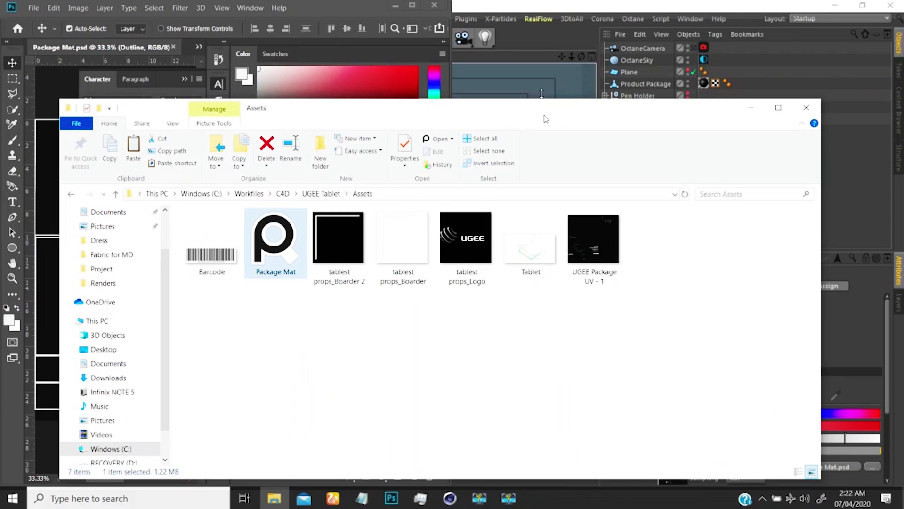
{"action": "left_click", "coordinate": [408, 7]}
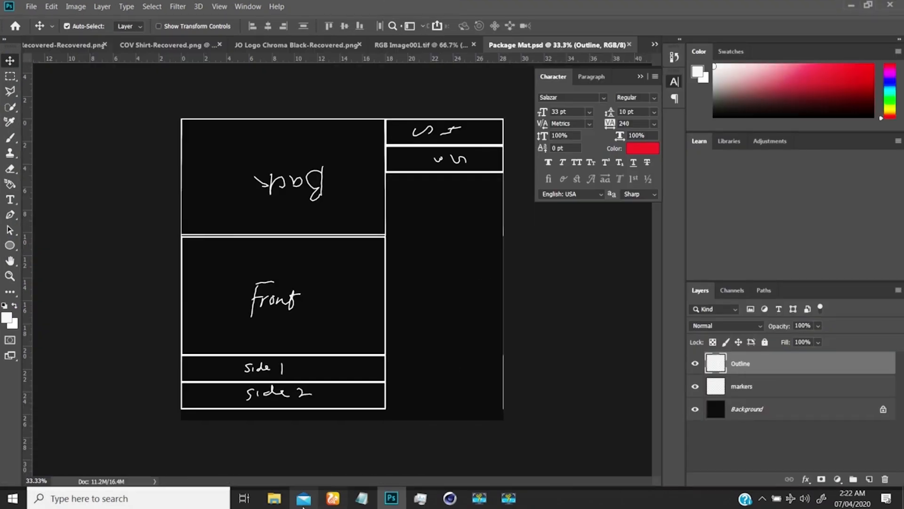
Look over the logo and Tablet images in the UGEE Tablet Assets folder
{"action": "left_click", "coordinate": [273, 503]}
{"action": "left_click", "coordinate": [466, 239]}
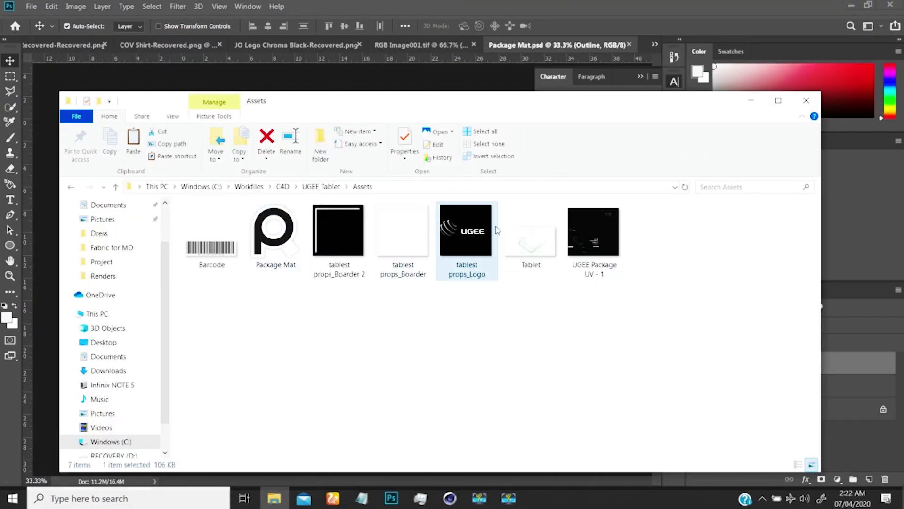
{"action": "left_click", "coordinate": [514, 253]}
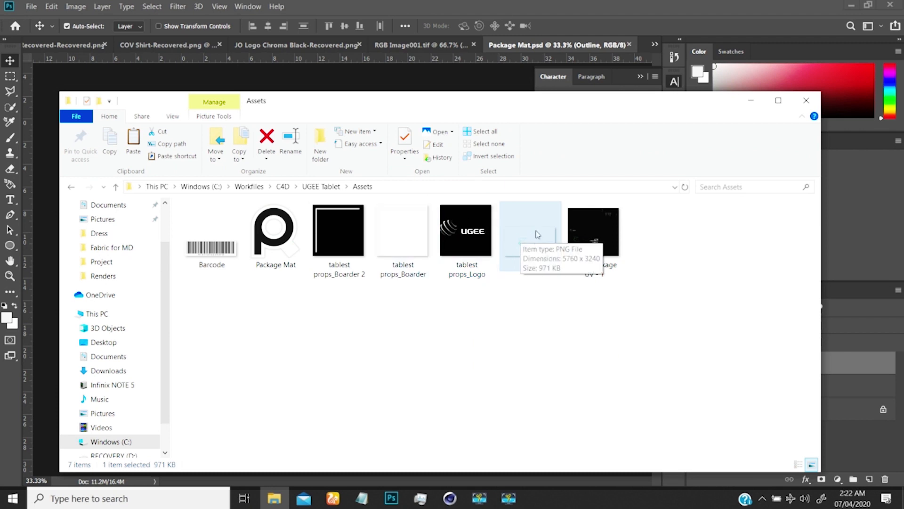
{"action": "left_click_drag", "start_coordinate": [540, 99], "coordinate": [540, 126]}
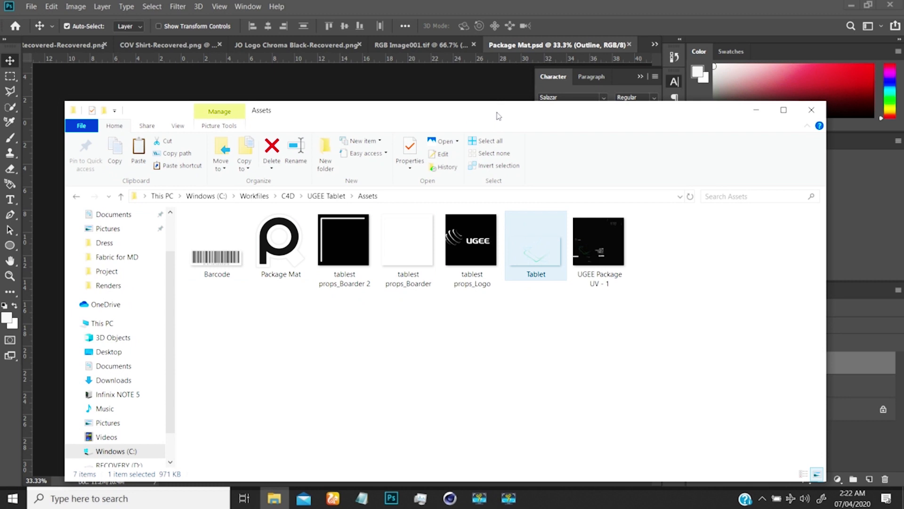
{"action": "mouse_move", "coordinate": [498, 115]}
{"action": "left_mouse_down"}
{"action": "mouse_move", "coordinate": [500, 107]}
{"action": "mouse_move", "coordinate": [469, 115]}
{"action": "mouse_move", "coordinate": [495, 109]}
{"action": "left_mouse_up"}
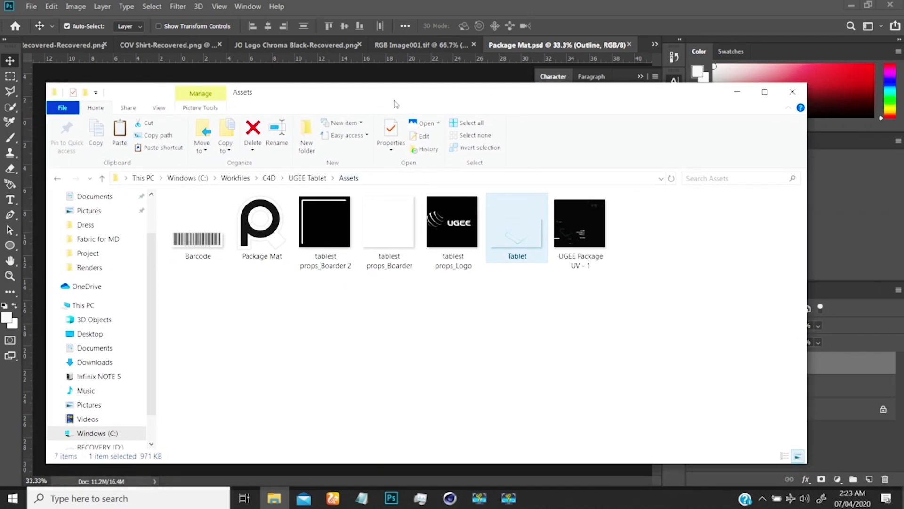
{"action": "left_click_drag", "start_coordinate": [404, 100], "coordinate": [412, 116]}
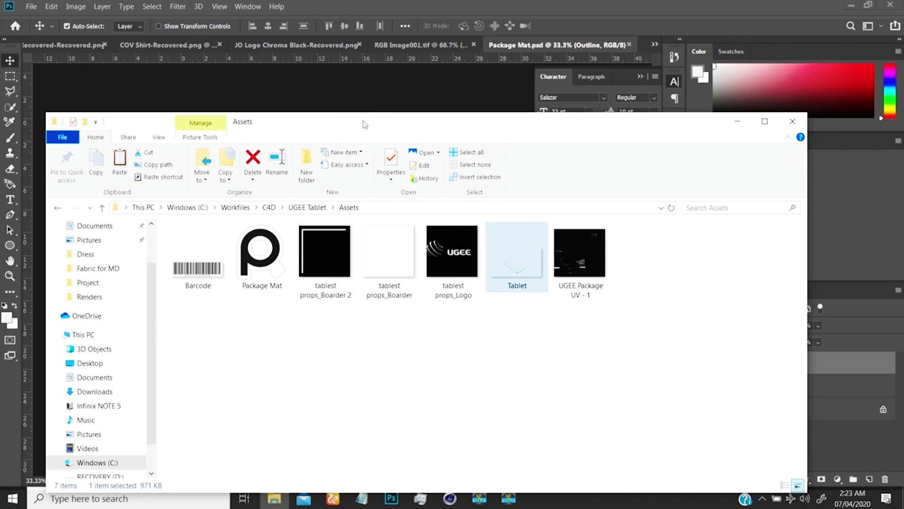
{"action": "left_click_drag", "start_coordinate": [362, 121], "coordinate": [357, 127]}
Place the tablest props_Logo image on the Front panel, scaled to 24.50% near the panel's upper-left corner
{"action": "left_click_drag", "start_coordinate": [485, 127], "coordinate": [613, 276]}
{"action": "left_click_drag", "start_coordinate": [599, 392], "coordinate": [293, 280]}
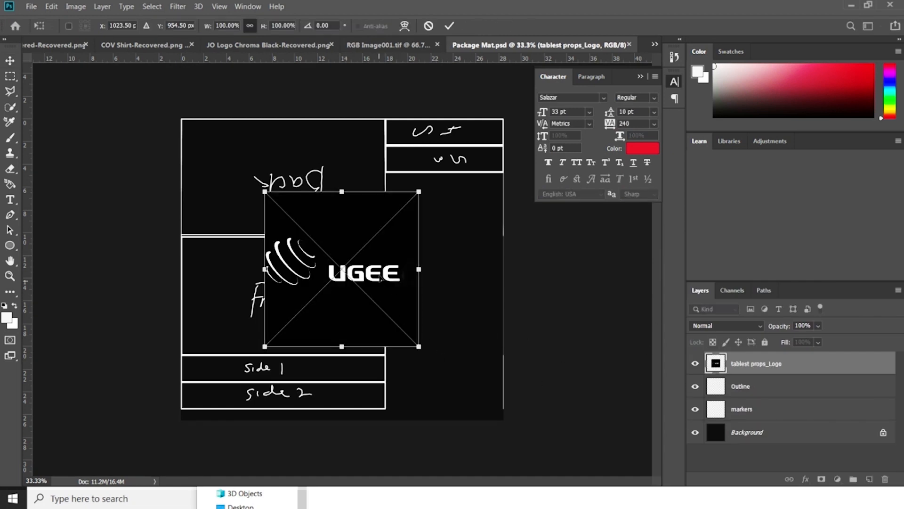
{"action": "left_click_drag", "start_coordinate": [381, 278], "coordinate": [317, 297]}
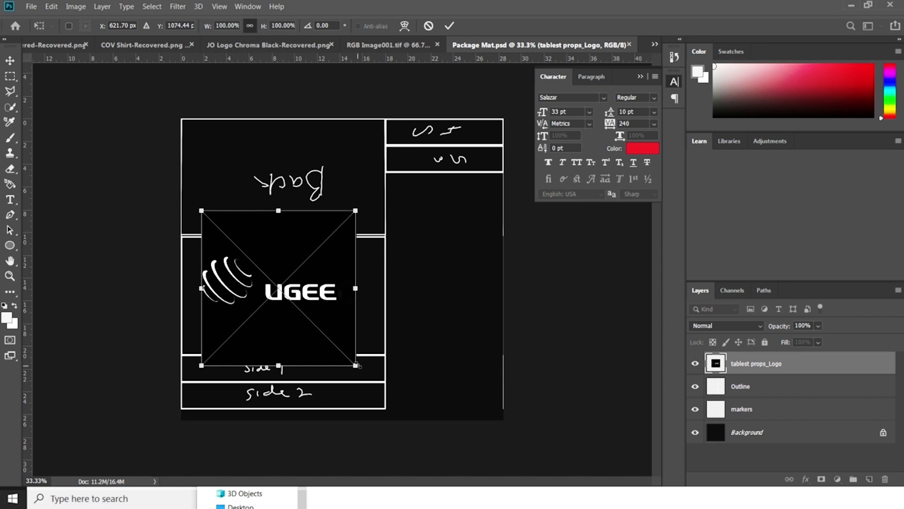
{"action": "left_click_drag", "start_coordinate": [356, 366], "coordinate": [224, 266]}
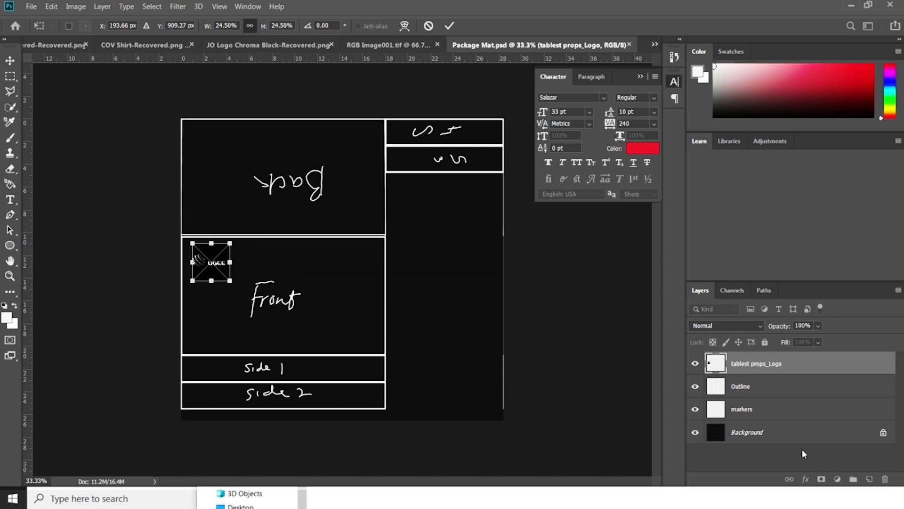
{"action": "key", "text": "Return"}
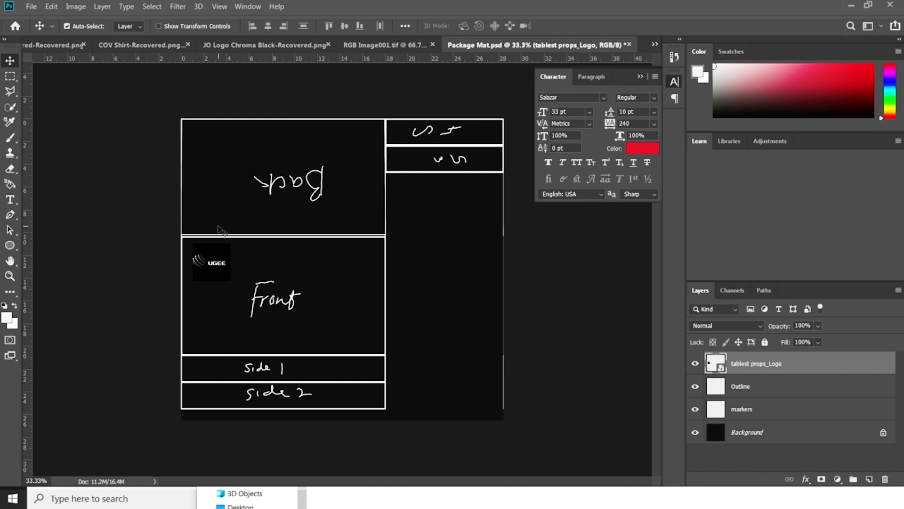
Inspect the placed logo up close and delete the tablest props_Logo layer
{"action": "key", "text": "ctrl+plus"}
{"action": "key", "text": "ctrl+plus"}
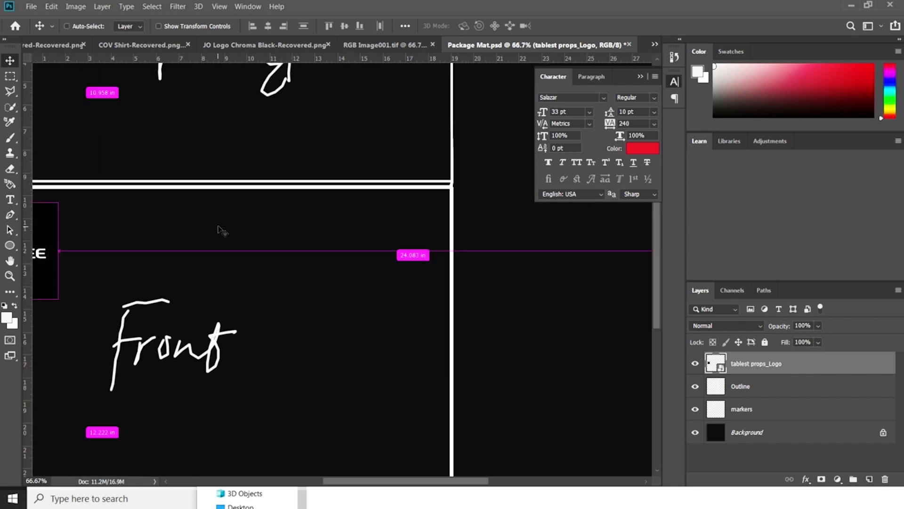
{"action": "key", "text": "ctrl+plus"}
{"action": "scroll", "coordinate": [263, 264], "scroll_direction": "left", "scroll_amount": 10}
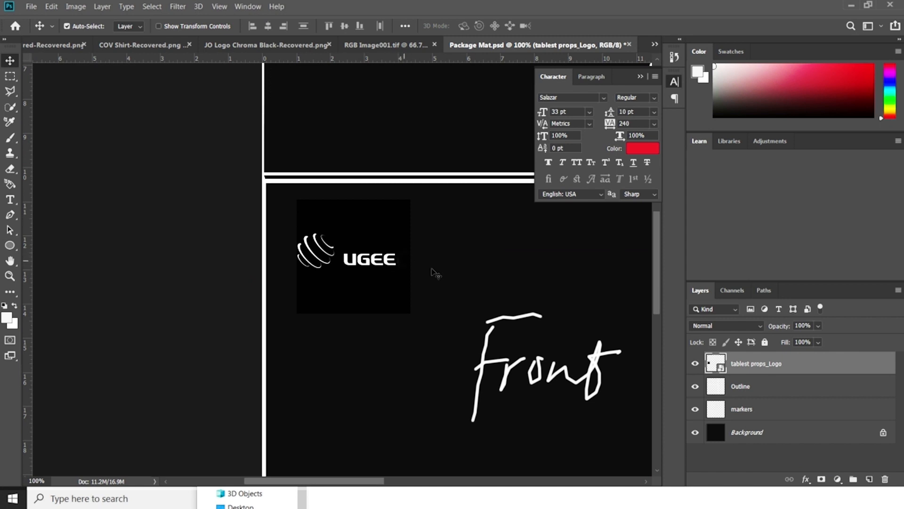
{"action": "left_click", "coordinate": [756, 363]}
{"action": "left_click", "coordinate": [884, 479]}
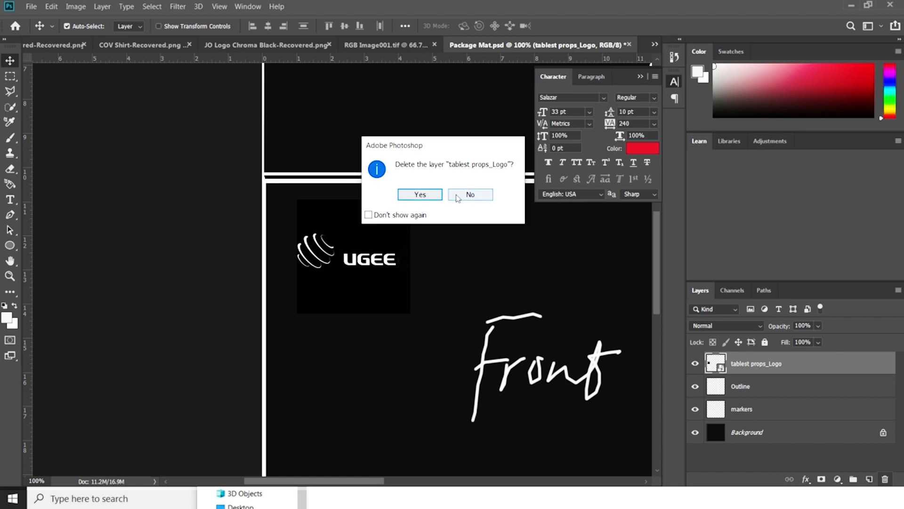
{"action": "left_click", "coordinate": [421, 195]}
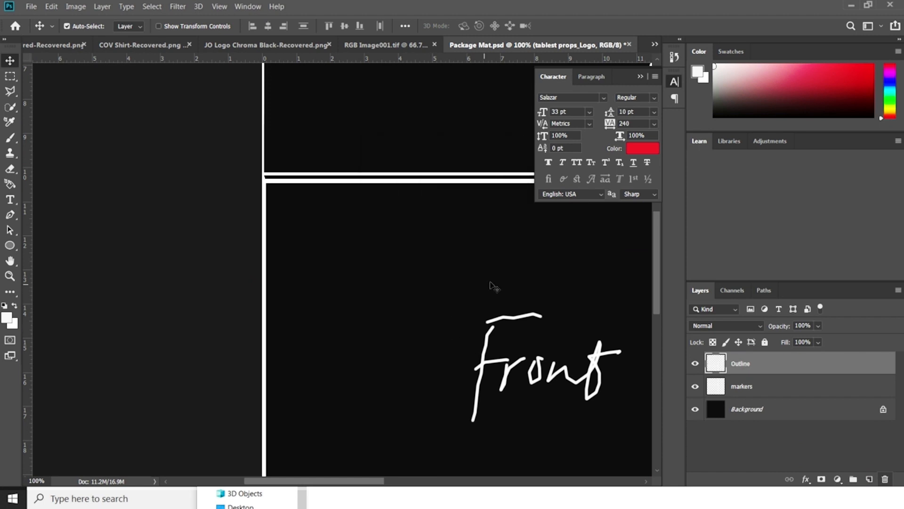
{"action": "left_click_drag", "start_coordinate": [473, 277], "coordinate": [323, 226]}
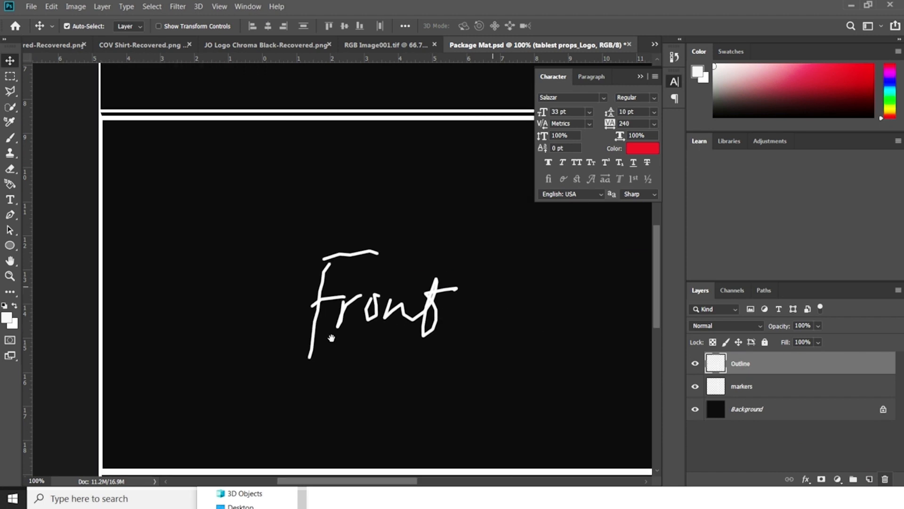
{"action": "left_click", "coordinate": [363, 504]}
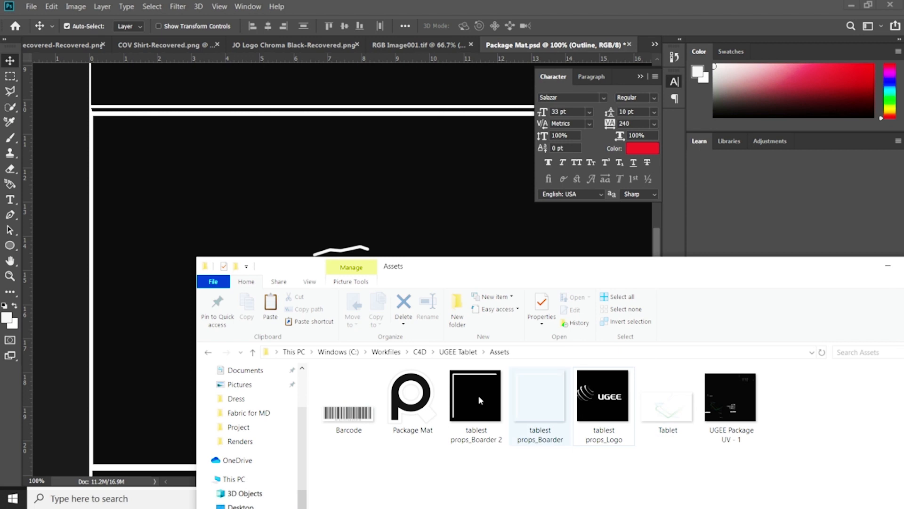
{"action": "left_click_drag", "start_coordinate": [477, 269], "coordinate": [434, 243]}
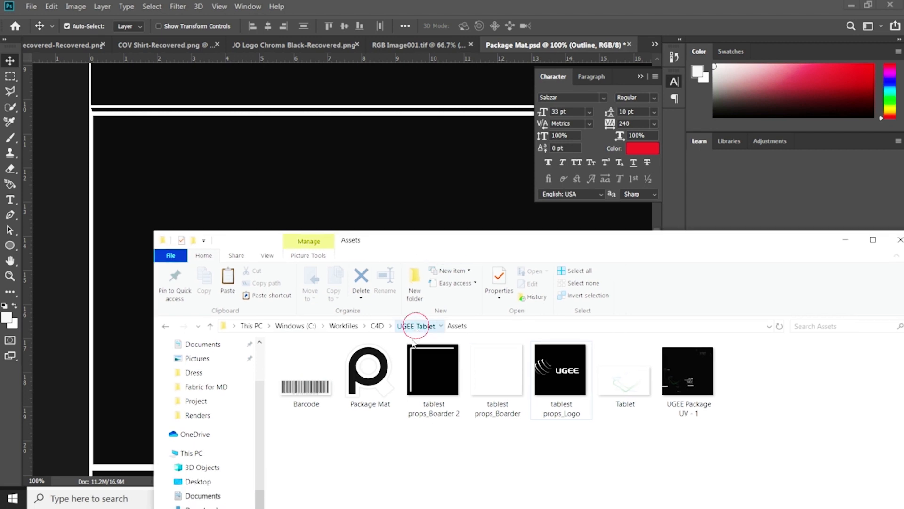
{"action": "left_click", "coordinate": [414, 325]}
{"action": "double_click", "coordinate": [307, 375]}
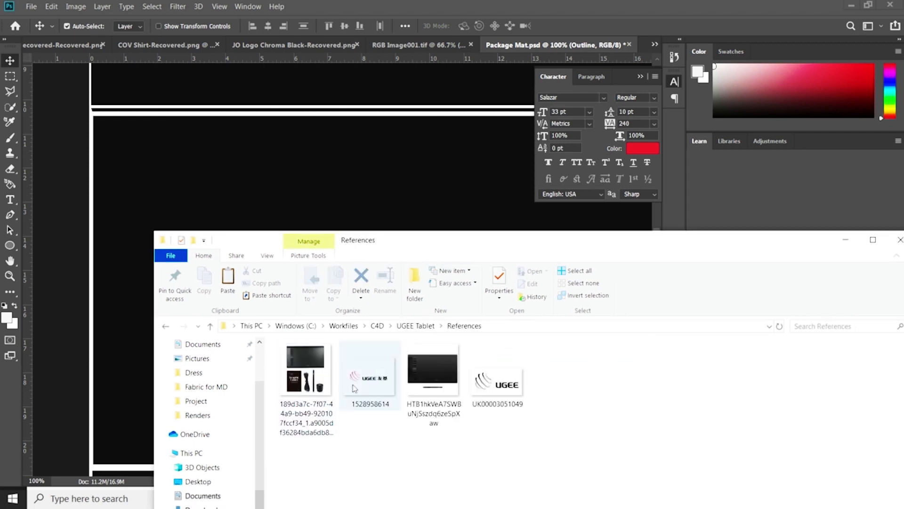
{"action": "left_click_drag", "start_coordinate": [368, 383], "coordinate": [288, 196]}
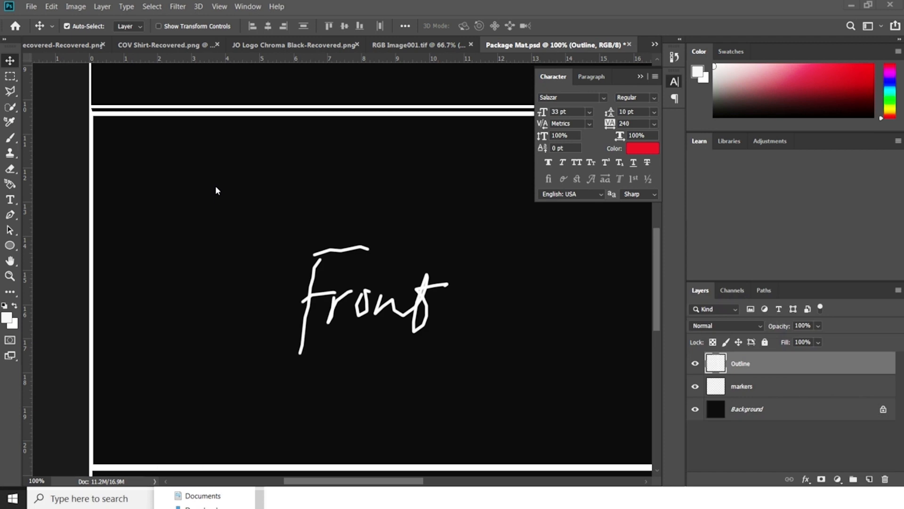
{"action": "left_click_drag", "start_coordinate": [433, 243], "coordinate": [422, 265]}
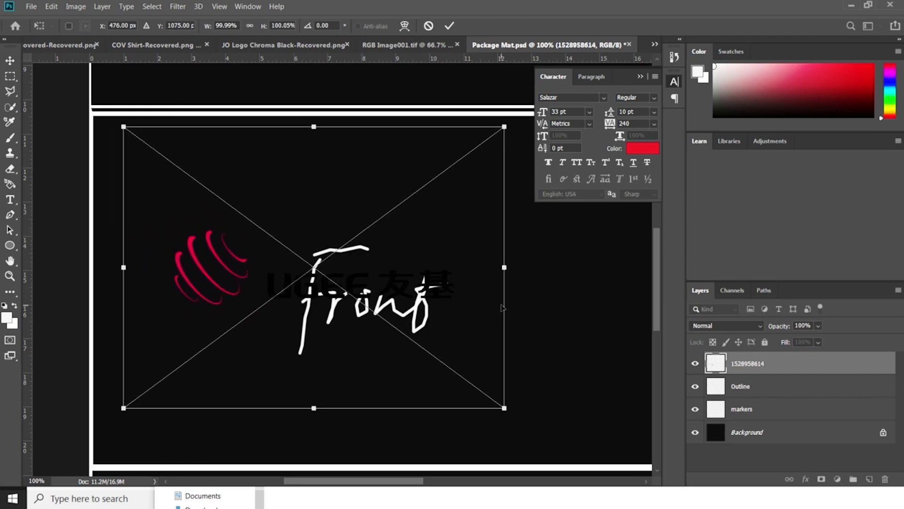
{"action": "key", "text": "Return"}
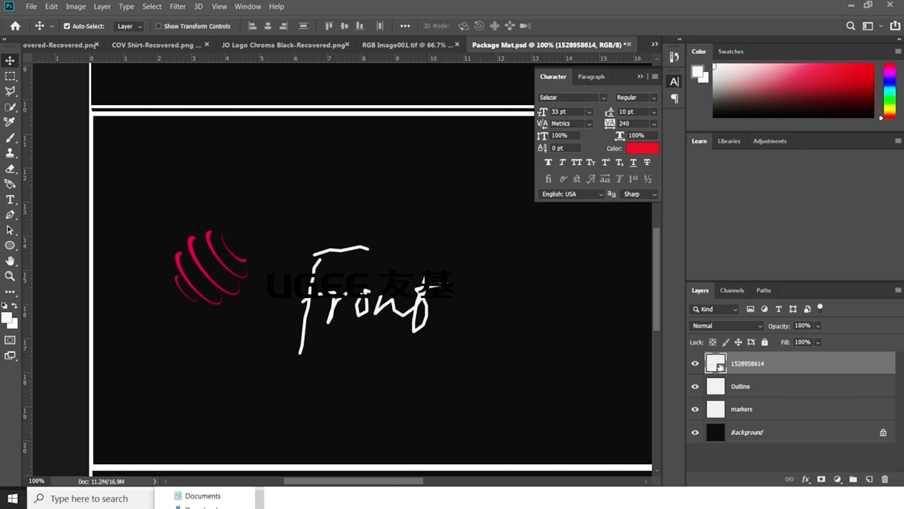
{"action": "left_click", "coordinate": [714, 367], "text": "ctrl"}
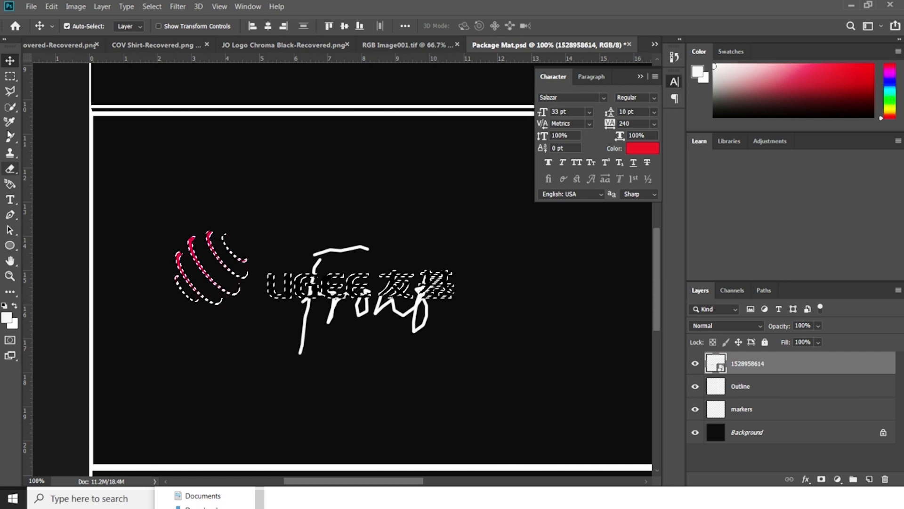
{"action": "left_click", "coordinate": [9, 77]}
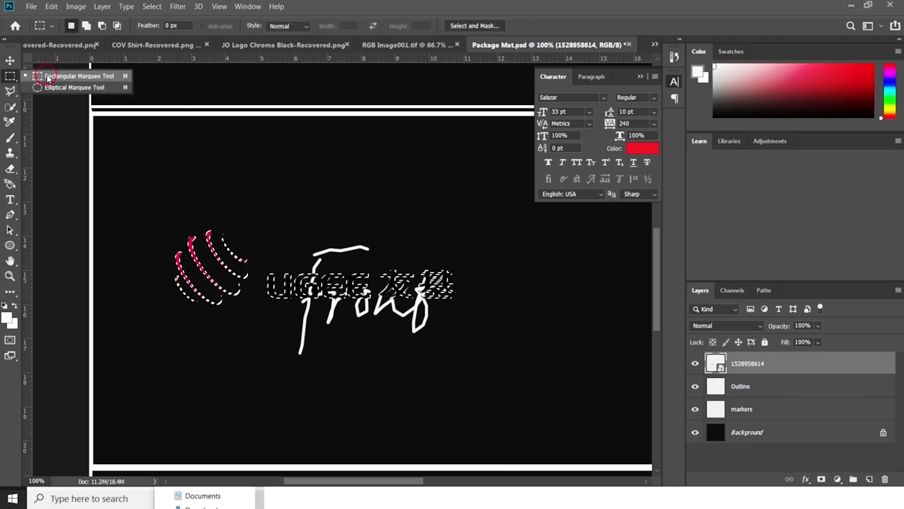
{"action": "left_click", "coordinate": [47, 77]}
{"action": "left_click", "coordinate": [102, 26]}
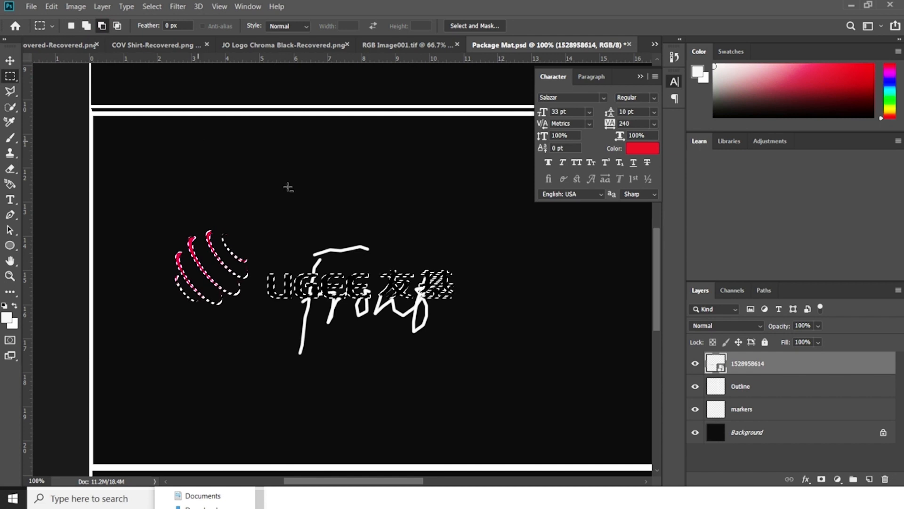
{"action": "left_click_drag", "start_coordinate": [495, 351], "coordinate": [376, 203]}
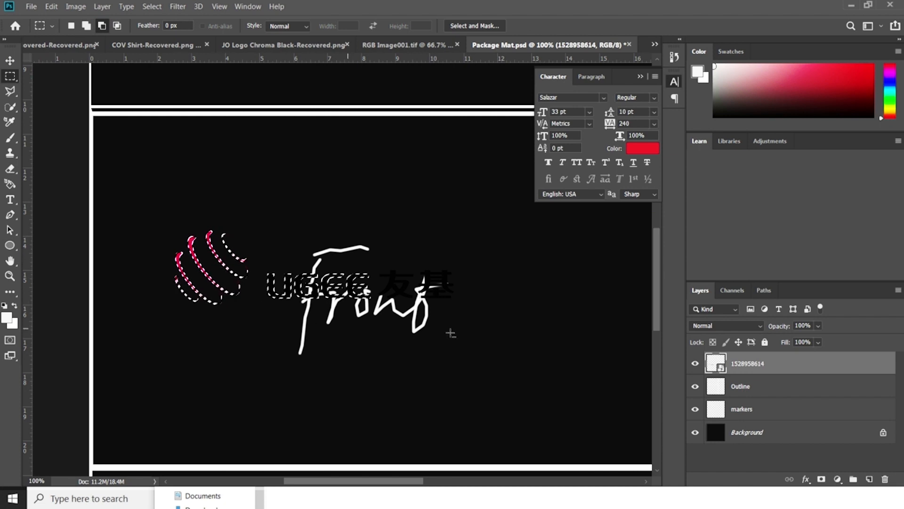
Fill the selected emblem and UGEE lettering with white (ffffff) on a new layer and clear the selection
{"action": "left_click", "coordinate": [869, 479]}
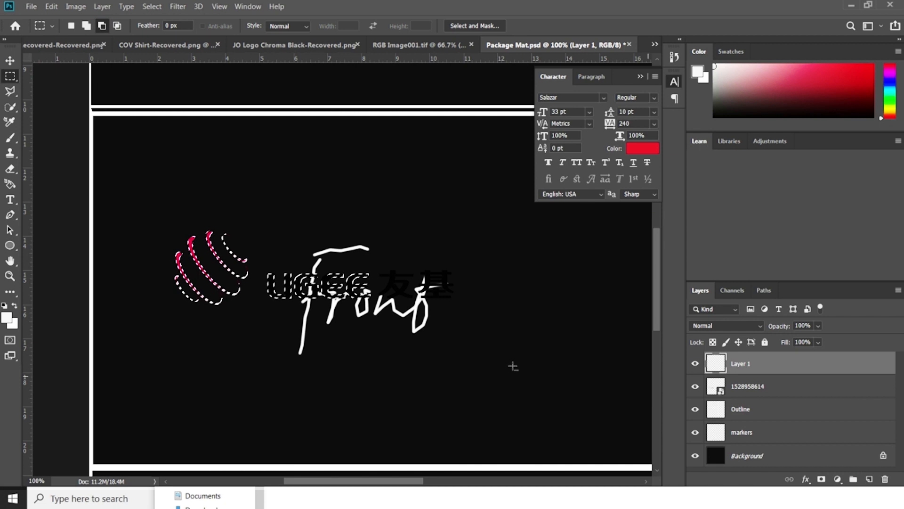
{"action": "left_click", "coordinate": [7, 318]}
{"action": "left_click_drag", "start_coordinate": [600, 106], "coordinate": [590, 95]}
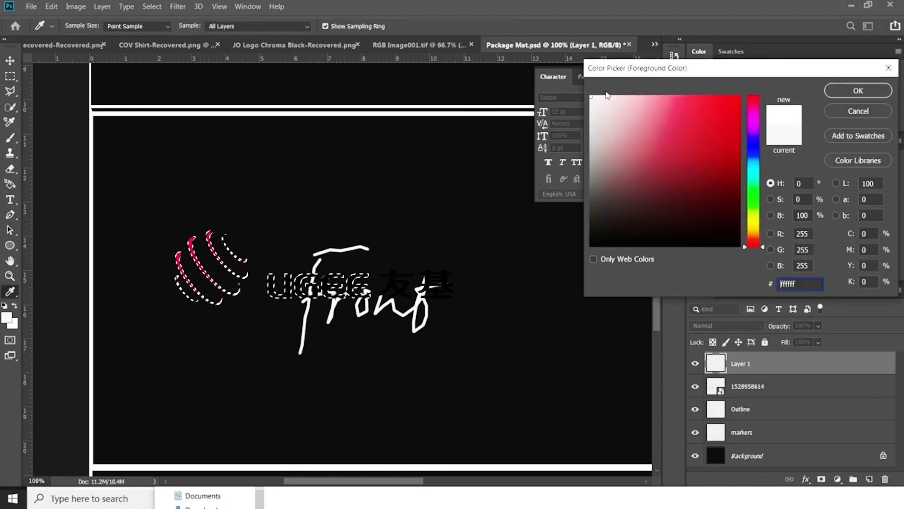
{"action": "left_click", "coordinate": [843, 94]}
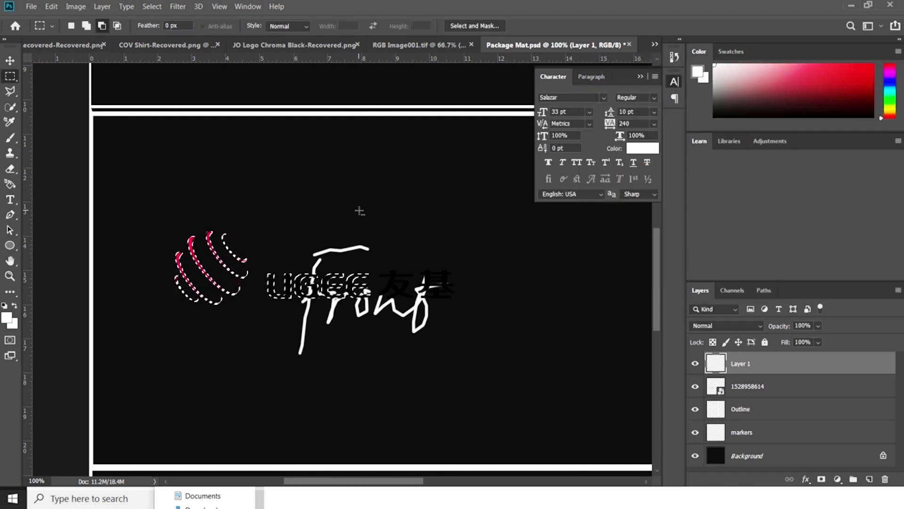
{"action": "key", "text": "g"}
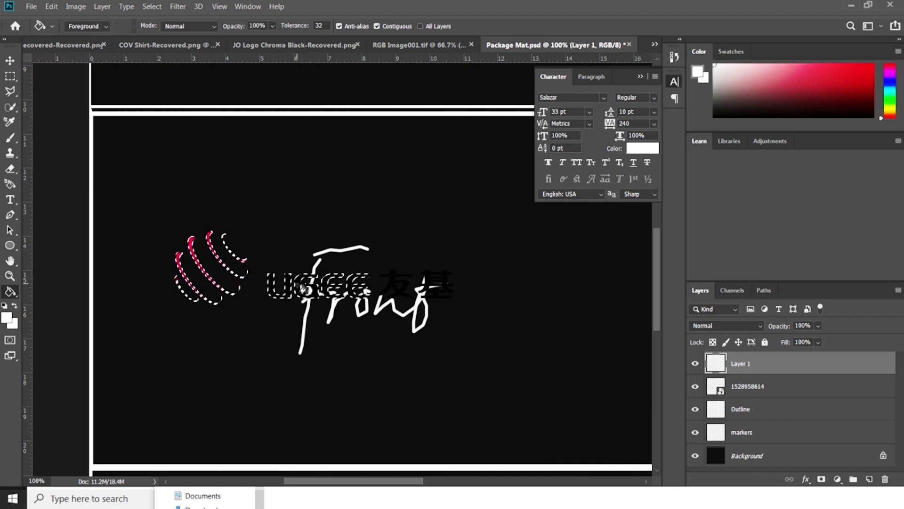
{"action": "left_click", "coordinate": [243, 259]}
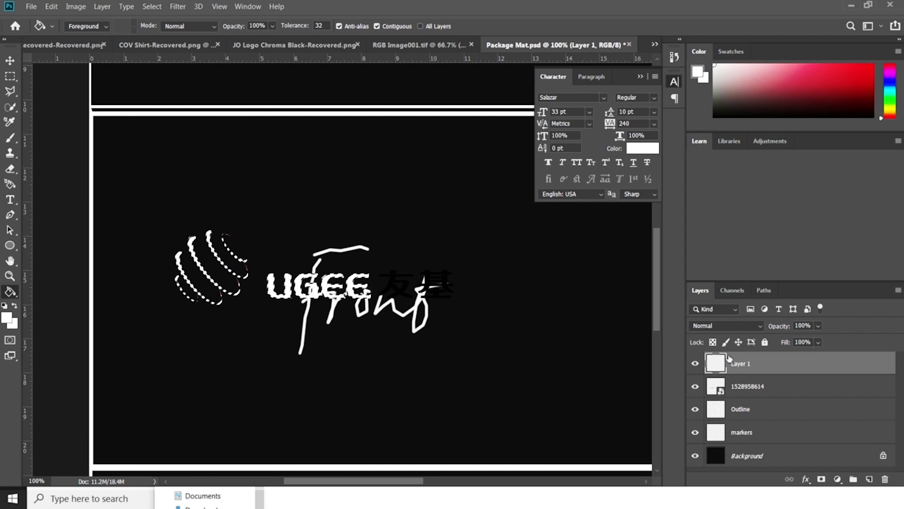
{"action": "key", "text": "ctrl+d"}
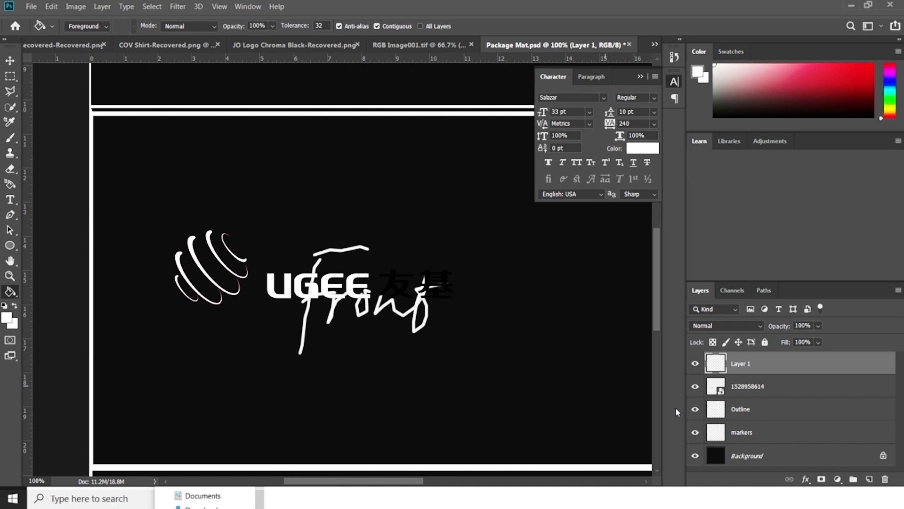
{"action": "left_click", "coordinate": [696, 433]}
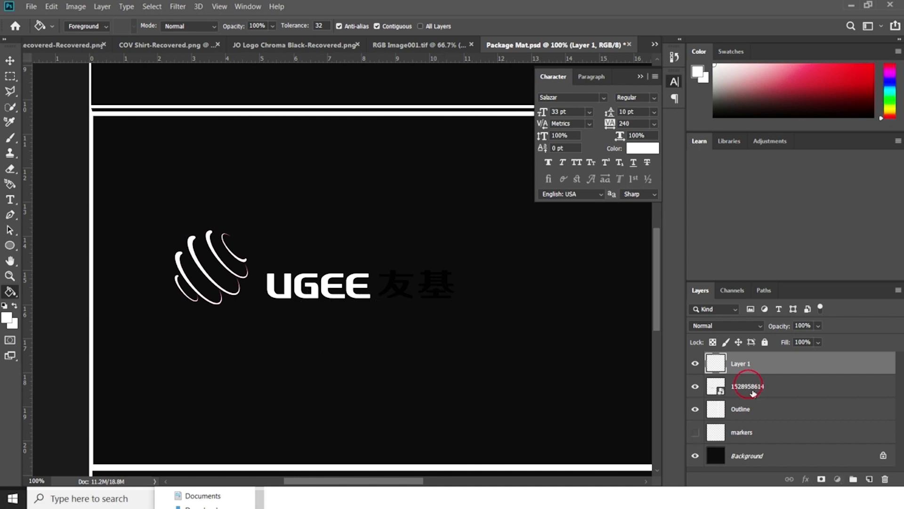
{"action": "left_click", "coordinate": [753, 386]}
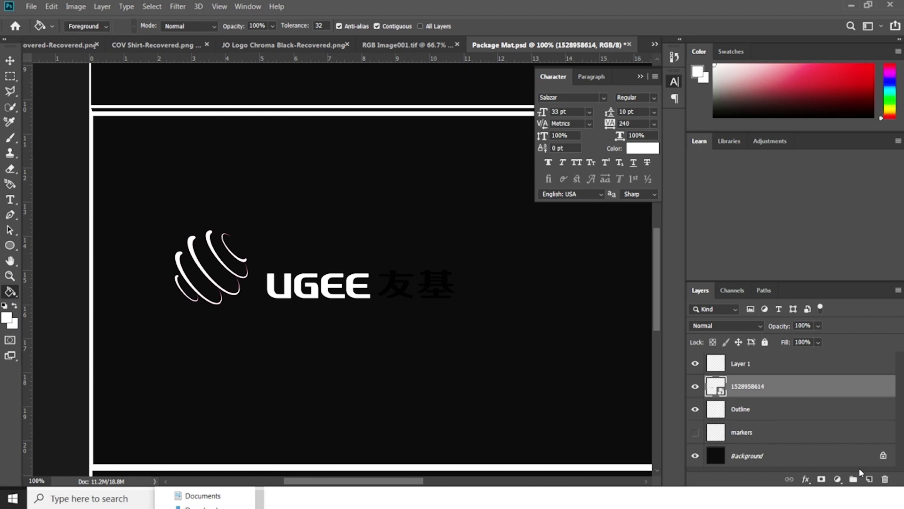
{"action": "left_click", "coordinate": [885, 480]}
{"action": "left_click", "coordinate": [420, 194]}
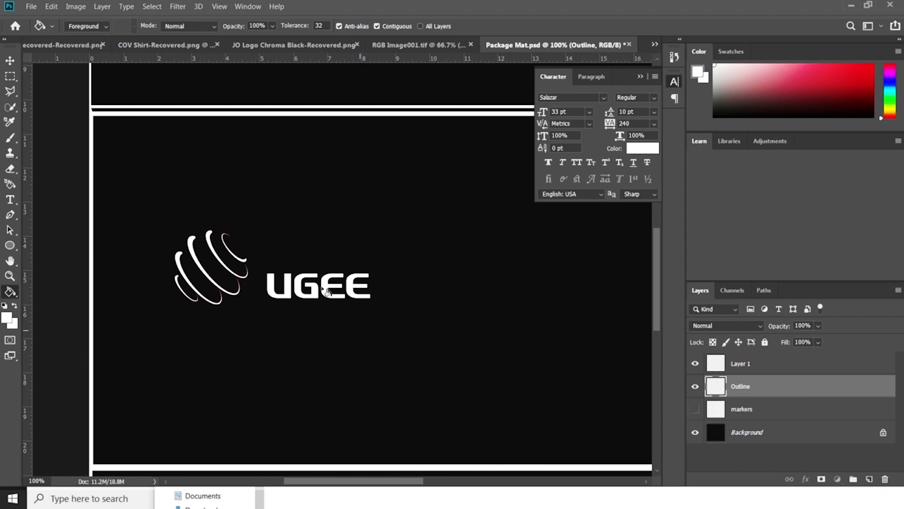
Move the white UGEE logo on Layer 1 to the Front panel's upper-left corner and scale it down to about 60%
{"action": "left_click", "coordinate": [737, 366]}
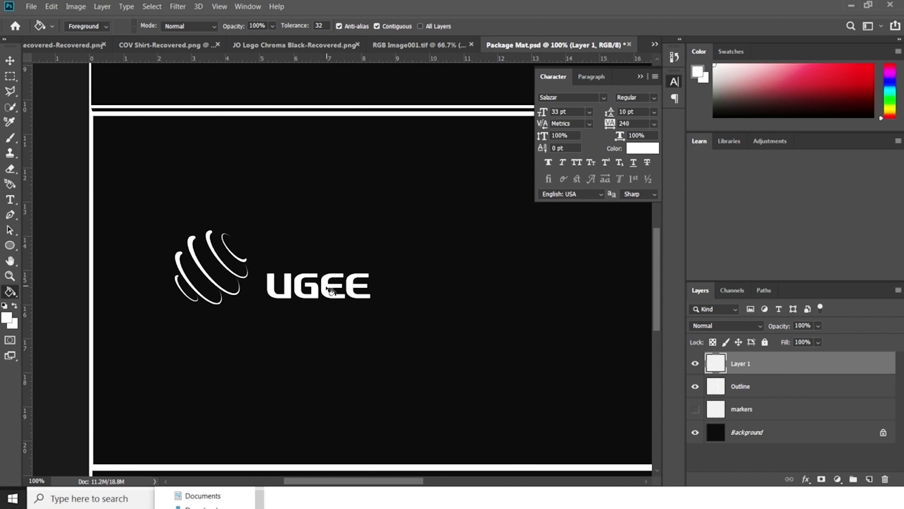
{"action": "left_click", "coordinate": [10, 60]}
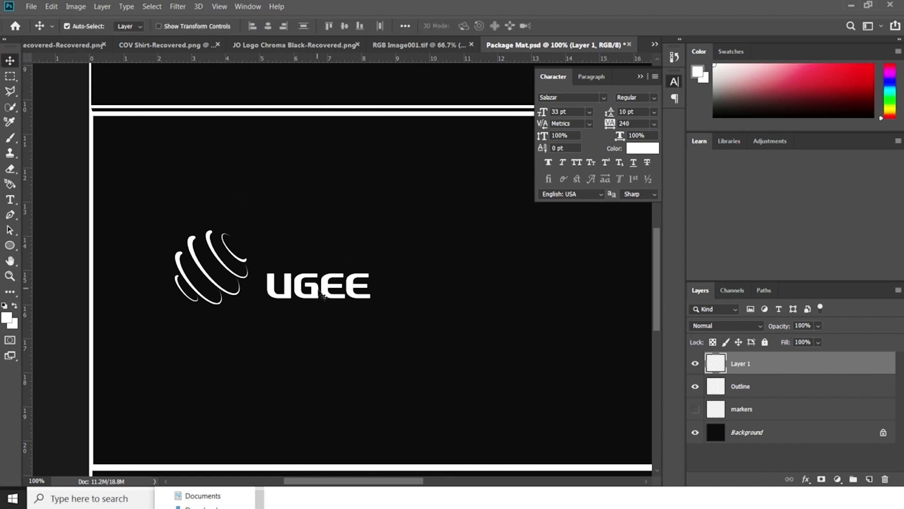
{"action": "left_click_drag", "start_coordinate": [316, 295], "coordinate": [280, 239]}
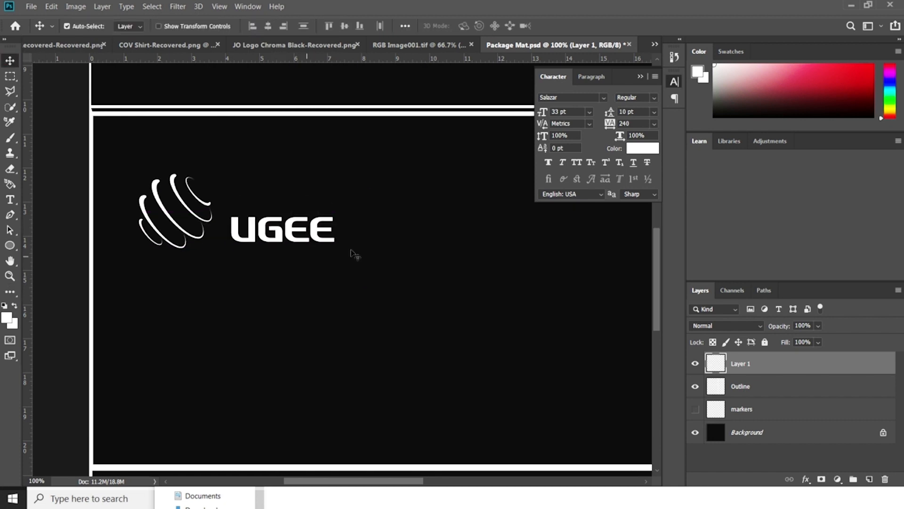
{"action": "key", "text": "ctrl+minus"}
{"action": "key", "text": "ctrl+minus"}
{"action": "key", "text": "ctrl+minus"}
{"action": "key", "text": "ctrl+minus"}
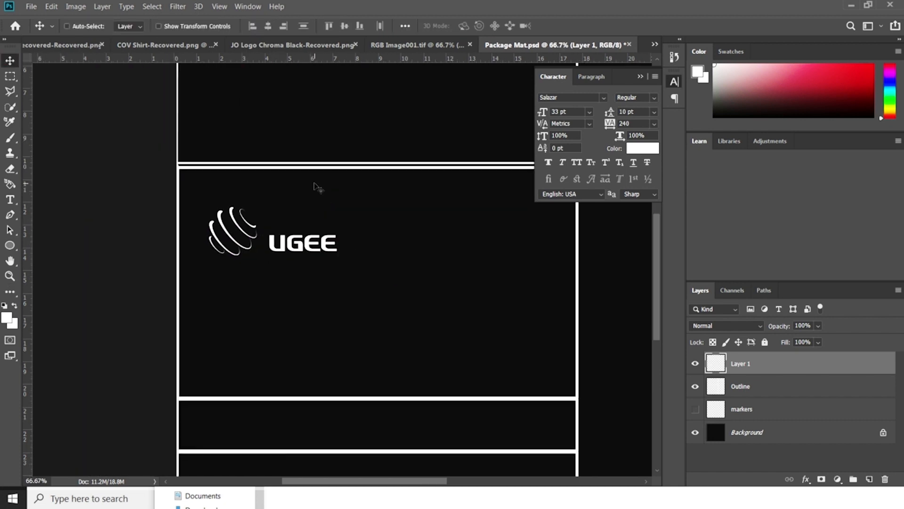
{"action": "key", "text": "ctrl+t"}
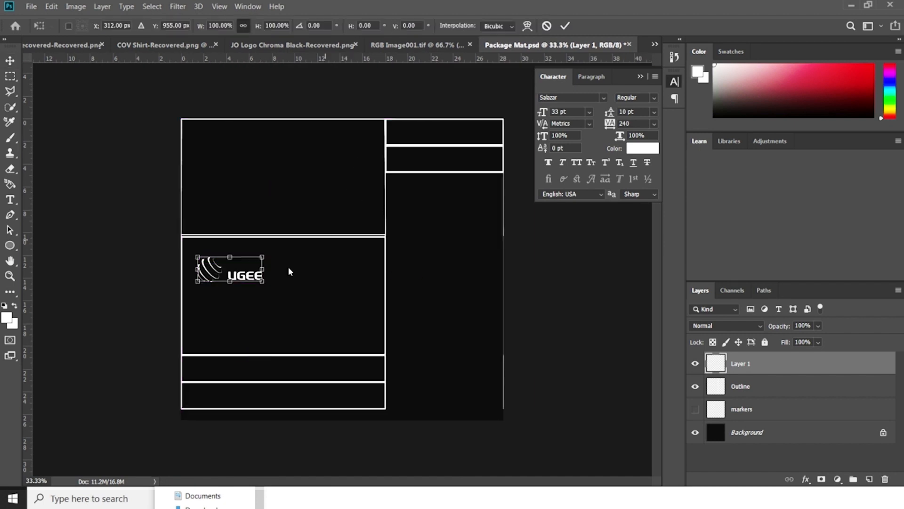
{"action": "left_click_drag", "start_coordinate": [262, 280], "coordinate": [213, 255]}
{"action": "key", "text": "Return"}
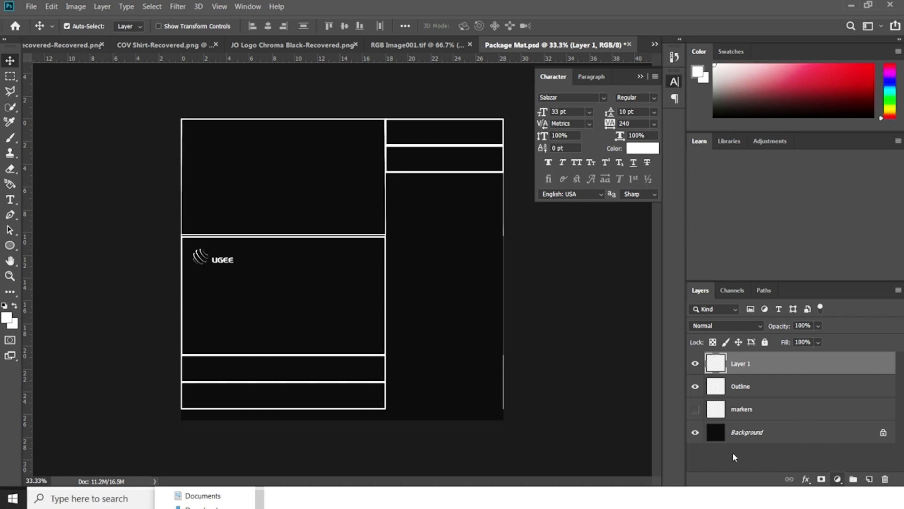
Add the white text "M708" and "GRAPHICS TABLET" on two lines in the Front panel, using Futura LT Book Bold at 57 pt
{"action": "left_click", "coordinate": [10, 200]}
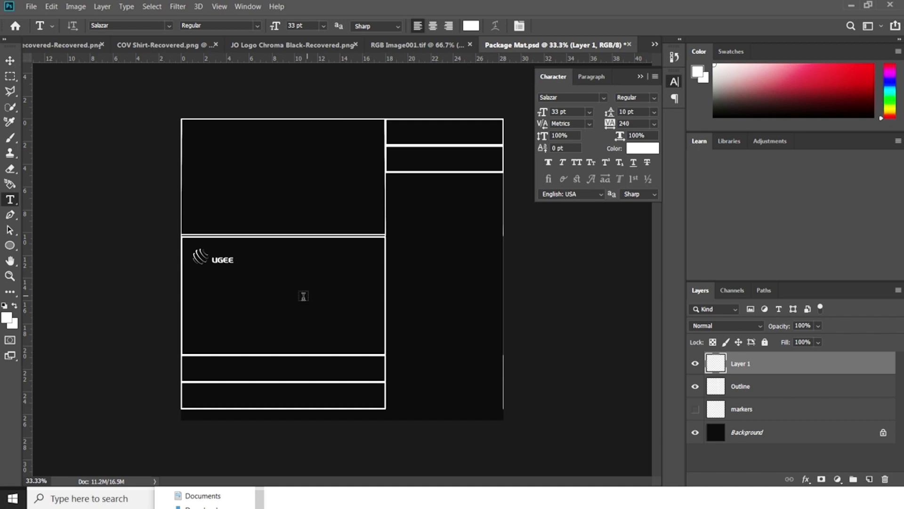
{"action": "left_click", "coordinate": [438, 367]}
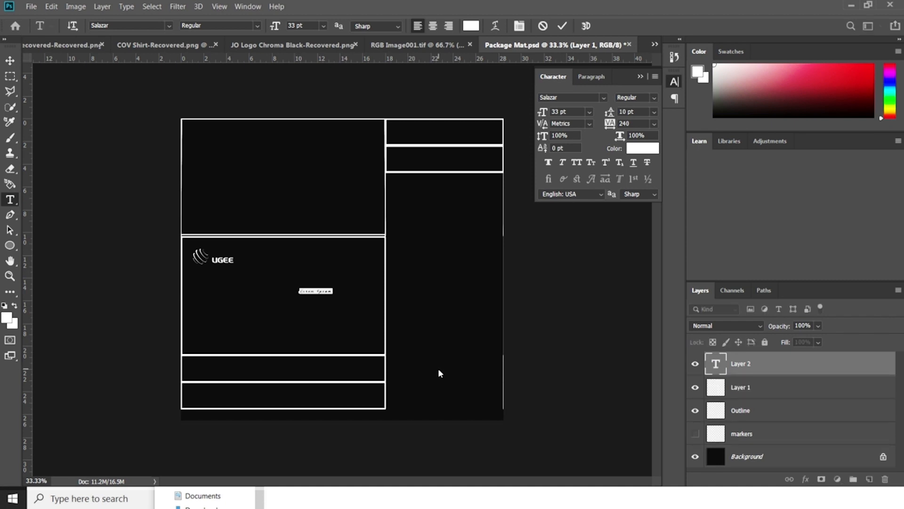
{"action": "left_click", "coordinate": [571, 98]}
{"action": "type", "text": "f"}
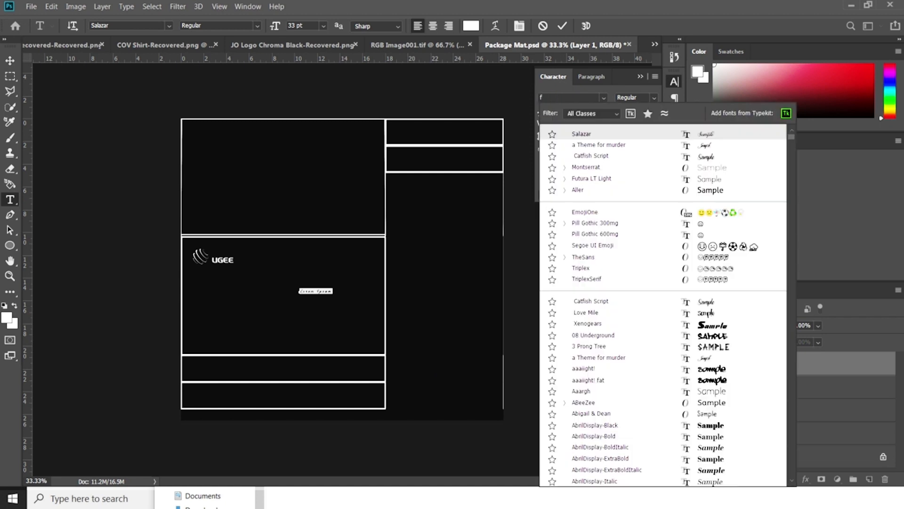
{"action": "type", "text": "utur"}
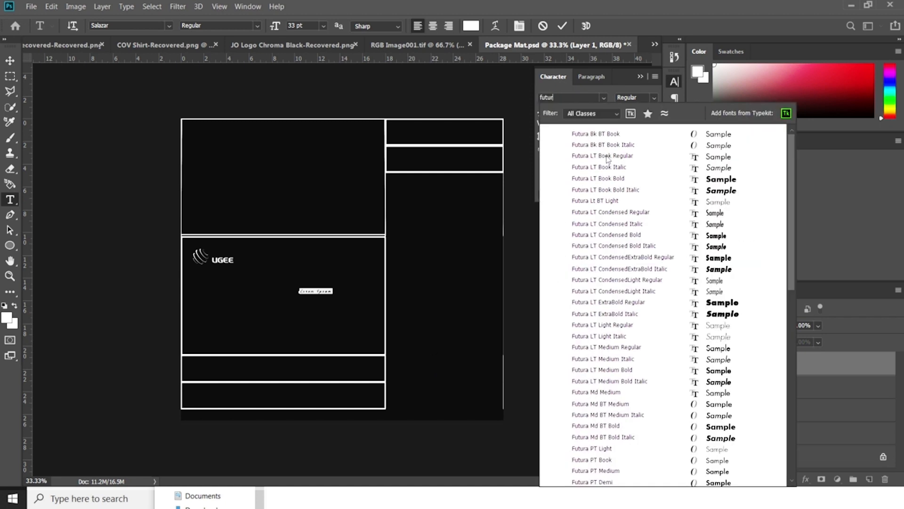
{"action": "left_click", "coordinate": [610, 180]}
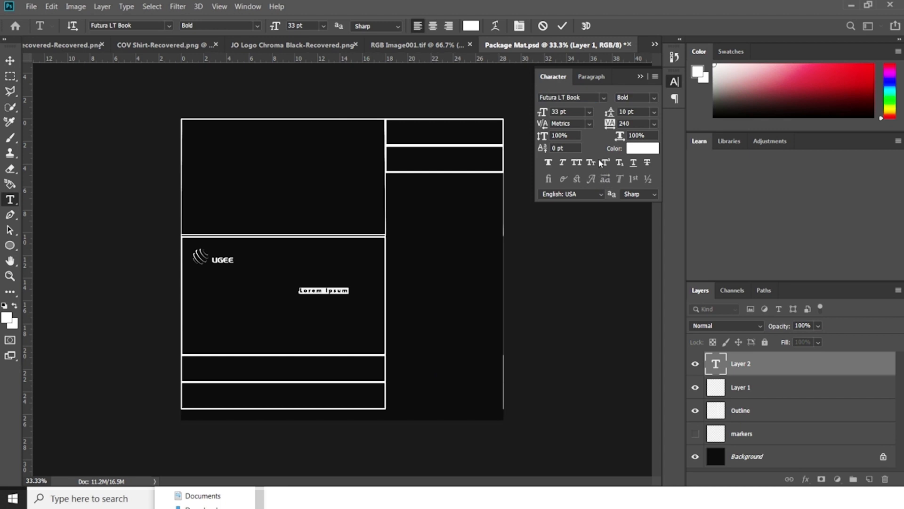
{"action": "left_click_drag", "start_coordinate": [543, 115], "coordinate": [560, 113]}
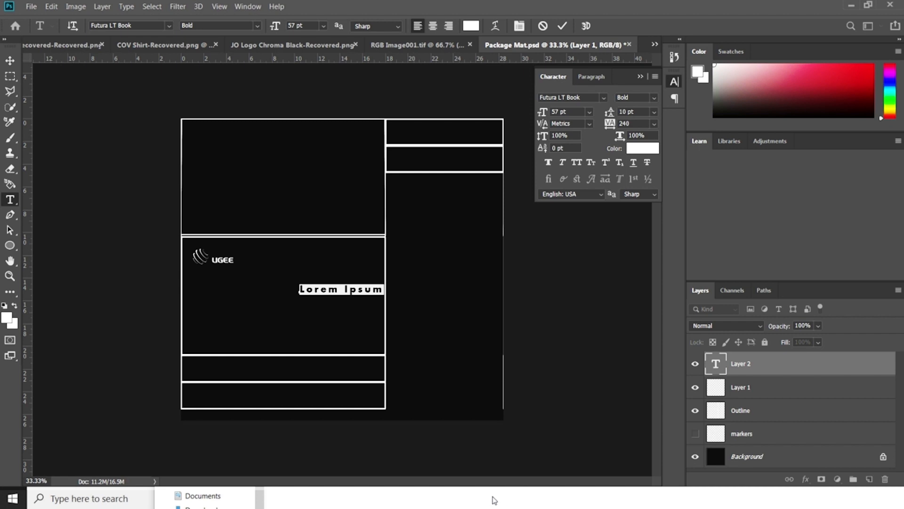
{"action": "type", "text": "M"}
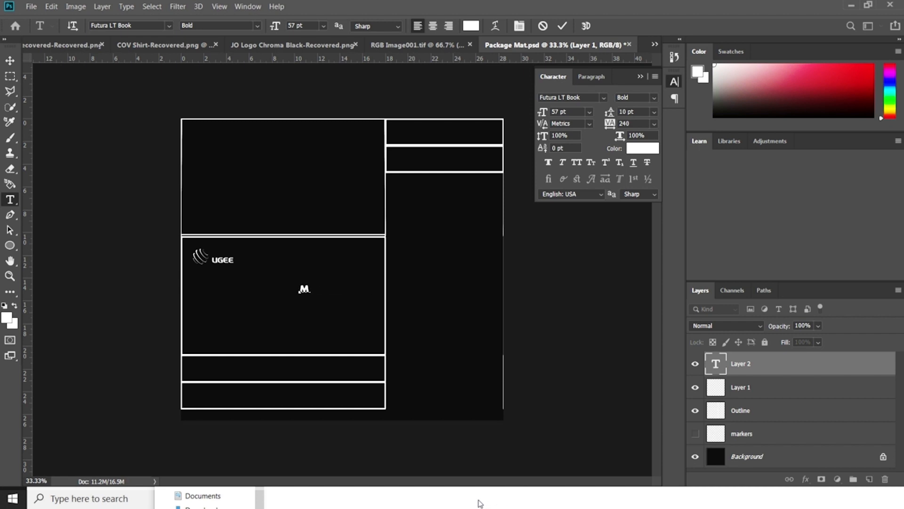
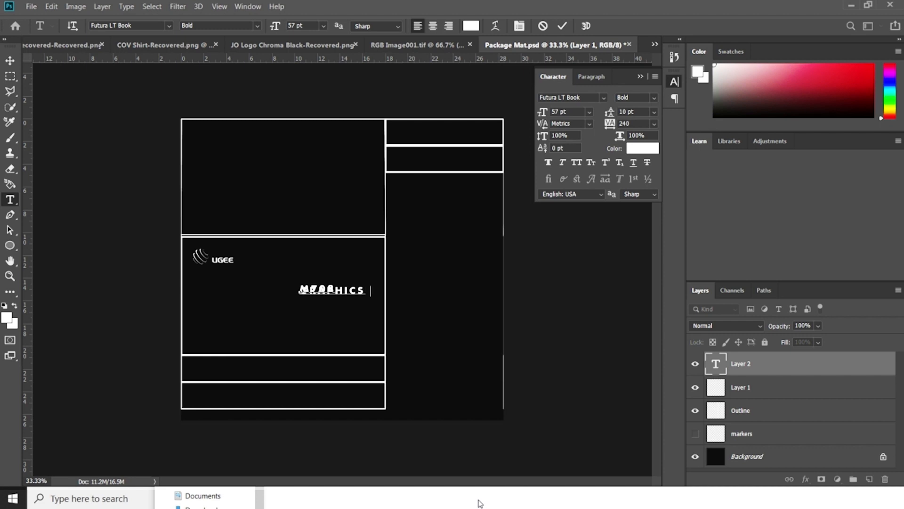
{"action": "type", "text": "TABLET"}
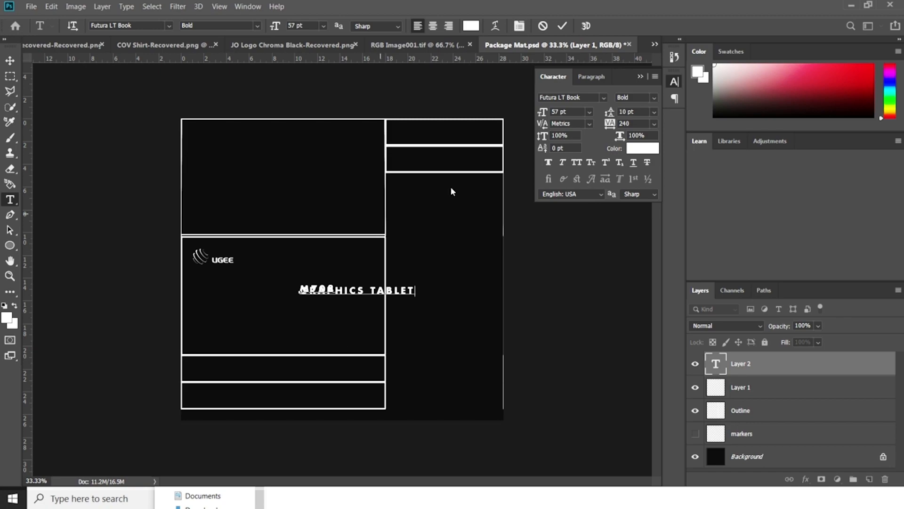
Set the line spacing of the M708 GRAPHICS TABLET text to 63 pt
{"action": "left_click", "coordinate": [709, 365]}
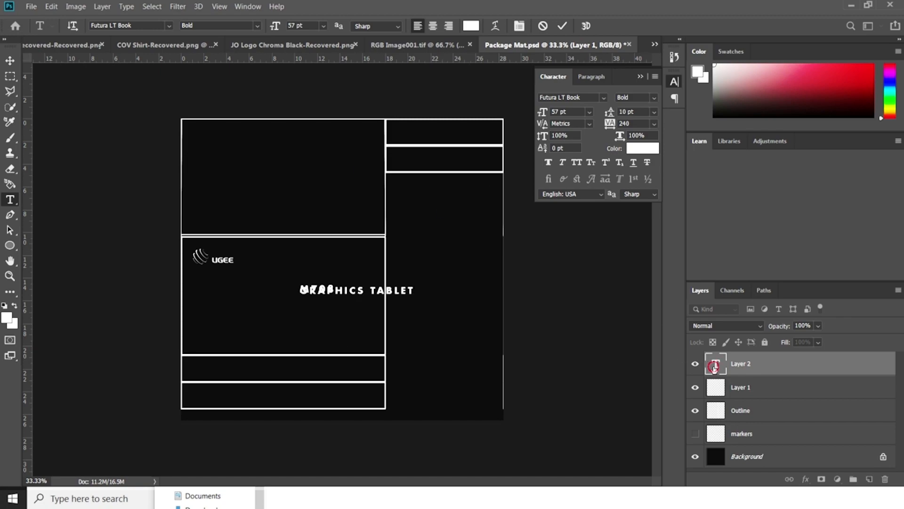
{"action": "double_click", "coordinate": [710, 365]}
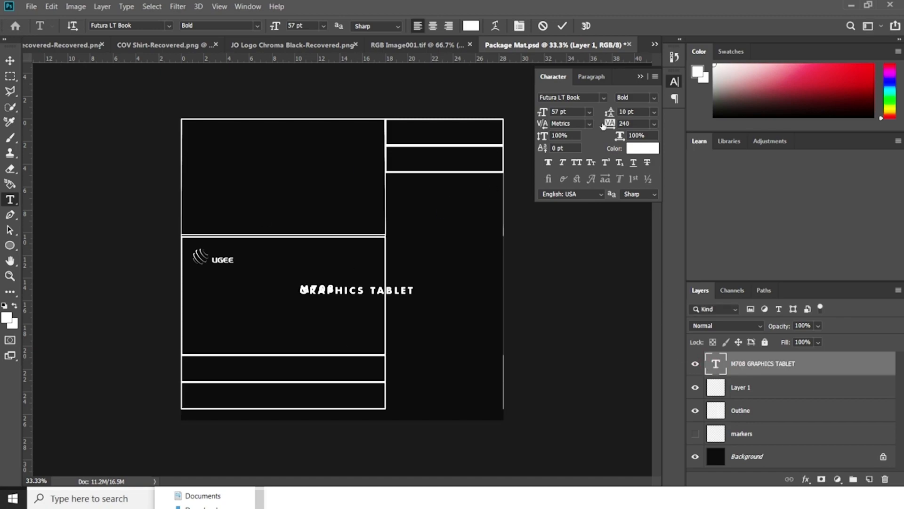
{"action": "mouse_move", "coordinate": [619, 112]}
{"action": "left_mouse_down"}
{"action": "mouse_move", "coordinate": [628, 113]}
{"action": "mouse_move", "coordinate": [615, 115]}
{"action": "left_mouse_up"}
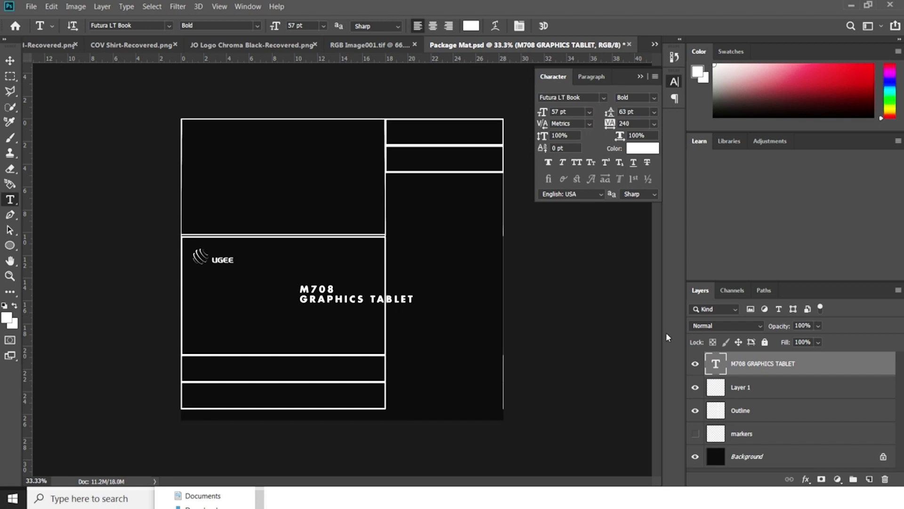
Break the text after GRAPHICS so that TABLET sits on its own third line
{"action": "double_click", "coordinate": [717, 363]}
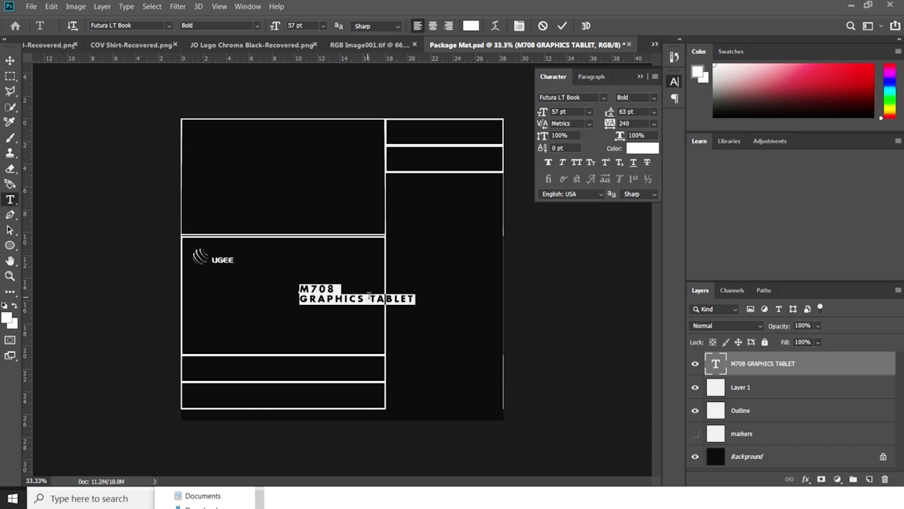
{"action": "left_click", "coordinate": [369, 297]}
{"action": "key", "text": "BackSpace"}
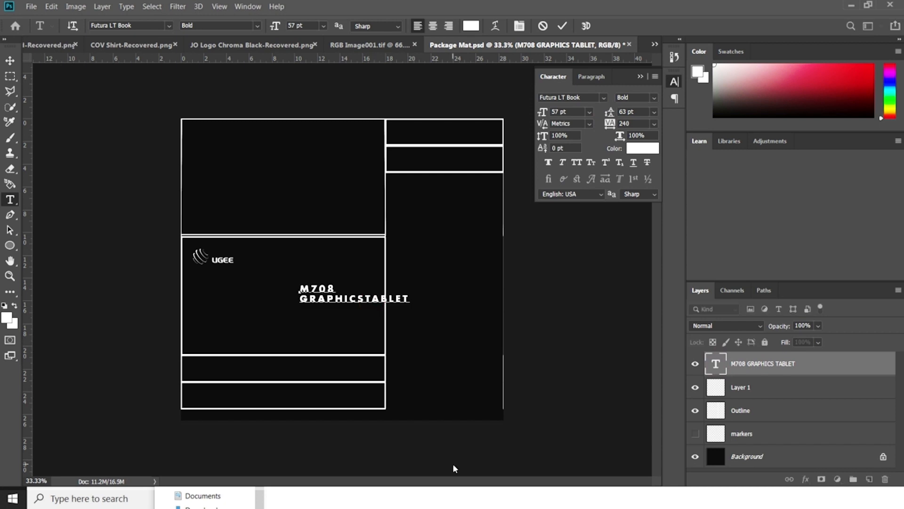
{"action": "key", "text": "Return"}
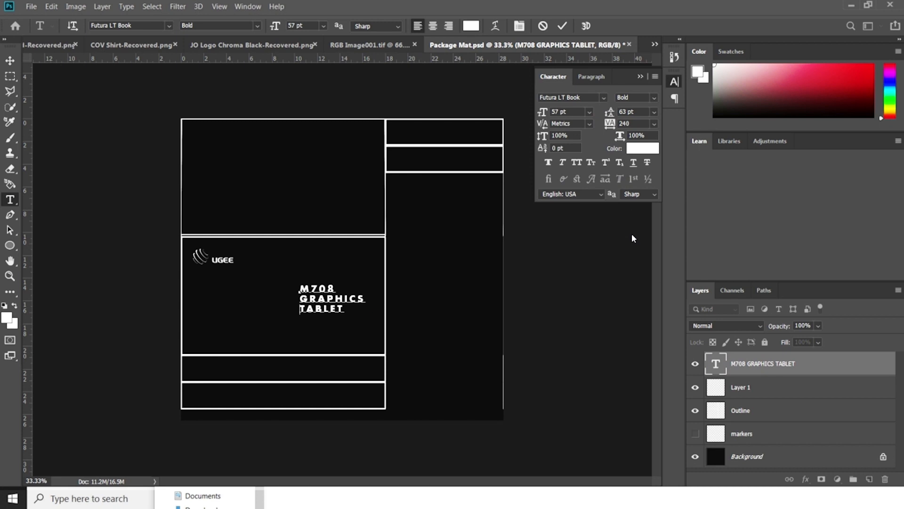
{"action": "left_click", "coordinate": [10, 60]}
Right-align the M708 GRAPHICS TABLET text and move it to the lower-right area of the Front panel
{"action": "left_click", "coordinate": [592, 77]}
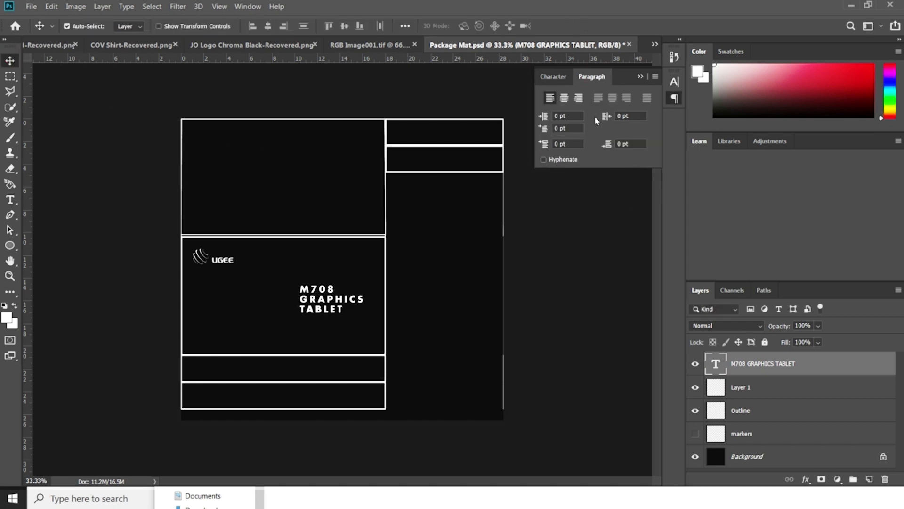
{"action": "left_click", "coordinate": [578, 98]}
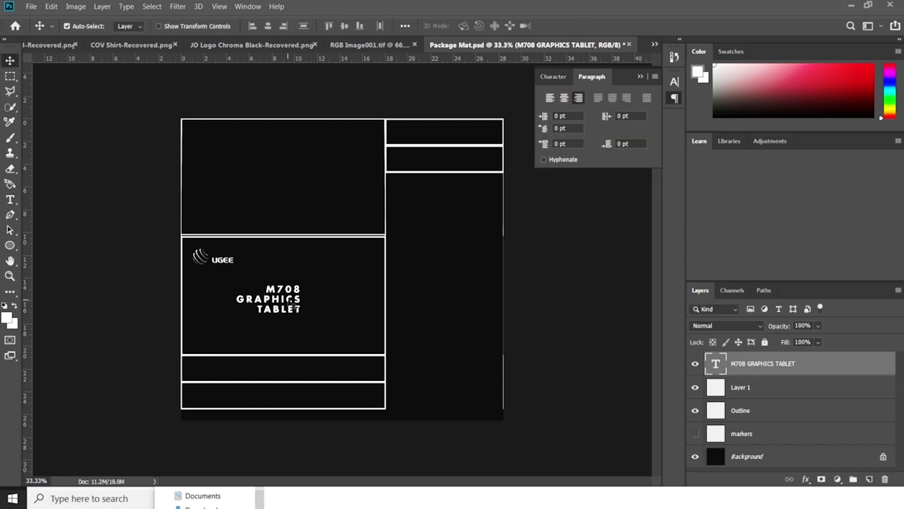
{"action": "left_click_drag", "start_coordinate": [293, 305], "coordinate": [373, 308]}
{"action": "left_click", "coordinate": [550, 98]}
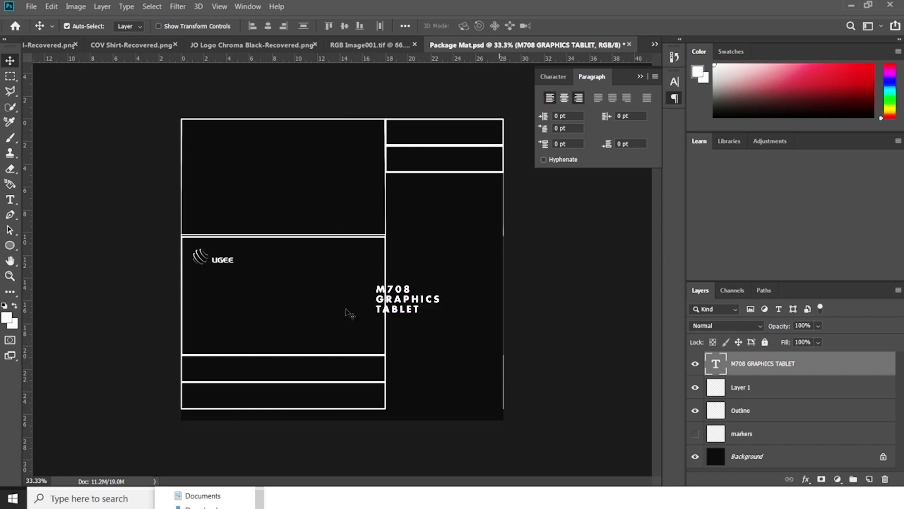
{"action": "left_click_drag", "start_coordinate": [409, 306], "coordinate": [345, 309]}
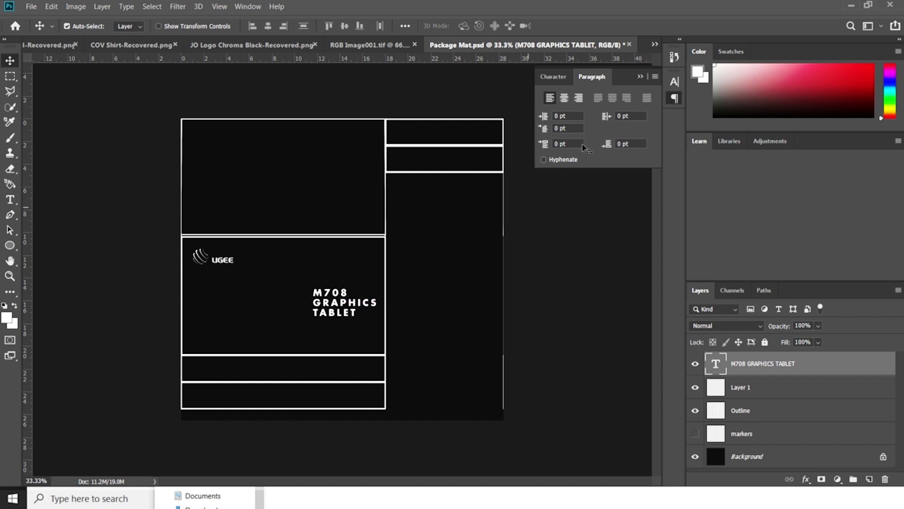
{"action": "left_click", "coordinate": [579, 100]}
{"action": "left_click_drag", "start_coordinate": [305, 308], "coordinate": [375, 313]}
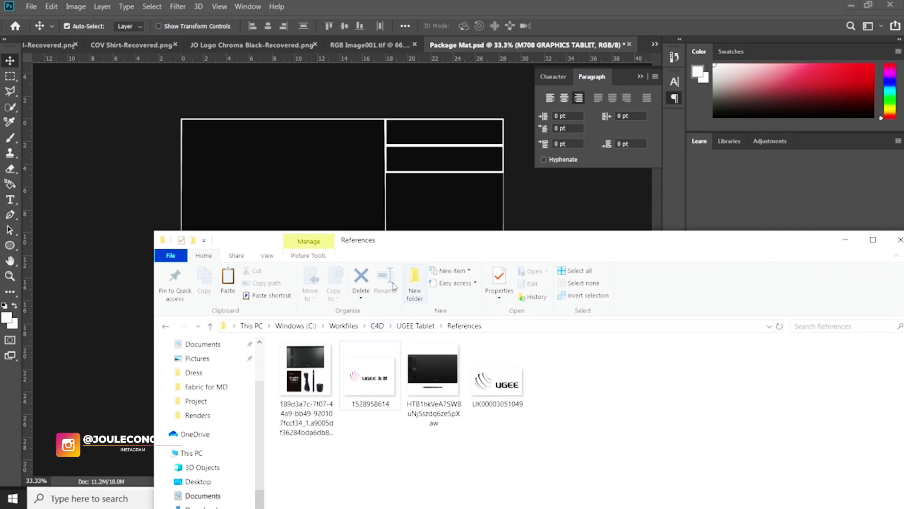
Switch to File Explorer and place the Tablet image from the UGEE Tablet Assets folder into Package Mat.psd
{"action": "left_click_drag", "start_coordinate": [366, 241], "coordinate": [325, 148]}
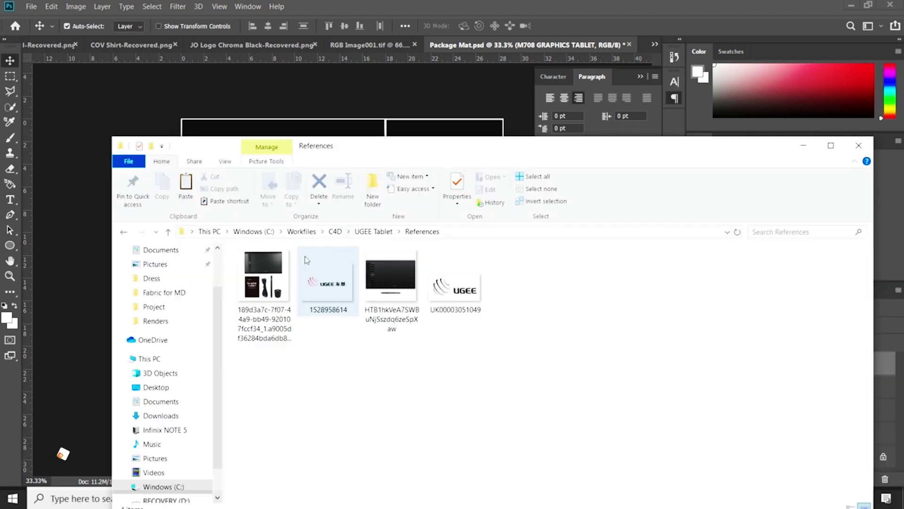
{"action": "left_click", "coordinate": [374, 231]}
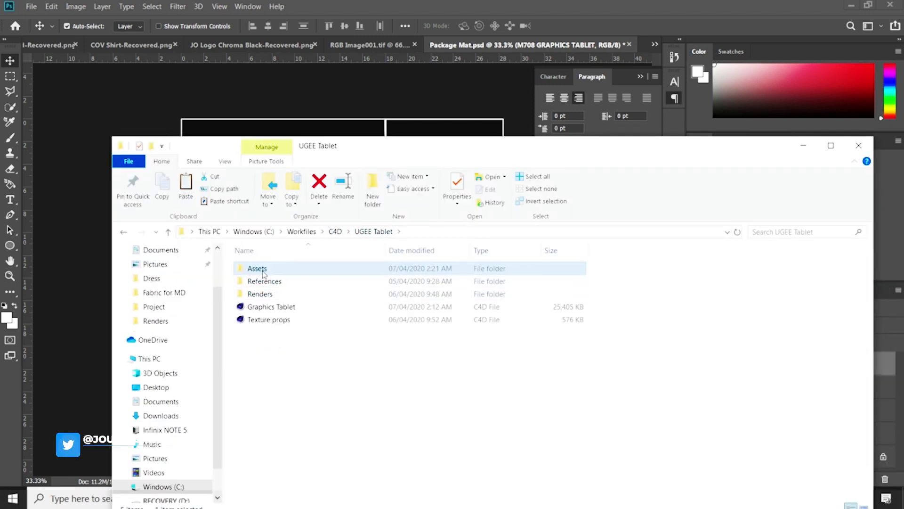
{"action": "double_click", "coordinate": [258, 266]}
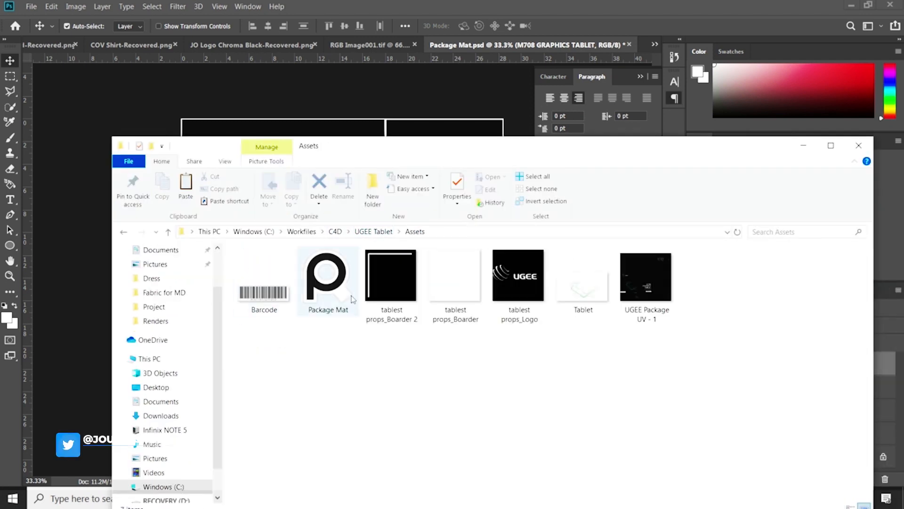
{"action": "left_click", "coordinate": [583, 282]}
{"action": "left_click_drag", "start_coordinate": [497, 155], "coordinate": [195, 330]}
{"action": "left_click_drag", "start_coordinate": [291, 452], "coordinate": [286, 293]}
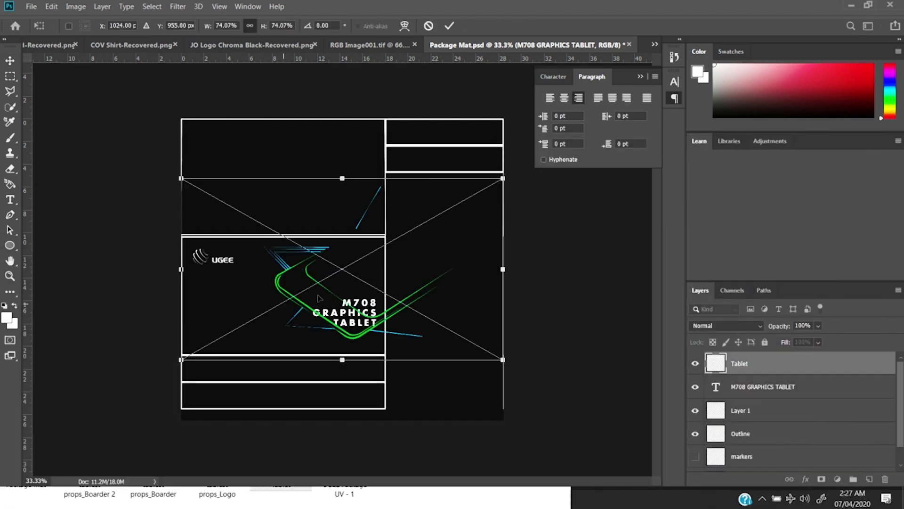
Scale the placed Tablet artwork down and position it in the Front panel beside the M708 GRAPHICS TABLET text
{"action": "left_click_drag", "start_coordinate": [503, 359], "coordinate": [370, 284]}
{"action": "left_click_drag", "start_coordinate": [295, 258], "coordinate": [290, 318]}
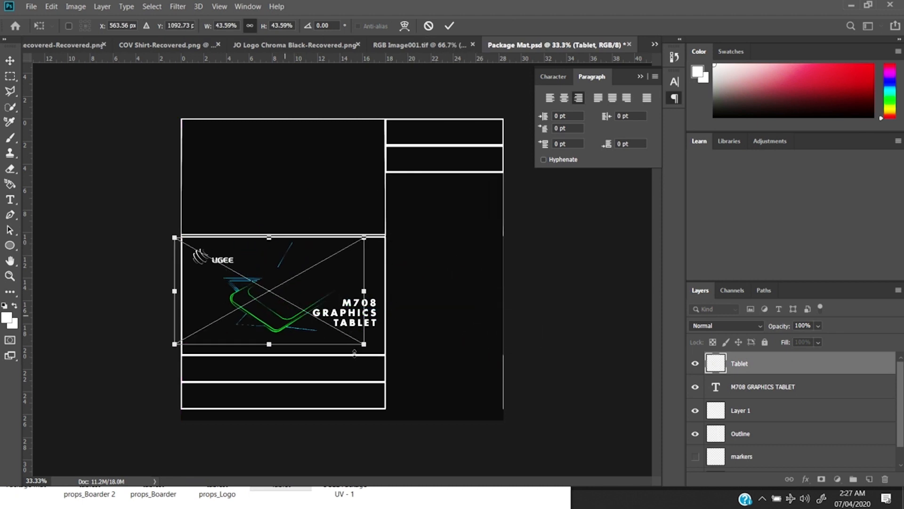
{"action": "left_click_drag", "start_coordinate": [365, 348], "coordinate": [325, 322]}
{"action": "left_click_drag", "start_coordinate": [281, 291], "coordinate": [276, 327]}
{"action": "key", "text": "Return"}
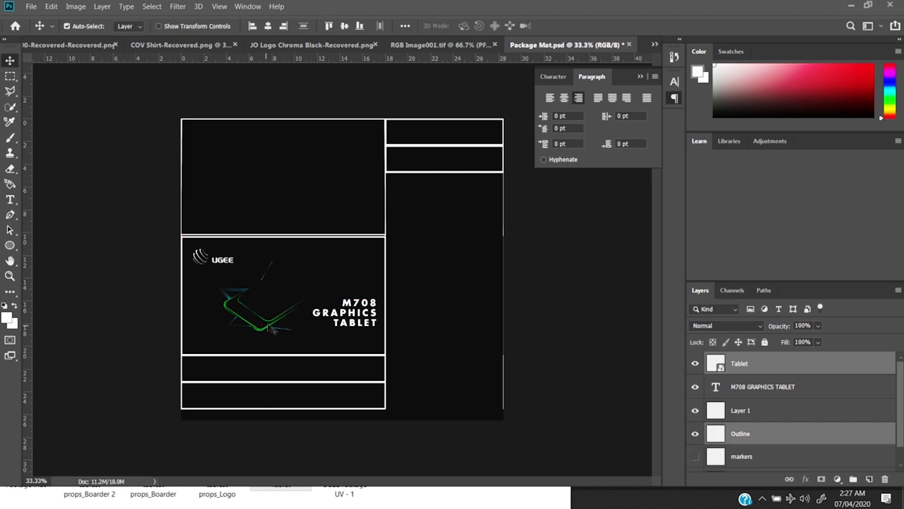
Turn off Auto-Select for the Move tool and nudge the Tablet artwork slightly toward the Front panel's lower right
{"action": "left_click", "coordinate": [746, 364]}
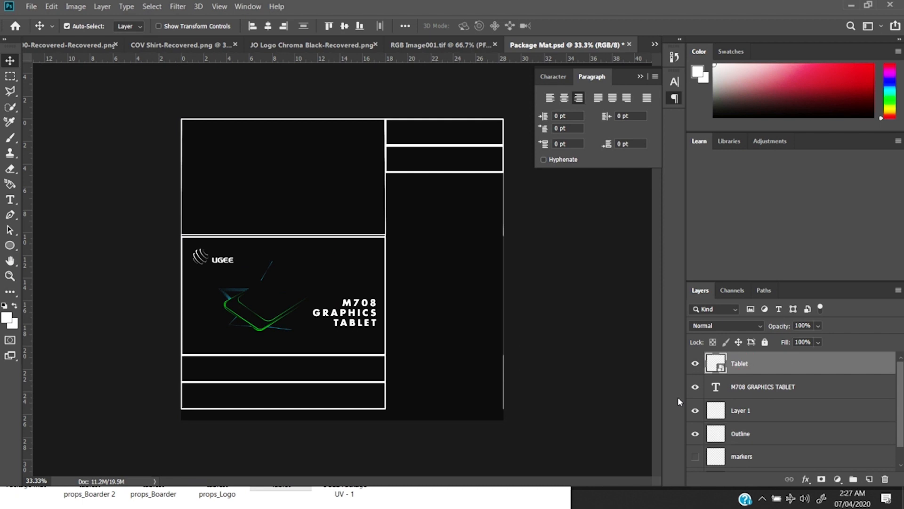
{"action": "left_click_drag", "start_coordinate": [273, 322], "coordinate": [287, 328]}
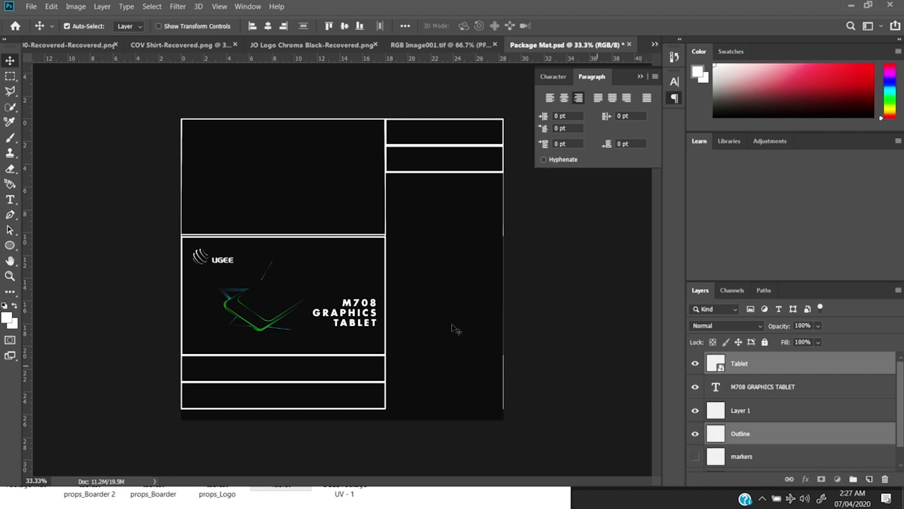
{"action": "left_click", "coordinate": [756, 410]}
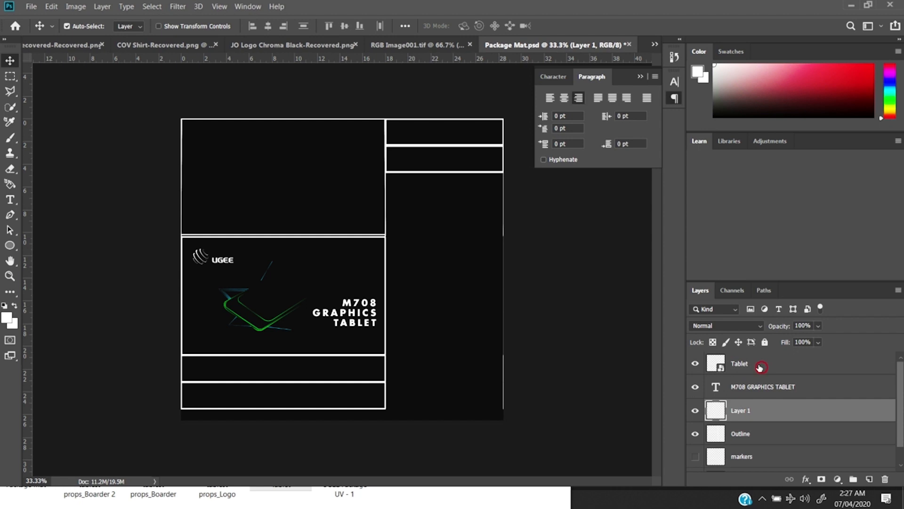
{"action": "left_click", "coordinate": [760, 368]}
{"action": "left_click", "coordinate": [67, 26]}
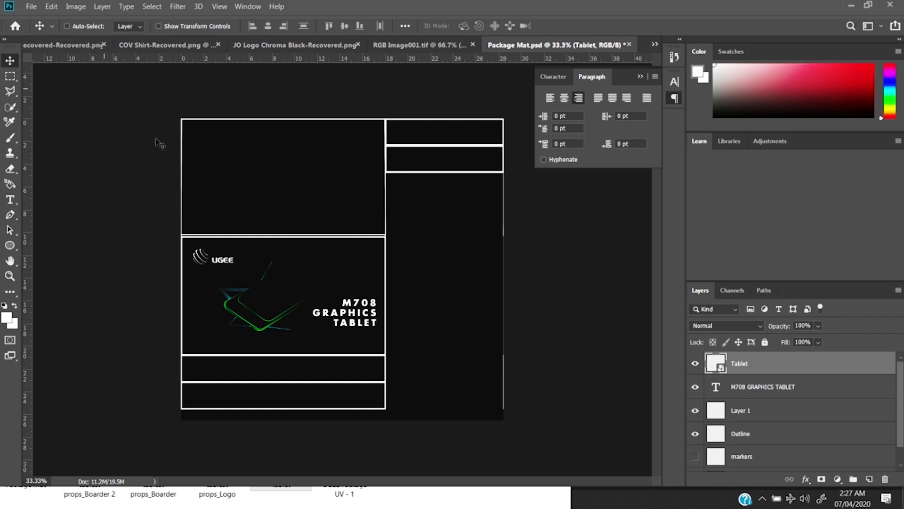
{"action": "left_click_drag", "start_coordinate": [283, 315], "coordinate": [291, 316]}
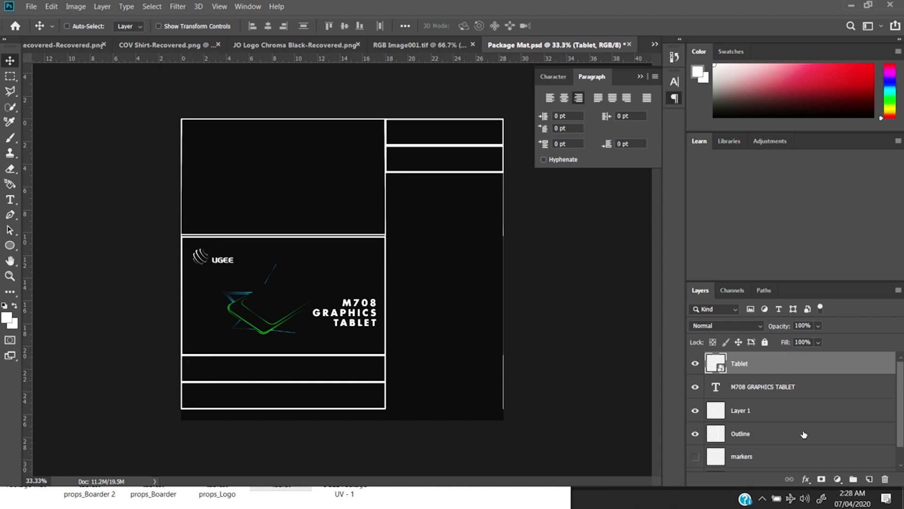
Draw a white-filled rectangle about 4 by 0.7 ruler units on a new layer, in the upper-left corner of the strip below the Front panel
{"action": "left_click", "coordinate": [870, 479]}
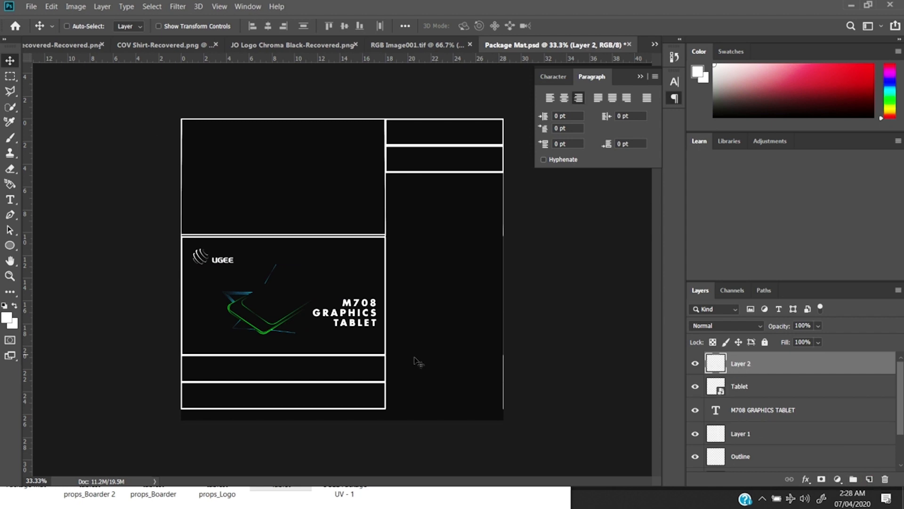
{"action": "left_click", "coordinate": [10, 77]}
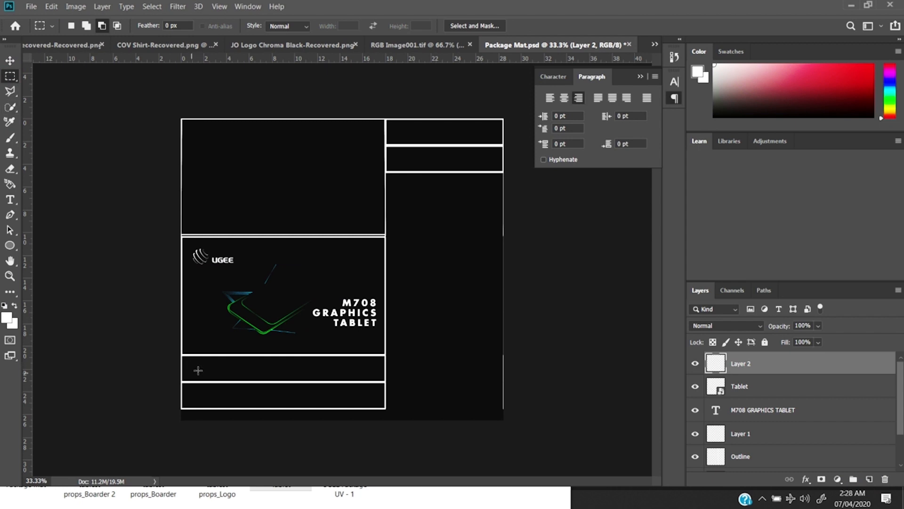
{"action": "key", "text": "ctrl+plus"}
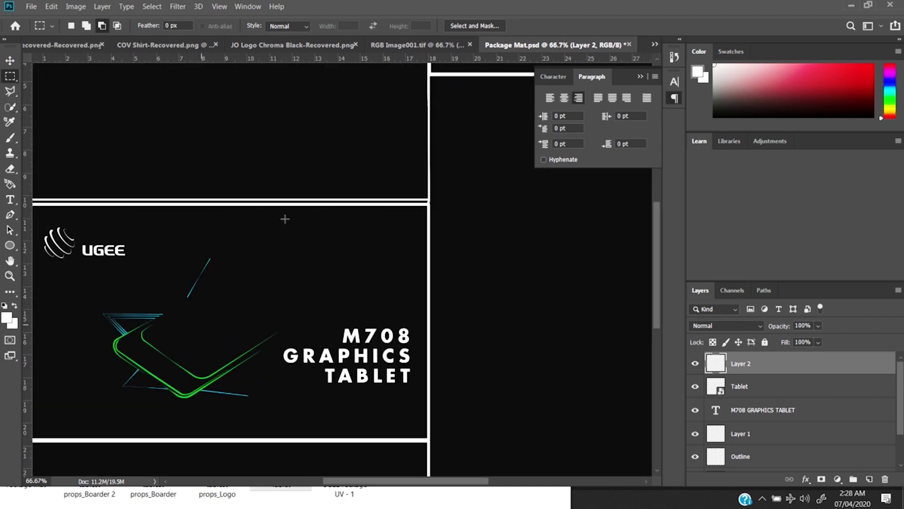
{"action": "left_click_drag", "start_coordinate": [212, 298], "coordinate": [325, 83]}
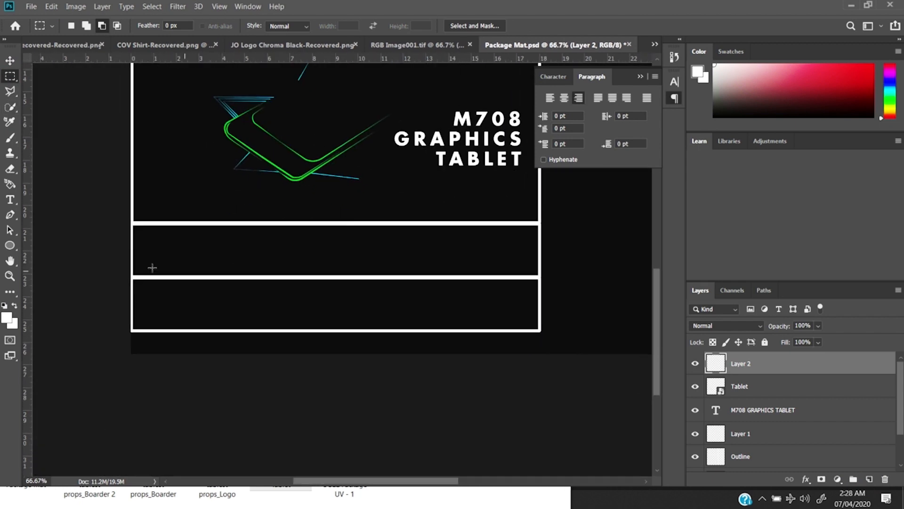
{"action": "left_click_drag", "start_coordinate": [141, 231], "coordinate": [231, 246]}
{"action": "key", "text": "g"}
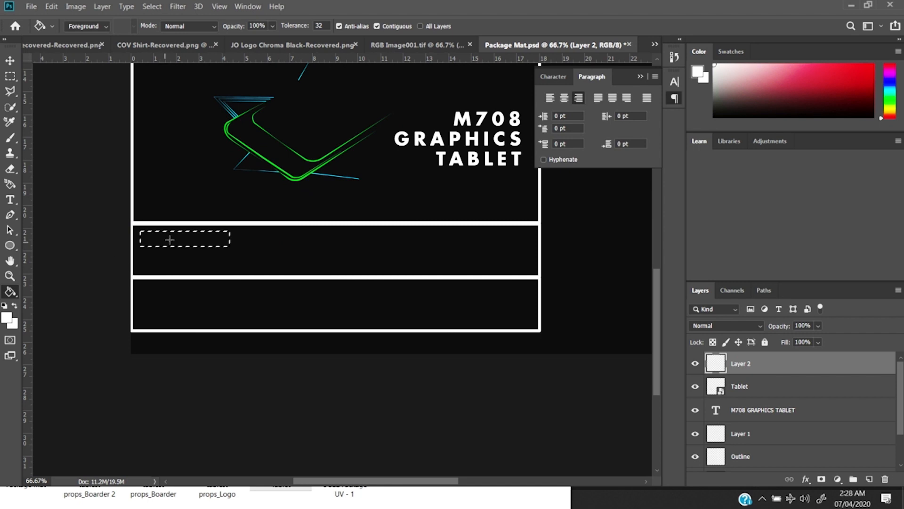
{"action": "left_click", "coordinate": [169, 239]}
{"action": "left_click", "coordinate": [9, 60]}
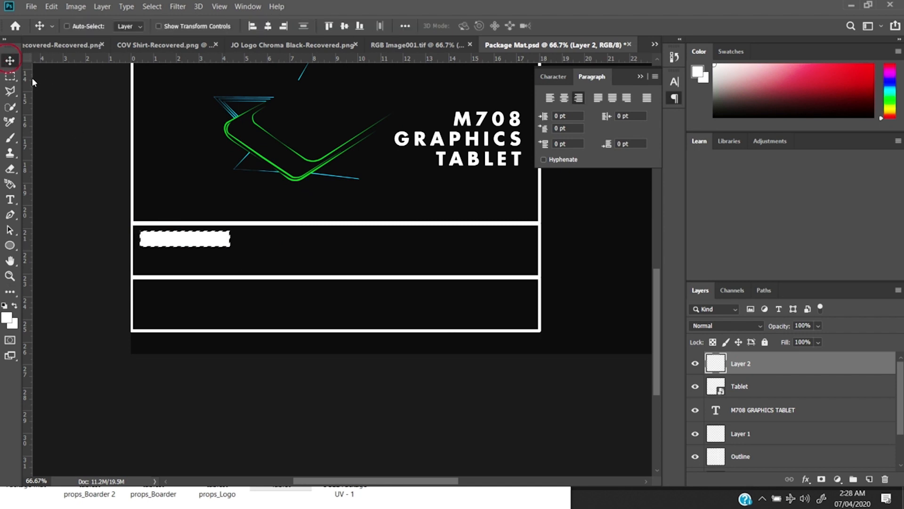
{"action": "key", "text": "ctrl+d"}
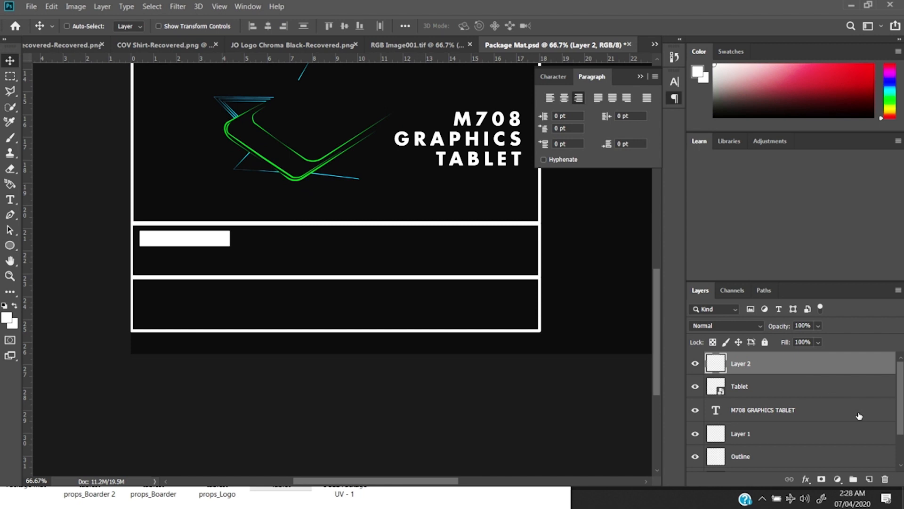
Add the white text "MADE IN NIGERIA" in the lowest strip below the Front panel
{"action": "left_click", "coordinate": [9, 199]}
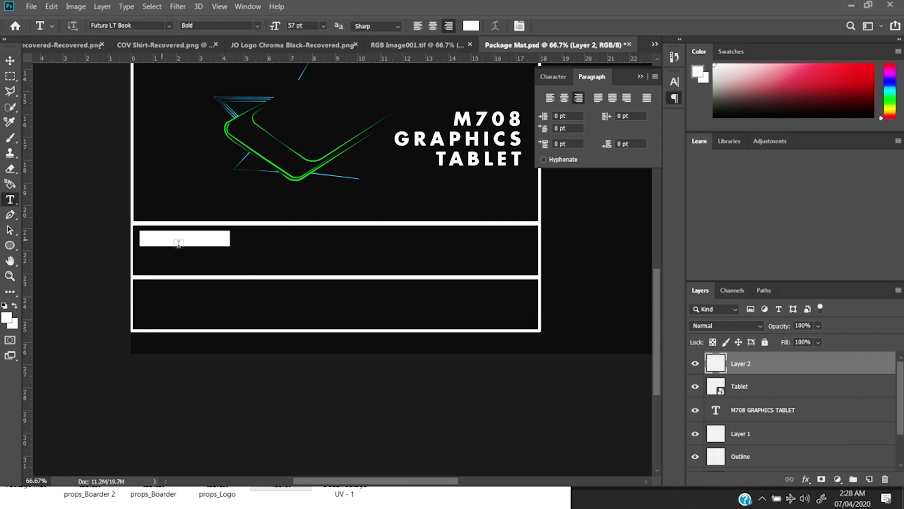
{"action": "left_click", "coordinate": [178, 303]}
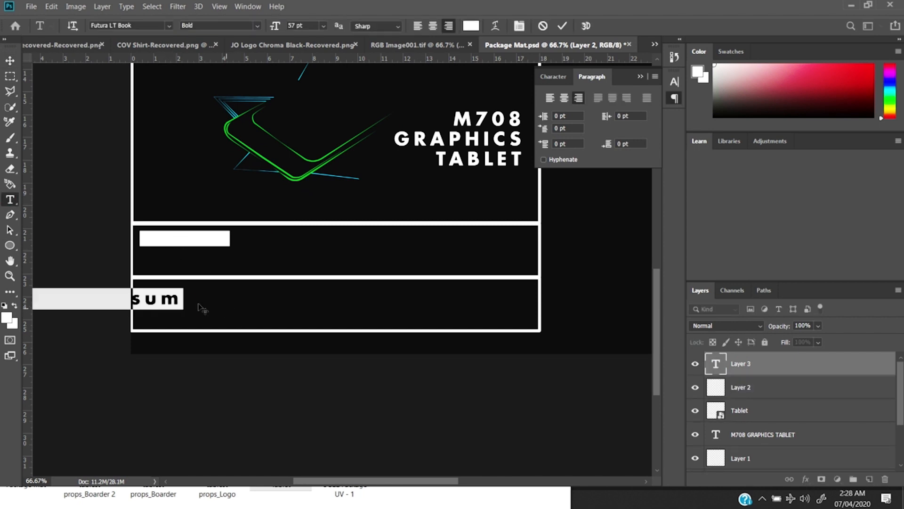
{"action": "left_click", "coordinate": [558, 77]}
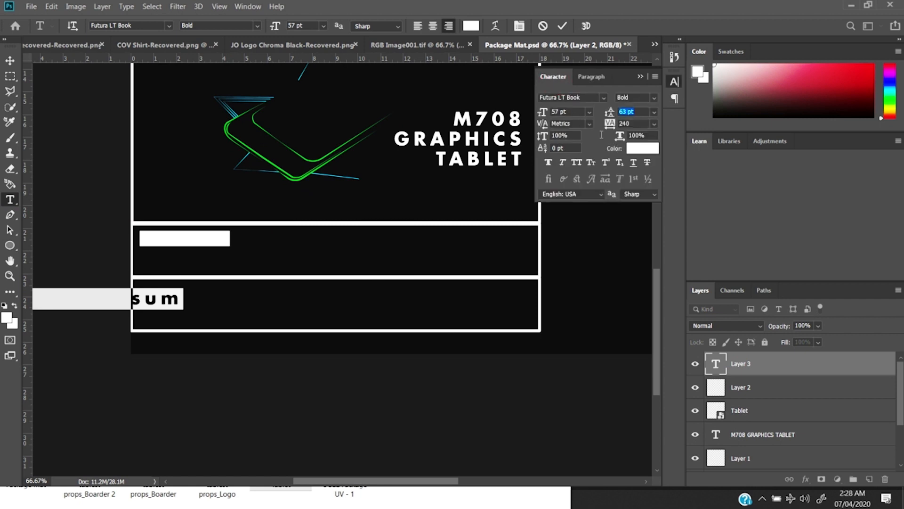
{"action": "left_click", "coordinate": [641, 150]}
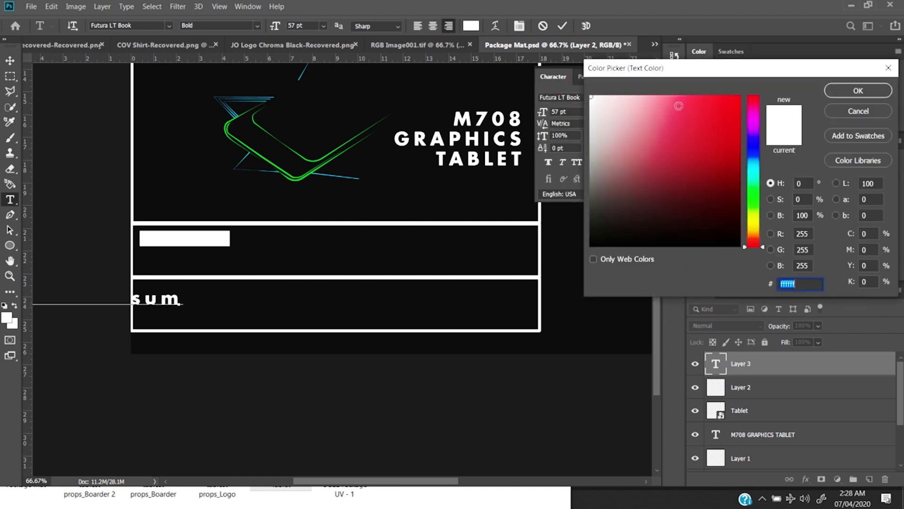
{"action": "left_click", "coordinate": [888, 69]}
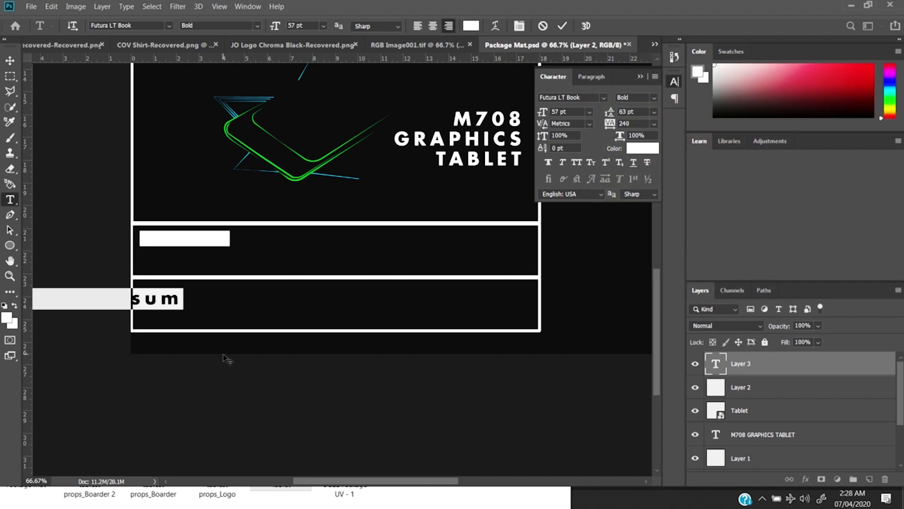
{"action": "type", "text": "ADE I"}
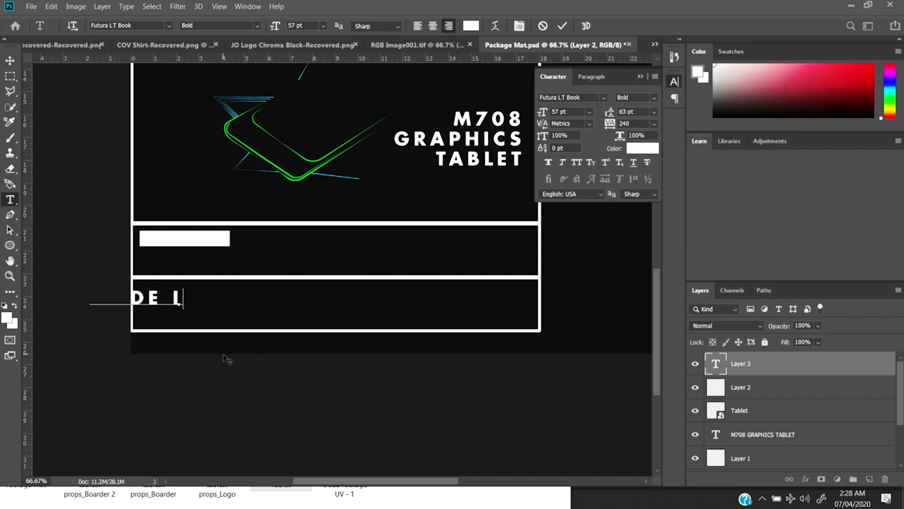
{"action": "type", "text": "N NIGERIA"}
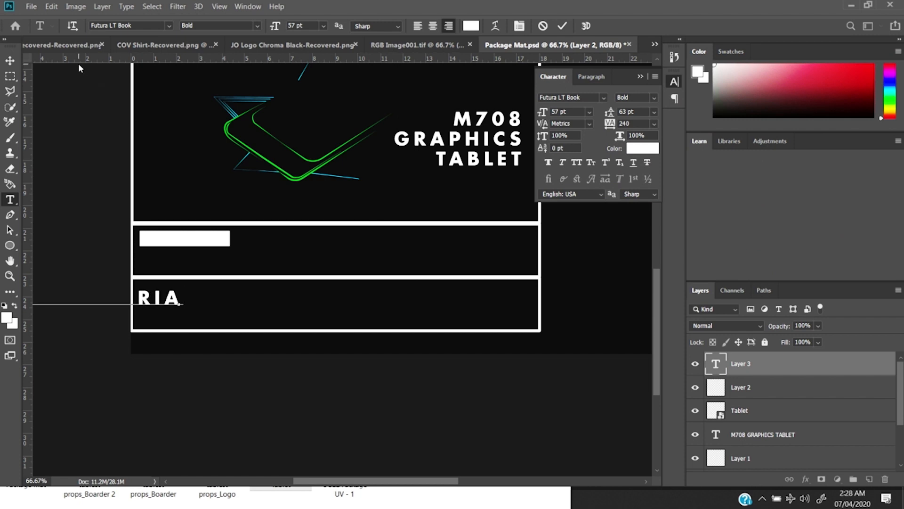
Reduce the MADE IN NIGERIA text to 19 pt and move it onto the white rectangle
{"action": "left_click", "coordinate": [10, 60]}
{"action": "left_click_drag", "start_coordinate": [160, 301], "coordinate": [394, 298]}
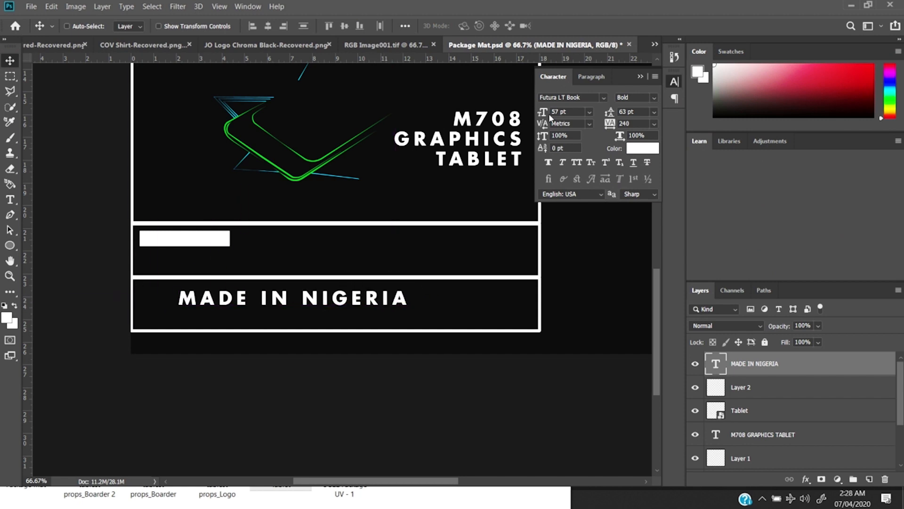
{"action": "left_click_drag", "start_coordinate": [544, 114], "coordinate": [534, 115]}
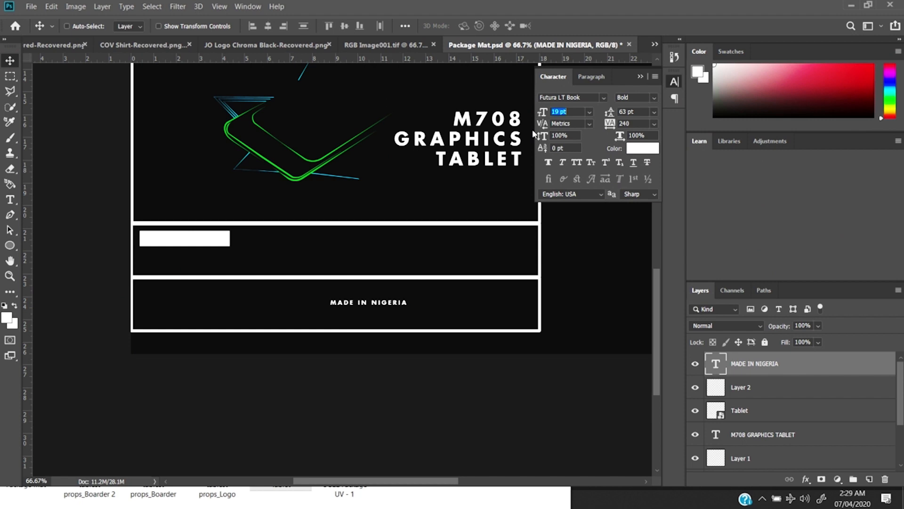
{"action": "left_click_drag", "start_coordinate": [384, 304], "coordinate": [204, 241]}
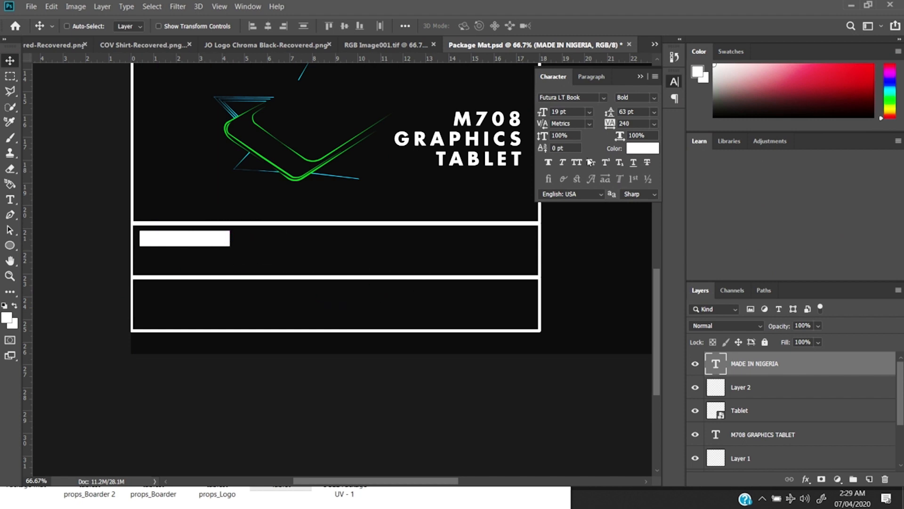
Set the MADE IN NIGERIA text color to black (000000)
{"action": "left_click", "coordinate": [643, 148]}
{"action": "left_click_drag", "start_coordinate": [610, 165], "coordinate": [580, 261]}
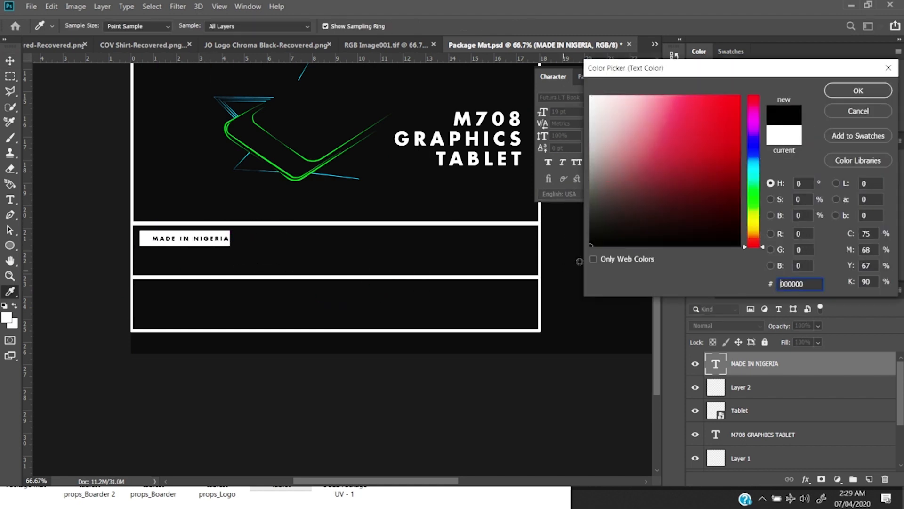
{"action": "left_click", "coordinate": [852, 94]}
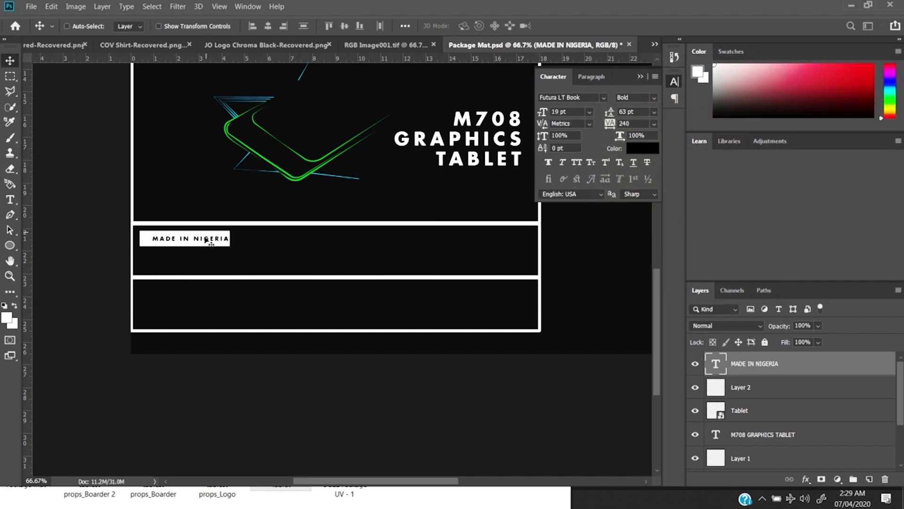
Center the MADE IN NIGERIA text horizontally on its white rectangle
{"action": "left_click_drag", "start_coordinate": [206, 239], "coordinate": [200, 239]}
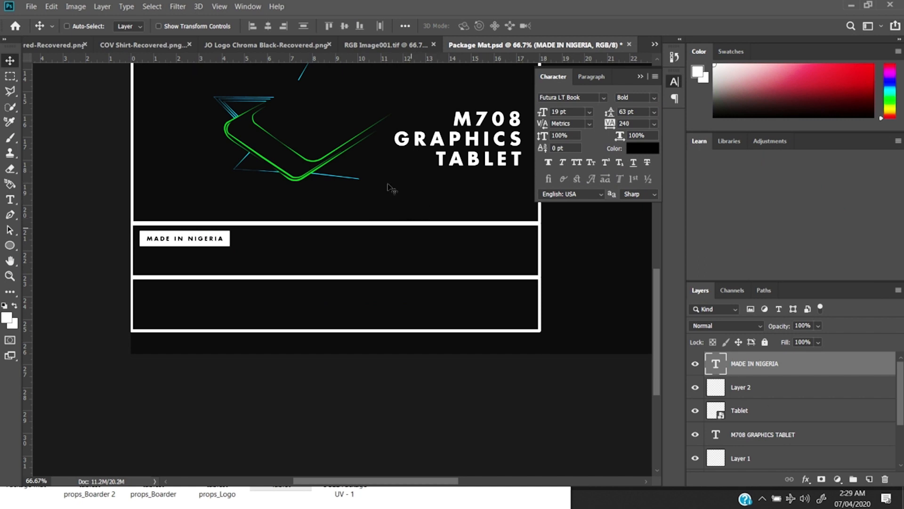
{"action": "left_click_drag", "start_coordinate": [390, 165], "coordinate": [366, 156]}
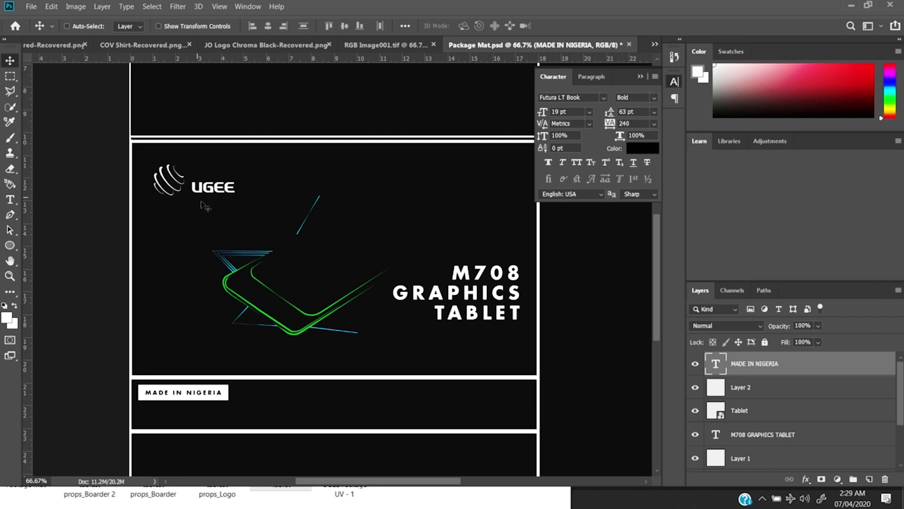
{"action": "scroll", "coordinate": [283, 227], "scroll_direction": "down", "scroll_amount": 3}
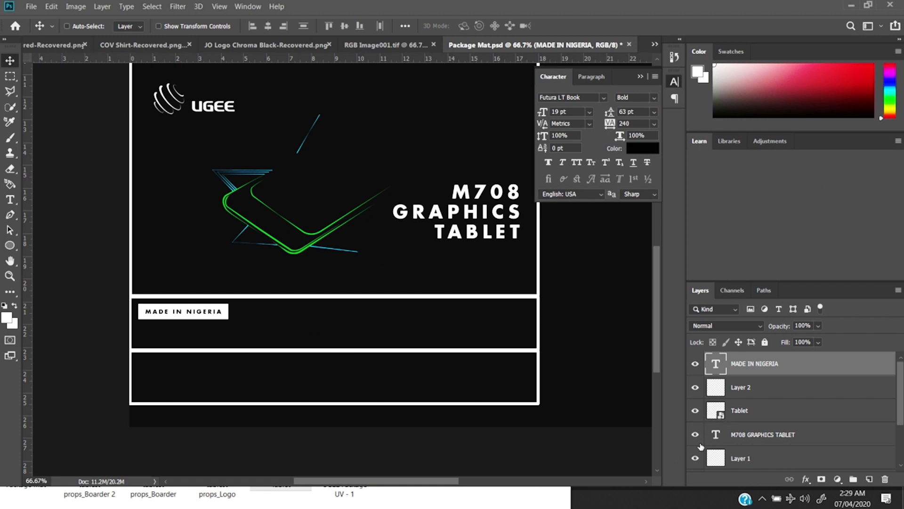
Identify Layer 1 by toggling its visibility and rename it LOGO
{"action": "scroll", "coordinate": [901, 414], "scroll_direction": "down", "scroll_amount": 2}
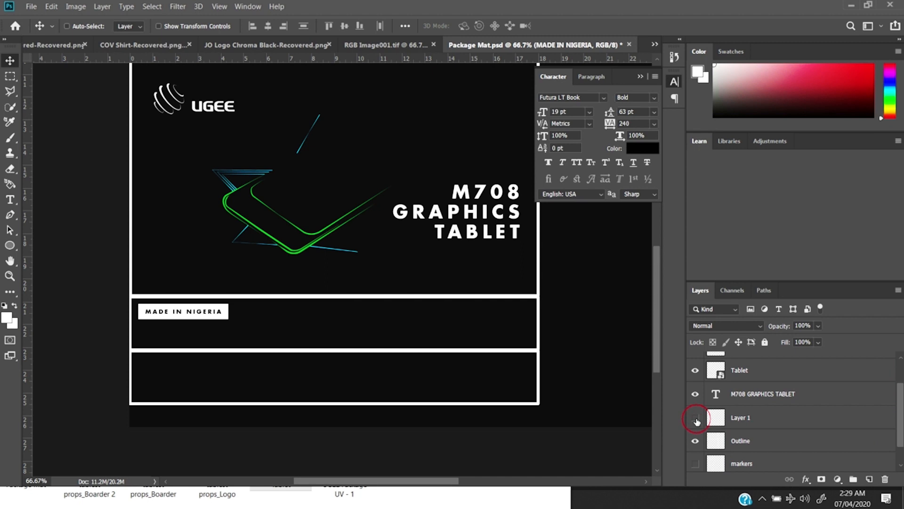
{"action": "left_click", "coordinate": [696, 418]}
{"action": "left_click", "coordinate": [695, 418]}
{"action": "double_click", "coordinate": [737, 419]}
{"action": "type", "text": "Lo"}
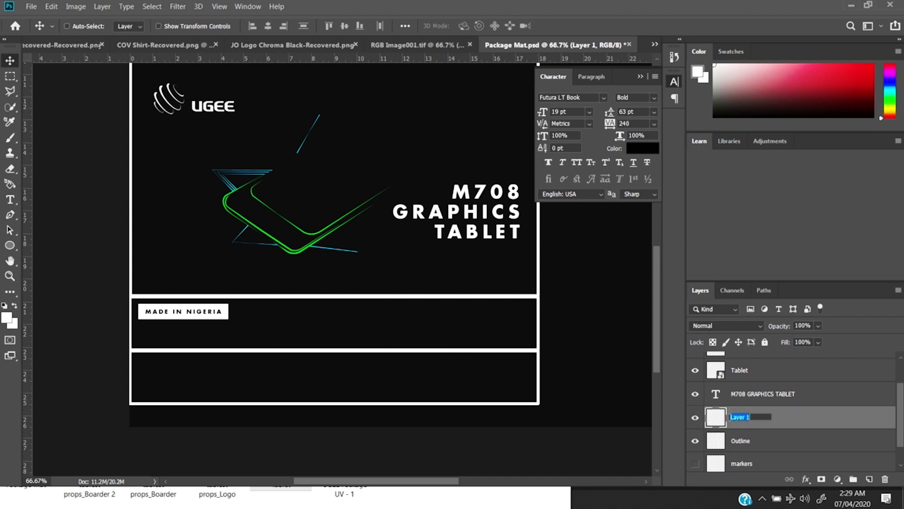
{"action": "key", "text": "Return"}
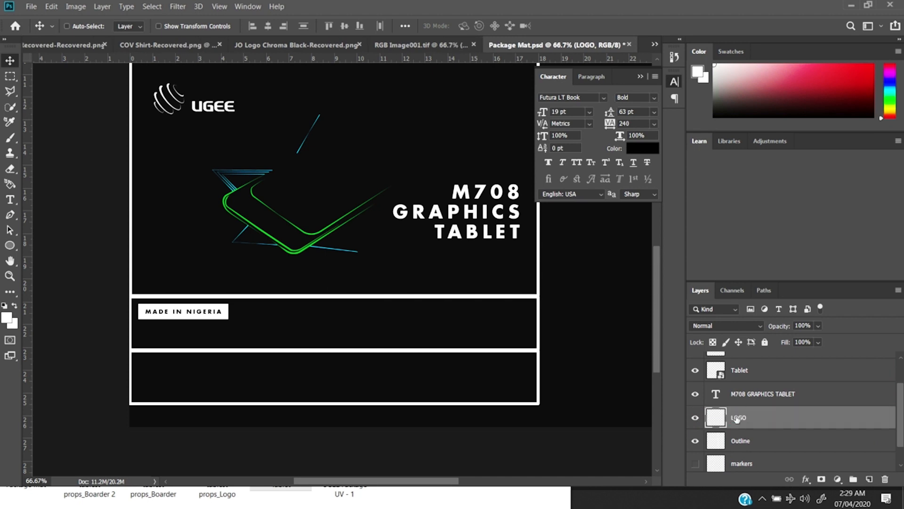
Duplicate the LOGO layer, move the copy to the middle of the strip below the Front panel, and scale it to 61.61%
{"action": "key", "text": "ctrl+j"}
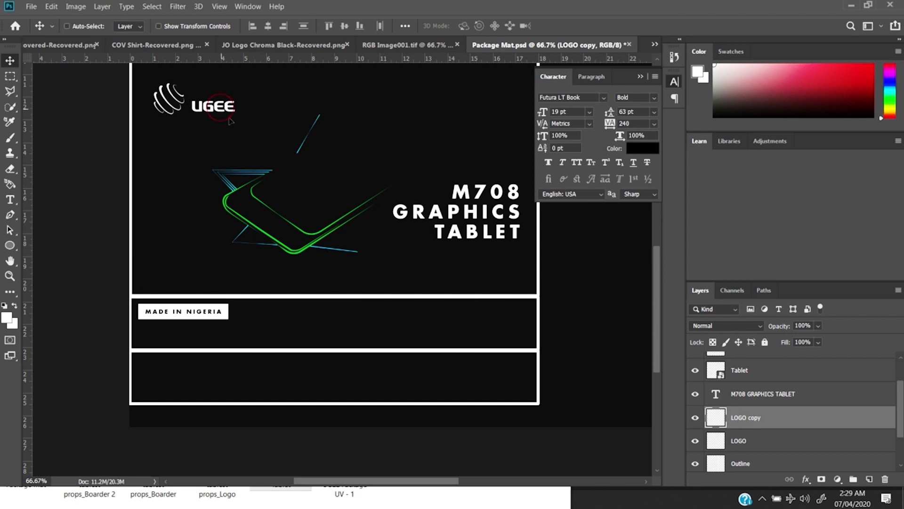
{"action": "left_click_drag", "start_coordinate": [230, 120], "coordinate": [348, 326]}
{"action": "key", "text": "ctrl+t"}
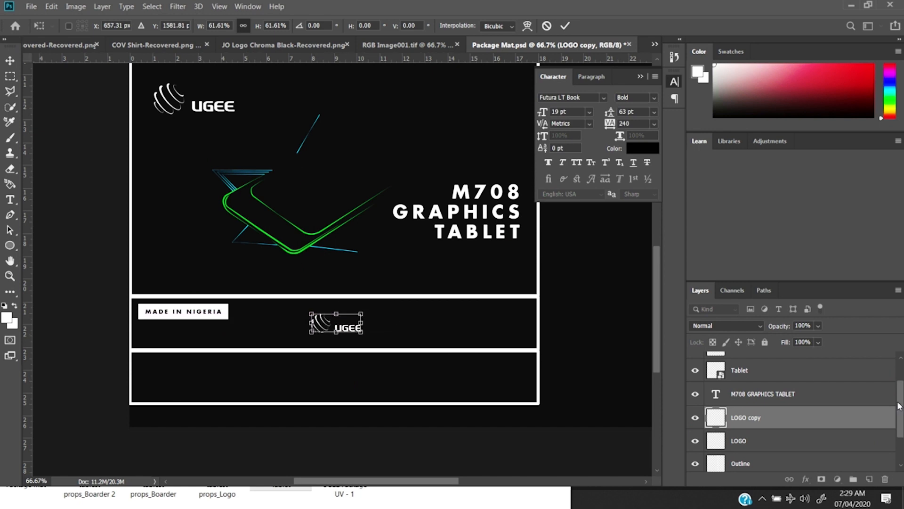
Show the markers layer and place a duplicate of the small UGEE logo at the left end of the Side 2 strip
{"action": "scroll", "coordinate": [899, 406], "scroll_direction": "down", "scroll_amount": 3}
{"action": "left_click", "coordinate": [696, 437]}
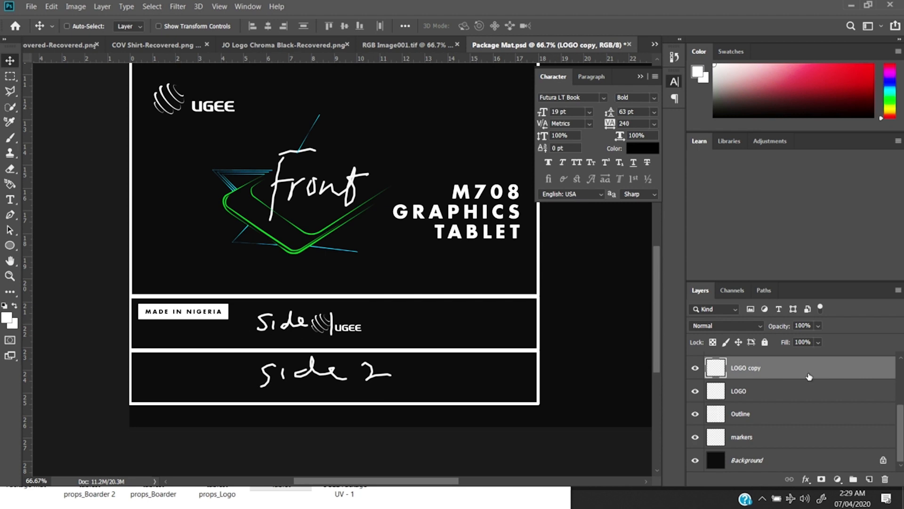
{"action": "left_click_drag", "start_coordinate": [901, 423], "coordinate": [899, 417]}
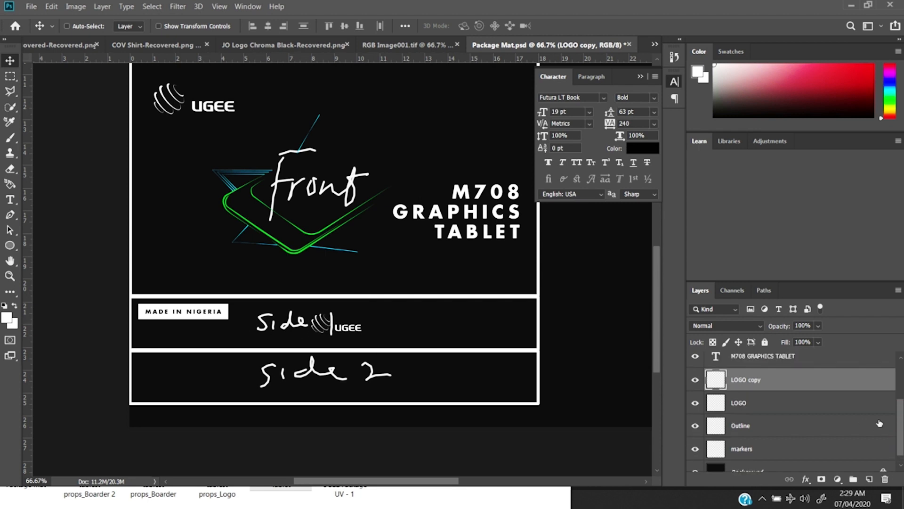
{"action": "left_click", "coordinate": [695, 449]}
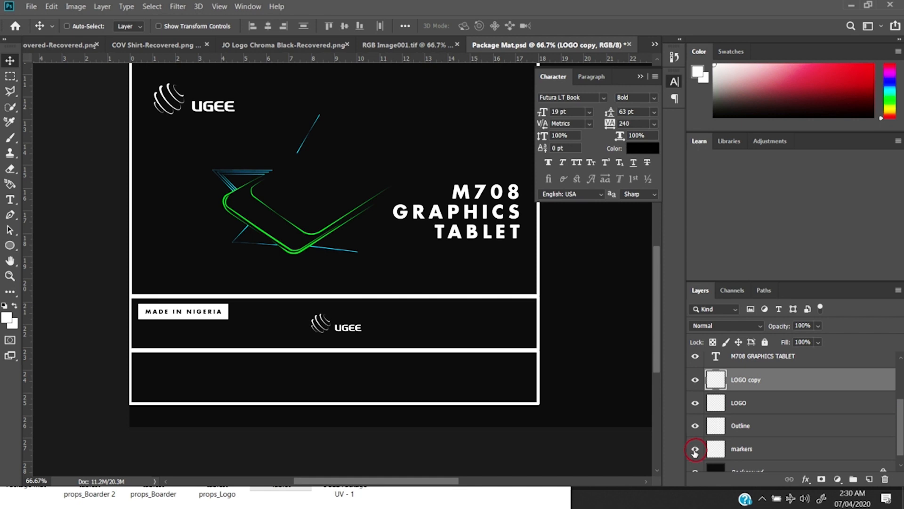
{"action": "left_click", "coordinate": [696, 450]}
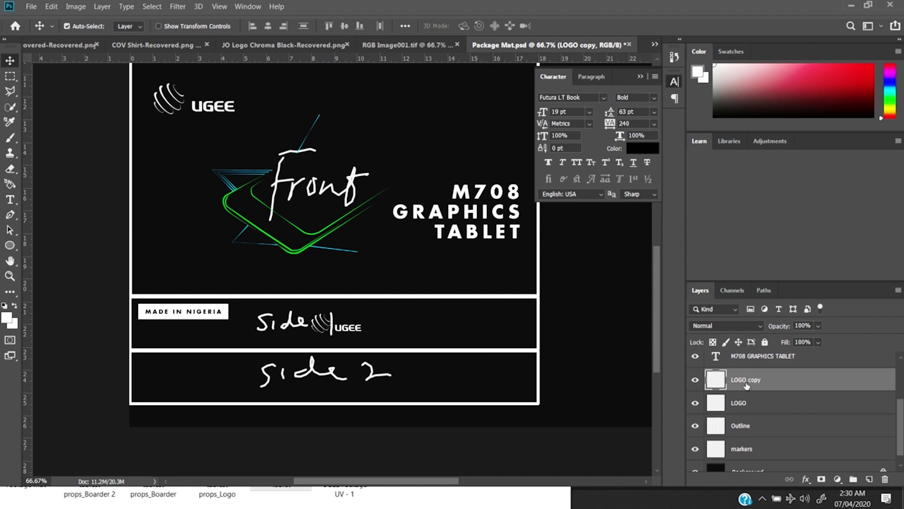
{"action": "key", "text": "ctrl+j"}
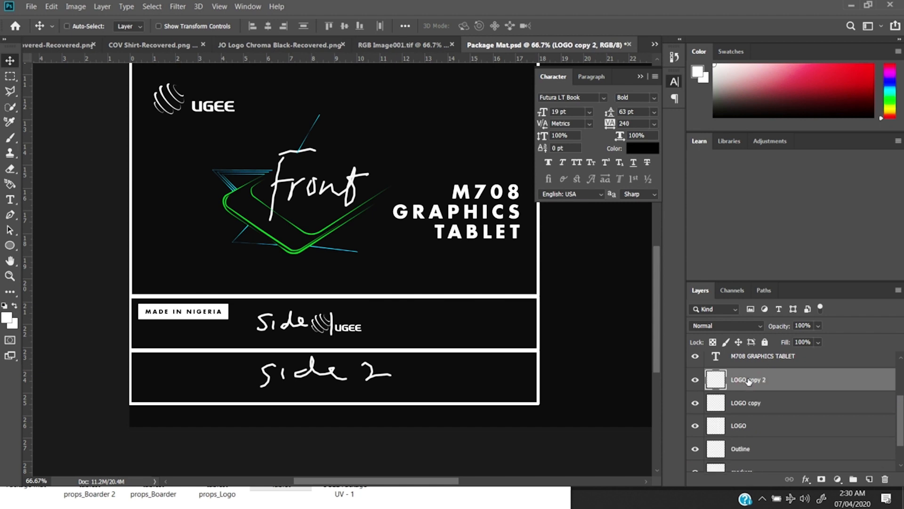
{"action": "left_click_drag", "start_coordinate": [329, 329], "coordinate": [172, 383]}
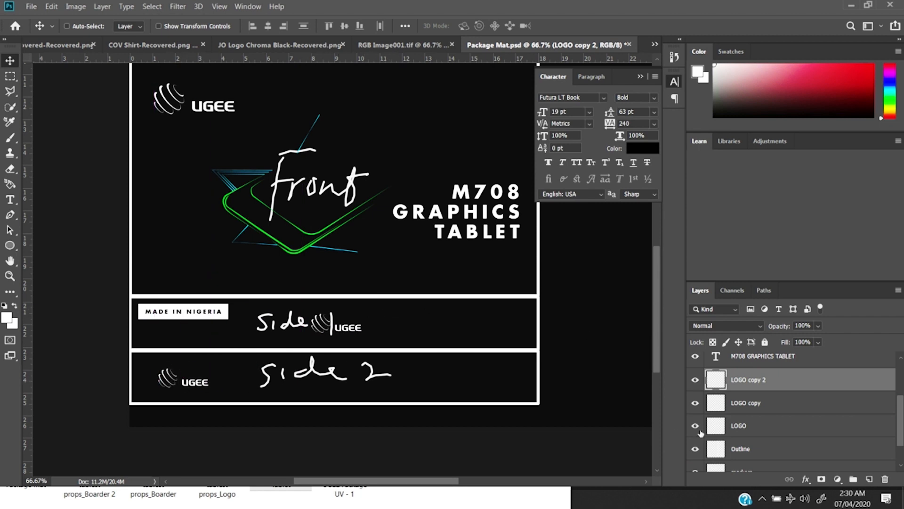
Check the artwork with the markers and Outline layers hidden, keeping the Outline layer visible at the end
{"action": "scroll", "coordinate": [893, 427], "scroll_direction": "down", "scroll_amount": 2}
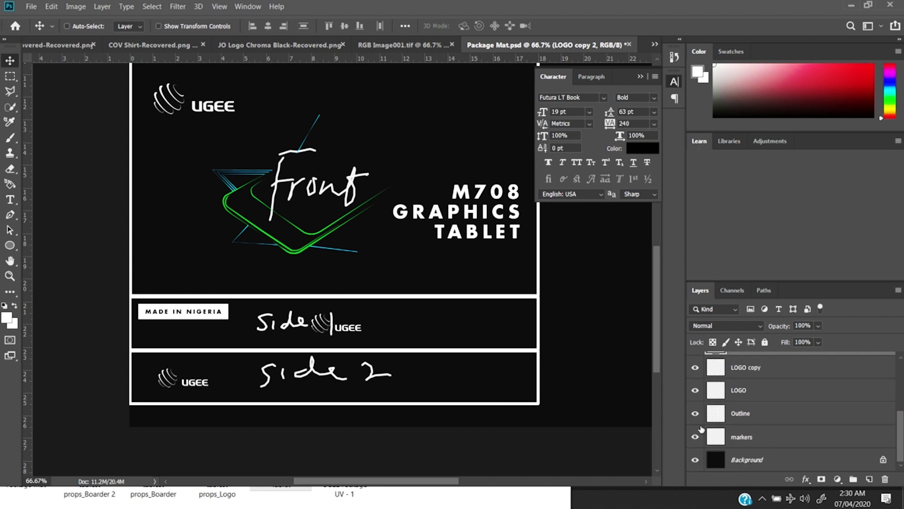
{"action": "left_click", "coordinate": [695, 436]}
{"action": "left_click", "coordinate": [696, 414]}
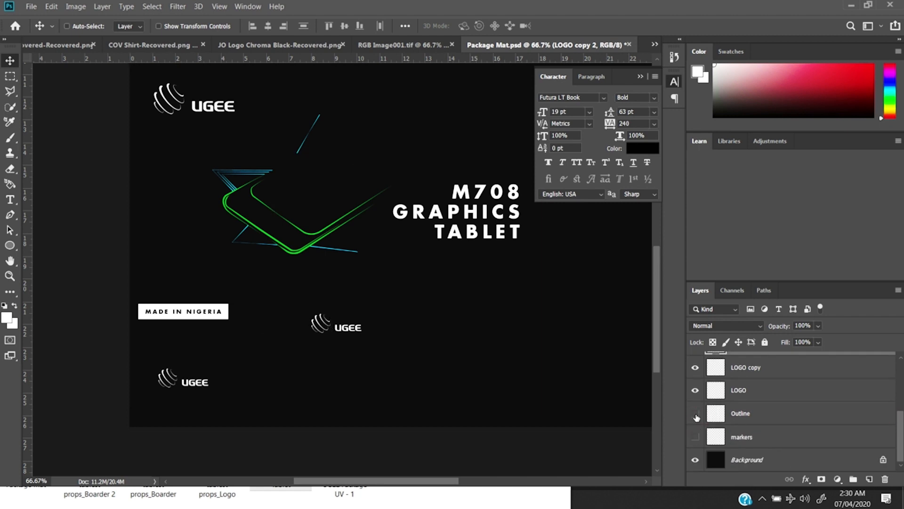
{"action": "left_click", "coordinate": [696, 414]}
Show the markers layer and move a duplicate of LOGO copy to the left end of the topmost strip beside the Back panel
{"action": "left_click_drag", "start_coordinate": [398, 227], "coordinate": [249, 401]}
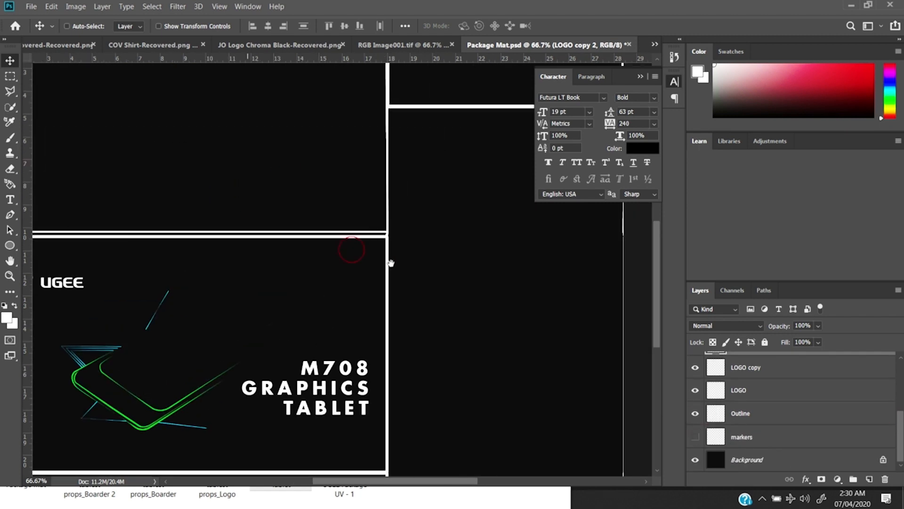
{"action": "left_click_drag", "start_coordinate": [405, 252], "coordinate": [267, 368]}
{"action": "left_click_drag", "start_coordinate": [343, 251], "coordinate": [402, 262]}
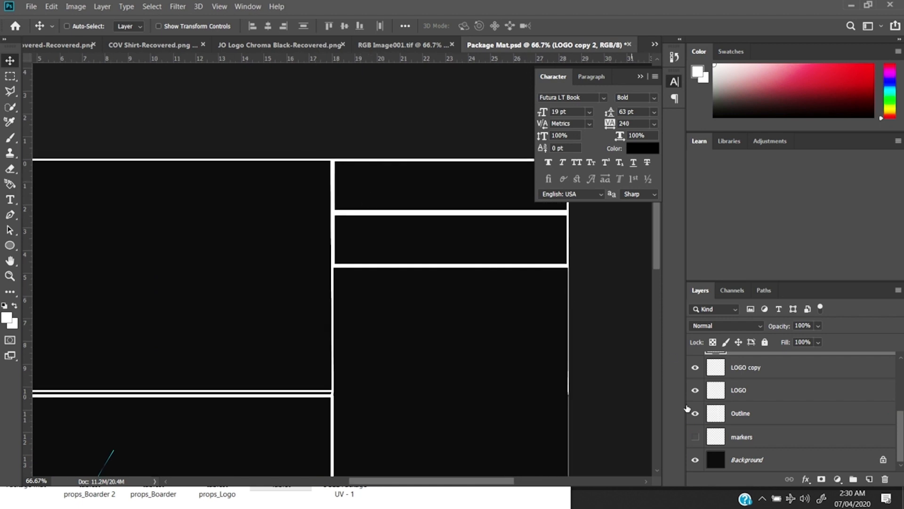
{"action": "left_click", "coordinate": [696, 436]}
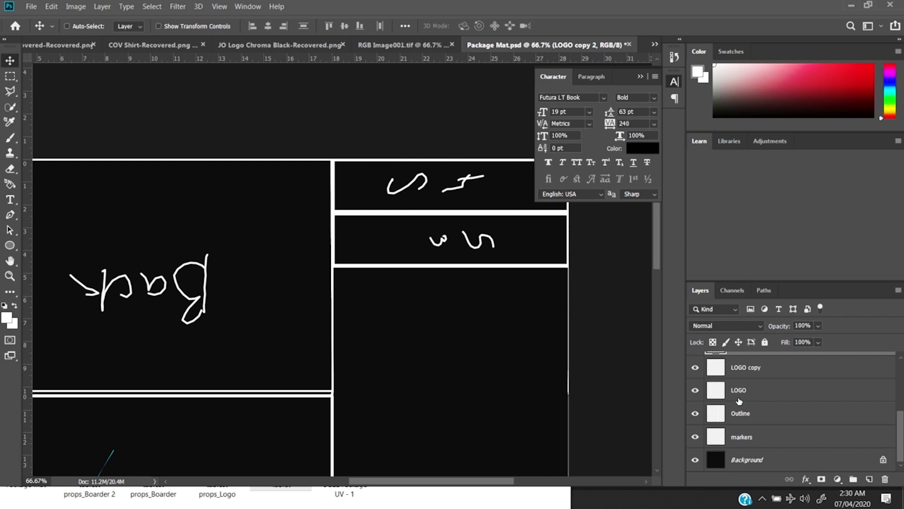
{"action": "left_click", "coordinate": [751, 374]}
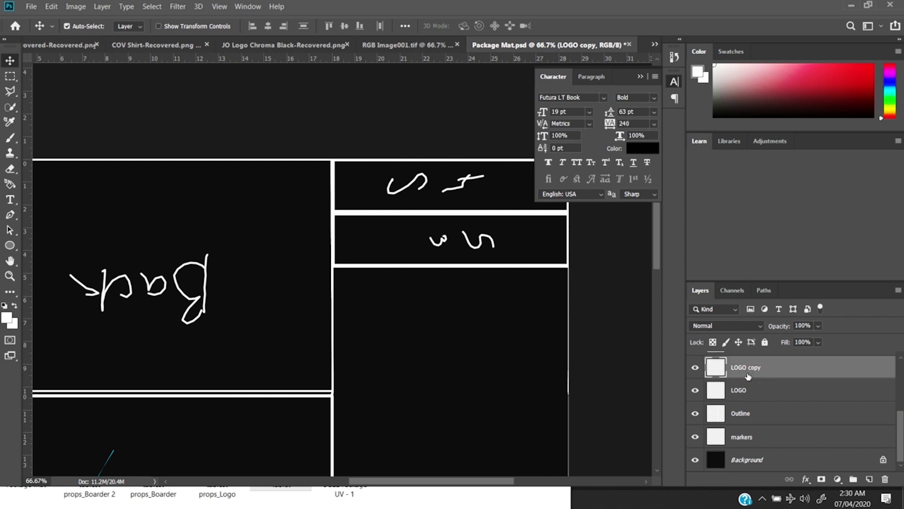
{"action": "key", "text": "ctrl+j"}
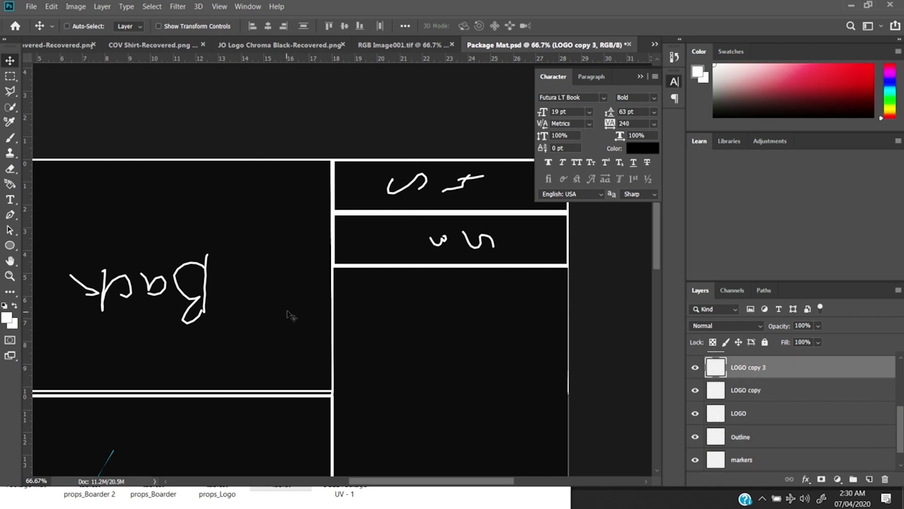
{"action": "left_click_drag", "start_coordinate": [287, 308], "coordinate": [366, 135]}
{"action": "left_click_drag", "start_coordinate": [214, 313], "coordinate": [416, 125]}
{"action": "left_click_drag", "start_coordinate": [458, 210], "coordinate": [235, 388]}
{"action": "left_click_drag", "start_coordinate": [259, 425], "coordinate": [258, 237]}
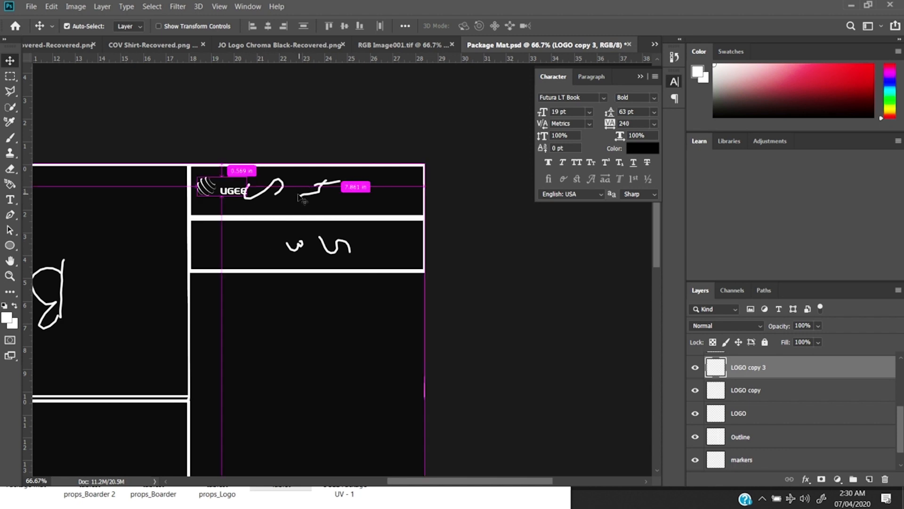
Rotate the logo in the topmost strip by -90° and scale it to 69.80% so it fits within the strip
{"action": "key", "text": "ctrl+t"}
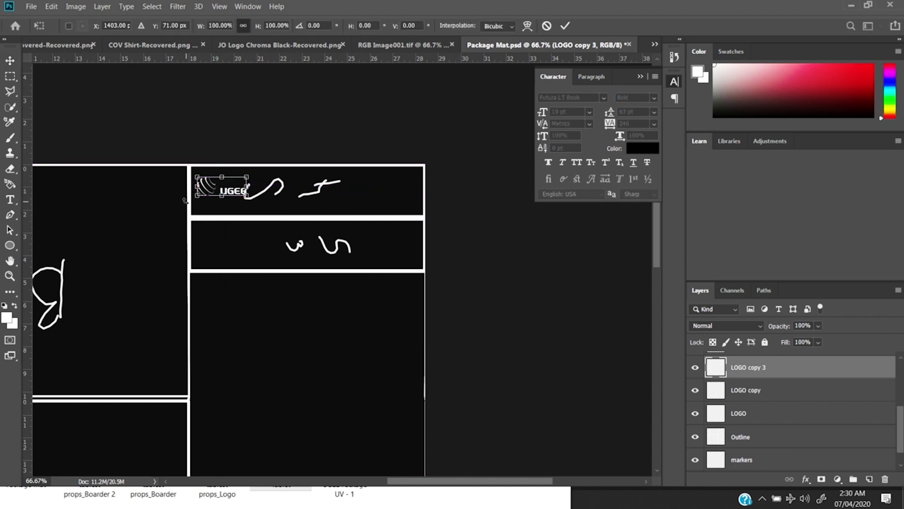
{"action": "left_click_drag", "start_coordinate": [184, 201], "coordinate": [235, 209]}
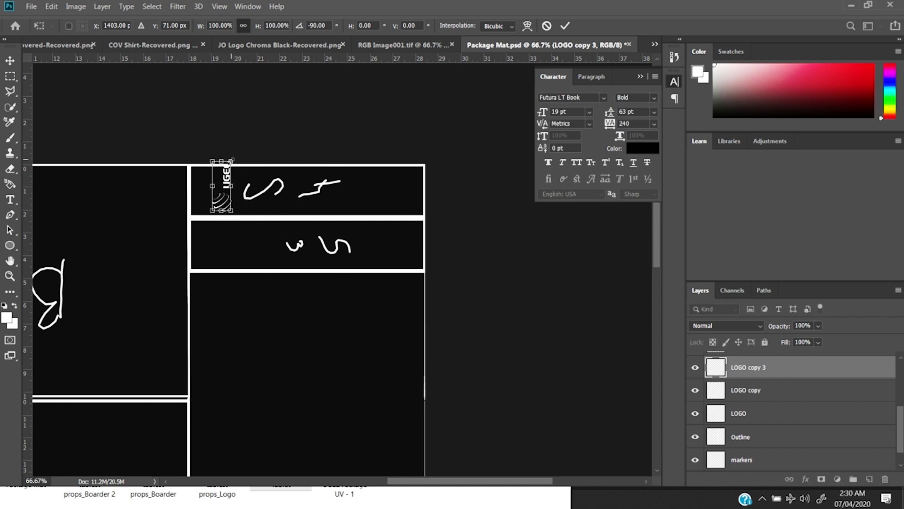
{"action": "left_click_drag", "start_coordinate": [231, 161], "coordinate": [206, 191]}
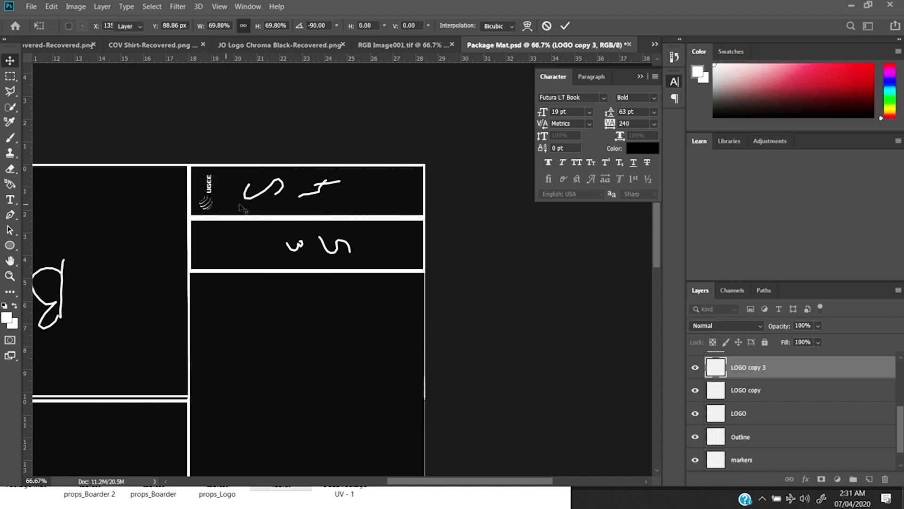
{"action": "key", "text": "Return"}
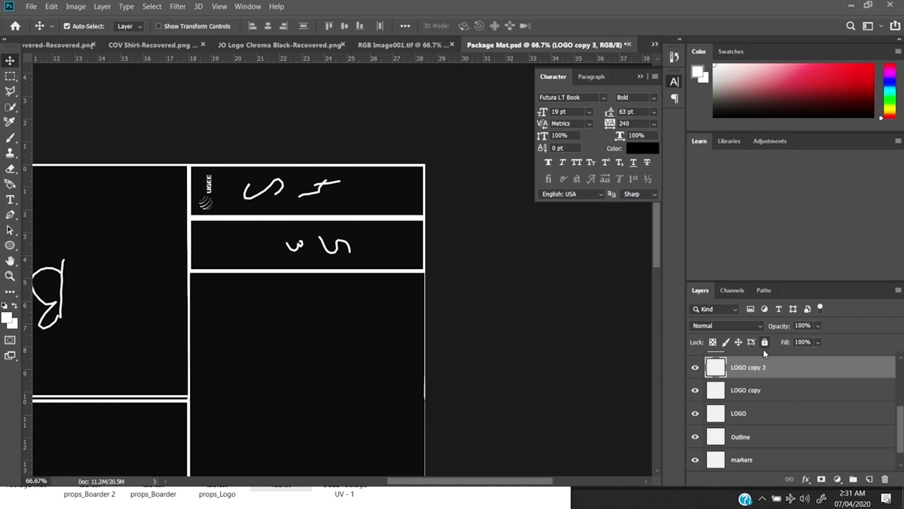
Duplicate the rotated logo to the right end of the second strip beside the Back panel and turn the copy upside down
{"action": "key", "text": "ctrl+j"}
{"action": "left_click_drag", "start_coordinate": [212, 191], "coordinate": [401, 246]}
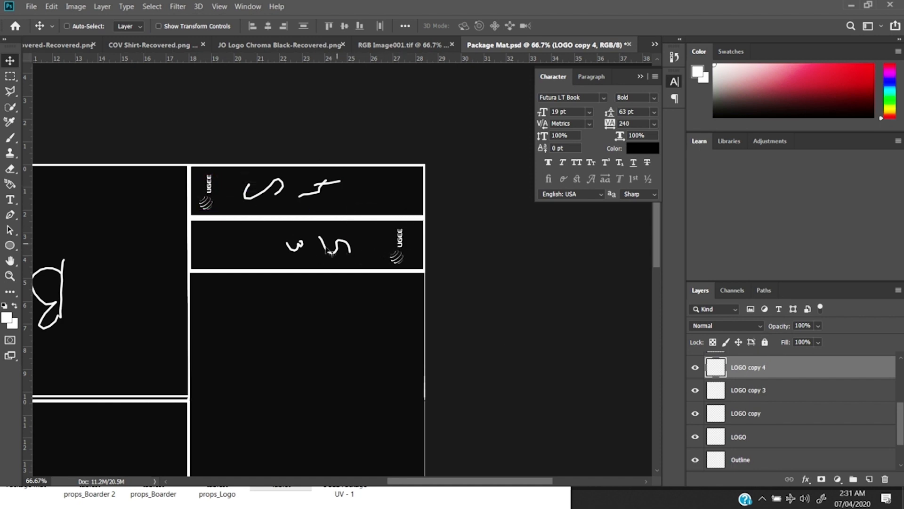
{"action": "key", "text": "ctrl+t"}
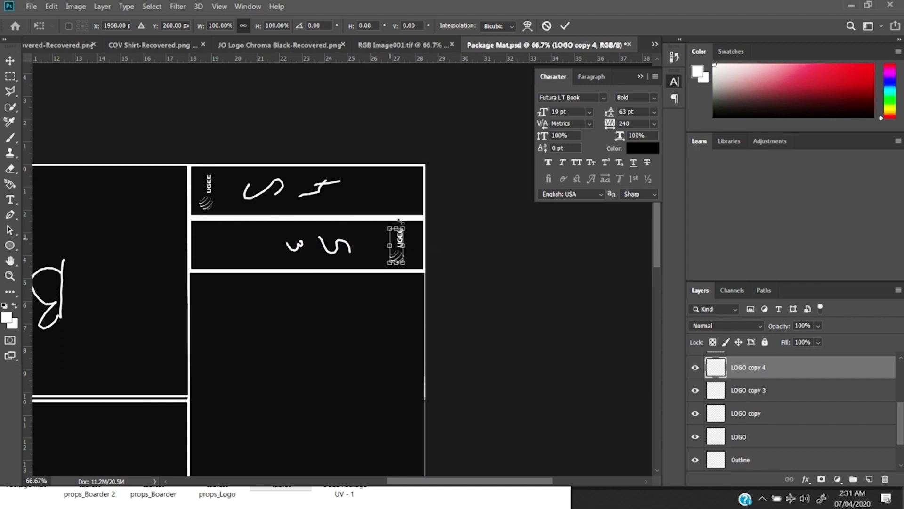
{"action": "left_click_drag", "start_coordinate": [411, 276], "coordinate": [401, 227]}
{"action": "key", "text": "Return"}
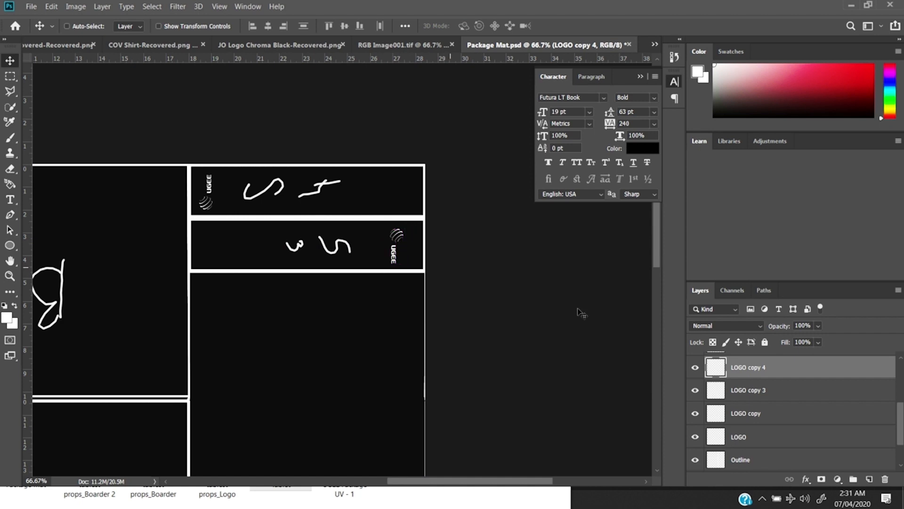
Hide the markers layer and save Package Mat.psd
{"action": "left_click_drag", "start_coordinate": [900, 431], "coordinate": [899, 447]}
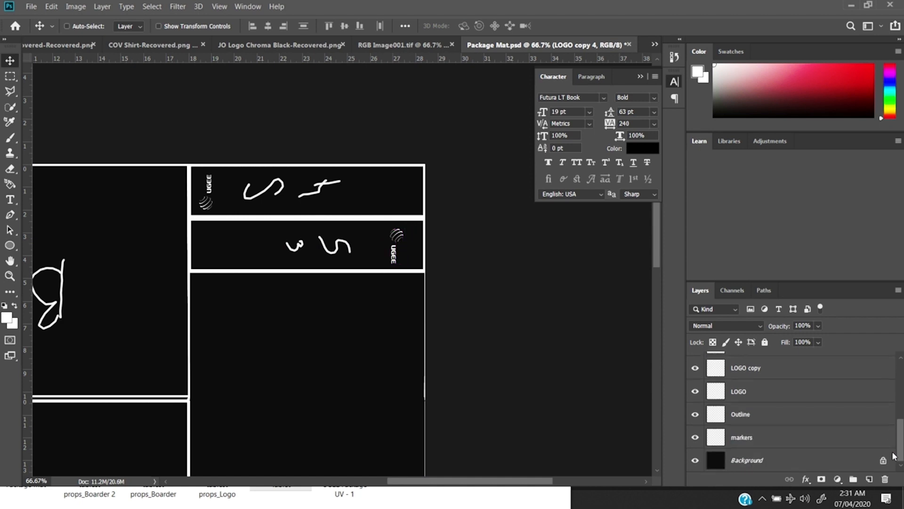
{"action": "left_click", "coordinate": [695, 438]}
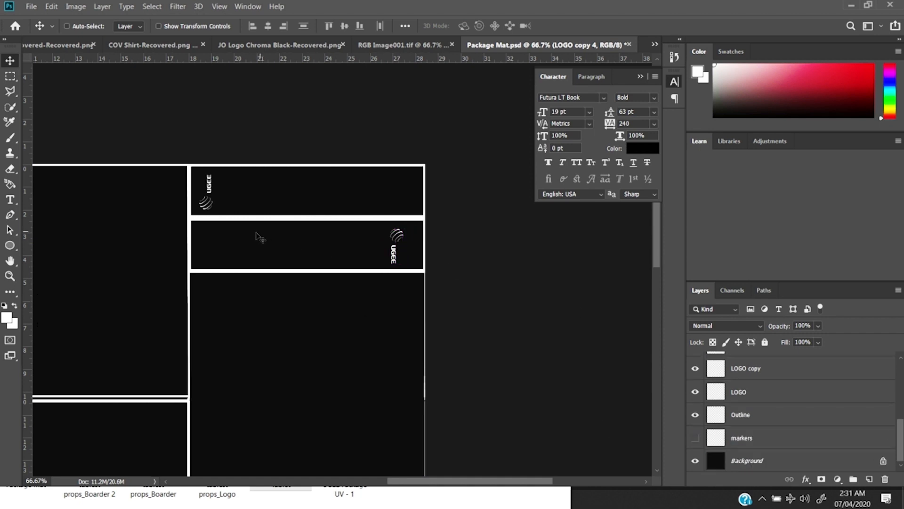
{"action": "left_click_drag", "start_coordinate": [252, 247], "coordinate": [326, 209]}
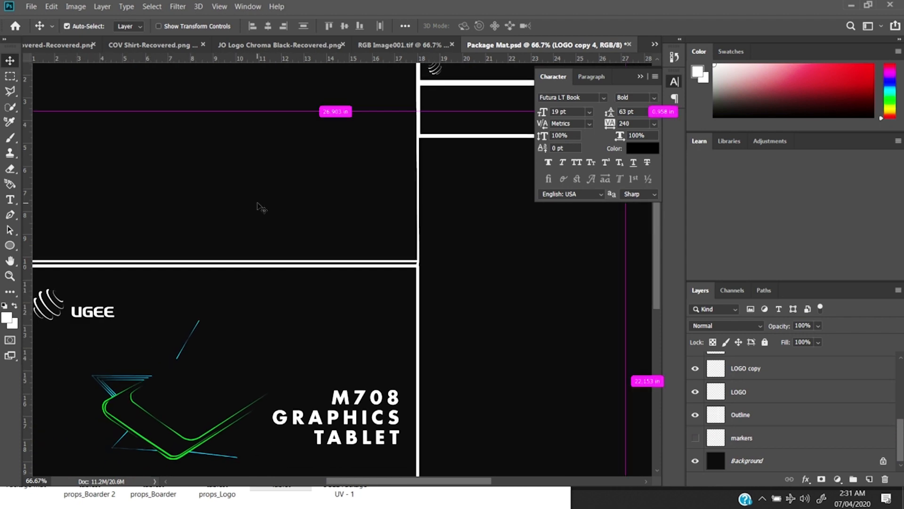
{"action": "key", "text": "ctrl+minus"}
{"action": "key", "text": "ctrl+minus"}
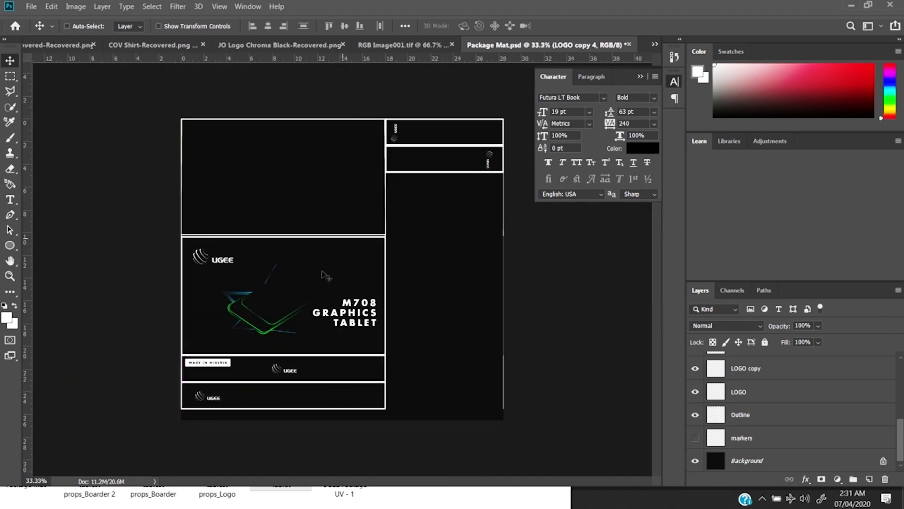
{"action": "left_click", "coordinate": [32, 7]}
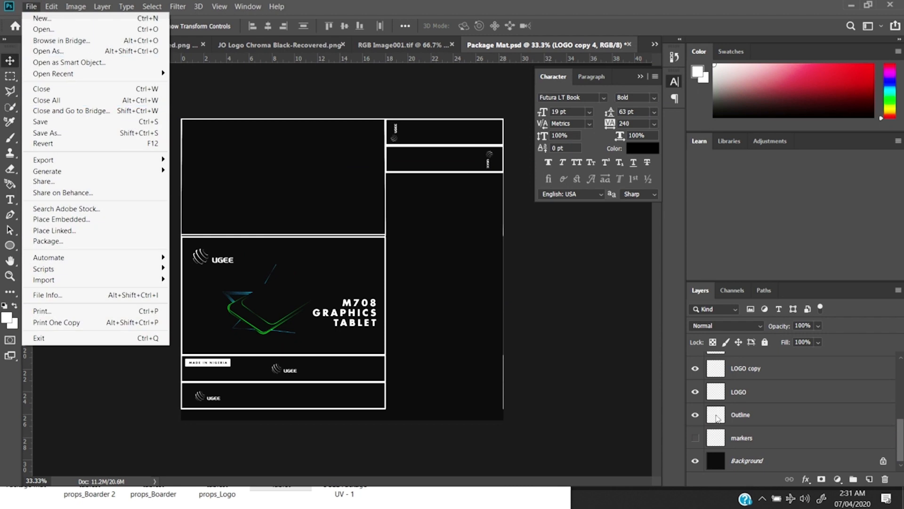
{"action": "left_click", "coordinate": [44, 124]}
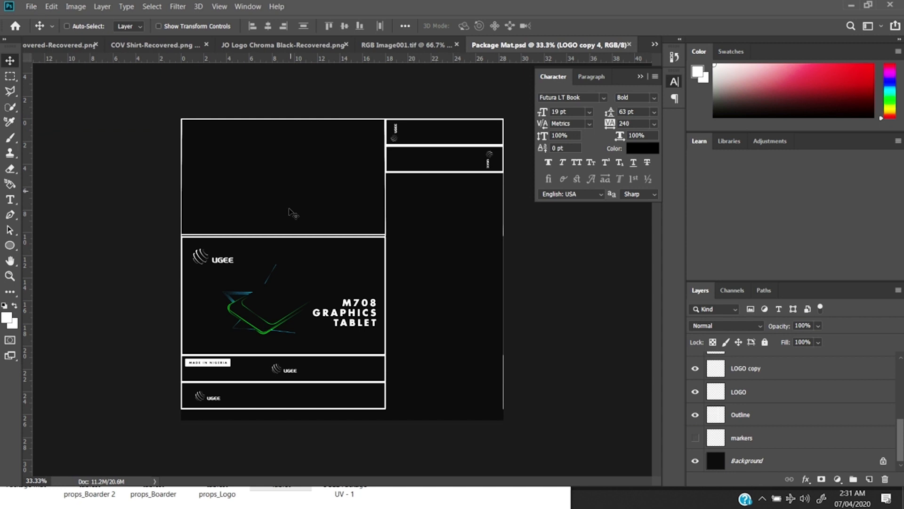
{"action": "left_click", "coordinate": [497, 498]}
{"action": "left_click_drag", "start_coordinate": [456, 325], "coordinate": [688, 44]}
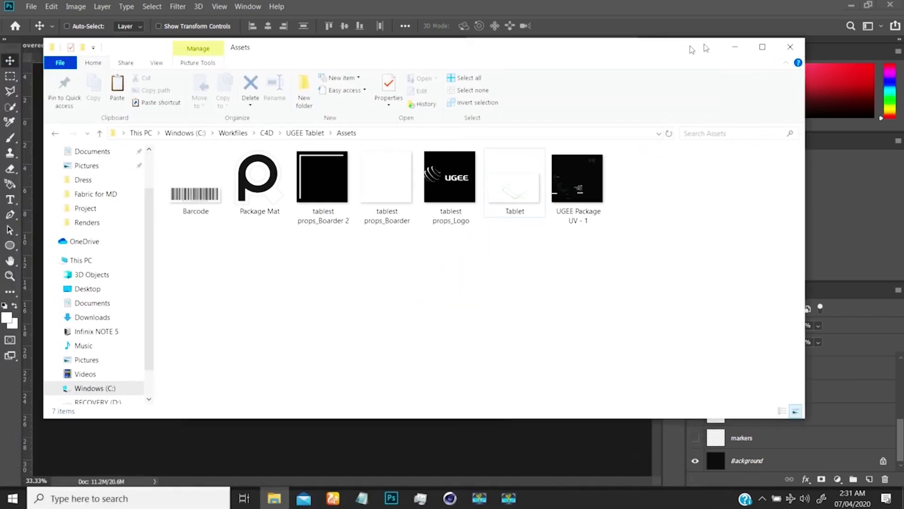
{"action": "left_click", "coordinate": [763, 41]}
Switch to Cinema 4D and reload the saved Package Mat.psd image in the Mat material's color texture
{"action": "left_click", "coordinate": [451, 499]}
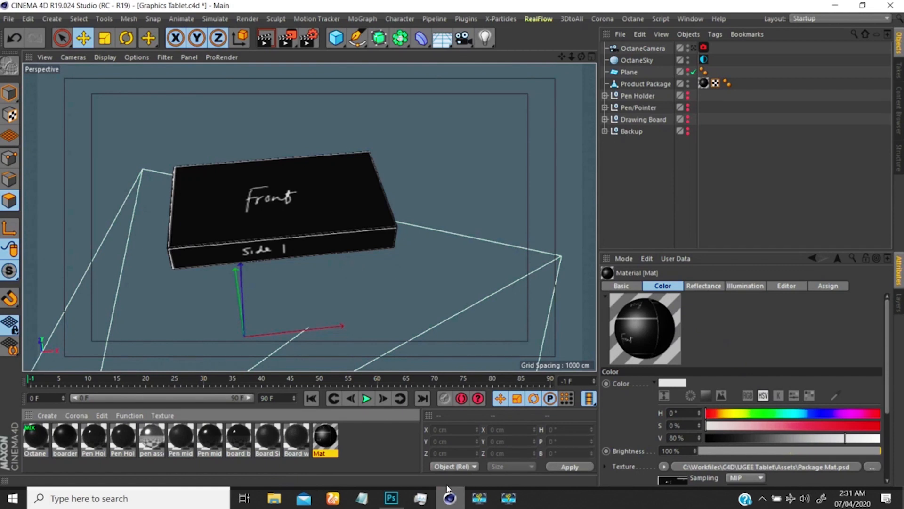
{"action": "left_click_drag", "start_coordinate": [332, 213], "coordinate": [325, 333], "text": "alt"}
{"action": "left_click_drag", "start_coordinate": [312, 194], "coordinate": [338, 378], "text": "alt"}
{"action": "double_click", "coordinate": [323, 437]}
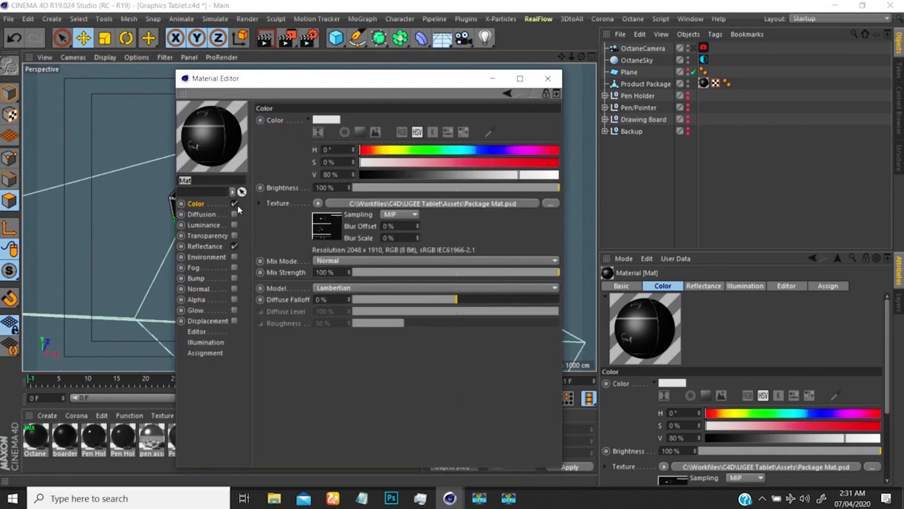
{"action": "left_click", "coordinate": [324, 225]}
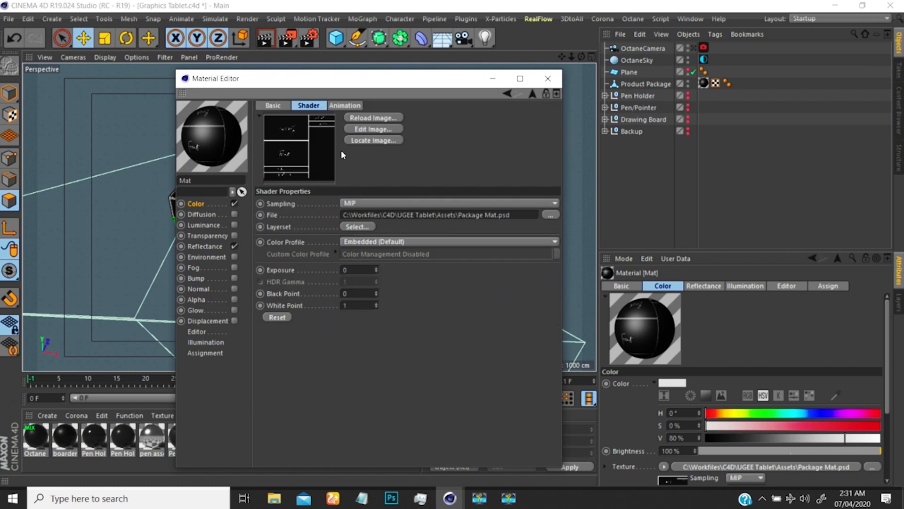
{"action": "left_click", "coordinate": [365, 117]}
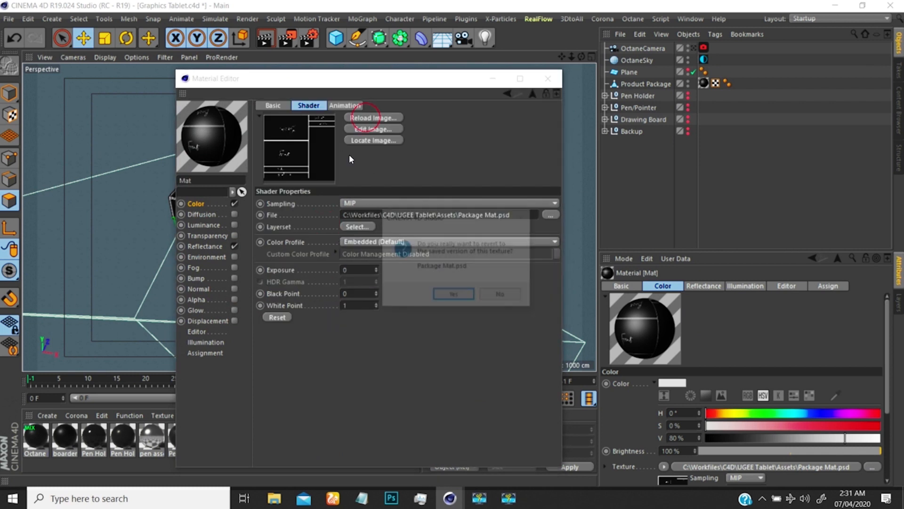
{"action": "left_click", "coordinate": [454, 296]}
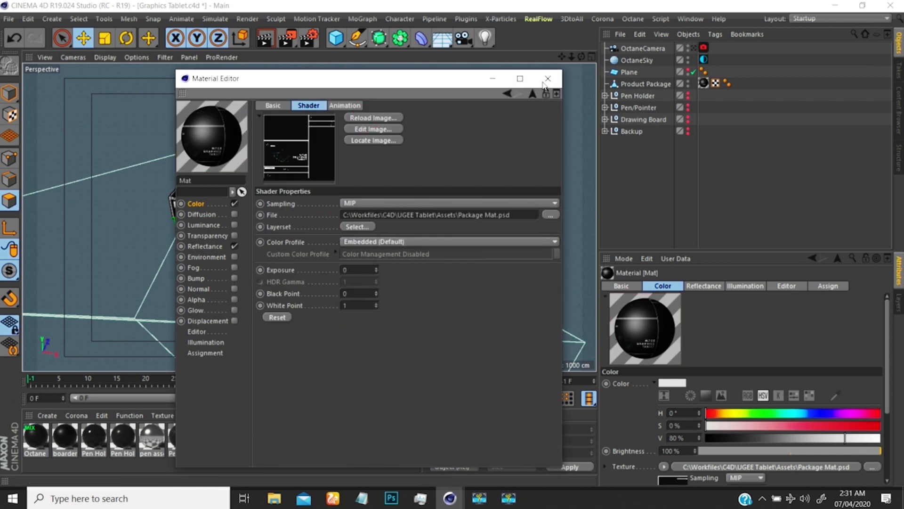
{"action": "left_click", "coordinate": [547, 79]}
Set the Mat material's texture preview size to No Scaling in its editor display settings
{"action": "scroll", "coordinate": [318, 205], "scroll_direction": "up", "scroll_amount": 8}
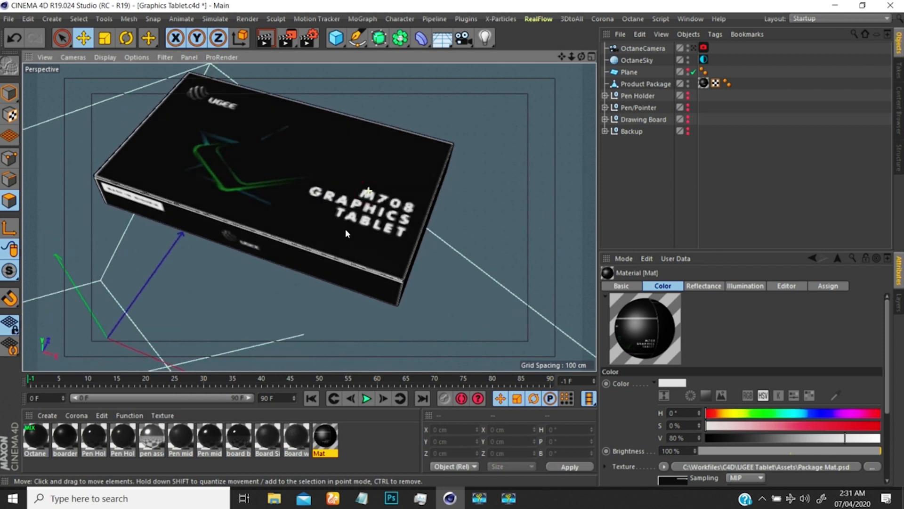
{"action": "scroll", "coordinate": [380, 210], "scroll_direction": "down", "scroll_amount": 5}
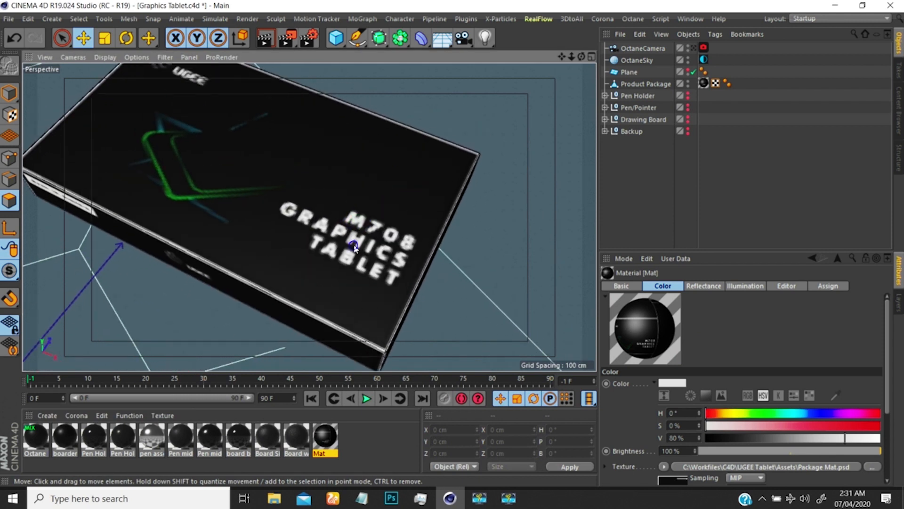
{"action": "left_click_drag", "start_coordinate": [356, 234], "coordinate": [354, 225], "text": "alt"}
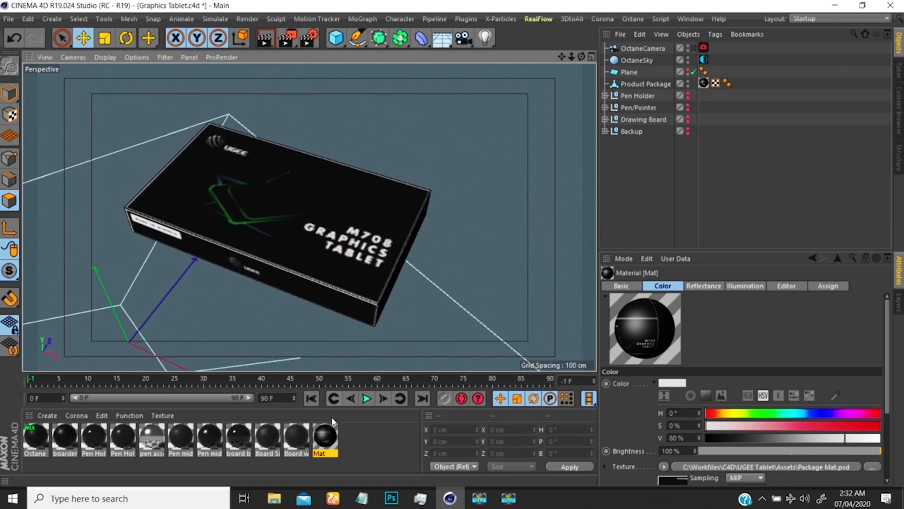
{"action": "double_click", "coordinate": [323, 437]}
{"action": "left_click", "coordinate": [198, 332]}
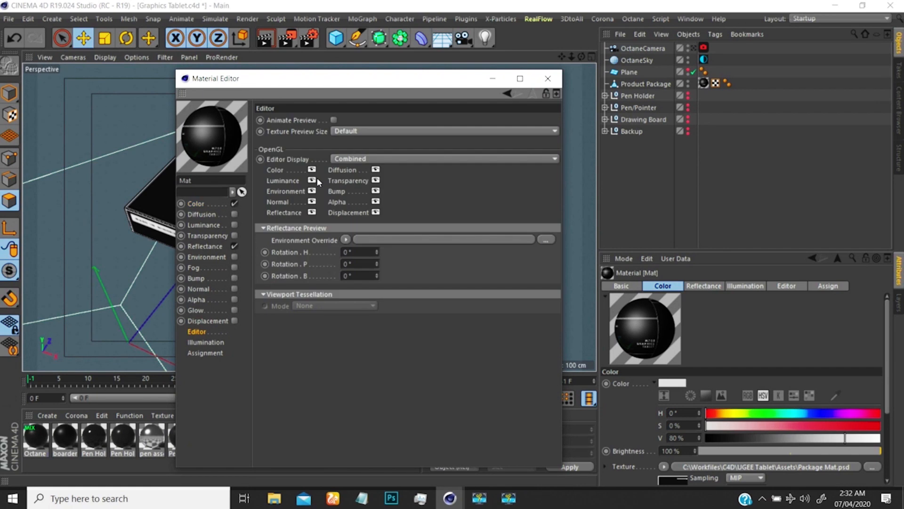
{"action": "left_click", "coordinate": [339, 131]}
{"action": "left_click", "coordinate": [346, 149]}
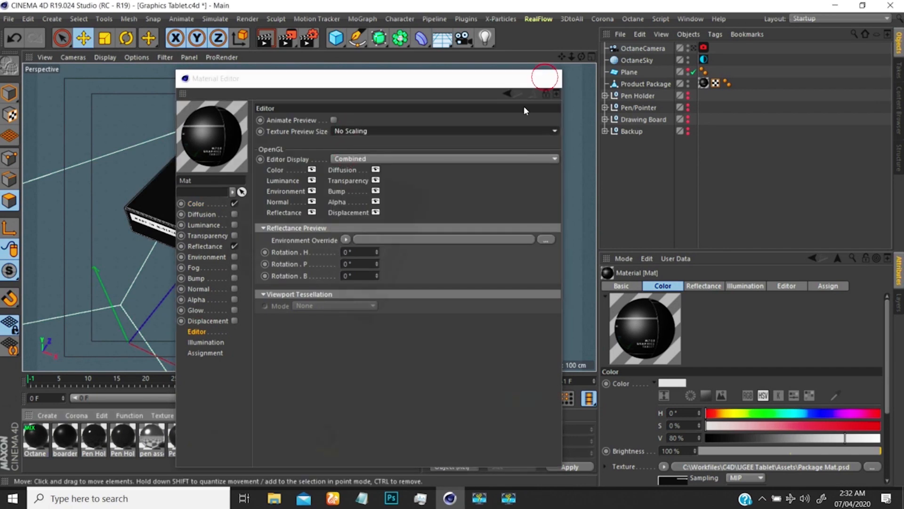
{"action": "left_click", "coordinate": [547, 78]}
Inspect the box's white edges, switch to Photoshop, and save Package Mat.psd with its Outline layer hidden
{"action": "left_click_drag", "start_coordinate": [282, 240], "coordinate": [359, 242], "text": "alt"}
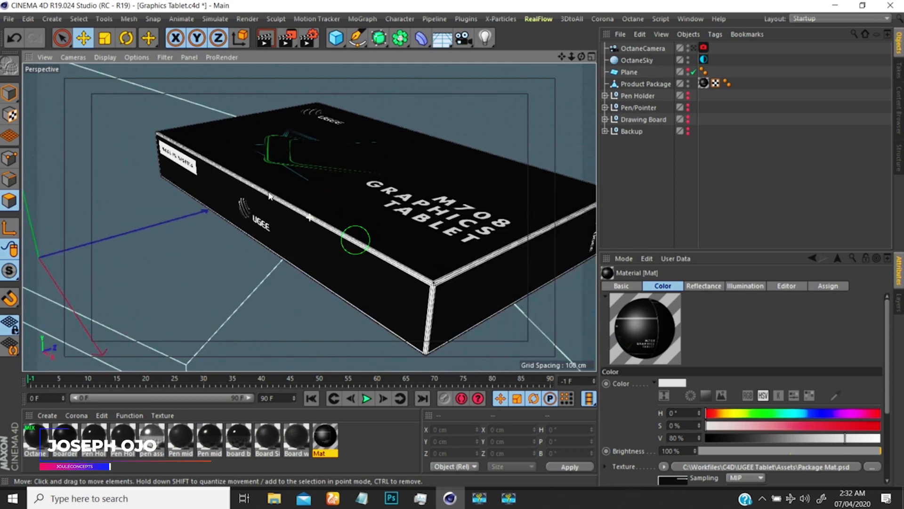
{"action": "scroll", "coordinate": [356, 244], "scroll_direction": "up", "scroll_amount": 5}
{"action": "scroll", "coordinate": [350, 245], "scroll_direction": "down", "scroll_amount": 1}
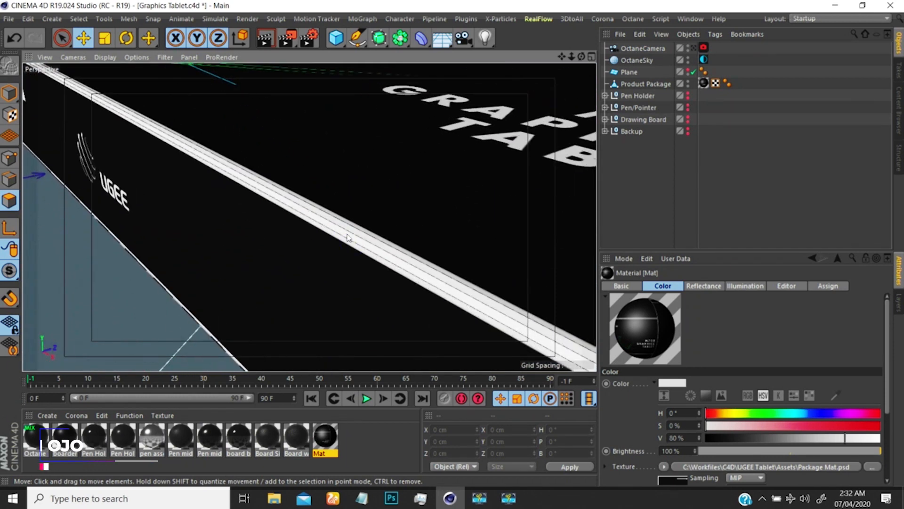
{"action": "scroll", "coordinate": [353, 226], "scroll_direction": "down", "scroll_amount": 5}
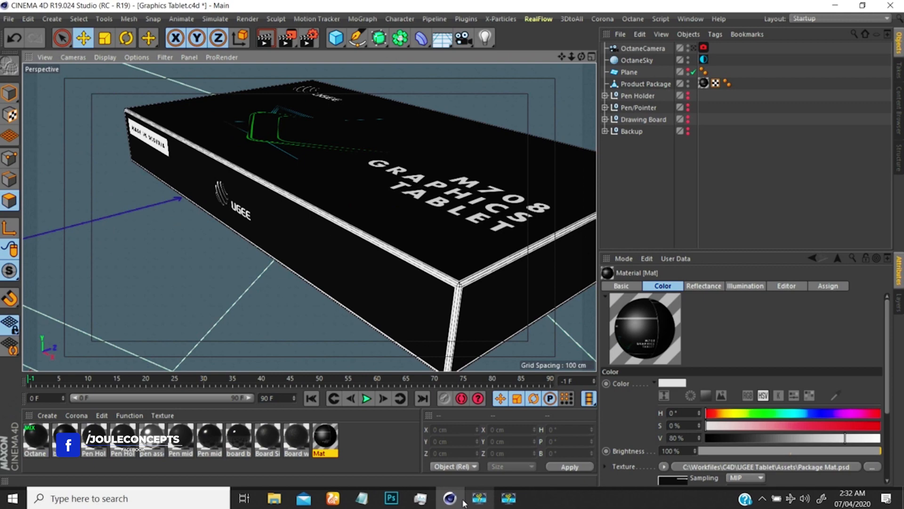
{"action": "left_click", "coordinate": [391, 498]}
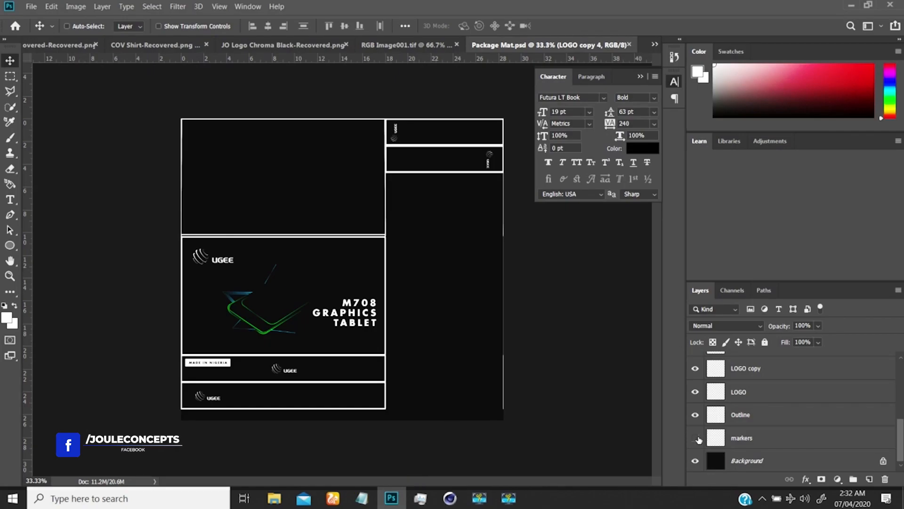
{"action": "left_click", "coordinate": [695, 415]}
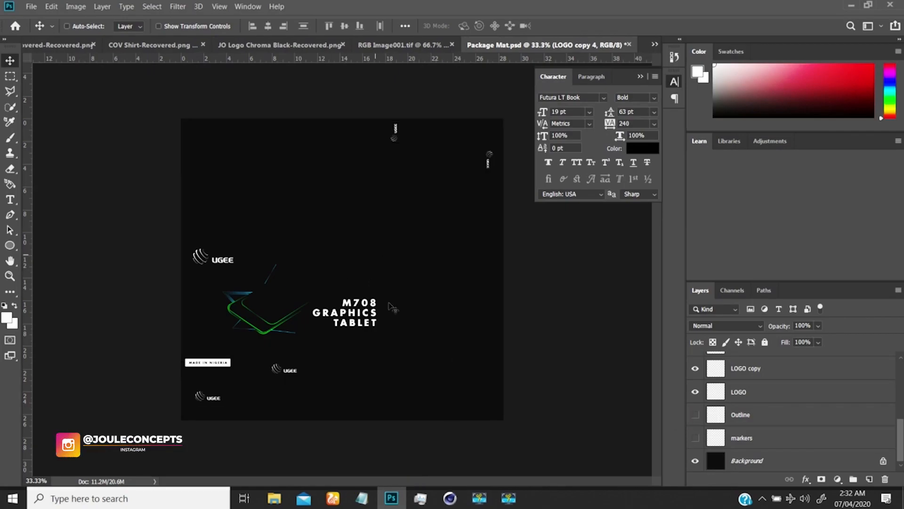
{"action": "left_click", "coordinate": [32, 6]}
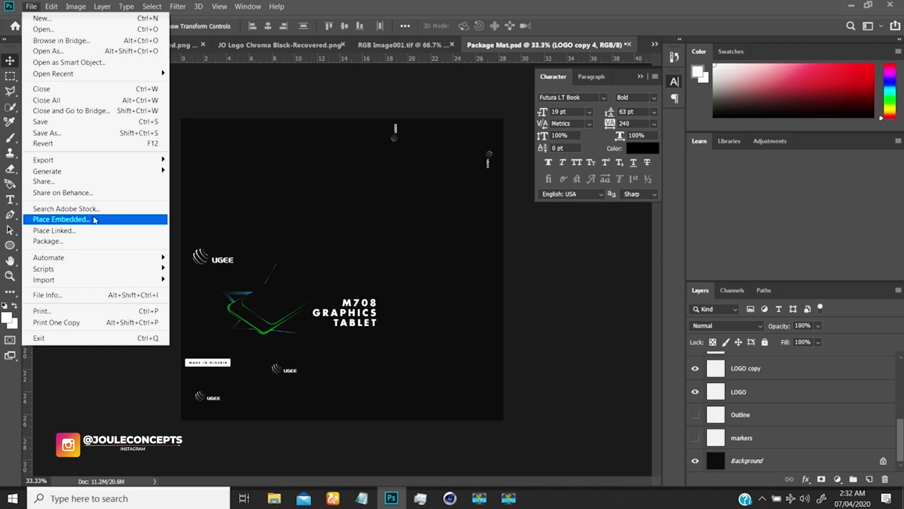
{"action": "left_click", "coordinate": [47, 132]}
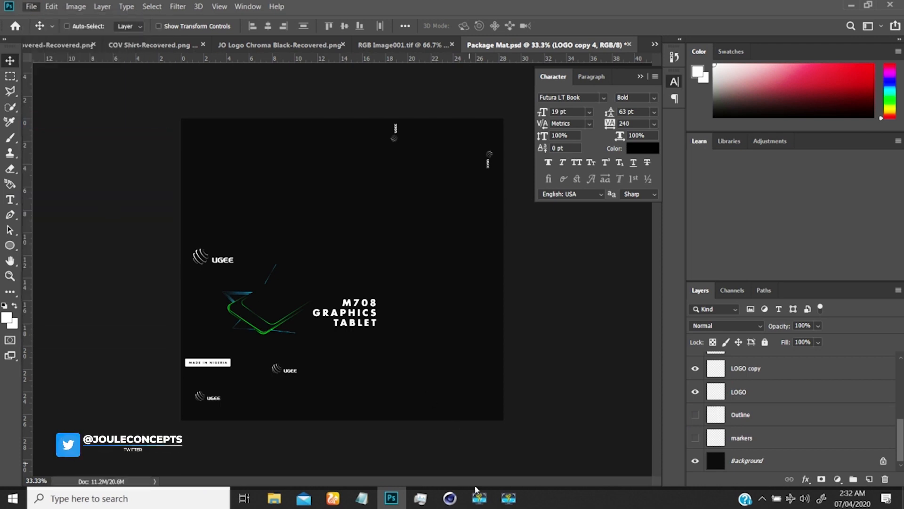
Switch back to Cinema 4D and reload Mat's color texture with the outline-free version of Package Mat.psd
{"action": "left_click", "coordinate": [450, 498]}
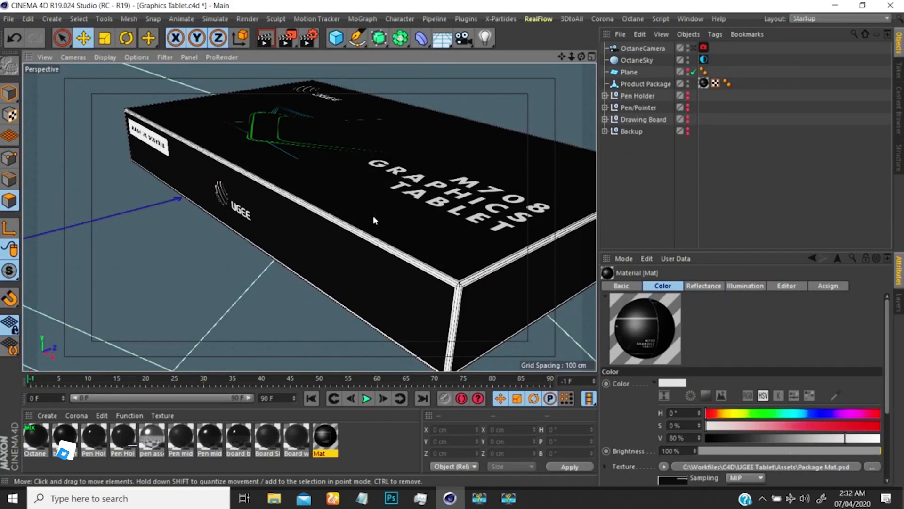
{"action": "double_click", "coordinate": [325, 442]}
{"action": "left_click_drag", "start_coordinate": [354, 78], "coordinate": [593, 53]}
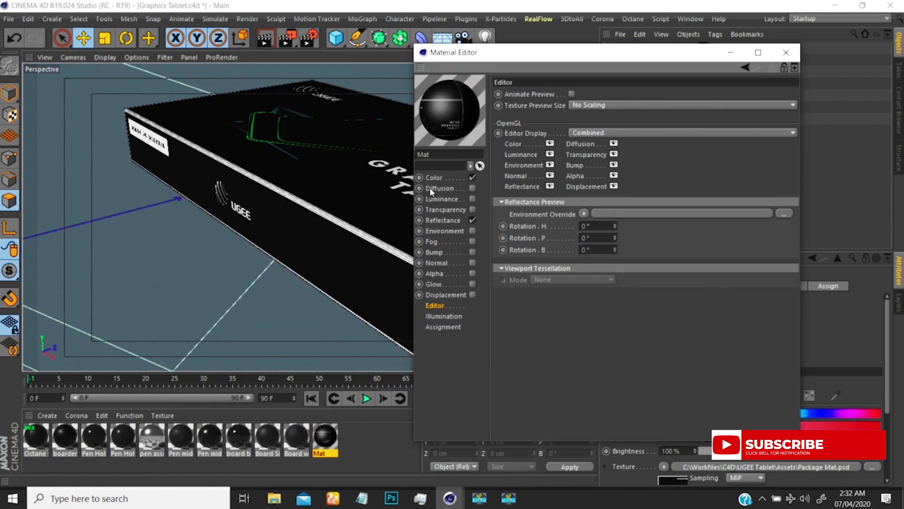
{"action": "left_click", "coordinate": [434, 177]}
{"action": "left_click", "coordinate": [558, 201]}
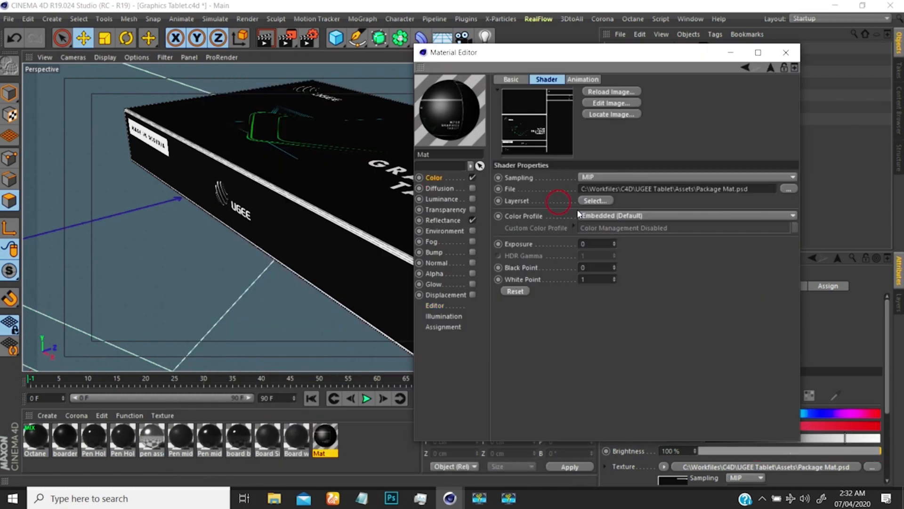
{"action": "left_click", "coordinate": [610, 92]}
{"action": "left_click", "coordinate": [455, 296]}
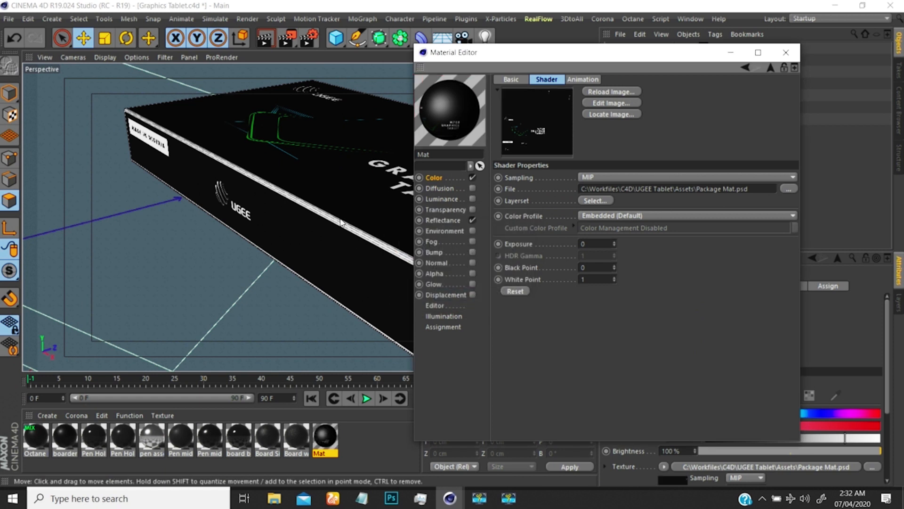
{"action": "left_click", "coordinate": [786, 52]}
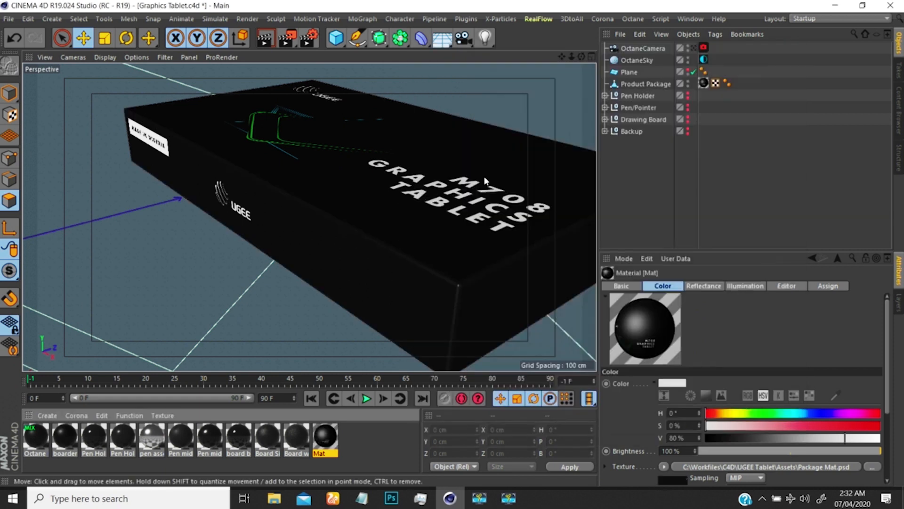
Inspect the artwork on the box, switch to the Texture props.c4d project, and look through its Camera
{"action": "left_click_drag", "start_coordinate": [382, 199], "coordinate": [351, 213], "text": "alt"}
{"action": "right_click_drag", "start_coordinate": [252, 157], "coordinate": [282, 130], "text": "alt"}
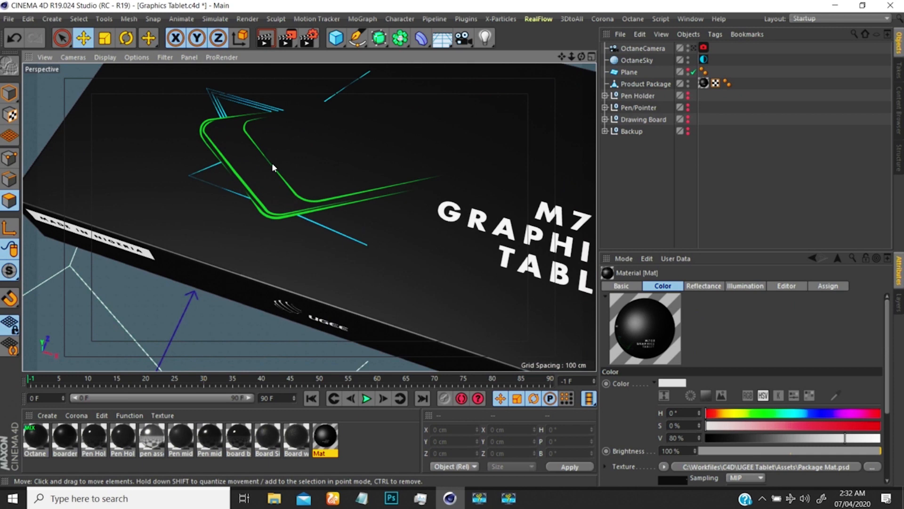
{"action": "key", "text": "v"}
{"action": "mouse_move", "coordinate": [335, 184]}
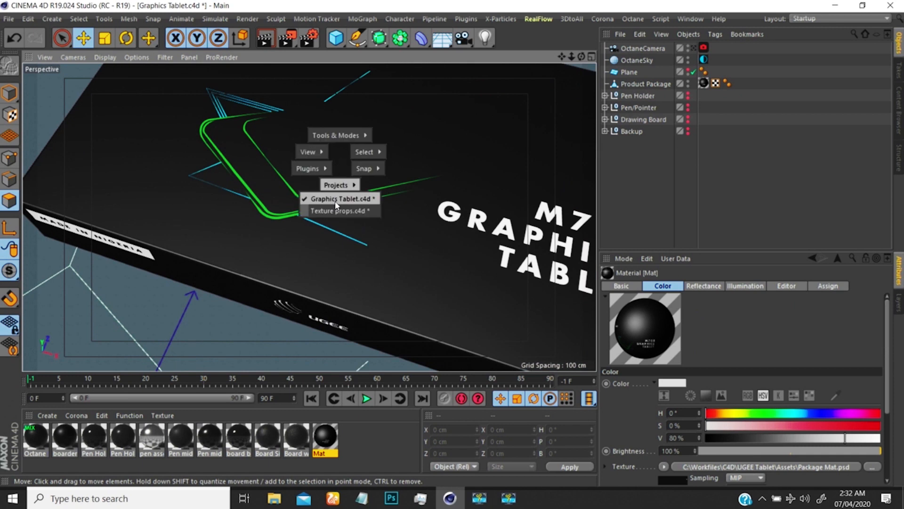
{"action": "left_click", "coordinate": [331, 211]}
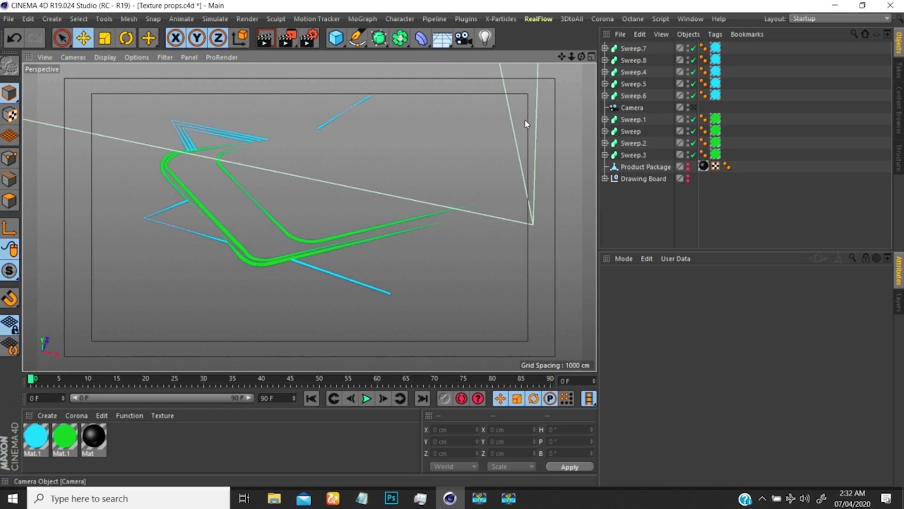
{"action": "right_click_drag", "start_coordinate": [335, 181], "coordinate": [266, 242], "text": "alt"}
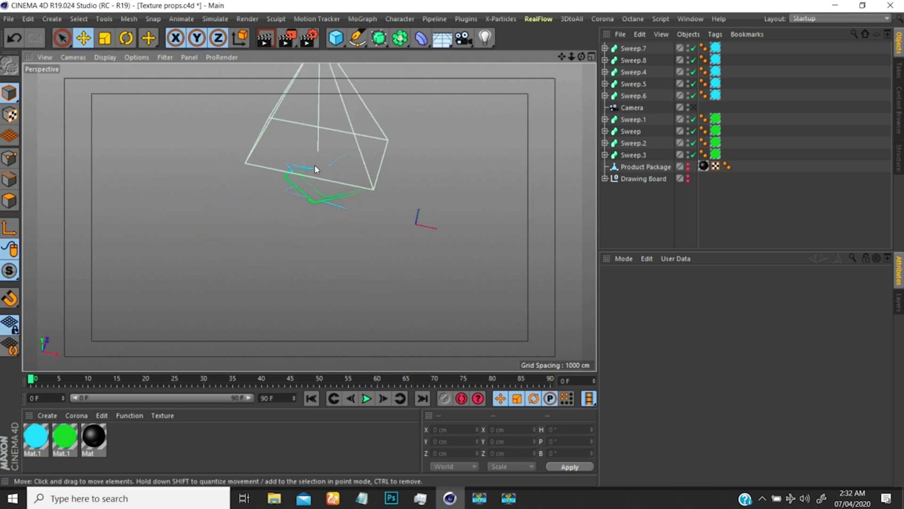
{"action": "middle_click_drag", "start_coordinate": [315, 165], "coordinate": [276, 257], "text": "alt"}
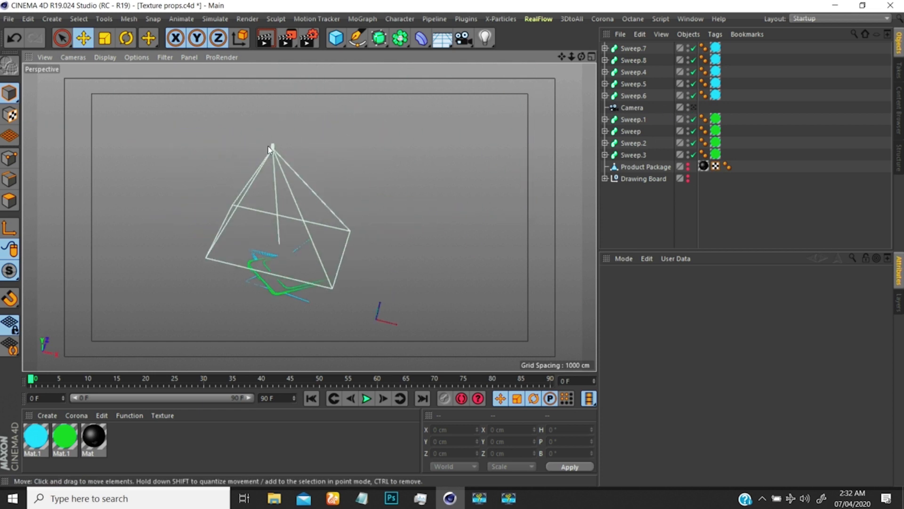
{"action": "left_click", "coordinate": [693, 108]}
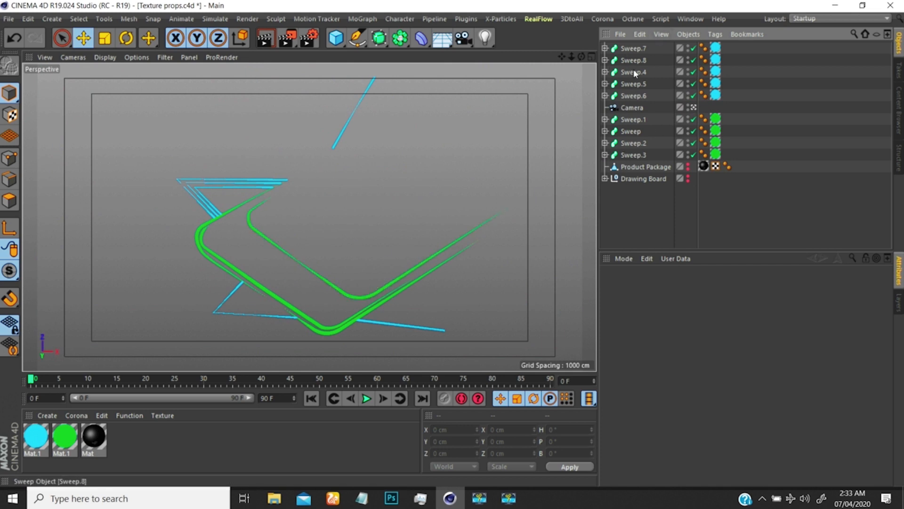
Disable all nine Sweep generators, leaving their splines displayed, and select the spline belonging to Sweep.8
{"action": "left_click", "coordinate": [605, 155]}
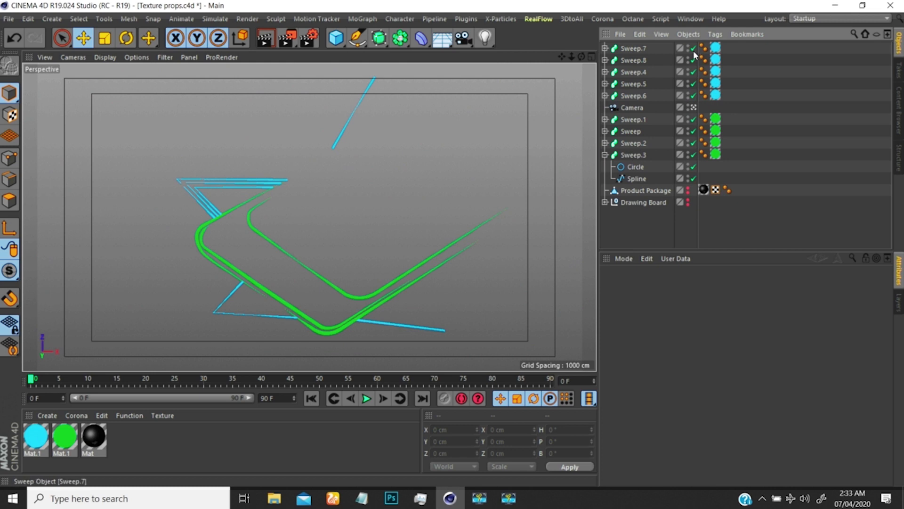
{"action": "left_click_drag", "start_coordinate": [695, 83], "coordinate": [694, 96]}
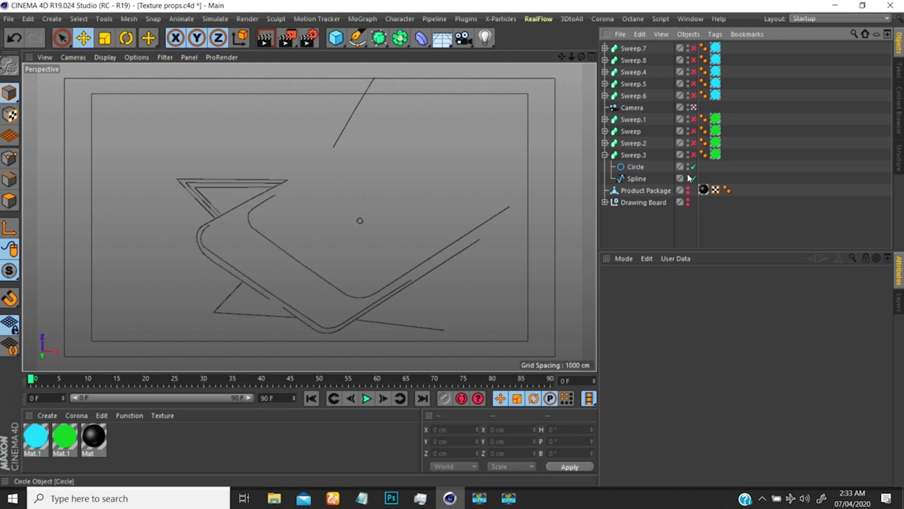
{"action": "left_click", "coordinate": [605, 155]}
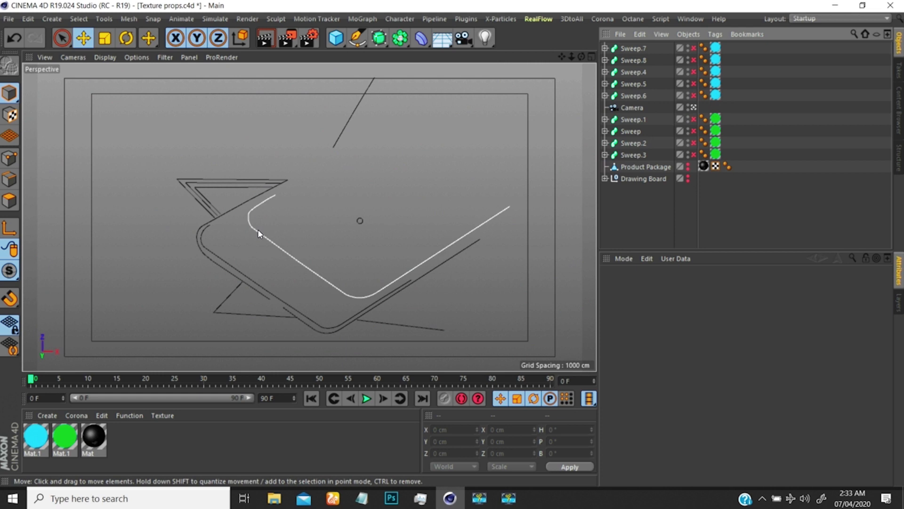
{"action": "left_click", "coordinate": [349, 117]}
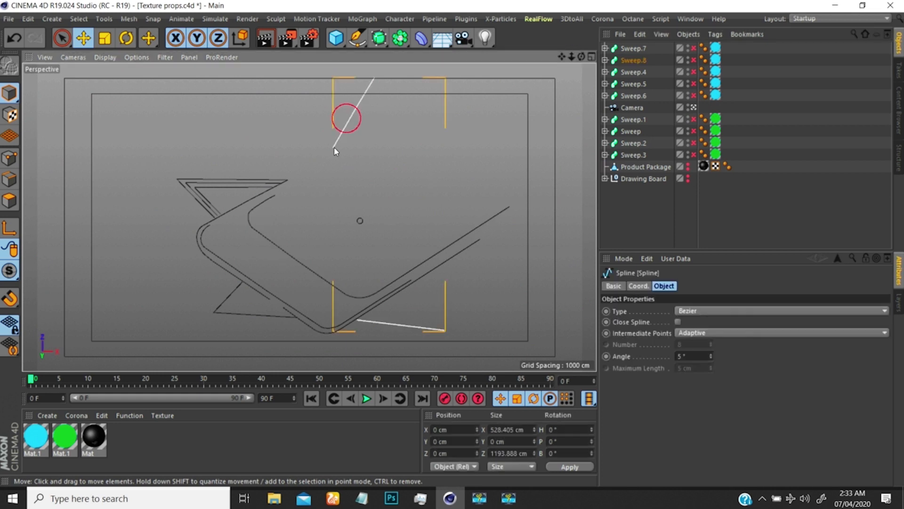
Examine the spline paths behind the tablet artwork by selecting them individually in the perspective view, and clear the selection
{"action": "left_click", "coordinate": [201, 207]}
{"action": "left_click", "coordinate": [209, 190]}
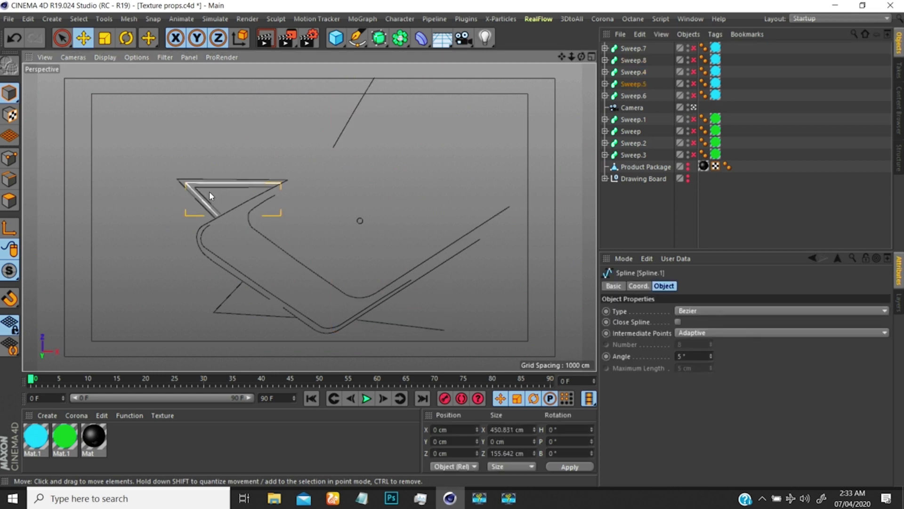
{"action": "left_click", "coordinate": [219, 266]}
{"action": "left_click", "coordinate": [222, 254]}
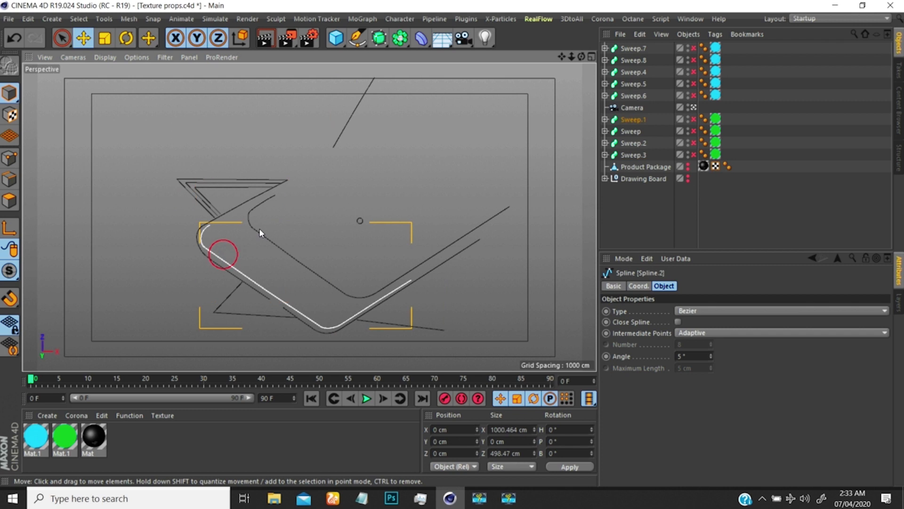
{"action": "left_click", "coordinate": [260, 240]}
{"action": "left_click", "coordinate": [228, 297]}
{"action": "left_click", "coordinate": [383, 312]}
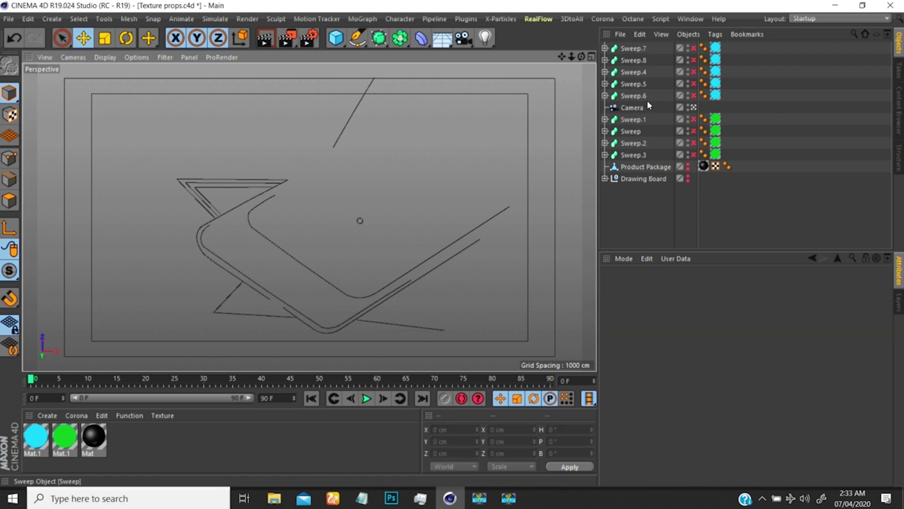
Inspect the Spline path and Circle profile inside Sweep.3, and enable the Sweep.3 generator
{"action": "left_click", "coordinate": [632, 155]}
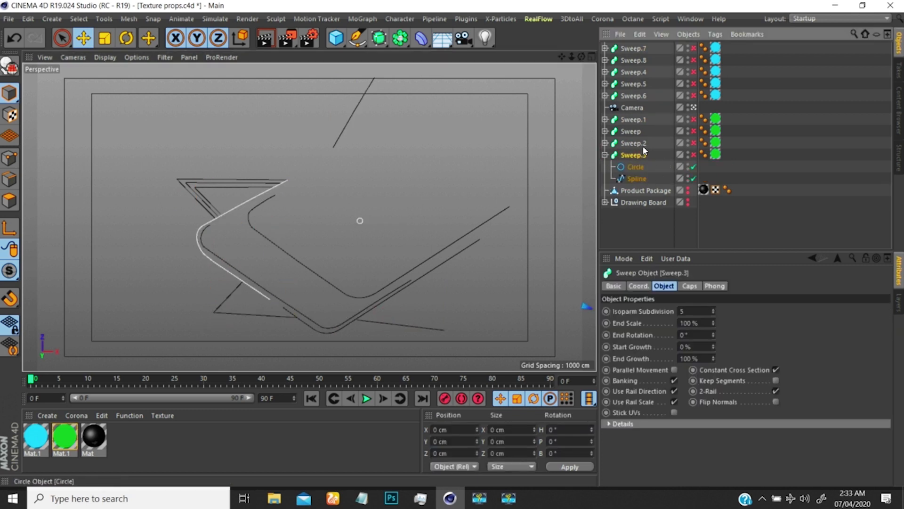
{"action": "left_click", "coordinate": [635, 177]}
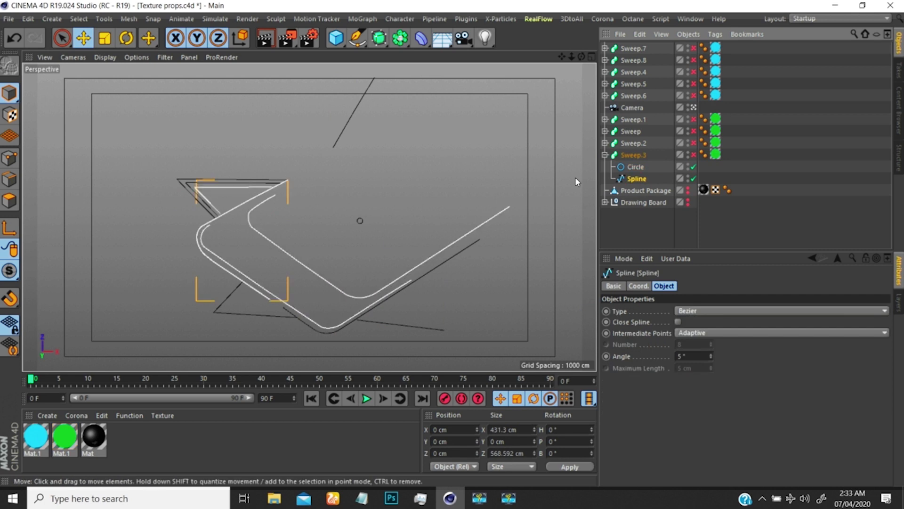
{"action": "left_click", "coordinate": [623, 168]}
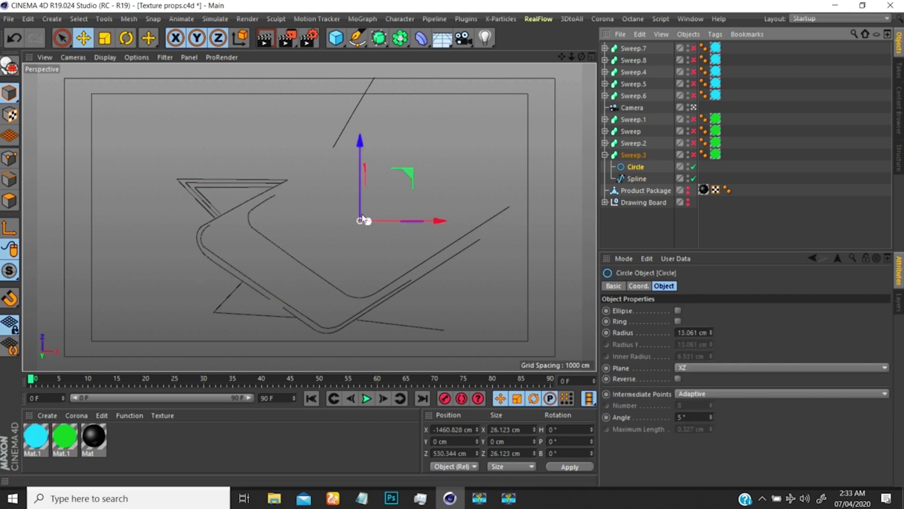
{"action": "left_click", "coordinate": [633, 155]}
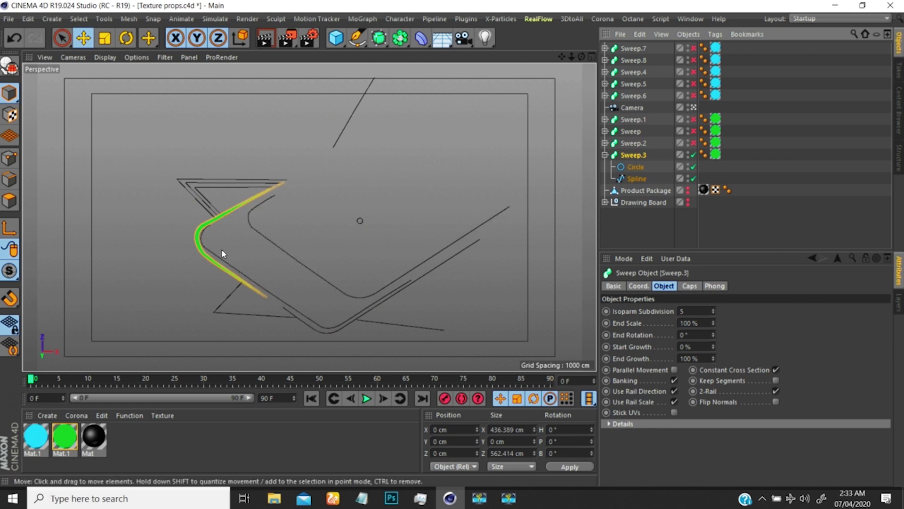
Leave the scene camera's view and expand the details of Sweep.3 to show its Scale curve
{"action": "left_click", "coordinate": [694, 108]}
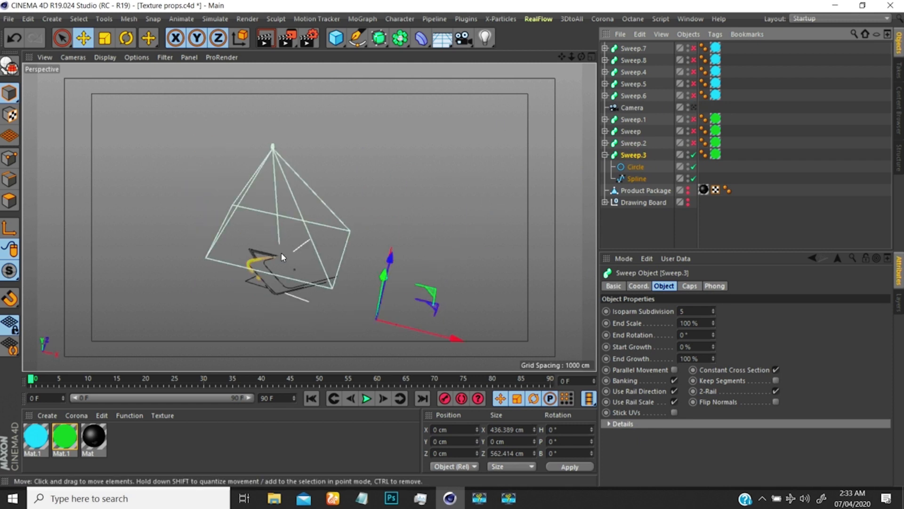
{"action": "right_click_drag", "start_coordinate": [259, 264], "coordinate": [385, 157], "text": "alt"}
{"action": "right_click_drag", "start_coordinate": [282, 252], "coordinate": [325, 210], "text": "alt"}
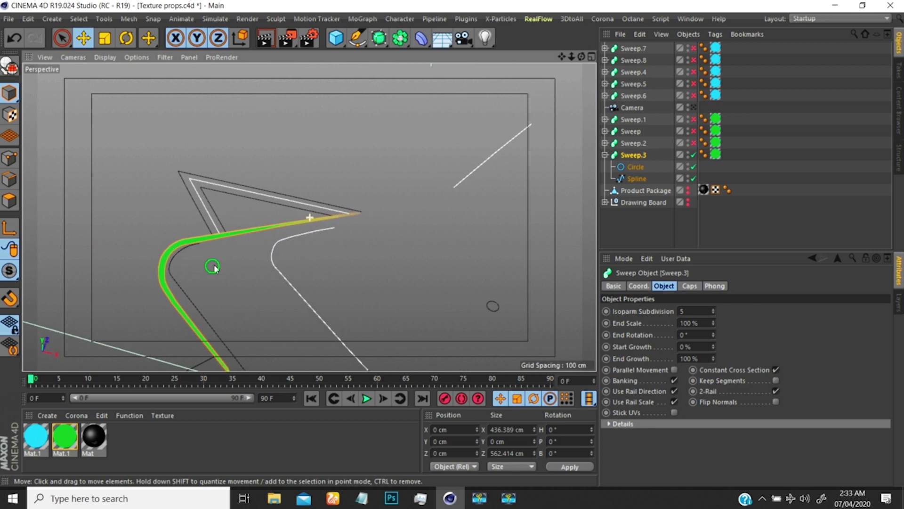
{"action": "middle_click_drag", "start_coordinate": [215, 269], "coordinate": [279, 202], "text": "alt"}
{"action": "left_click", "coordinate": [631, 158]}
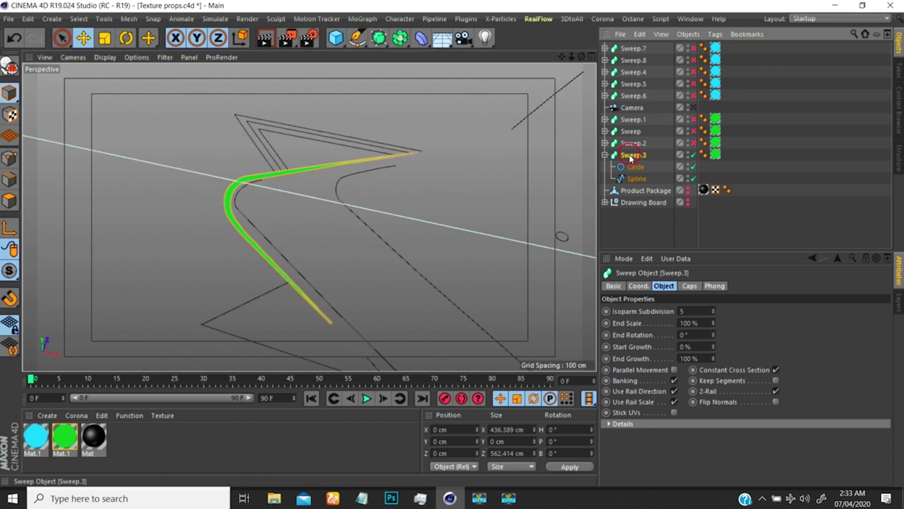
{"action": "left_click", "coordinate": [609, 427]}
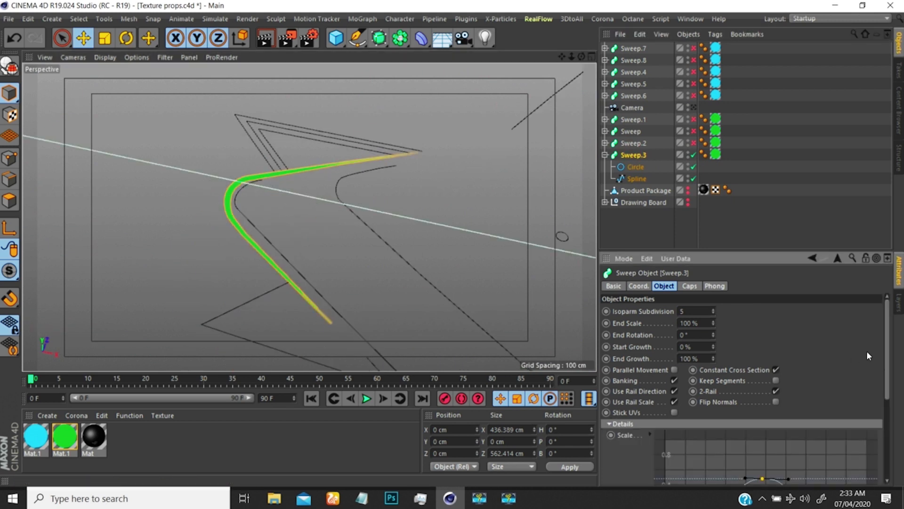
{"action": "scroll", "coordinate": [882, 399], "scroll_direction": "down", "scroll_amount": 2}
{"action": "scroll", "coordinate": [881, 399], "scroll_direction": "down", "scroll_amount": 2}
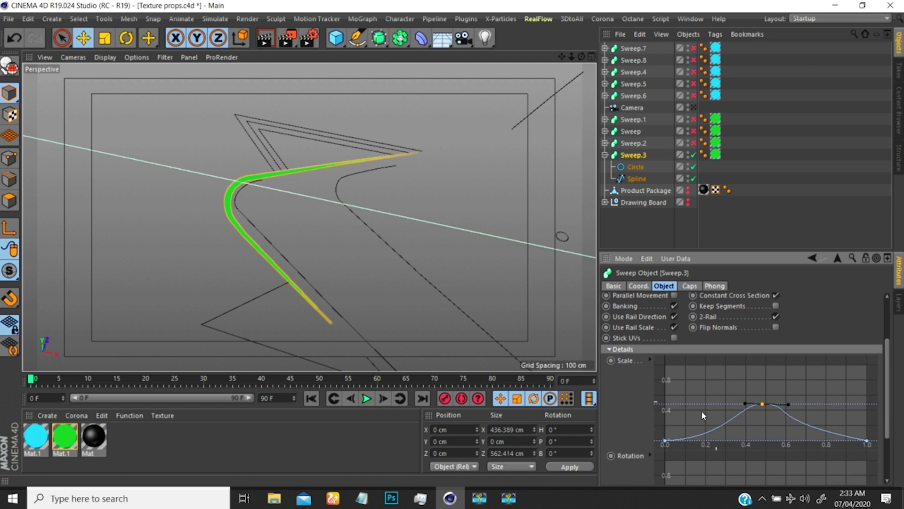
Try reshaping Sweep.3's Scale curve by raising its middle point and adding a low point at about 0.33
{"action": "left_click_drag", "start_coordinate": [756, 408], "coordinate": [809, 381]}
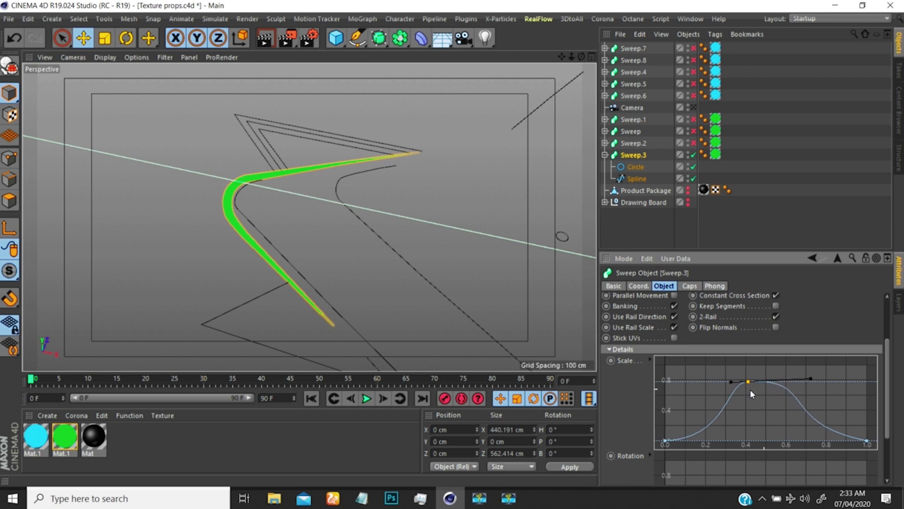
{"action": "left_click_drag", "start_coordinate": [750, 383], "coordinate": [724, 396]}
{"action": "left_click", "coordinate": [701, 433], "text": "ctrl"}
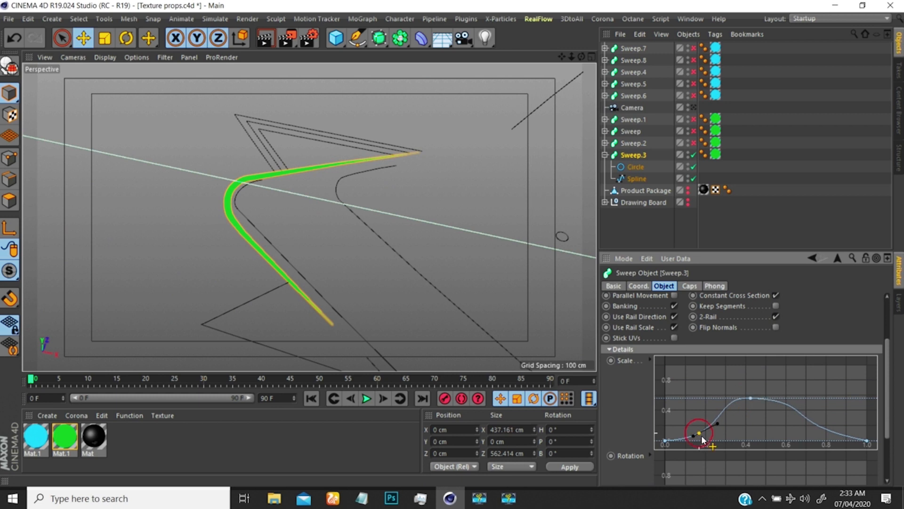
{"action": "left_click_drag", "start_coordinate": [699, 431], "coordinate": [733, 435]}
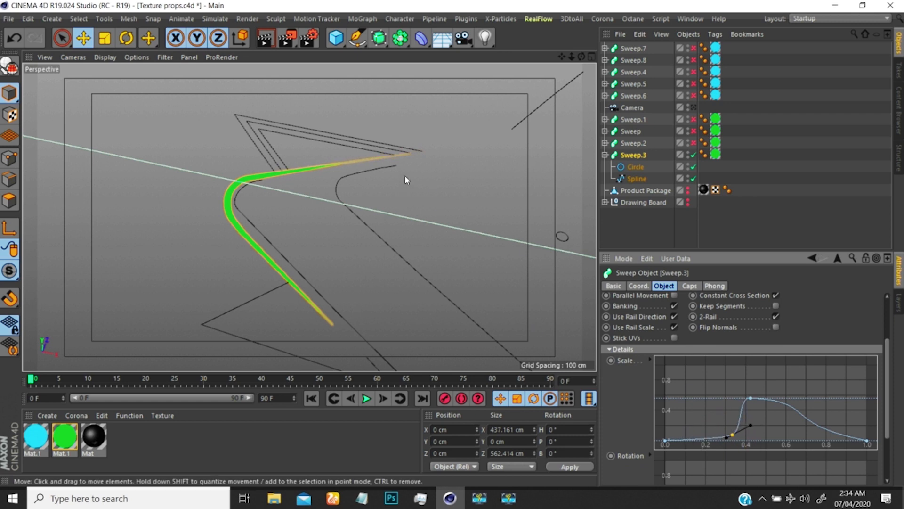
{"action": "right_click_drag", "start_coordinate": [374, 186], "coordinate": [337, 219], "text": "alt"}
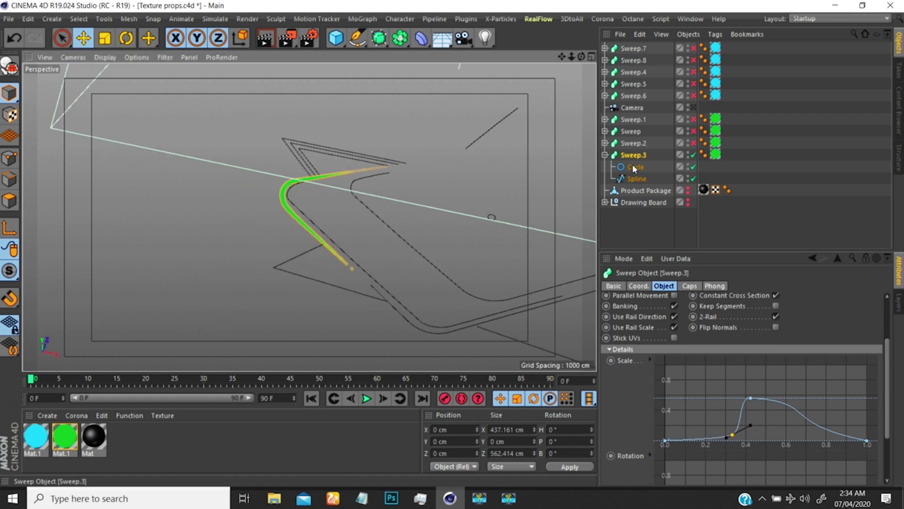
{"action": "left_click", "coordinate": [605, 155]}
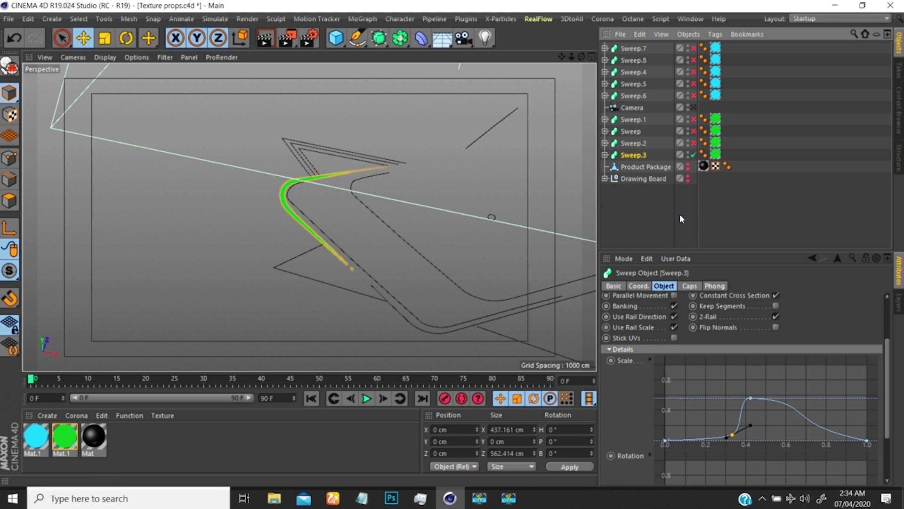
Undo the Scale curve edits on Sweep.3
{"action": "key", "text": "ctrl+z"}
{"action": "key", "text": "ctrl+z"}
{"action": "key", "text": "ctrl+z"}
{"action": "key", "text": "ctrl+z"}
{"action": "key", "text": "ctrl+z"}
{"action": "key", "text": "ctrl+z"}
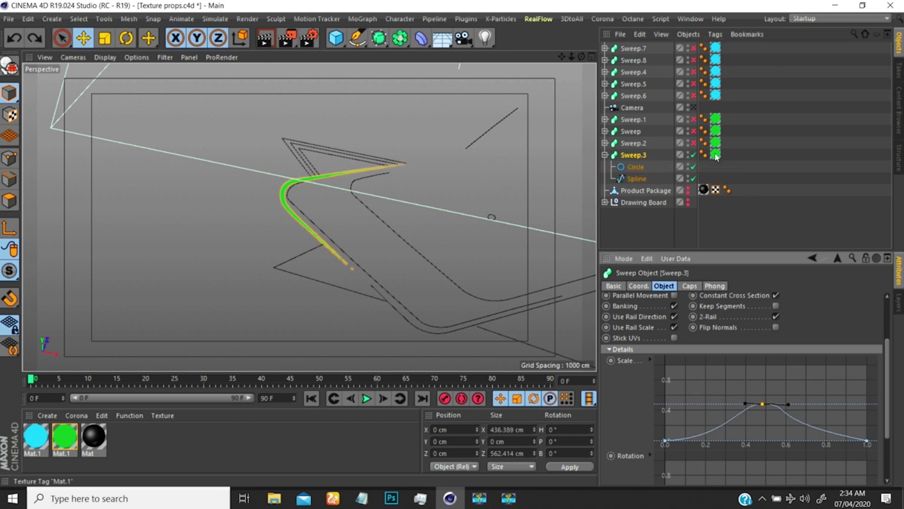
Enable all the remaining green and cyan sweeps and collapse the Sweep.3 hierarchy
{"action": "left_click_drag", "start_coordinate": [693, 144], "coordinate": [694, 117]}
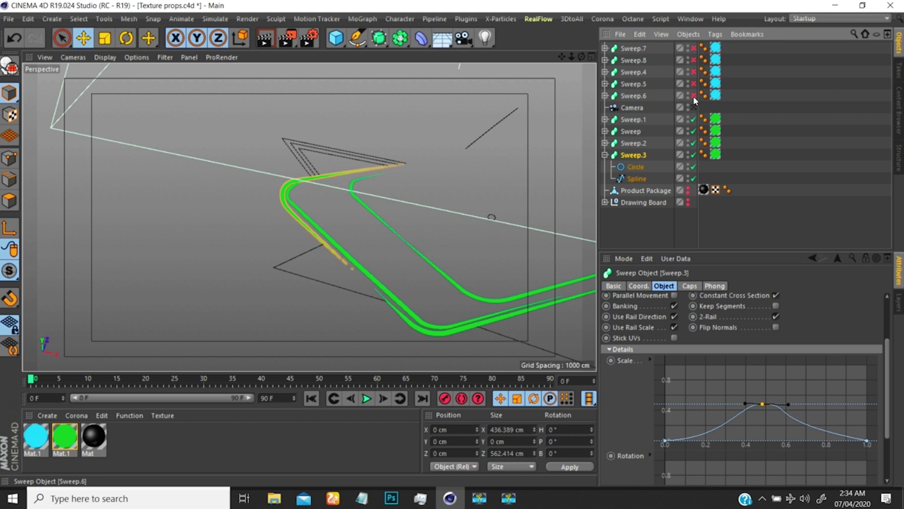
{"action": "left_click", "coordinate": [605, 155]}
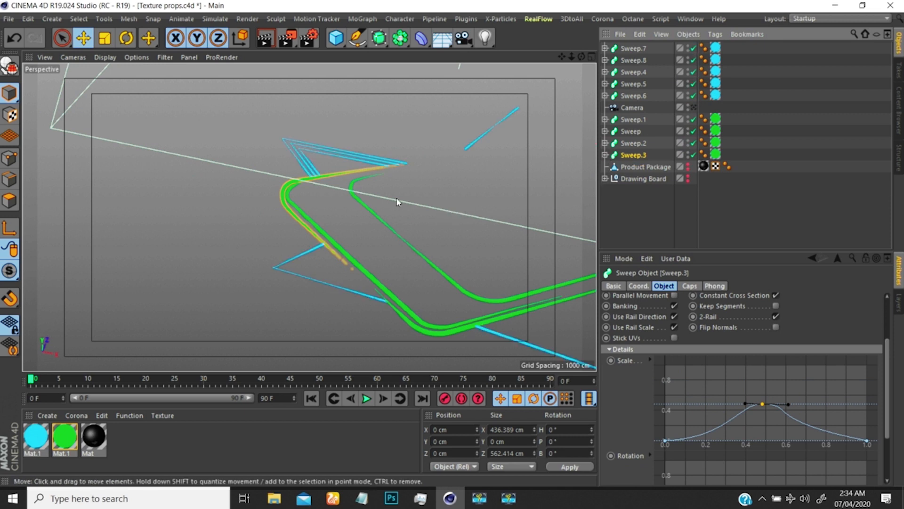
{"action": "left_click_drag", "start_coordinate": [406, 197], "coordinate": [372, 143], "text": "alt"}
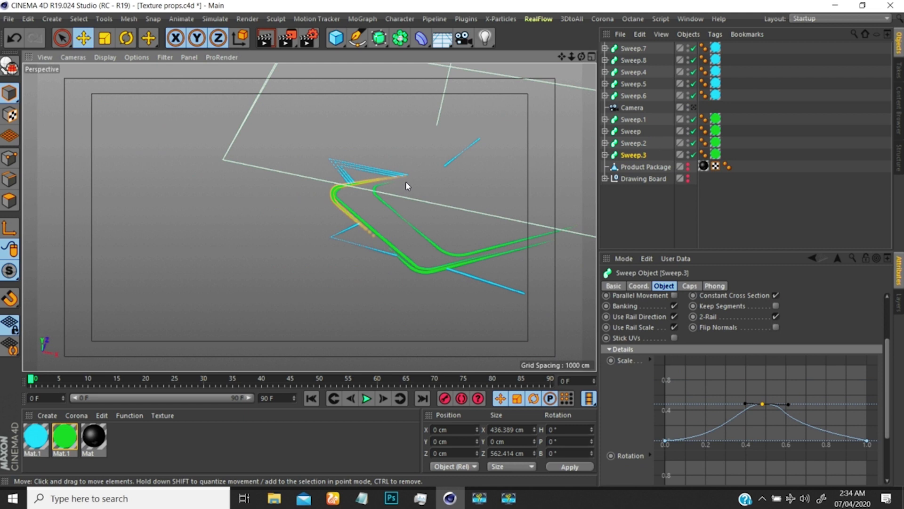
{"action": "left_click_drag", "start_coordinate": [406, 183], "coordinate": [418, 137], "text": "alt"}
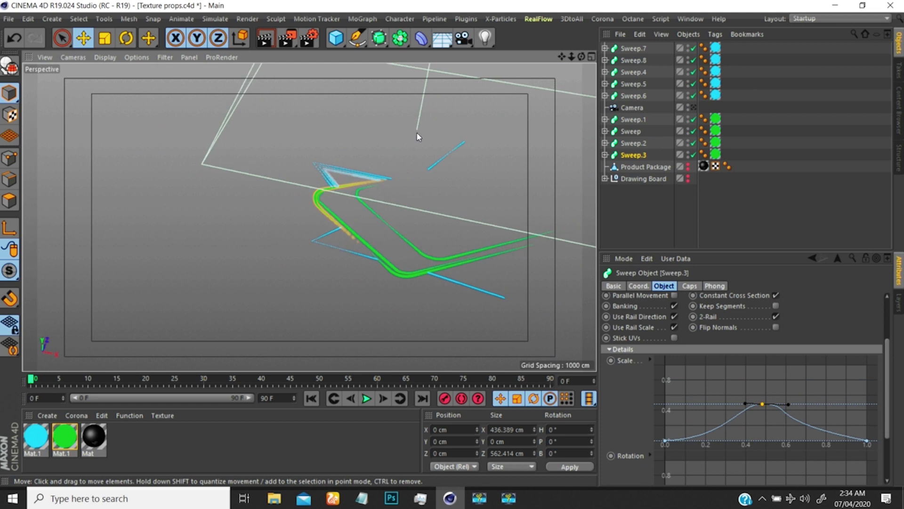
Switch to Photoshop and check the open documents and recent files for the package texture
{"action": "left_click", "coordinate": [838, 7]}
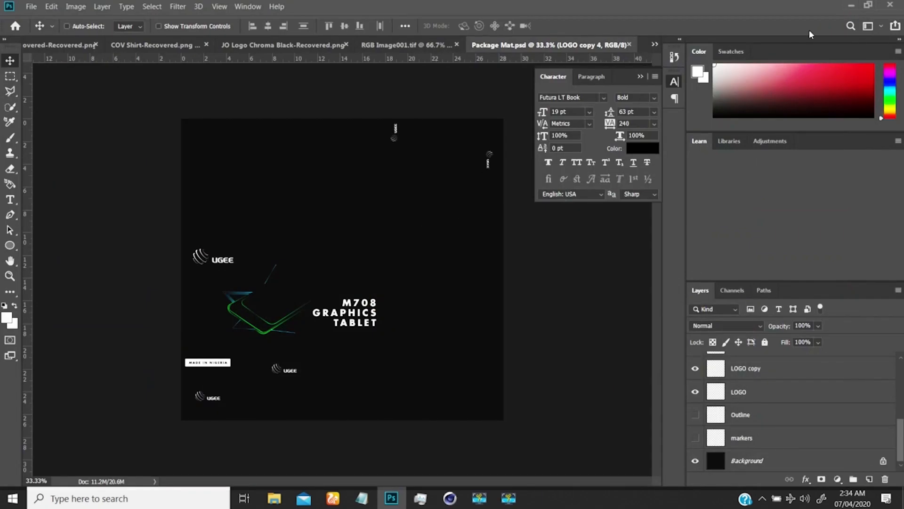
{"action": "left_click", "coordinate": [58, 45]}
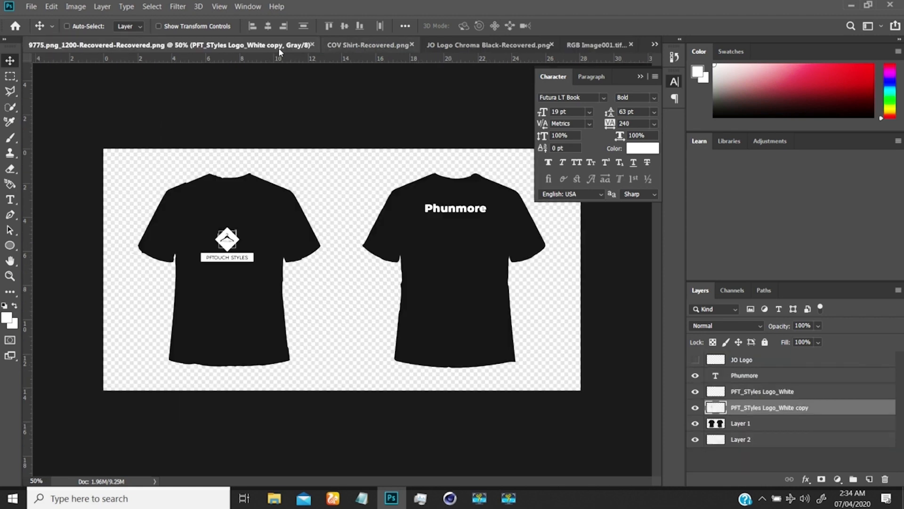
{"action": "left_click", "coordinate": [654, 45]}
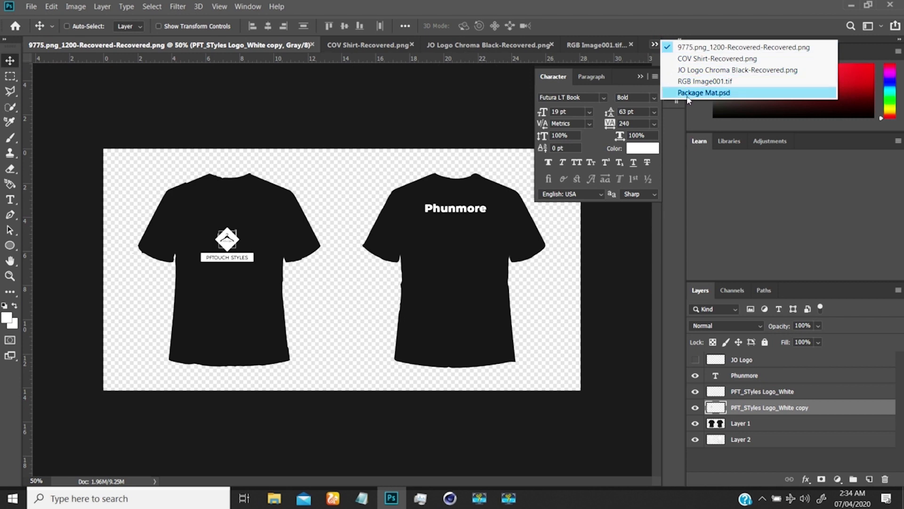
{"action": "left_click", "coordinate": [686, 21]}
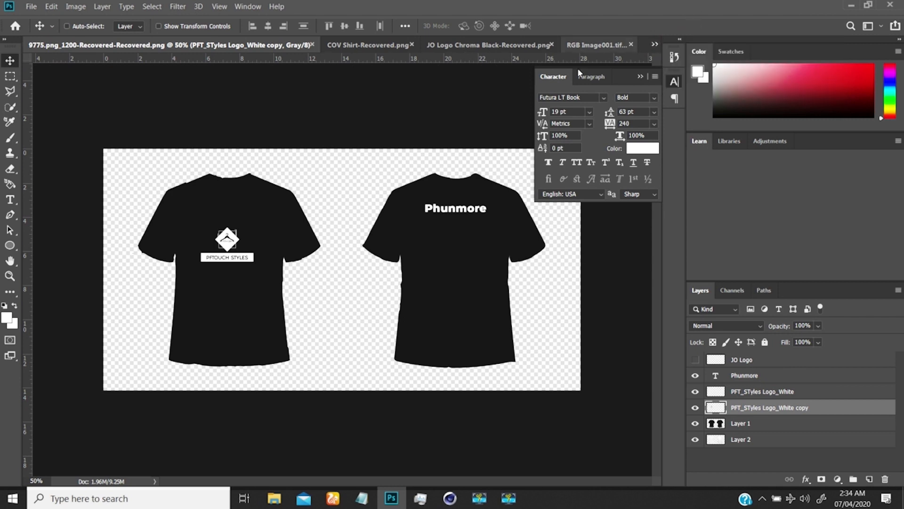
{"action": "left_click", "coordinate": [31, 7]}
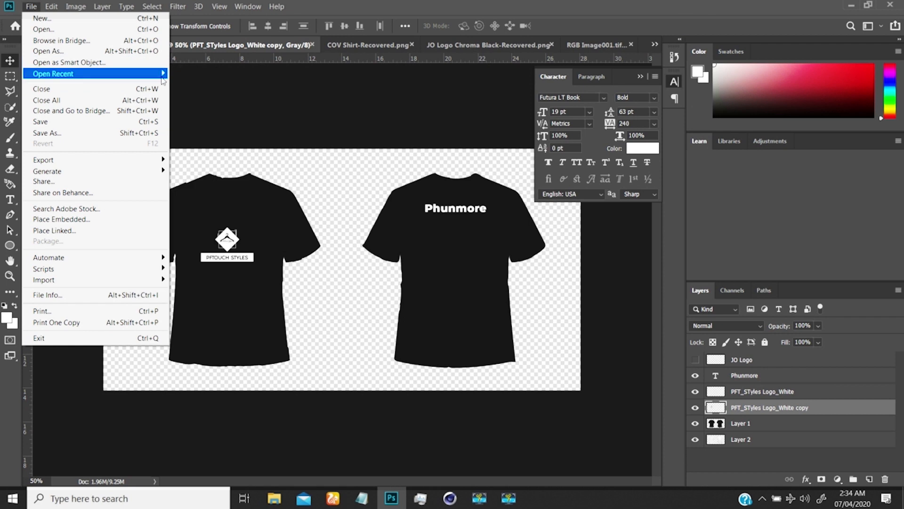
{"action": "mouse_move", "coordinate": [163, 80]}
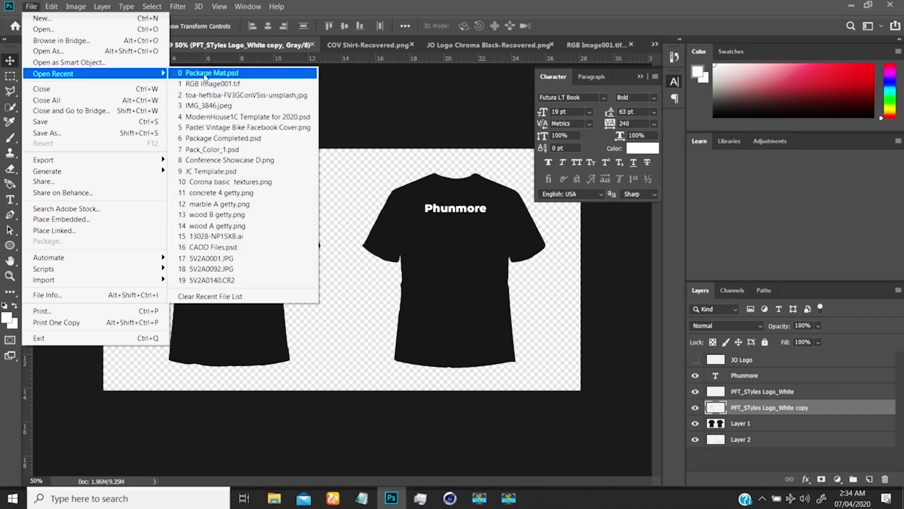
Open the UGEE Package UV - 1 image from the Workfiles, C4D, UGEE Tablet, Assets folder
{"action": "left_click", "coordinate": [51, 29]}
{"action": "key", "text": "ctrl+o"}
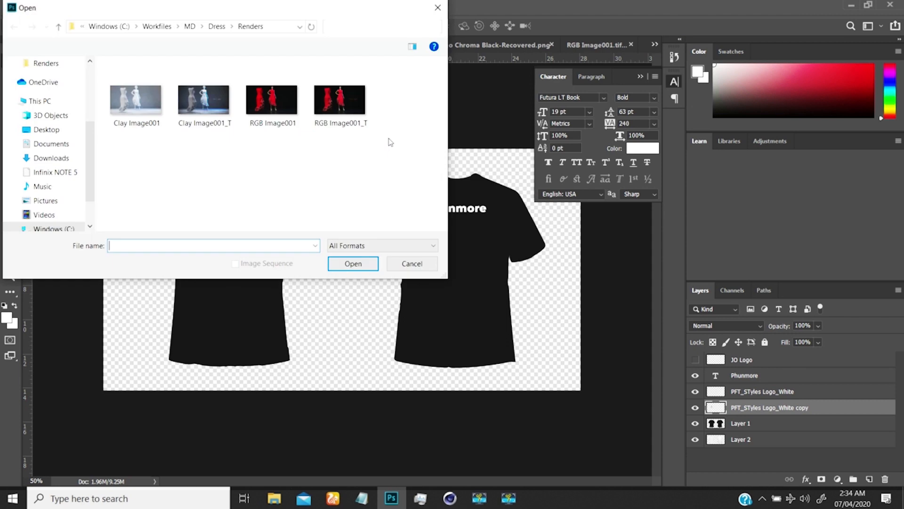
{"action": "left_click", "coordinate": [157, 27]}
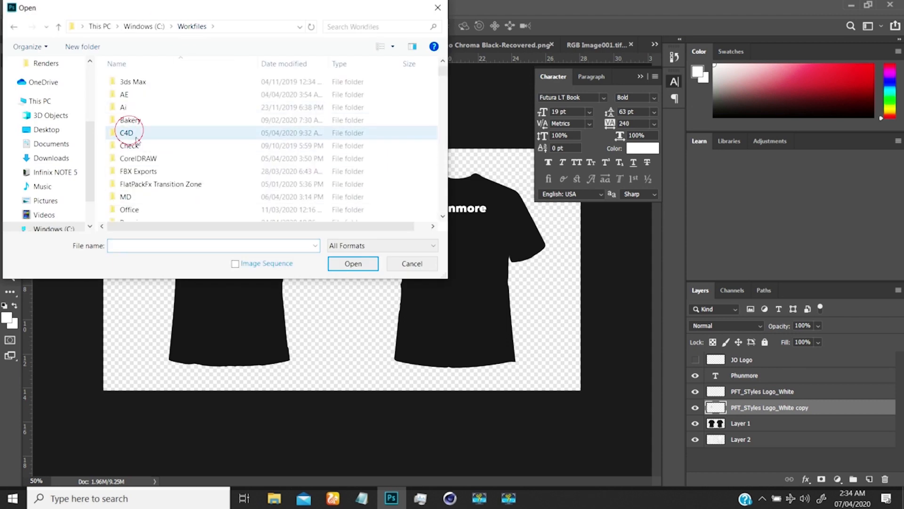
{"action": "double_click", "coordinate": [127, 134]}
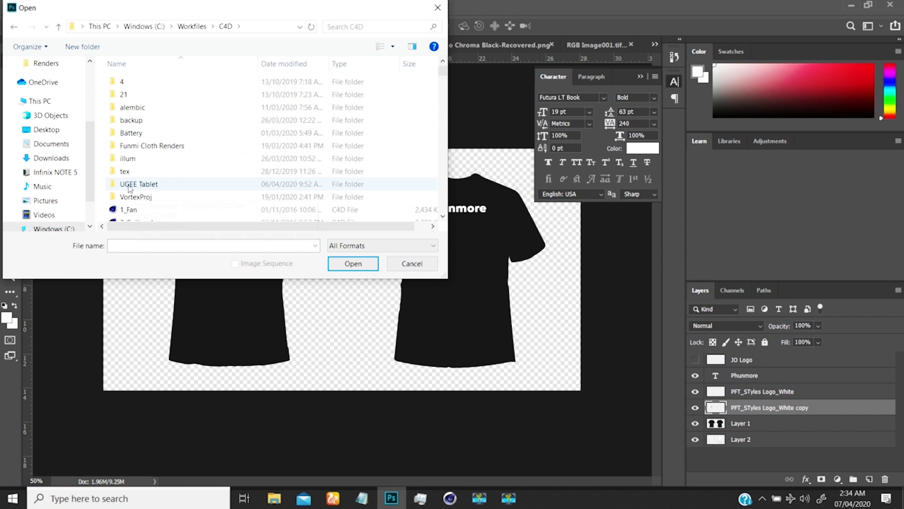
{"action": "double_click", "coordinate": [136, 184]}
{"action": "double_click", "coordinate": [128, 82]}
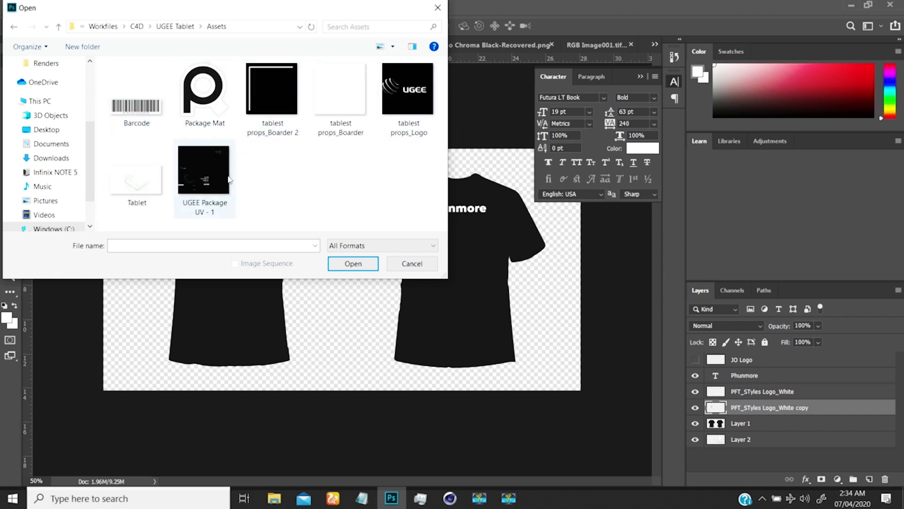
{"action": "left_click", "coordinate": [205, 181]}
{"action": "left_click", "coordinate": [353, 263]}
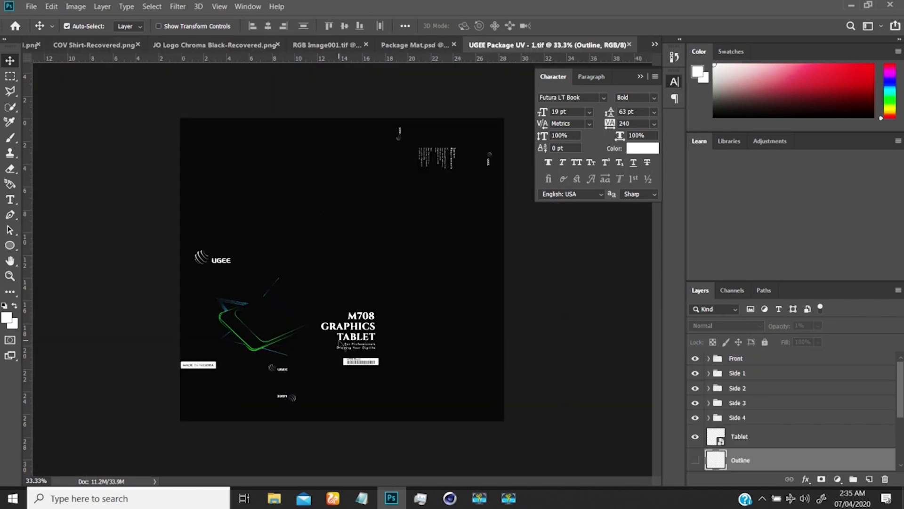
Examine the package texture's front artwork and System Requirements text at 100% magnification
{"action": "key", "text": "ctrl+plus"}
{"action": "key", "text": "ctrl+plus"}
{"action": "key", "text": "ctrl+plus"}
{"action": "key", "text": "ctrl+plus"}
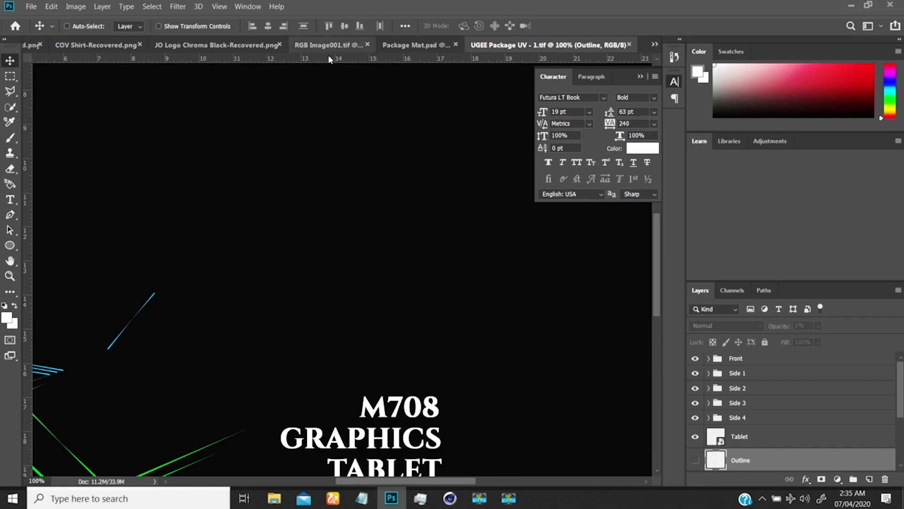
{"action": "left_click_drag", "start_coordinate": [351, 179], "coordinate": [122, 363]}
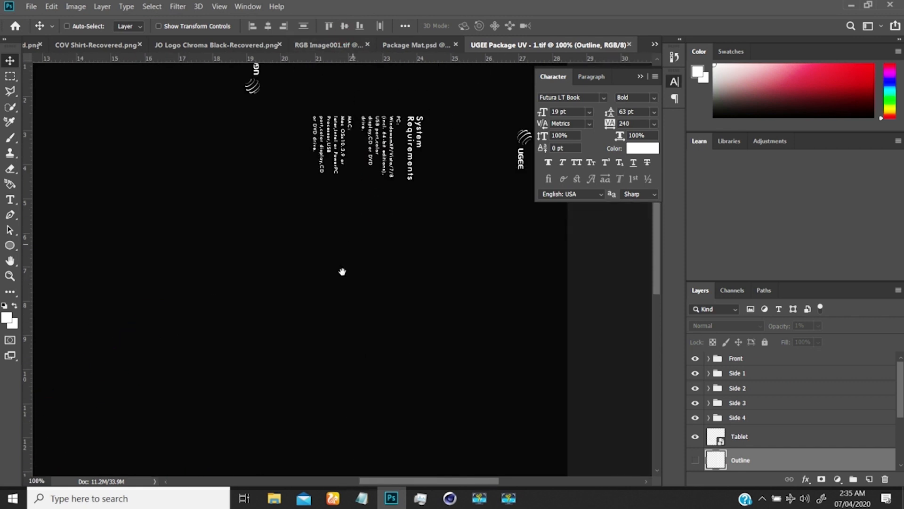
Examine the rest of the package texture, including the side logos, System Requirements text, M708 Graphics Tablet title, barcode and tablet artwork
{"action": "mouse_move", "coordinate": [390, 137]}
{"action": "left_mouse_down"}
{"action": "mouse_move", "coordinate": [327, 263]}
{"action": "mouse_move", "coordinate": [347, 258]}
{"action": "left_mouse_up"}
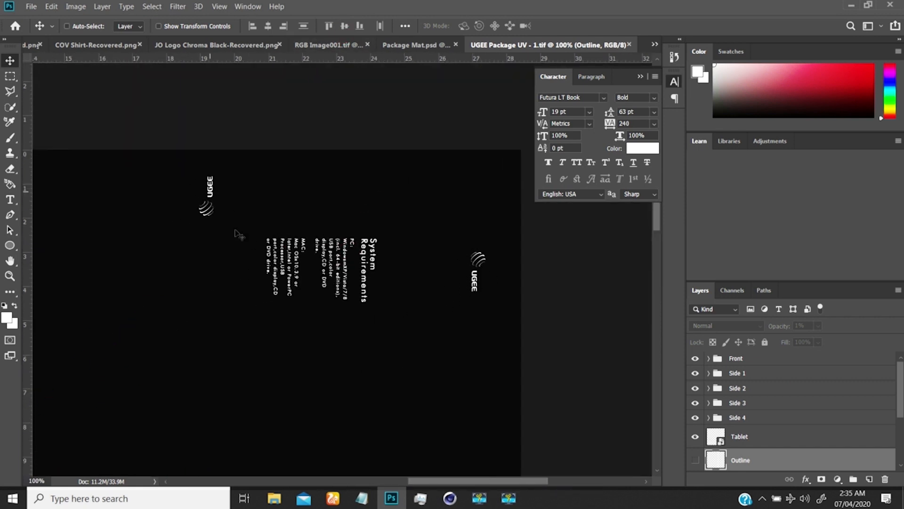
{"action": "left_click_drag", "start_coordinate": [298, 291], "coordinate": [481, 169]}
{"action": "mouse_move", "coordinate": [242, 333]}
{"action": "left_mouse_down"}
{"action": "mouse_move", "coordinate": [279, 307]}
{"action": "mouse_move", "coordinate": [276, 161]}
{"action": "left_mouse_up"}
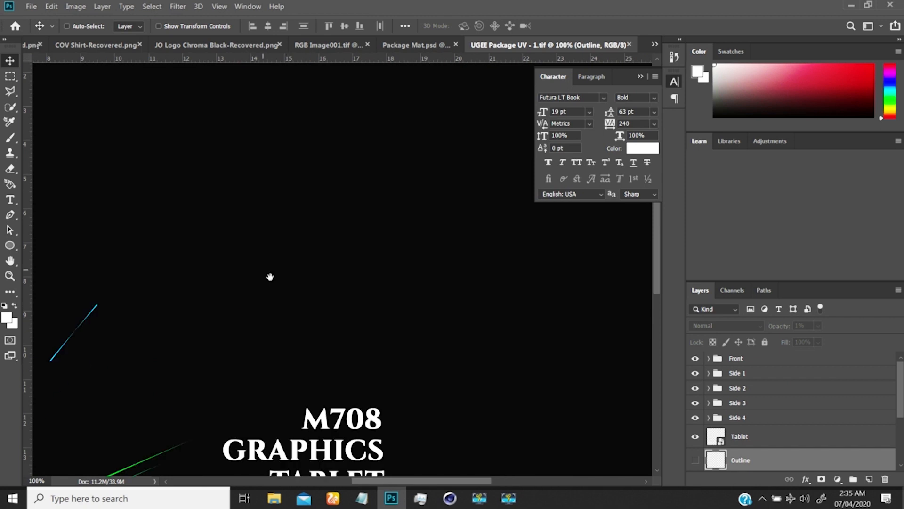
{"action": "left_click_drag", "start_coordinate": [271, 277], "coordinate": [291, 149]}
{"action": "left_click_drag", "start_coordinate": [332, 367], "coordinate": [429, 250]}
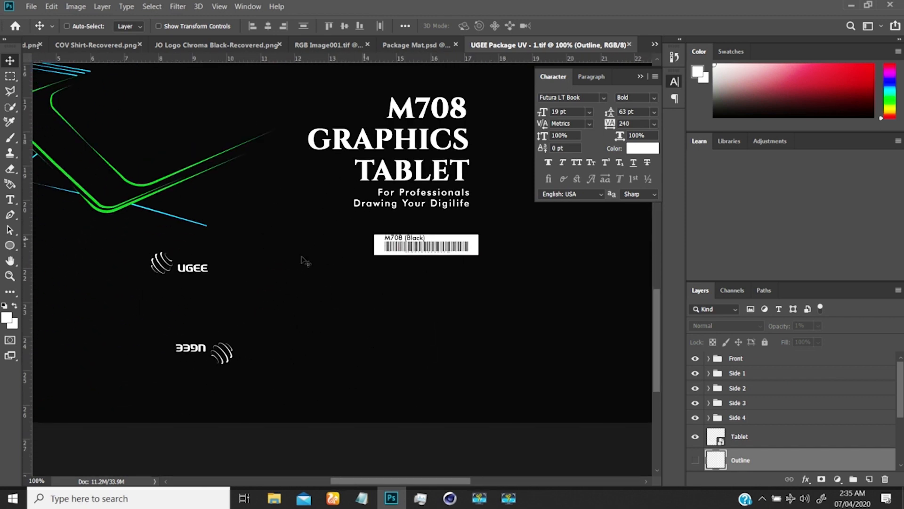
{"action": "left_click_drag", "start_coordinate": [243, 279], "coordinate": [374, 268]}
{"action": "left_click_drag", "start_coordinate": [189, 277], "coordinate": [335, 269]}
{"action": "left_click_drag", "start_coordinate": [277, 150], "coordinate": [250, 288]}
{"action": "mouse_move", "coordinate": [407, 121]}
{"action": "left_mouse_down"}
{"action": "mouse_move", "coordinate": [228, 271]}
{"action": "mouse_move", "coordinate": [343, 368]}
{"action": "left_mouse_up"}
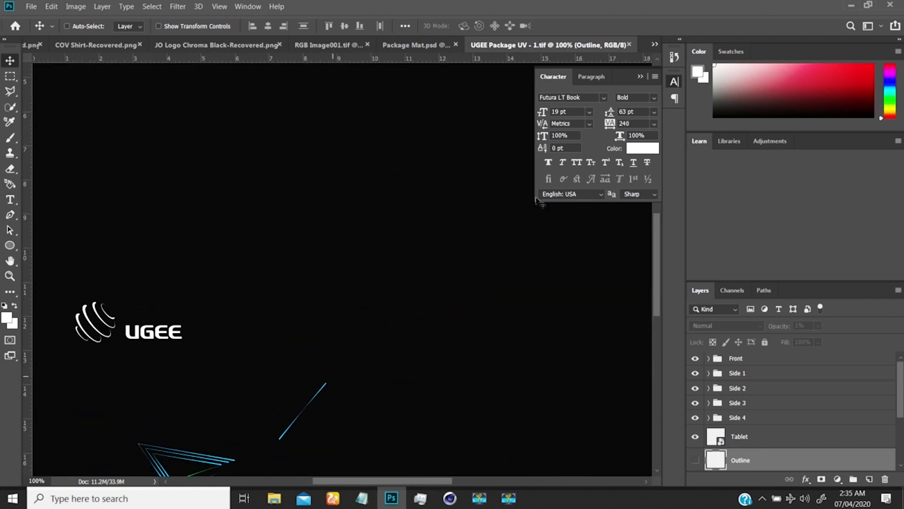
Switch to Cinema 4D and close the Texture props project without saving its changes
{"action": "left_click", "coordinate": [853, 7]}
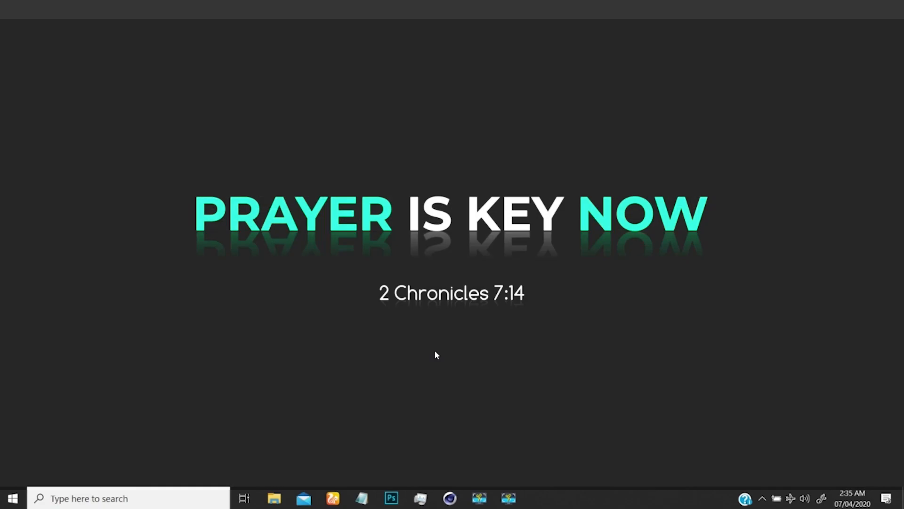
{"action": "left_click", "coordinate": [450, 498]}
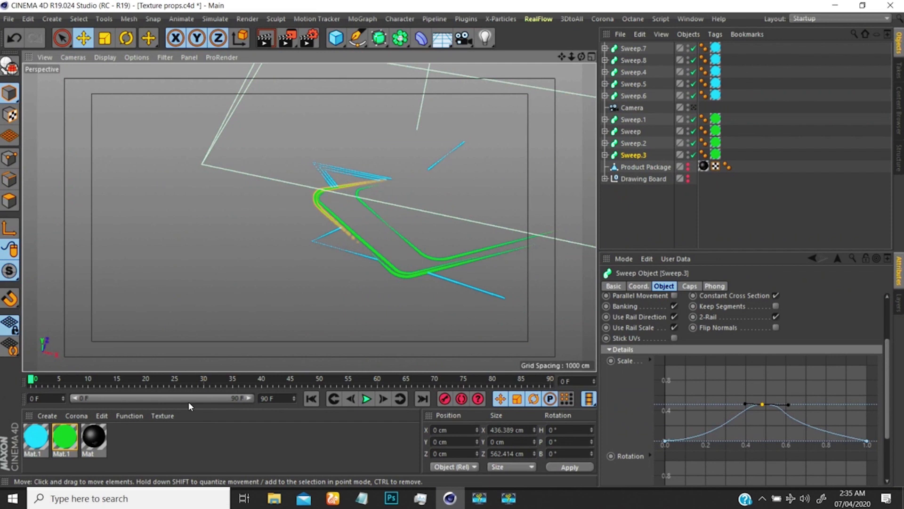
{"action": "key", "text": "v"}
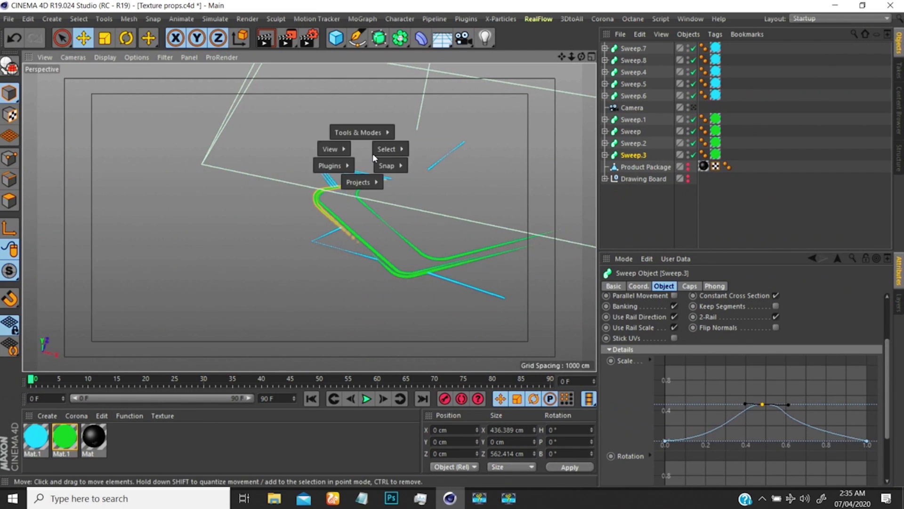
{"action": "left_click", "coordinate": [631, 205]}
{"action": "key", "text": "ctrl+F4"}
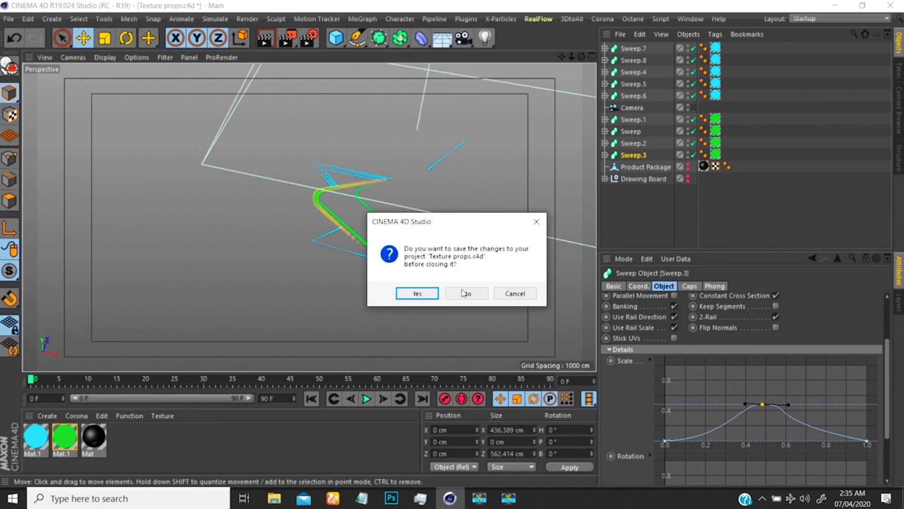
{"action": "left_click", "coordinate": [464, 293]}
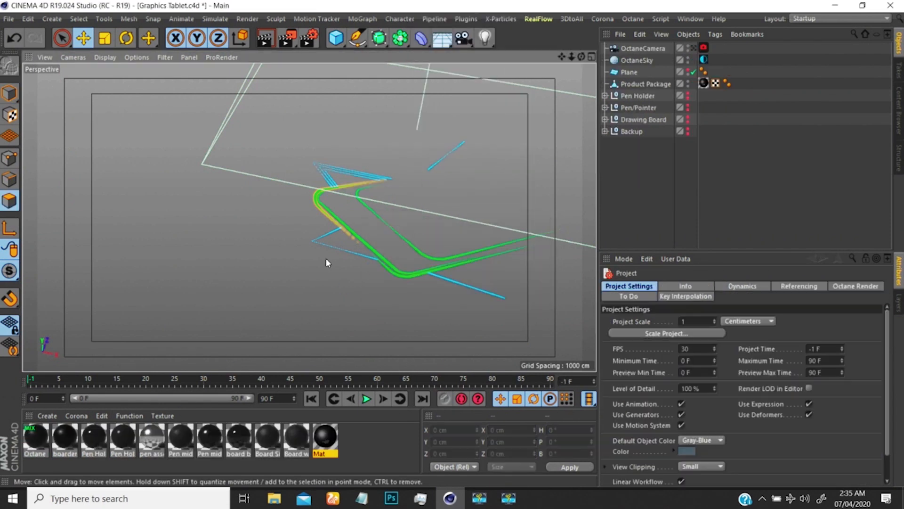
Replace the Mat material's Color texture with UGEE Package UV - 1 from the Assets folder, without copying the image to the project location
{"action": "scroll", "coordinate": [351, 207], "scroll_direction": "down", "scroll_amount": 5}
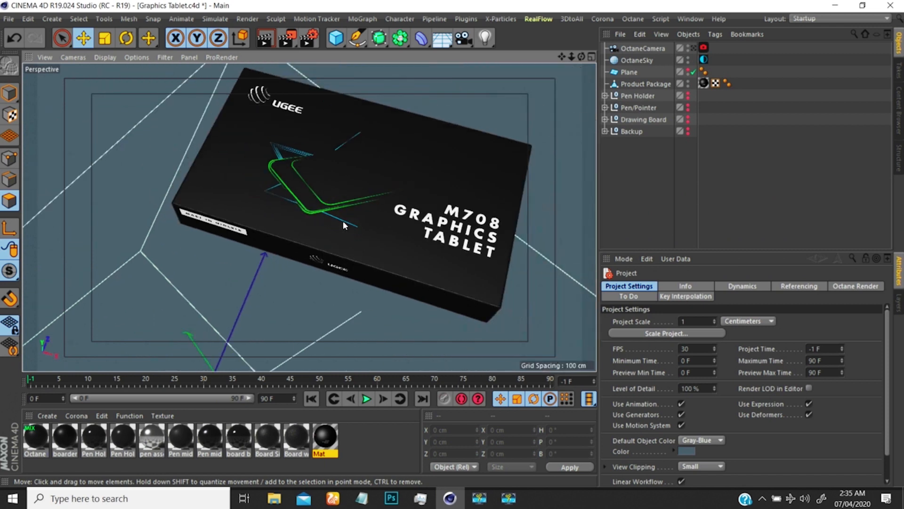
{"action": "left_click_drag", "start_coordinate": [343, 220], "coordinate": [332, 250], "text": "alt"}
{"action": "double_click", "coordinate": [329, 440]}
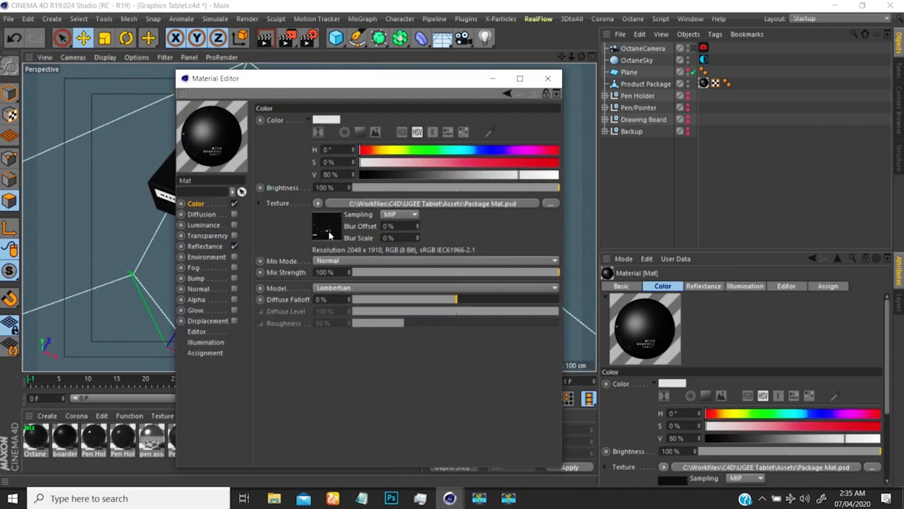
{"action": "left_click", "coordinate": [329, 231]}
{"action": "left_click", "coordinate": [550, 215]}
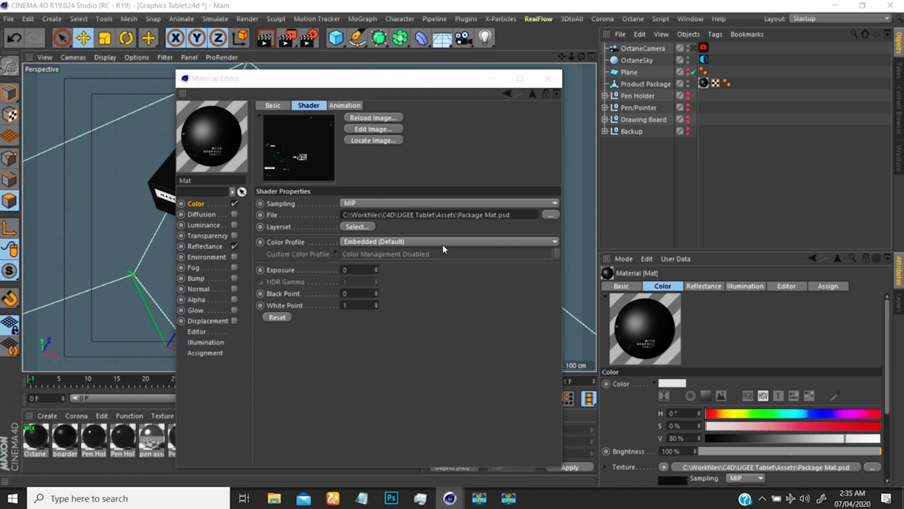
{"action": "left_click", "coordinate": [715, 202]}
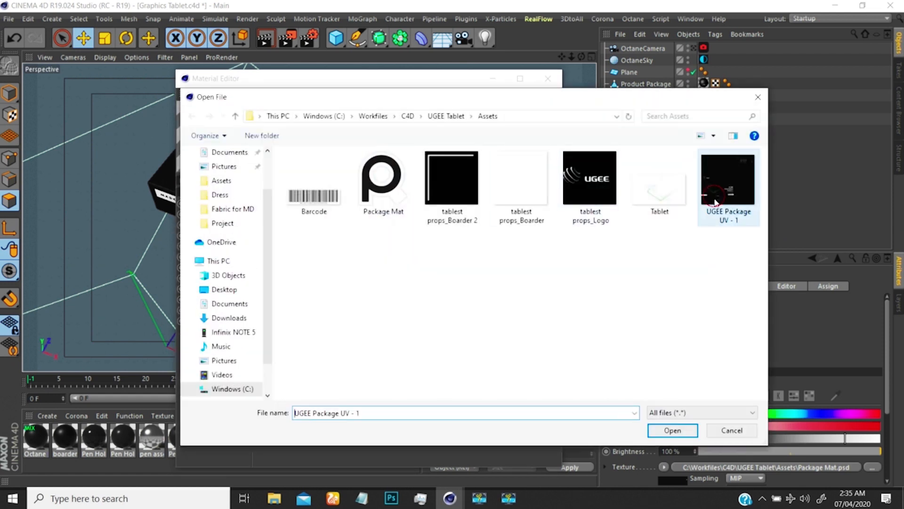
{"action": "left_click", "coordinate": [673, 430]}
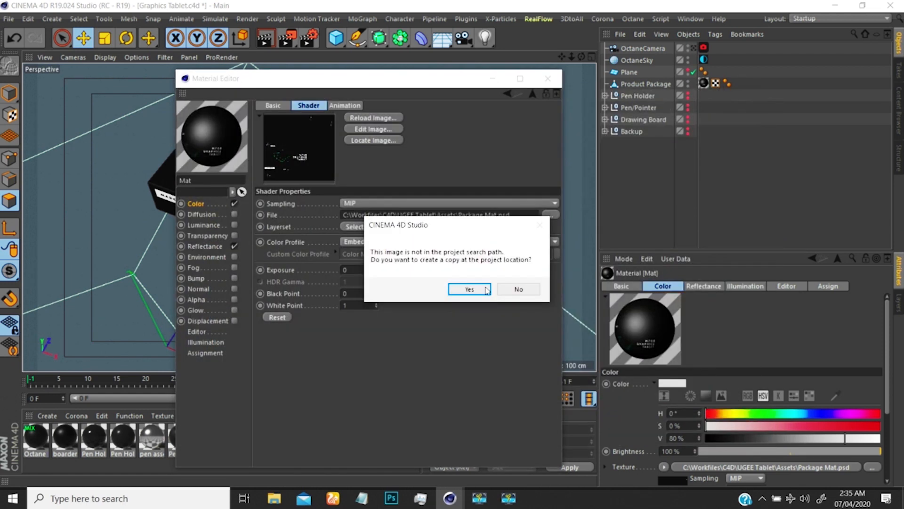
{"action": "left_click", "coordinate": [518, 289]}
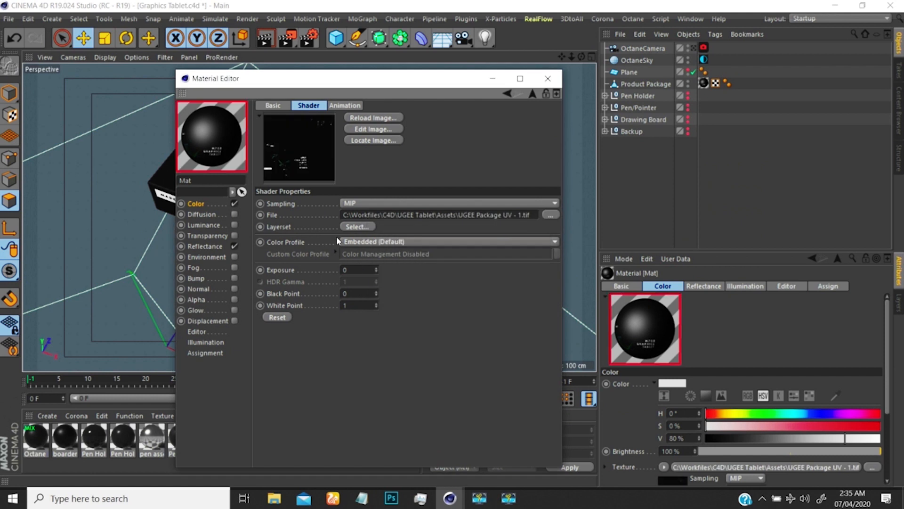
{"action": "left_click", "coordinate": [548, 79]}
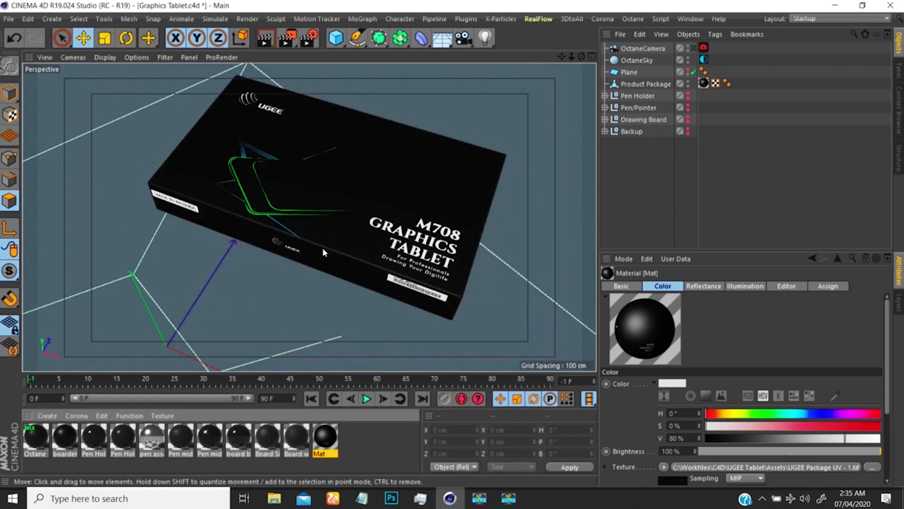
Examine the textured package box from several angles, checking the title, barcode and side artwork
{"action": "left_click_drag", "start_coordinate": [351, 245], "coordinate": [260, 279], "text": "alt"}
{"action": "right_click_drag", "start_coordinate": [353, 224], "coordinate": [405, 188], "text": "alt"}
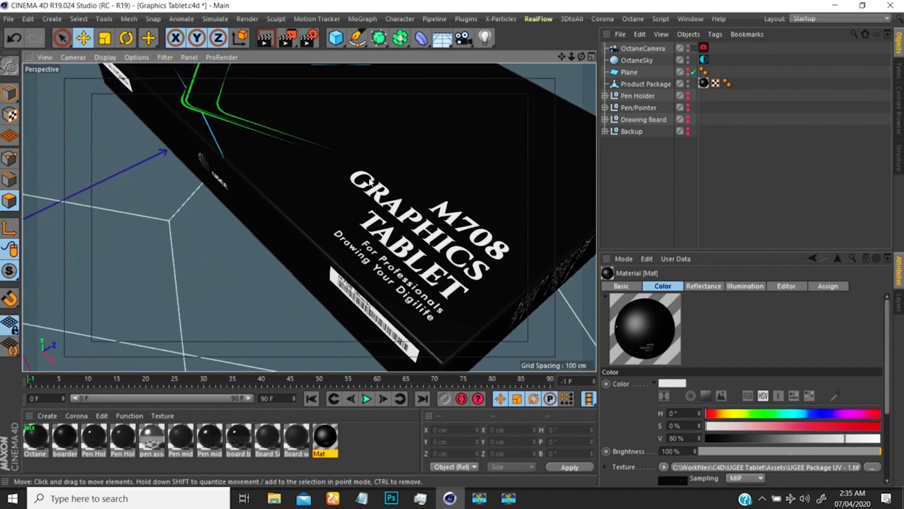
{"action": "middle_click_drag", "start_coordinate": [353, 195], "coordinate": [314, 228], "text": "alt"}
{"action": "right_click_drag", "start_coordinate": [330, 216], "coordinate": [274, 262], "text": "alt"}
{"action": "left_click_drag", "start_coordinate": [324, 246], "coordinate": [347, 226], "text": "alt"}
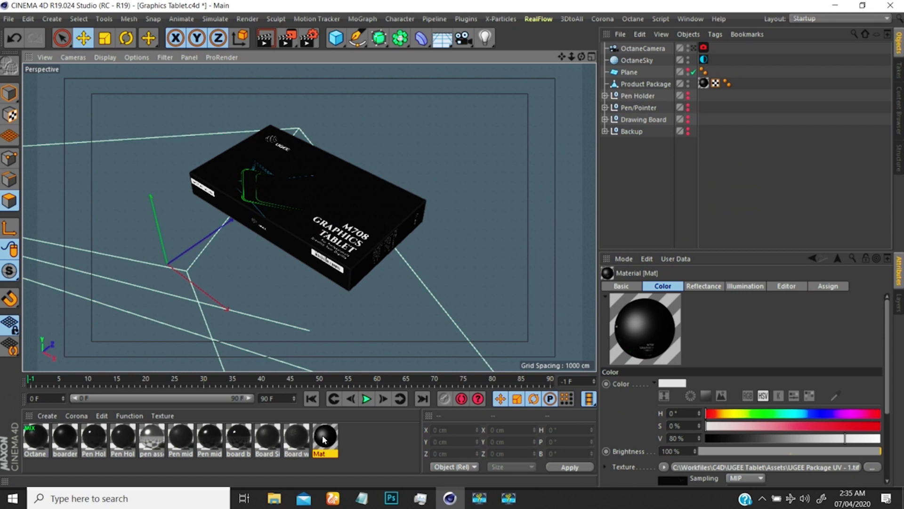
{"action": "right_click_drag", "start_coordinate": [302, 215], "coordinate": [335, 207], "text": "alt"}
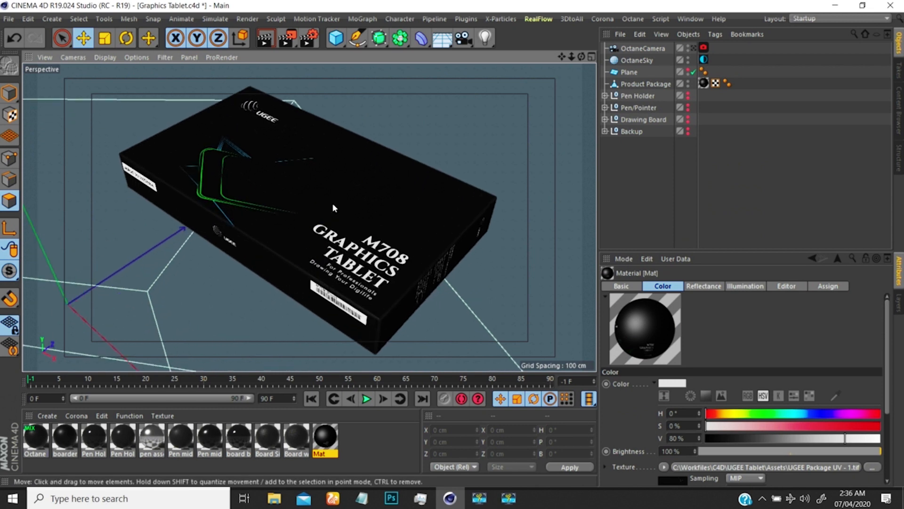
{"action": "left_click_drag", "start_coordinate": [314, 247], "coordinate": [319, 211], "text": "alt"}
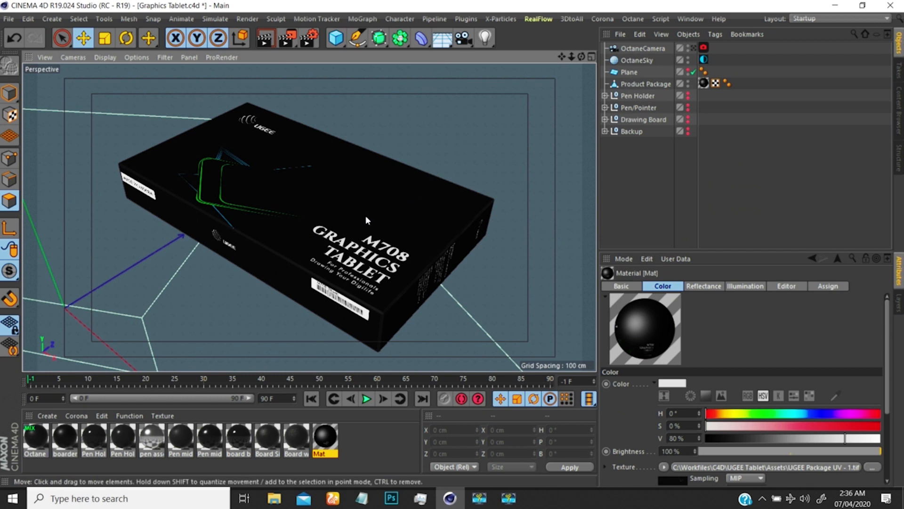
{"action": "left_click_drag", "start_coordinate": [332, 238], "coordinate": [329, 245], "text": "alt"}
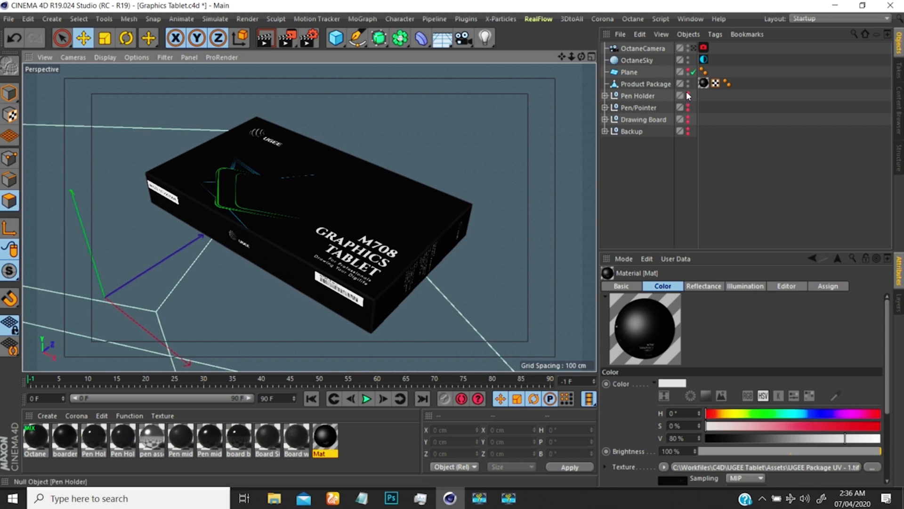
Unhide the Pen Holder, Pen/Pointer and Drawing Board groups in the viewport, keeping the Backup group hidden
{"action": "left_click_drag", "start_coordinate": [687, 94], "coordinate": [689, 131]}
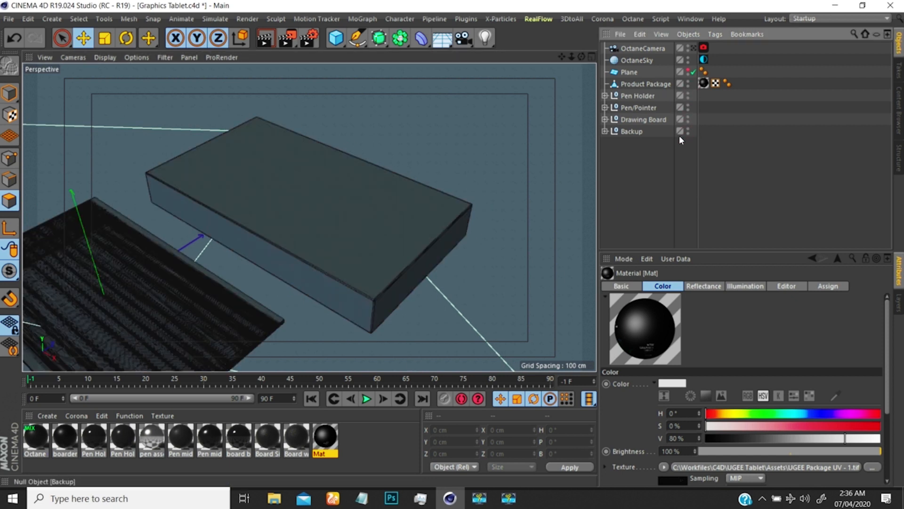
{"action": "scroll", "coordinate": [323, 215], "scroll_direction": "down", "scroll_amount": 5}
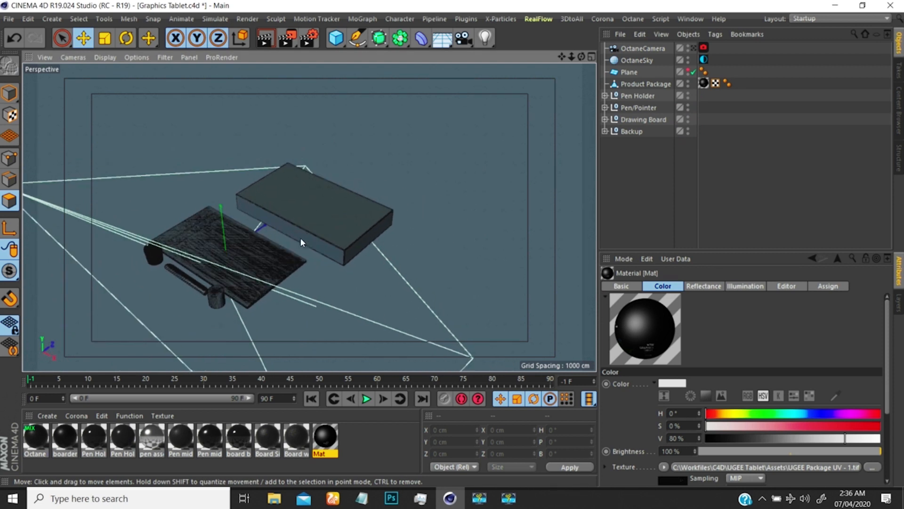
{"action": "scroll", "coordinate": [324, 215], "scroll_direction": "up", "scroll_amount": 3}
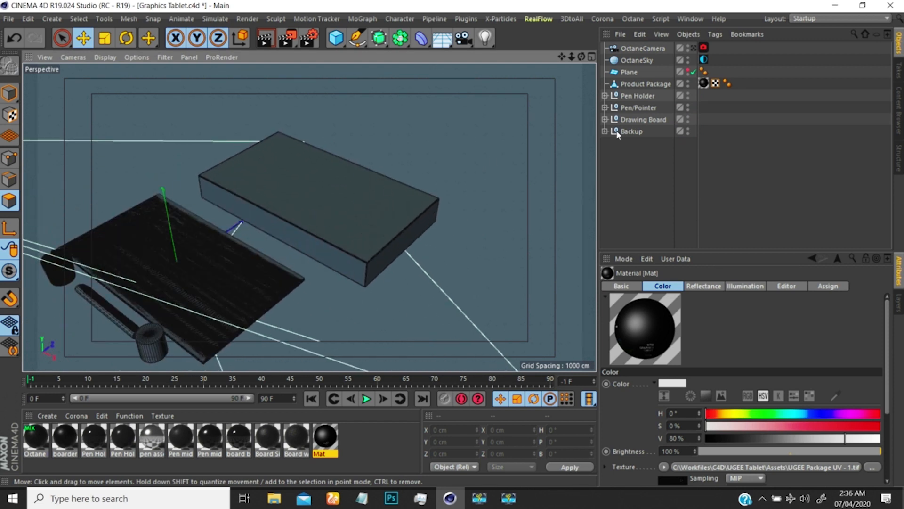
{"action": "left_click", "coordinate": [688, 130]}
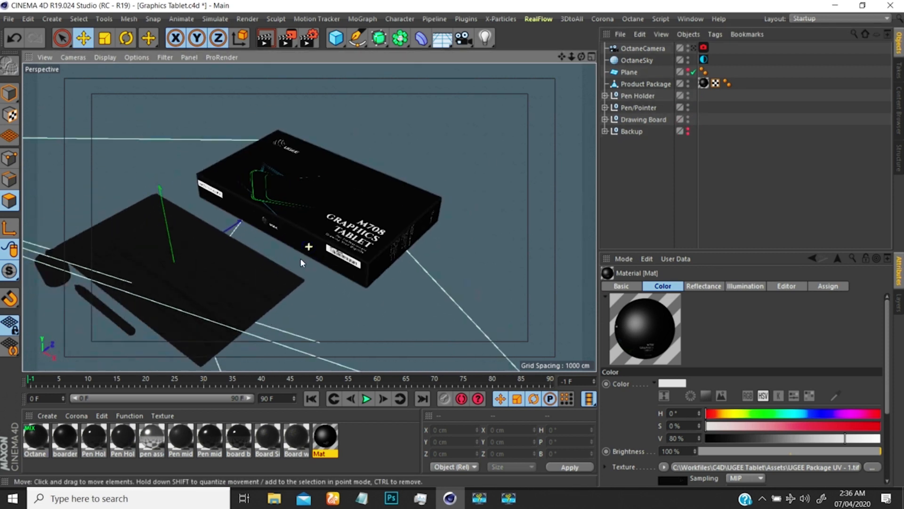
{"action": "scroll", "coordinate": [327, 245], "scroll_direction": "up", "scroll_amount": 4}
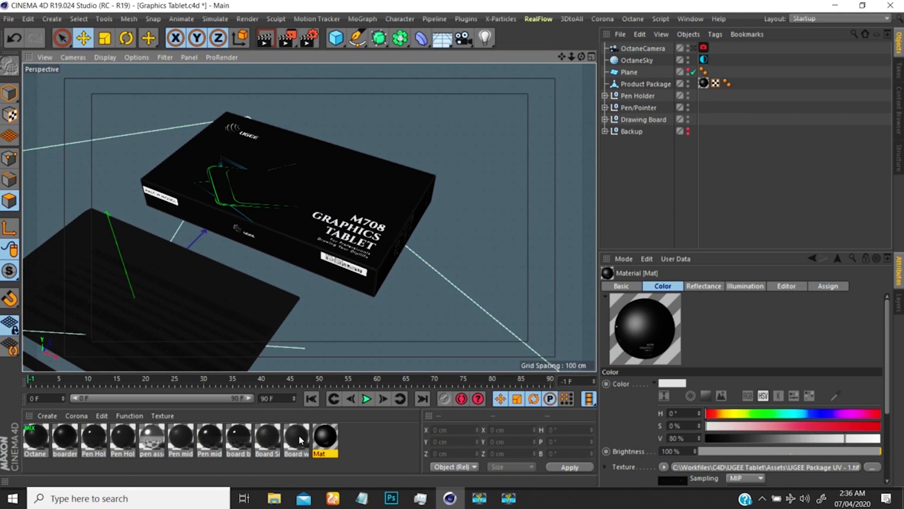
Duplicate the boarder 1 Octane material and open the copy to check the textures in its Diffuse channel
{"action": "left_click", "coordinate": [65, 445]}
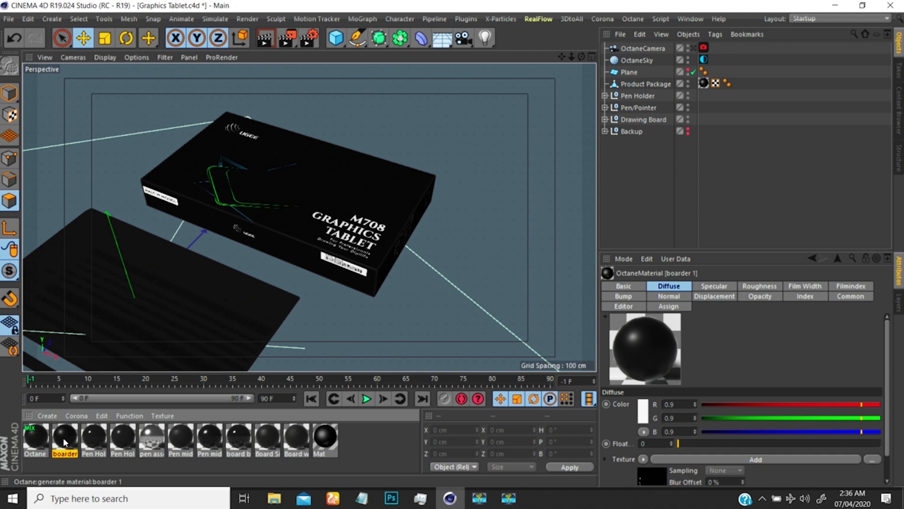
{"action": "left_click_drag", "start_coordinate": [346, 430], "coordinate": [355, 436], "text": "ctrl"}
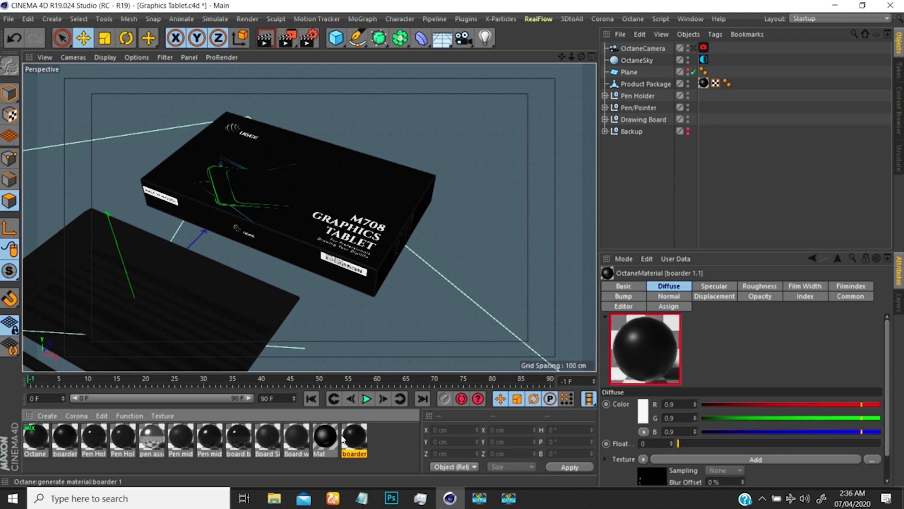
{"action": "double_click", "coordinate": [357, 437]}
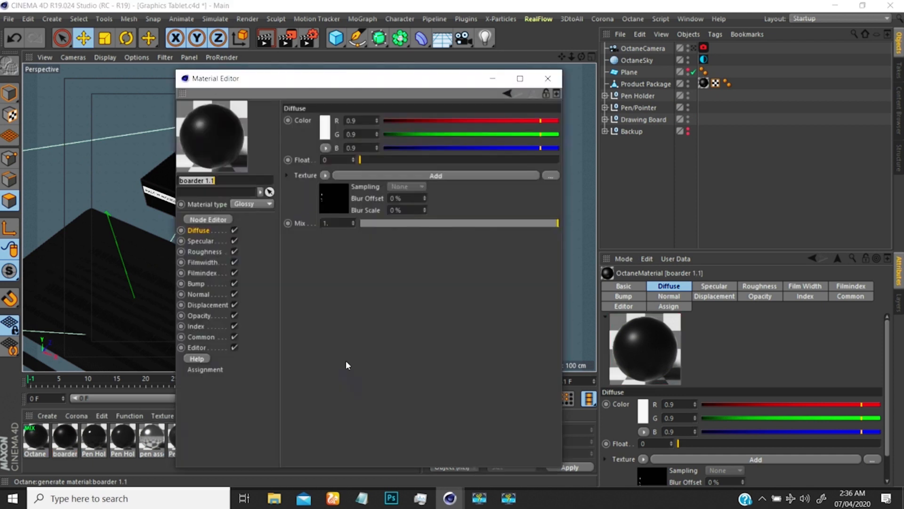
{"action": "left_click", "coordinate": [198, 234]}
{"action": "left_click", "coordinate": [328, 198]}
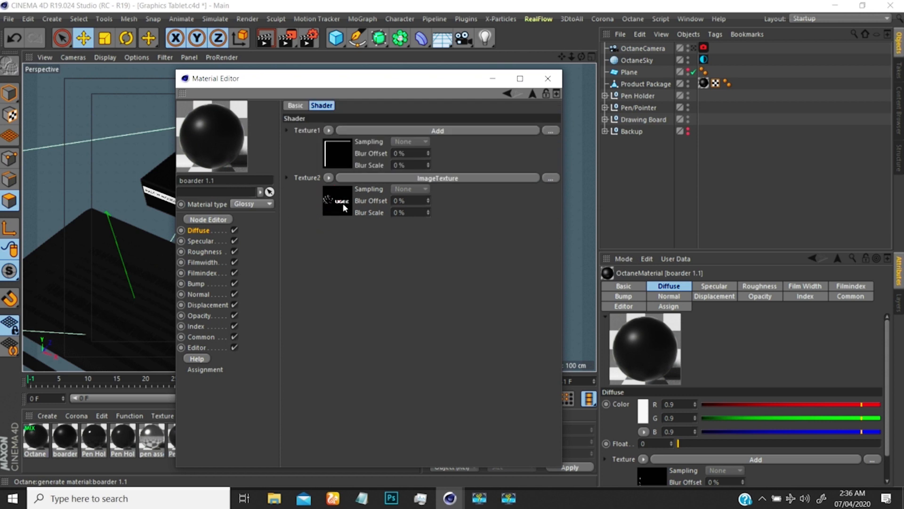
{"action": "left_click", "coordinate": [532, 94]}
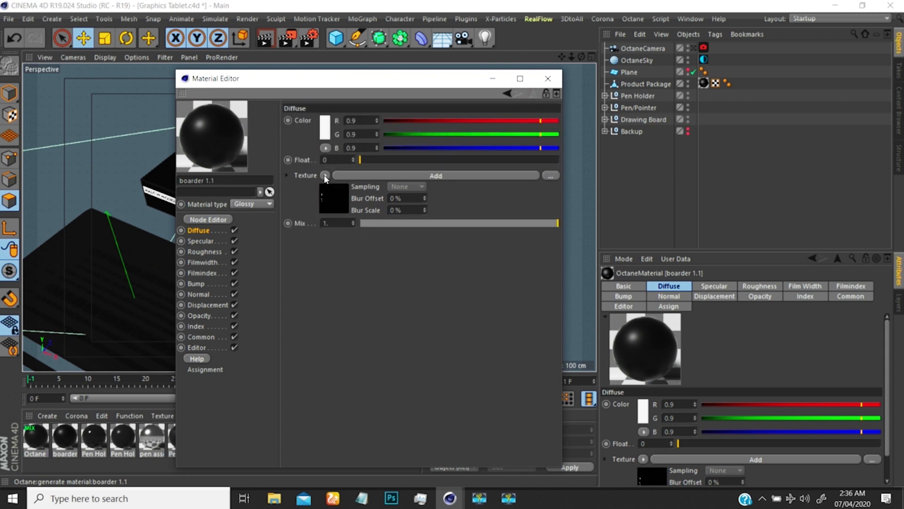
Rename the duplicated boarder material as Octane Material
{"action": "left_click", "coordinate": [224, 179]}
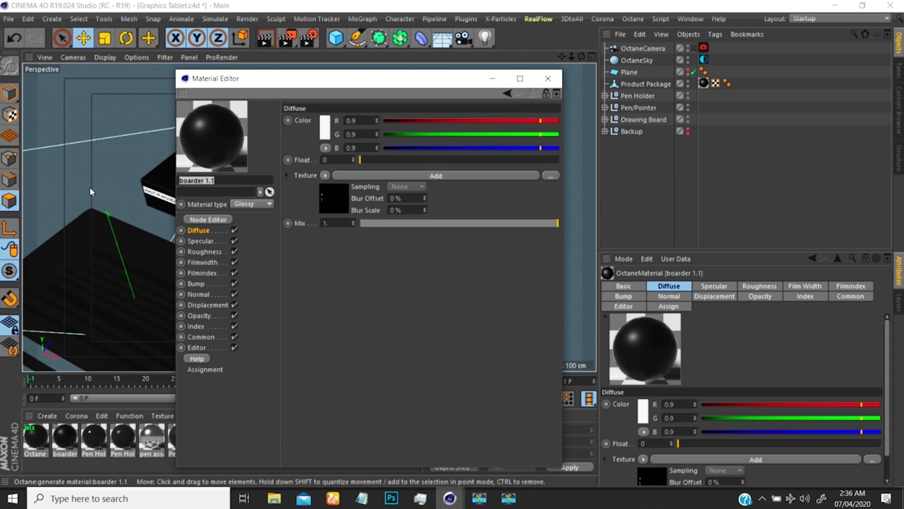
{"action": "type", "text": "Octane Material"}
{"action": "key", "text": "Return"}
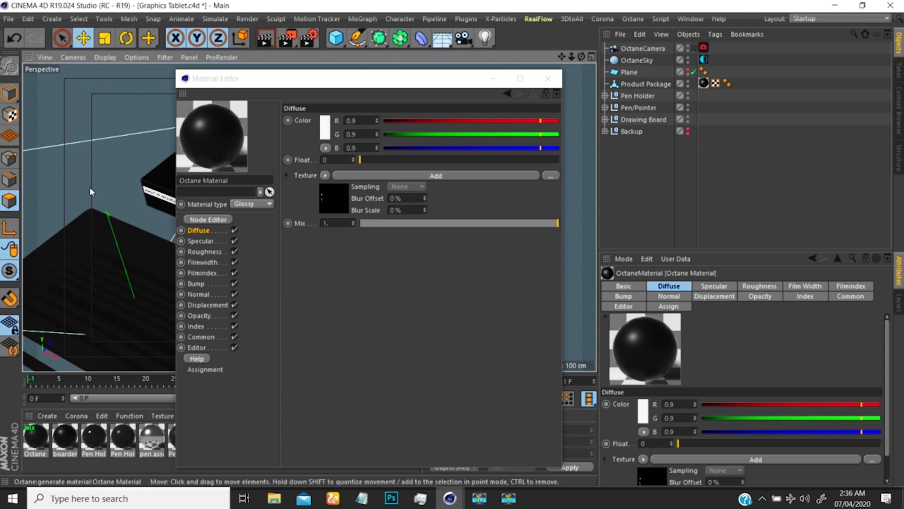
{"action": "key", "text": "k"}
{"action": "key", "text": "a"}
{"action": "key", "text": "g"}
{"action": "key", "text": "e"}
{"action": "key", "text": "Return"}
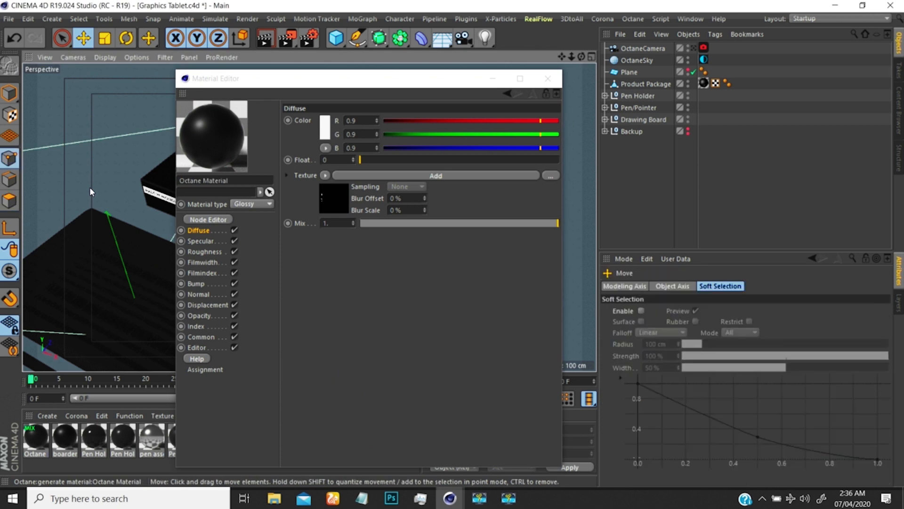
Rename the duplicated material as Pack and clear the existing Add shader from its Diffuse texture
{"action": "left_click_drag", "start_coordinate": [228, 180], "coordinate": [132, 159]}
{"action": "type", "text": "Pack"}
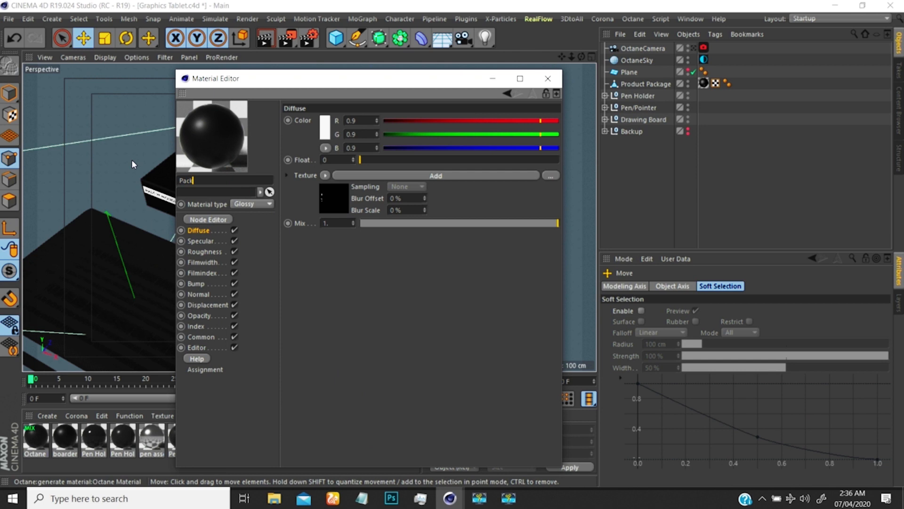
{"action": "key", "text": "Return"}
{"action": "left_click", "coordinate": [330, 177]}
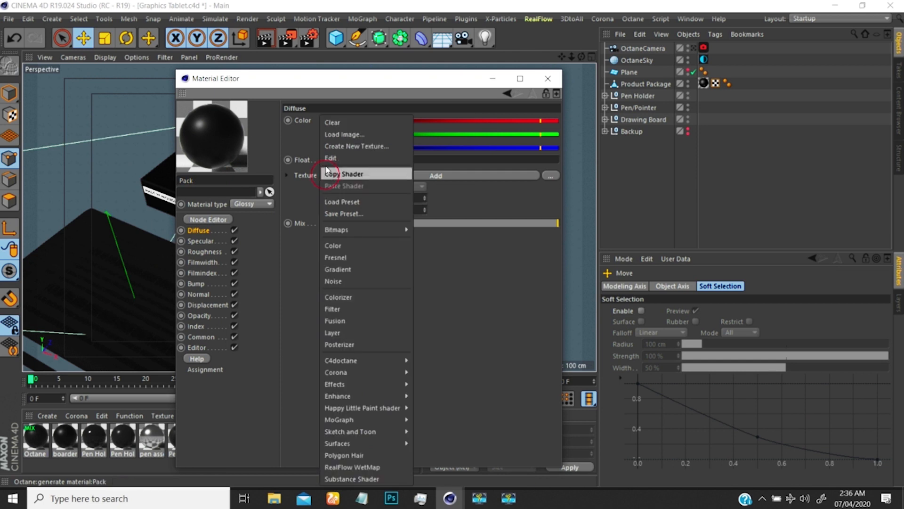
{"action": "left_click", "coordinate": [436, 122]}
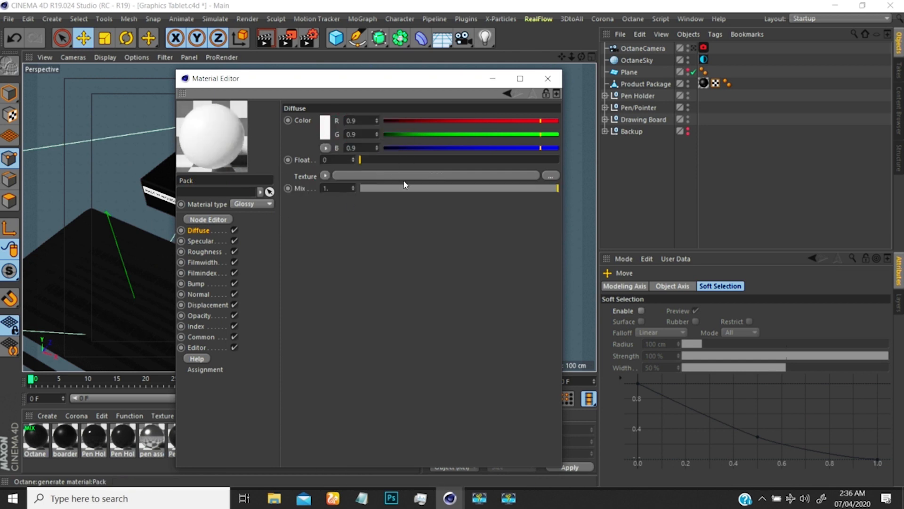
Load an Octane ImageTexture shader into the Pack material's Diffuse texture and open the shader's settings
{"action": "left_click", "coordinate": [325, 176]}
{"action": "mouse_move", "coordinate": [368, 360]}
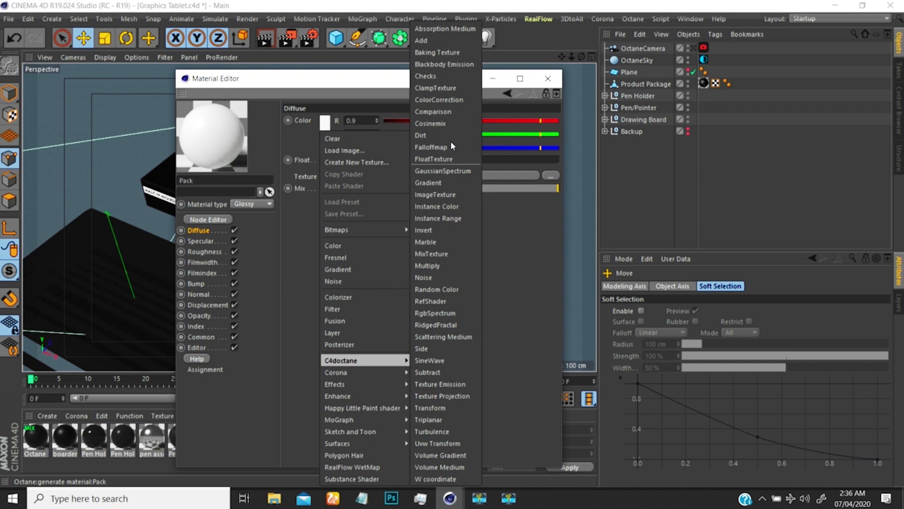
{"action": "left_click", "coordinate": [437, 194]}
{"action": "left_click", "coordinate": [337, 197]}
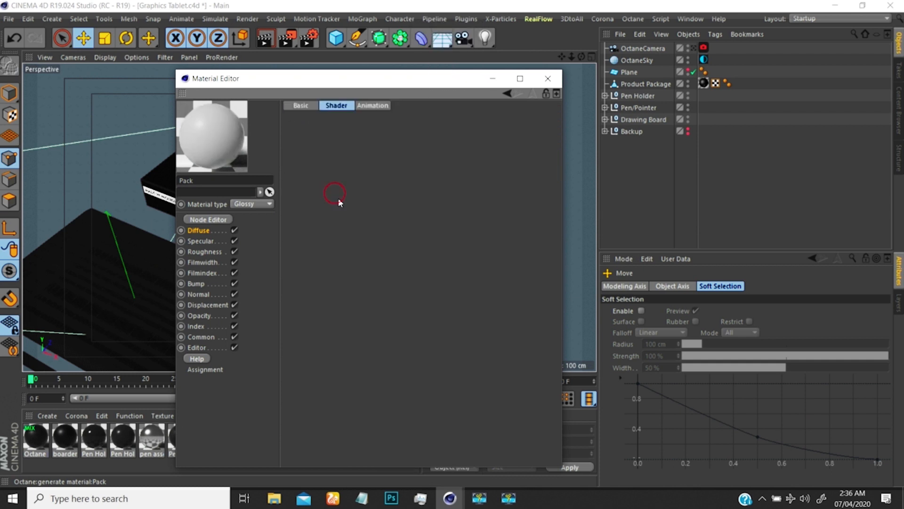
Load the UGEE Package UV - 1 image from Workfiles > C4D > UGEE Tablet > Assets into the ImageTexture and close the material
{"action": "left_click", "coordinate": [550, 130]}
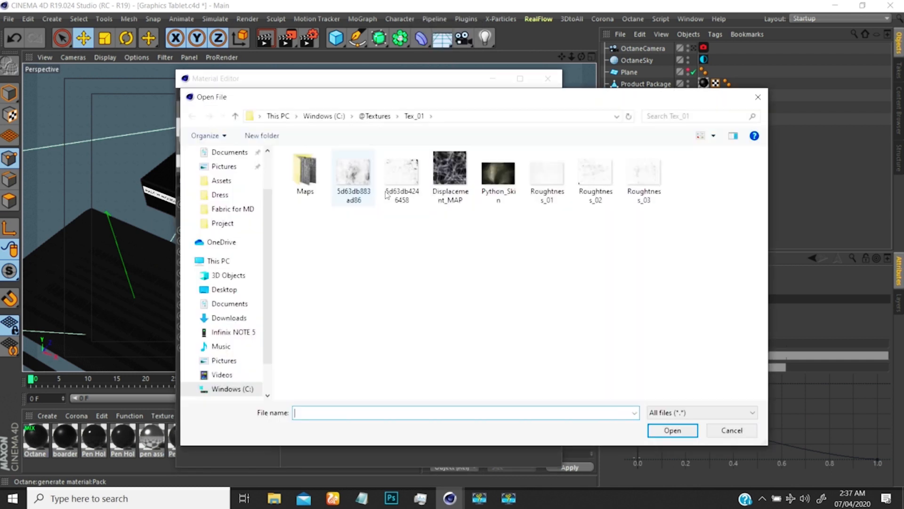
{"action": "left_click", "coordinate": [324, 116]}
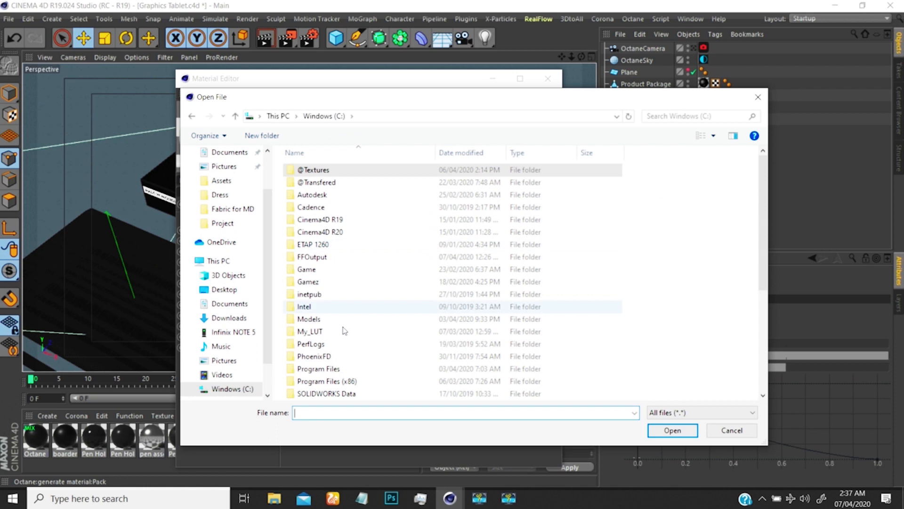
{"action": "scroll", "coordinate": [330, 351], "scroll_direction": "down", "scroll_amount": 5}
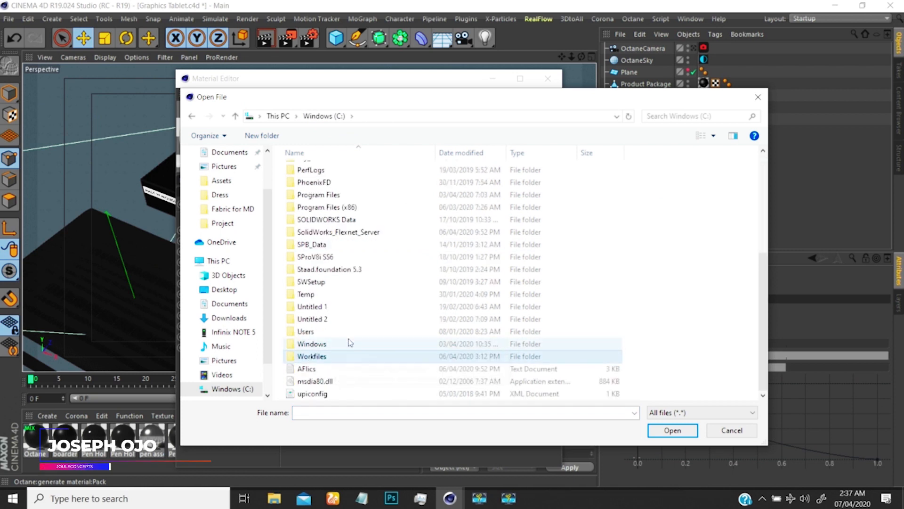
{"action": "double_click", "coordinate": [355, 349]}
{"action": "double_click", "coordinate": [306, 220]}
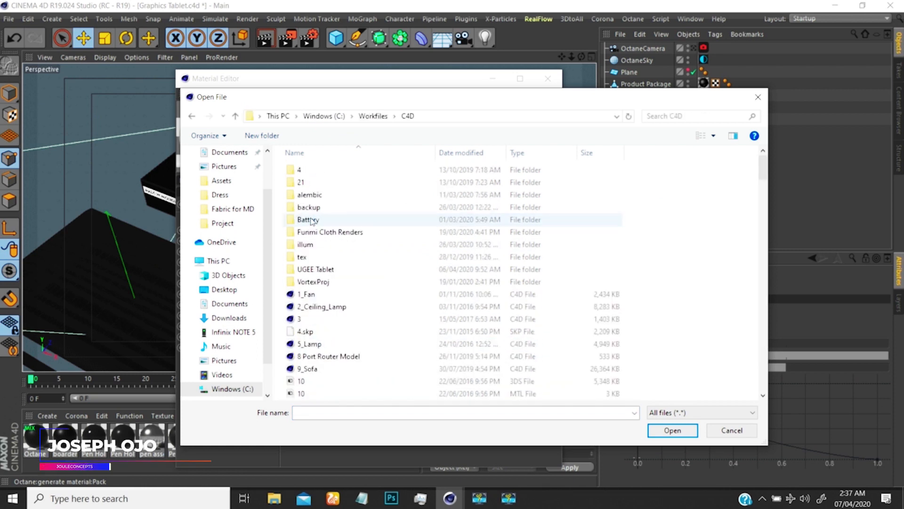
{"action": "double_click", "coordinate": [316, 268]}
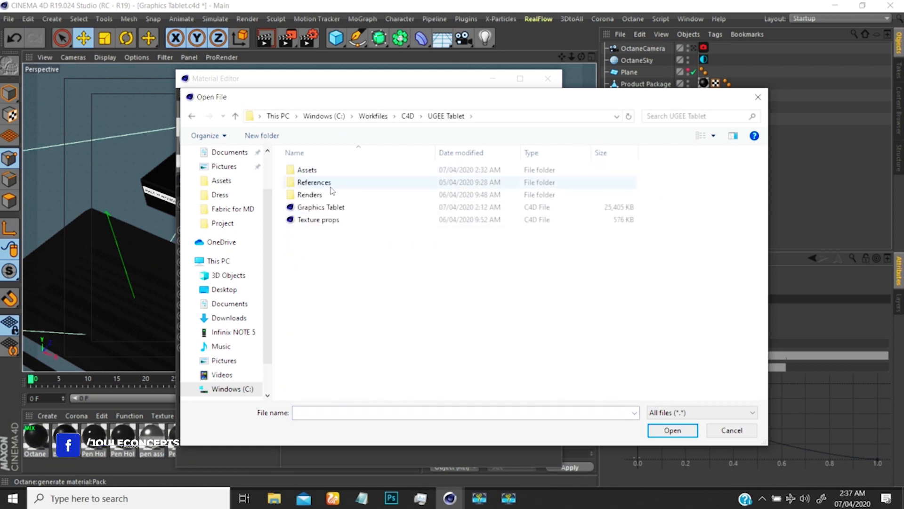
{"action": "double_click", "coordinate": [310, 170]}
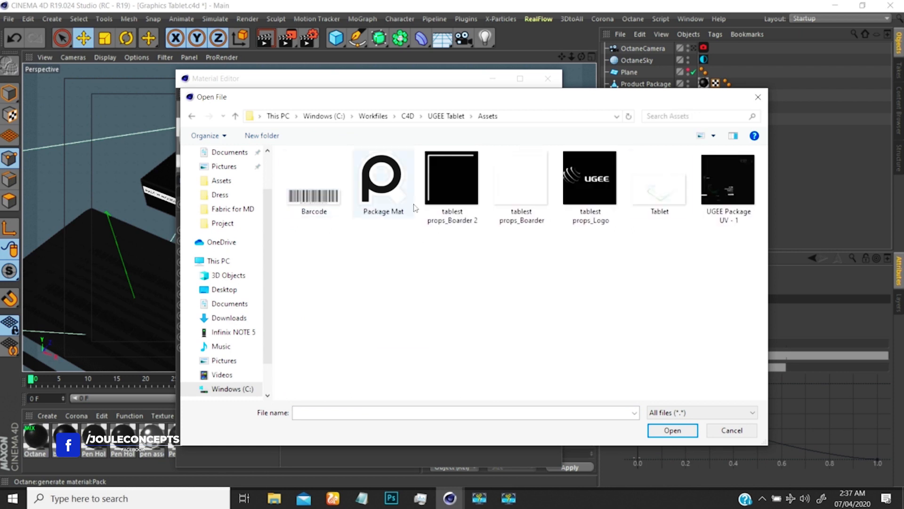
{"action": "left_click", "coordinate": [712, 194]}
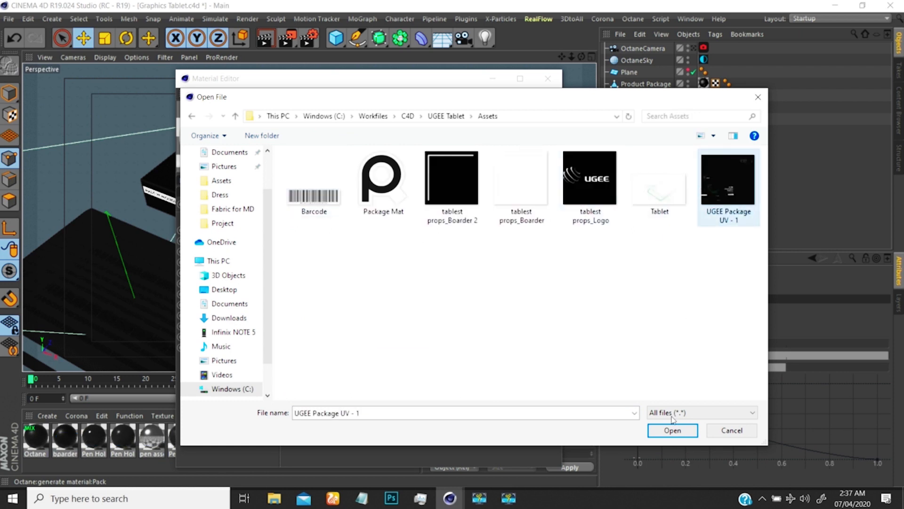
{"action": "left_click", "coordinate": [672, 430]}
{"action": "left_click", "coordinate": [497, 289]}
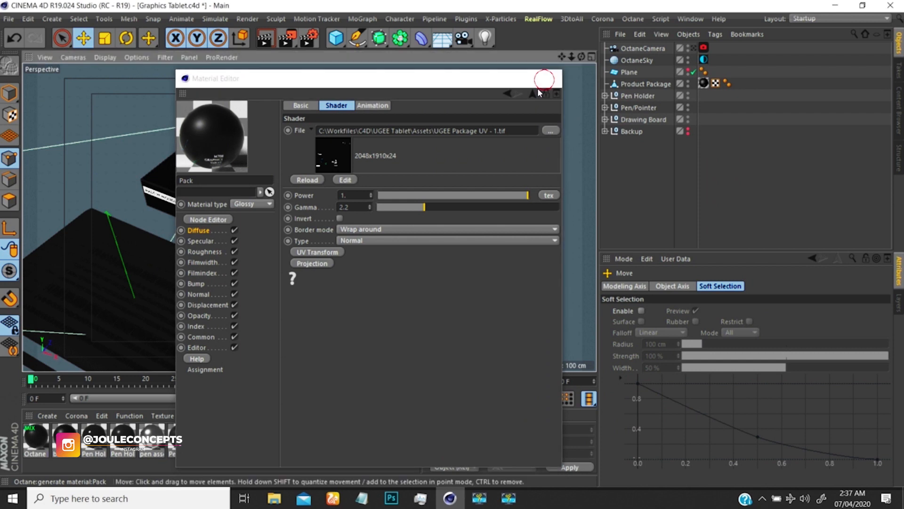
{"action": "left_click", "coordinate": [548, 79]}
Assign the Pack material to the Product Package object in place of its Mat material
{"action": "left_click_drag", "start_coordinate": [329, 239], "coordinate": [306, 237], "text": "alt"}
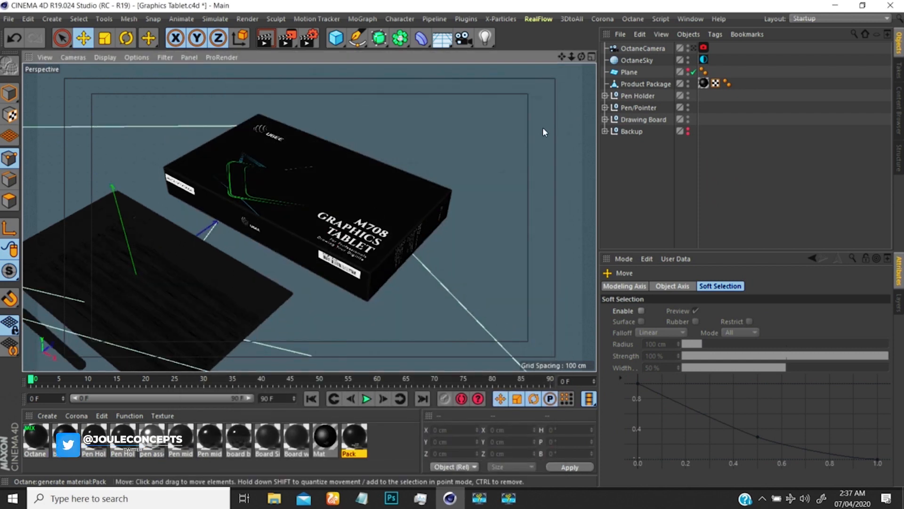
{"action": "left_click", "coordinate": [643, 84]}
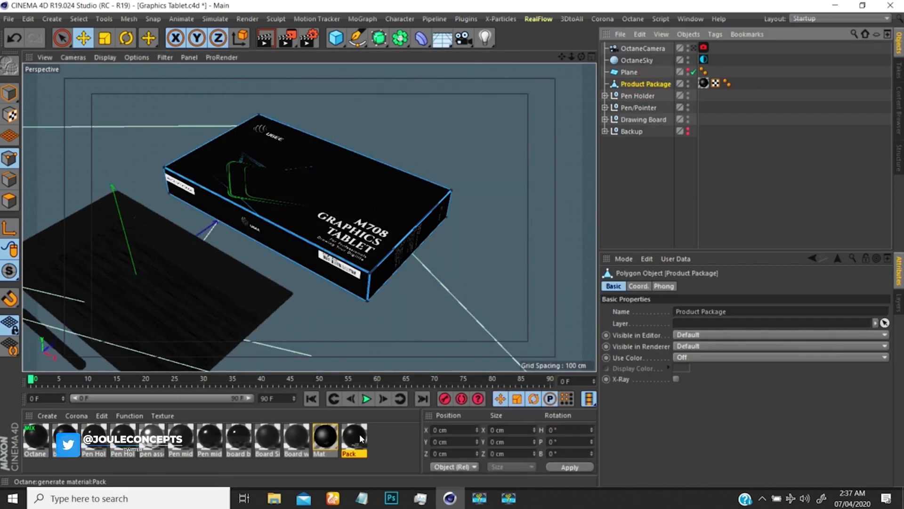
{"action": "left_click", "coordinate": [9, 98]}
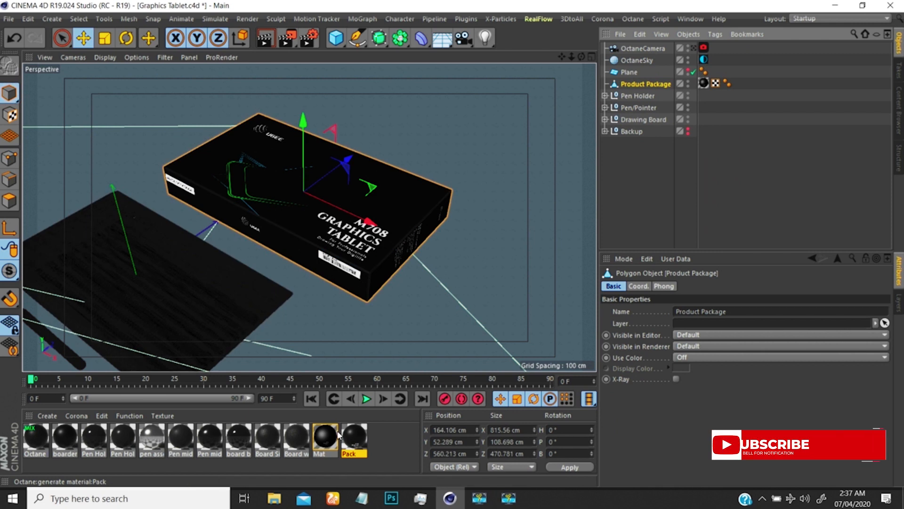
{"action": "left_click", "coordinate": [362, 440]}
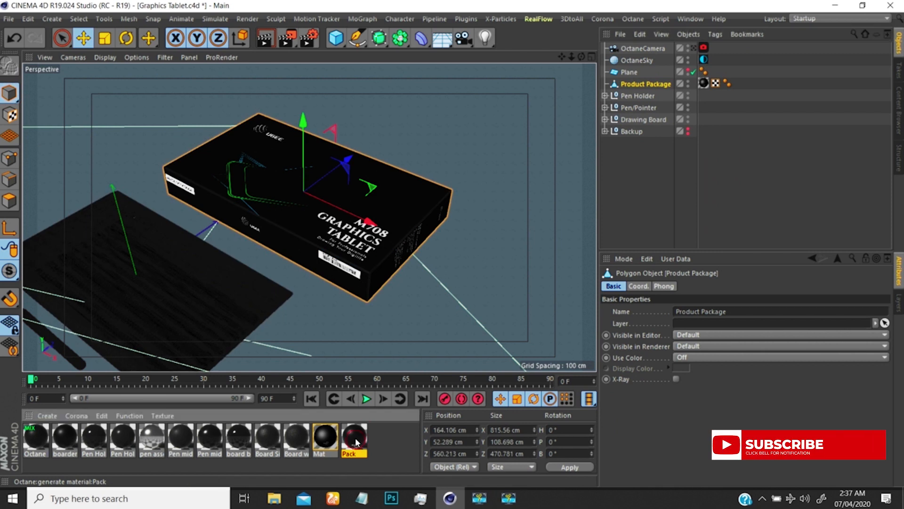
{"action": "left_click", "coordinate": [760, 72]}
{"action": "scroll", "coordinate": [356, 245], "scroll_direction": "up", "scroll_amount": 3}
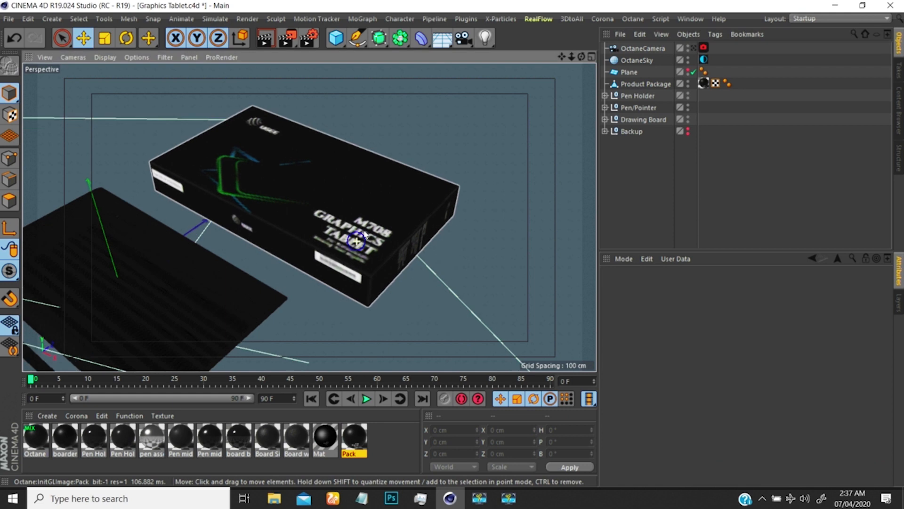
{"action": "scroll", "coordinate": [356, 245], "scroll_direction": "down", "scroll_amount": 1}
Set the Pack material's texture preview size to No Scaling and check the package artwork in the viewport
{"action": "double_click", "coordinate": [354, 438]}
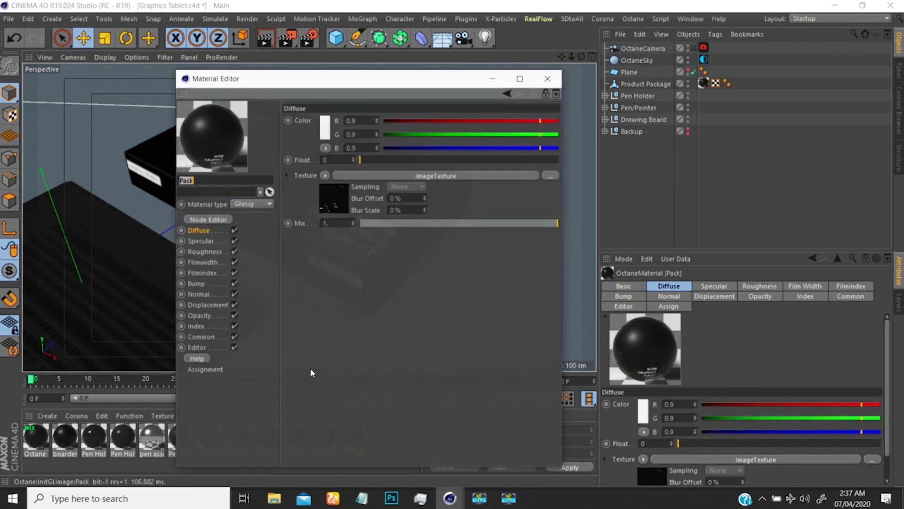
{"action": "left_click", "coordinate": [198, 347]}
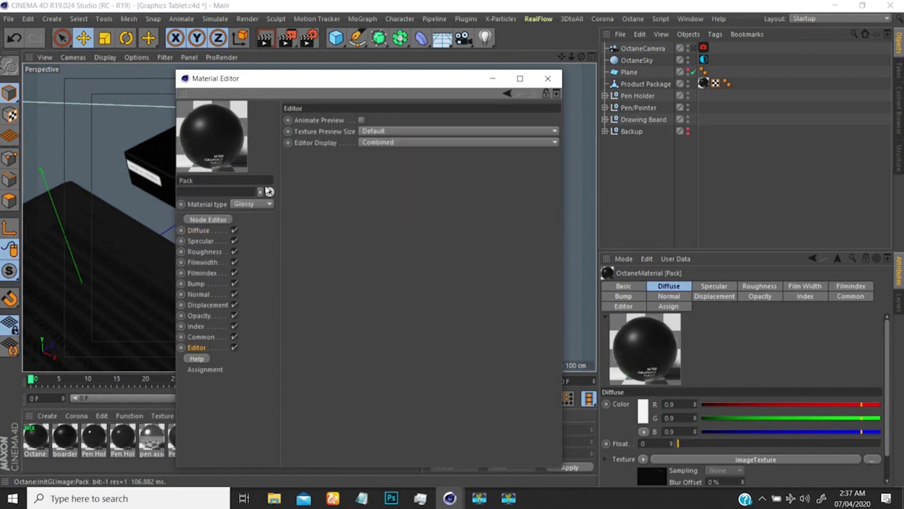
{"action": "left_click", "coordinate": [375, 132]}
{"action": "left_click", "coordinate": [377, 156]}
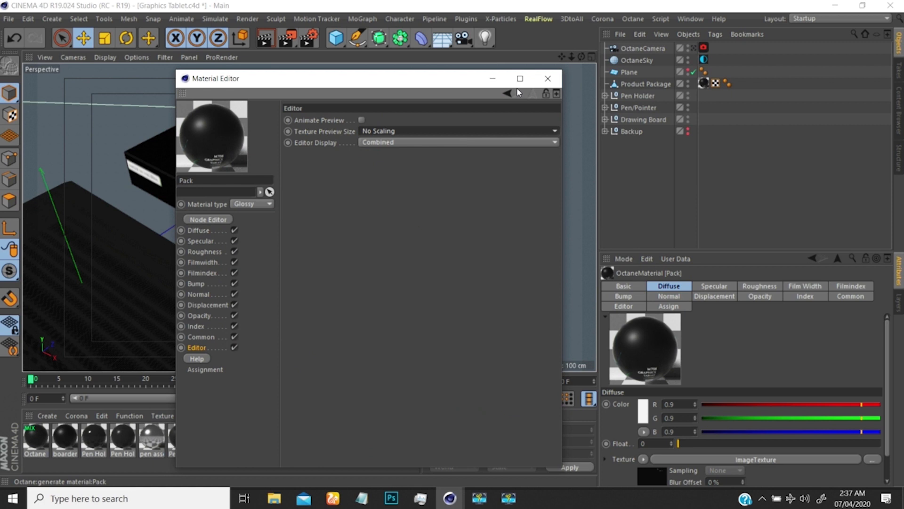
{"action": "left_click", "coordinate": [547, 79]}
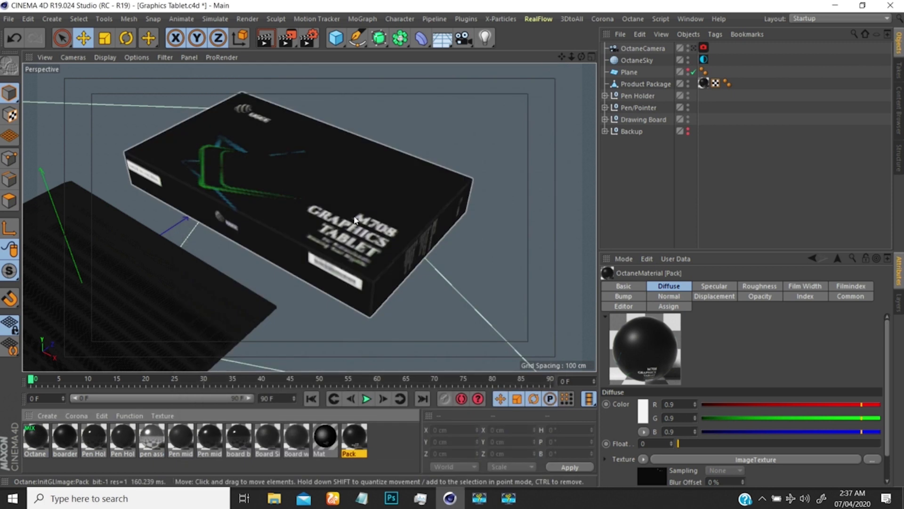
{"action": "mouse_move", "coordinate": [351, 245]}
{"action": "right_mouse_down", "text": "alt"}
{"action": "mouse_move", "coordinate": [384, 200]}
{"action": "mouse_move", "coordinate": [352, 244]}
{"action": "right_mouse_up", "text": "alt"}
{"action": "middle_click_drag", "start_coordinate": [352, 244], "coordinate": [358, 227], "text": "alt"}
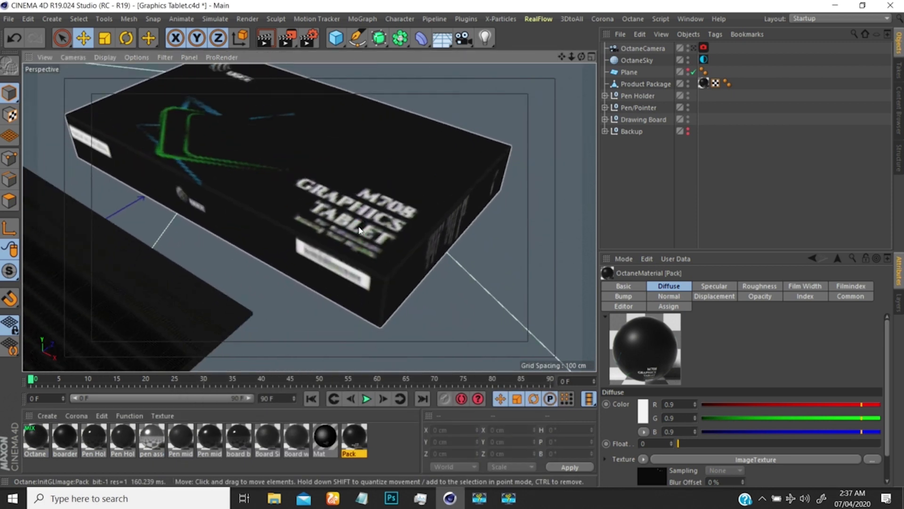
Set the Pack material's texture preview size to 2048x2048 (16 MB) and close the material
{"action": "left_click", "coordinate": [354, 442]}
{"action": "double_click", "coordinate": [354, 442]}
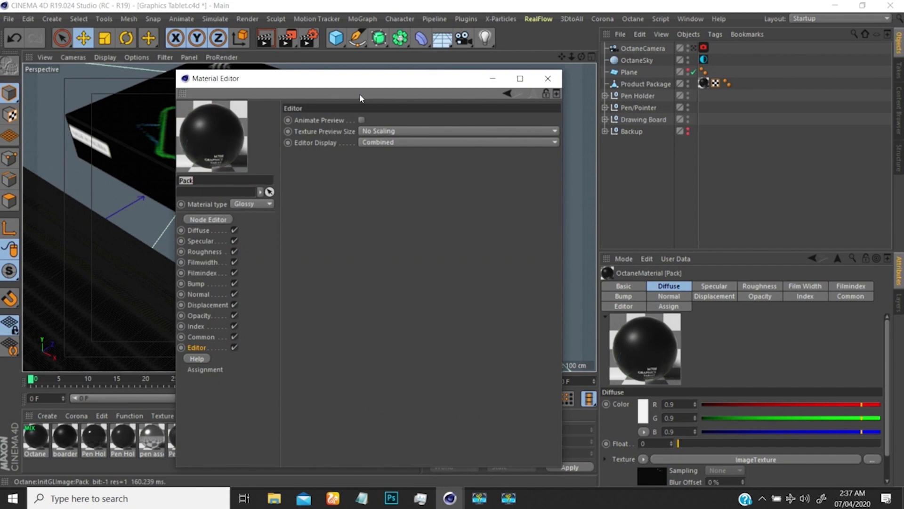
{"action": "left_click_drag", "start_coordinate": [425, 81], "coordinate": [742, 72]}
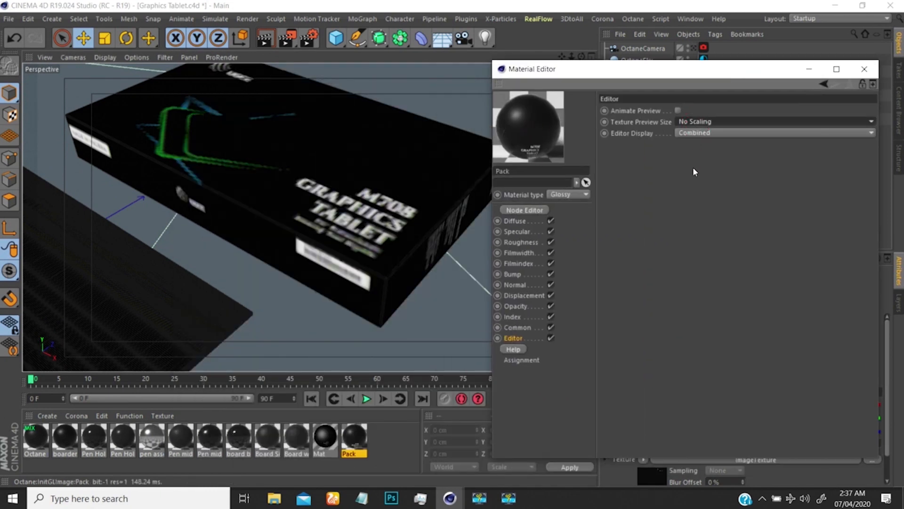
{"action": "left_click", "coordinate": [691, 122]}
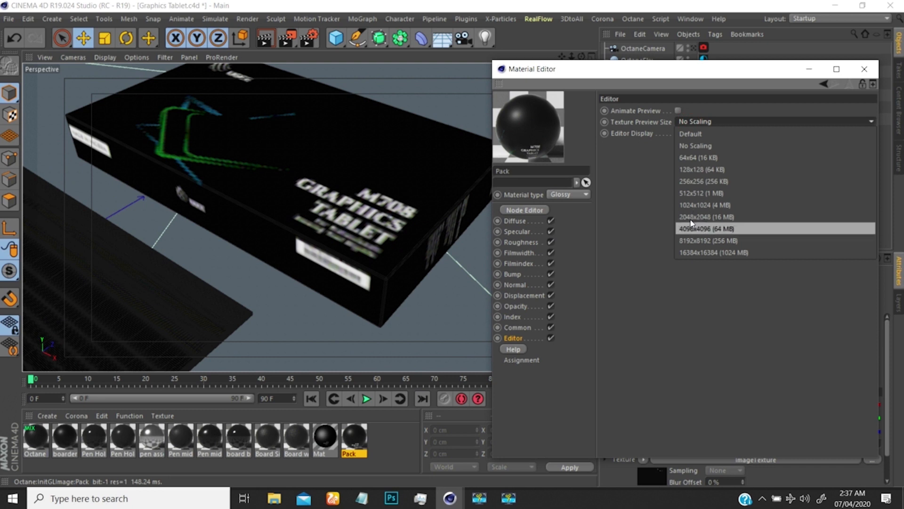
{"action": "left_click", "coordinate": [691, 228]}
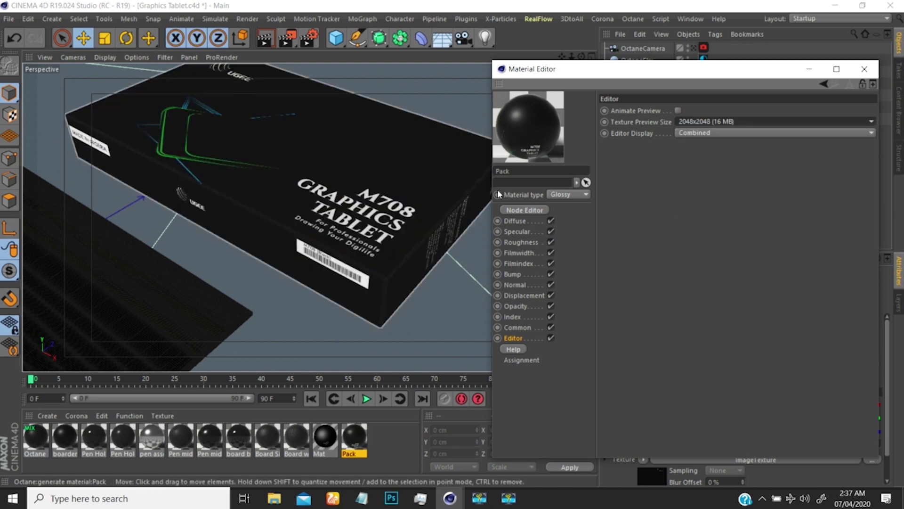
{"action": "left_click", "coordinate": [864, 69]}
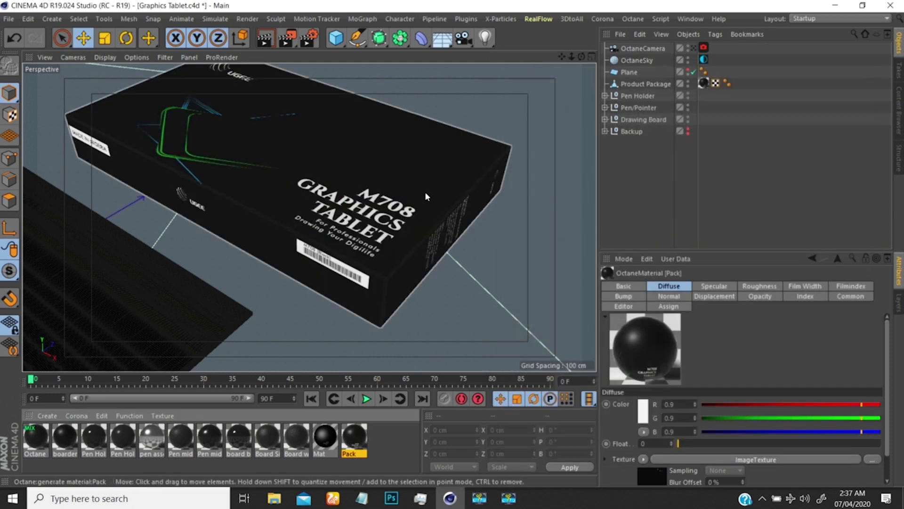
Unhide the Plane object in the viewport so the floor shows beneath the tablet and package
{"action": "scroll", "coordinate": [329, 230], "scroll_direction": "down", "scroll_amount": 5}
{"action": "left_click_drag", "start_coordinate": [329, 229], "coordinate": [368, 231], "text": "alt"}
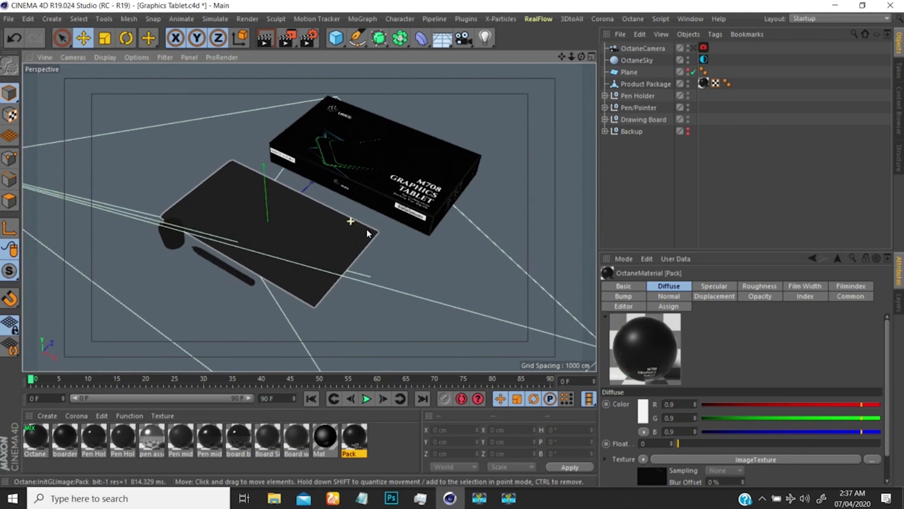
{"action": "left_click", "coordinate": [687, 71]}
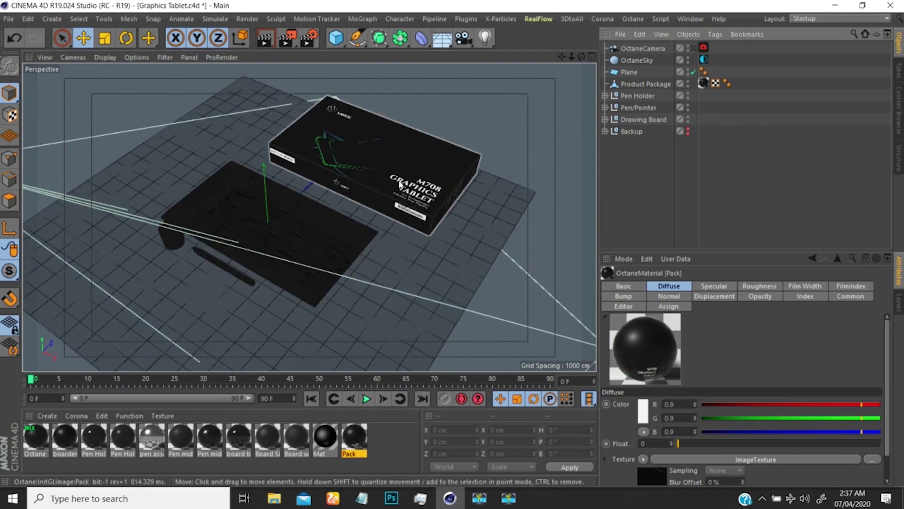
{"action": "left_click_drag", "start_coordinate": [401, 186], "coordinate": [366, 233], "text": "alt"}
Scale the Plane up uniformly to about 2674 cm in width and depth
{"action": "left_click", "coordinate": [365, 234]}
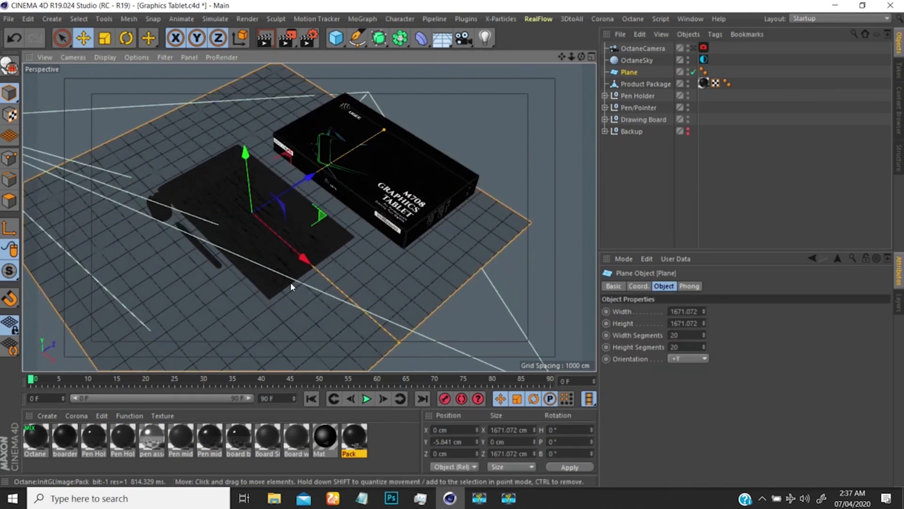
{"action": "key", "text": "t"}
{"action": "left_click_drag", "start_coordinate": [287, 271], "coordinate": [411, 211]}
{"action": "left_click_drag", "start_coordinate": [346, 239], "coordinate": [397, 206], "text": "alt"}
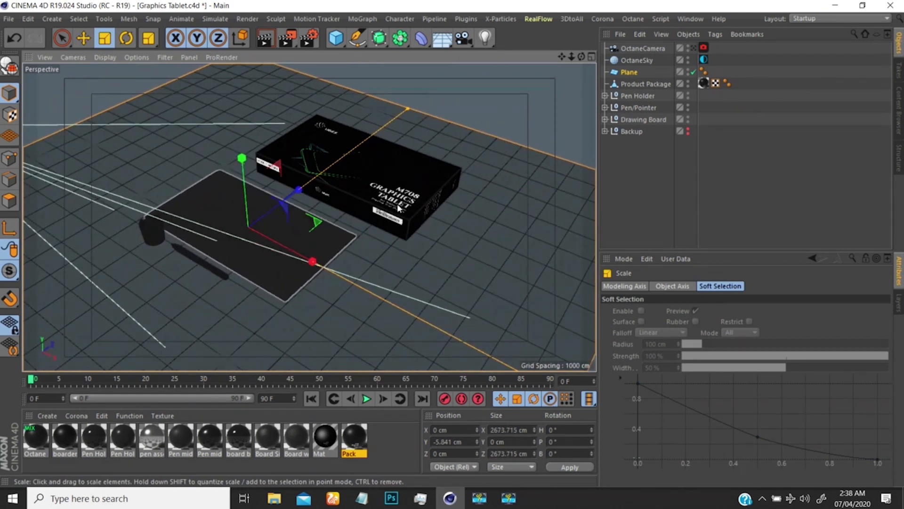
Check the scene through the OctaneCamera, return to the free view, and save the project before minimizing the program
{"action": "left_click", "coordinate": [696, 48]}
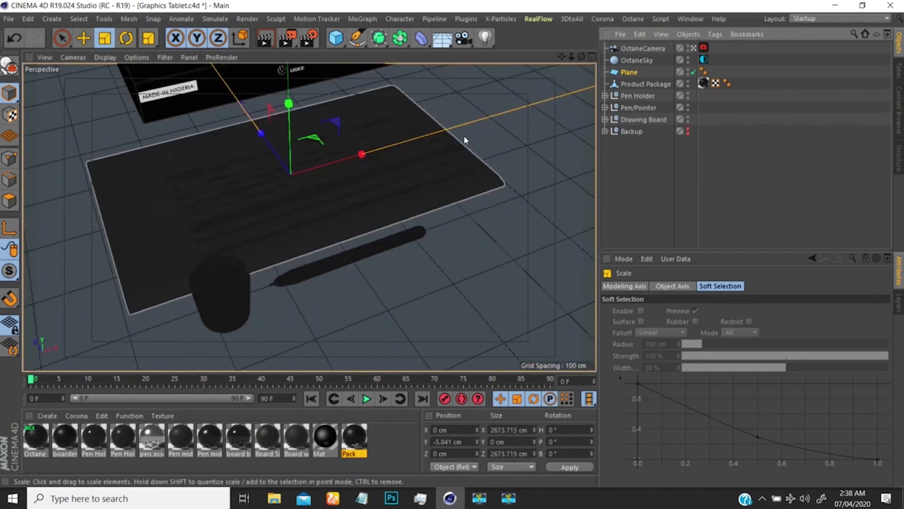
{"action": "left_click", "coordinate": [693, 48]}
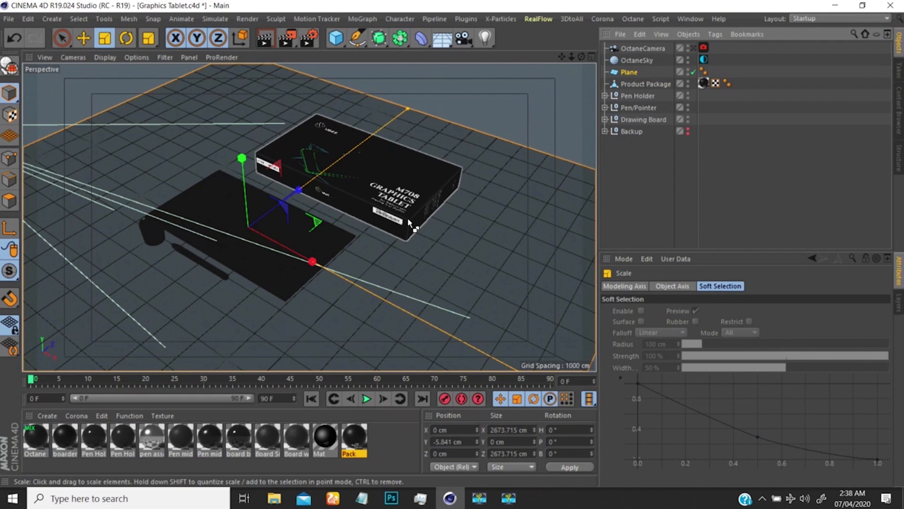
{"action": "key", "text": "ctrl+s"}
{"action": "left_click", "coordinate": [450, 498]}
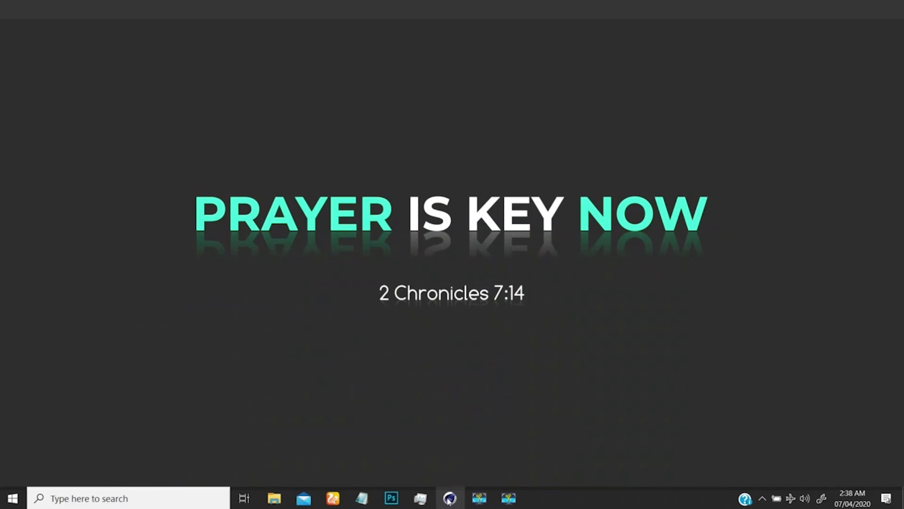
Switch back to Cinema 4D, open the Octane Live Viewer and set its render channel to PT
{"action": "left_click", "coordinate": [450, 498]}
{"action": "left_click", "coordinate": [633, 18]}
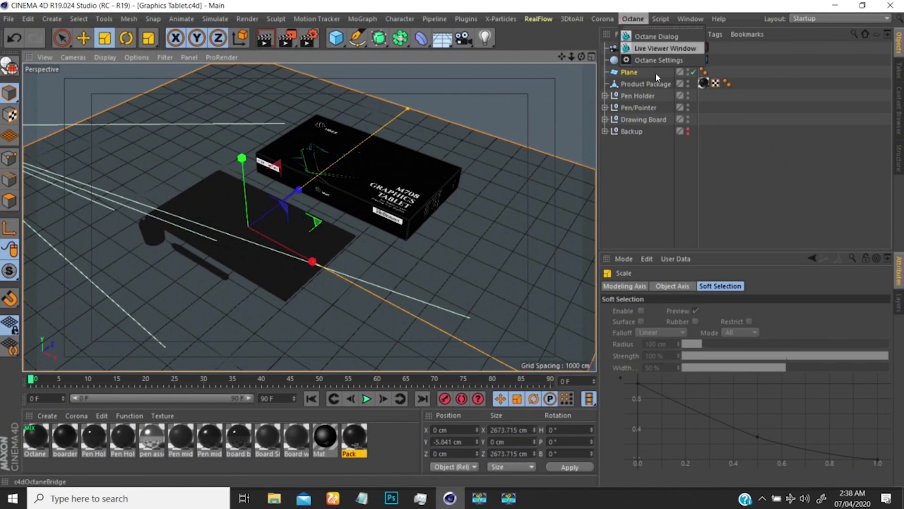
{"action": "left_click", "coordinate": [658, 49]}
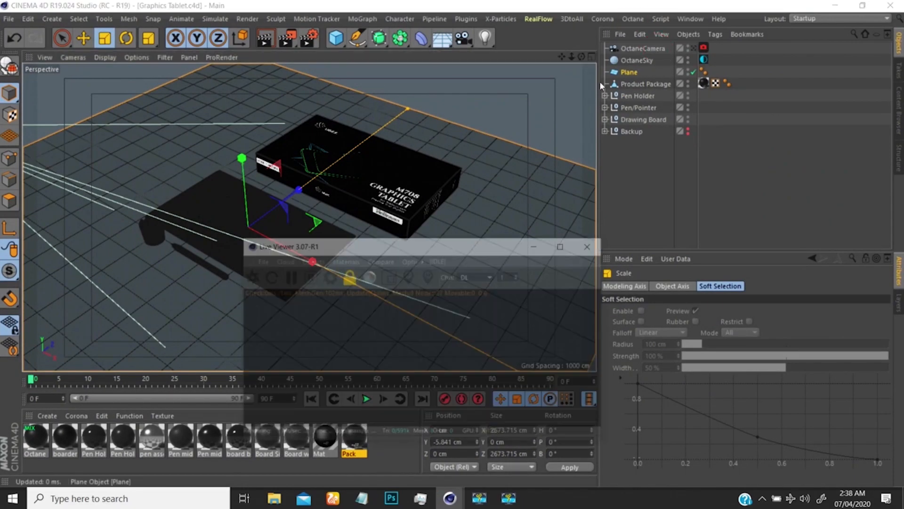
{"action": "left_click_drag", "start_coordinate": [391, 249], "coordinate": [347, 144]}
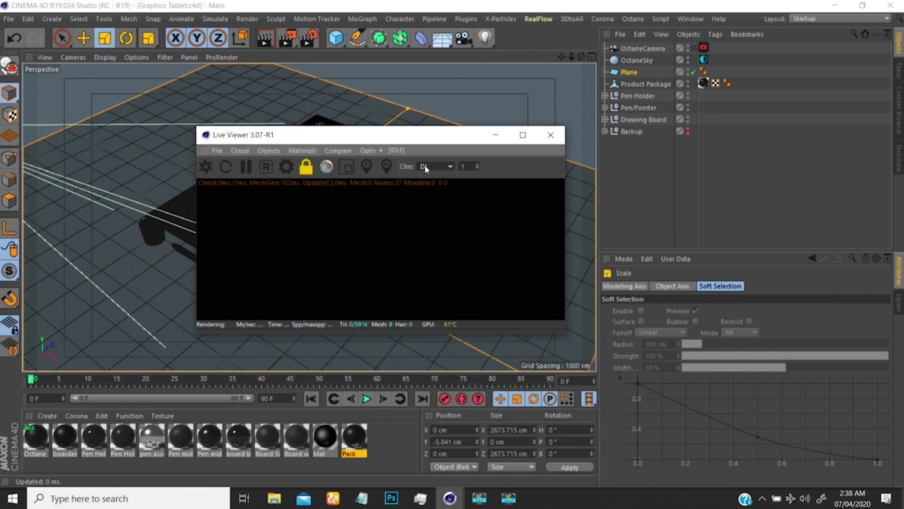
{"action": "left_click", "coordinate": [435, 166]}
{"action": "left_click", "coordinate": [430, 187]}
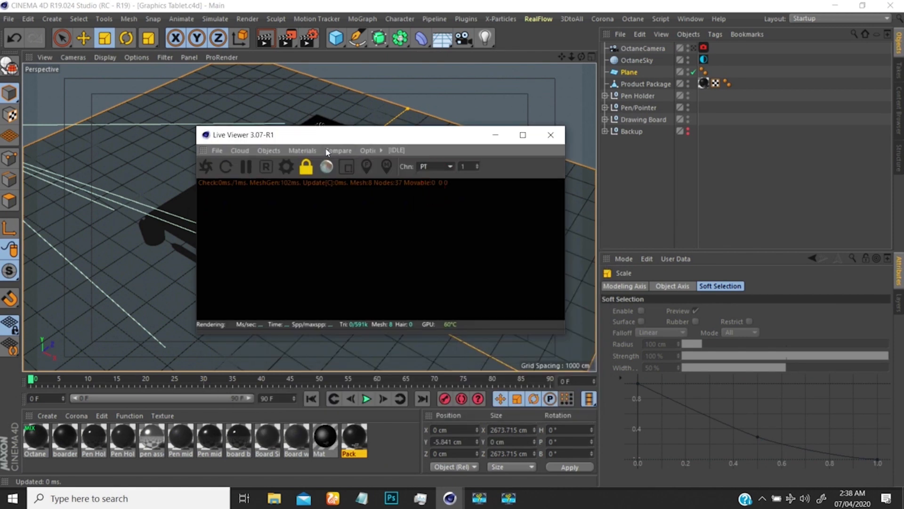
Start the live render of the scene and enlarge the Live Viewer beside the perspective view
{"action": "left_click", "coordinate": [309, 38]}
{"action": "left_click", "coordinate": [542, 9]}
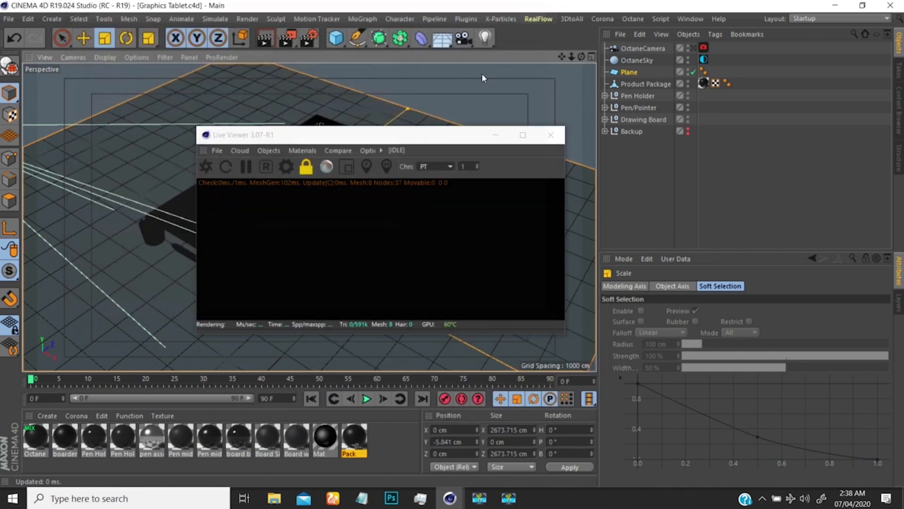
{"action": "left_click", "coordinate": [206, 166]}
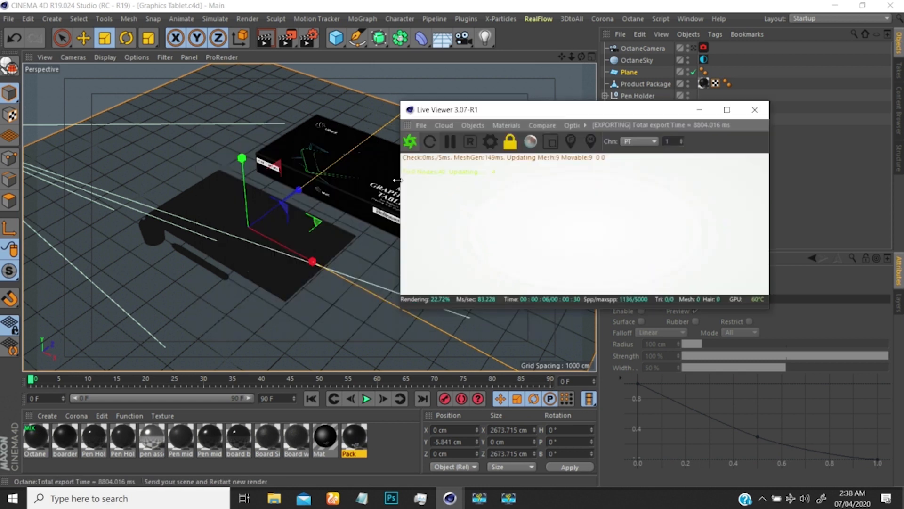
{"action": "left_click_drag", "start_coordinate": [567, 115], "coordinate": [590, 88]}
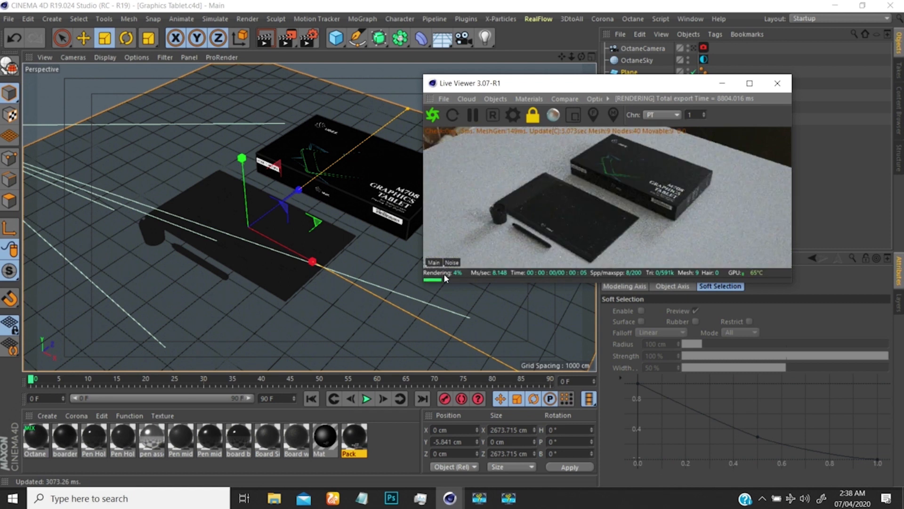
{"action": "left_click_drag", "start_coordinate": [792, 282], "coordinate": [848, 388]}
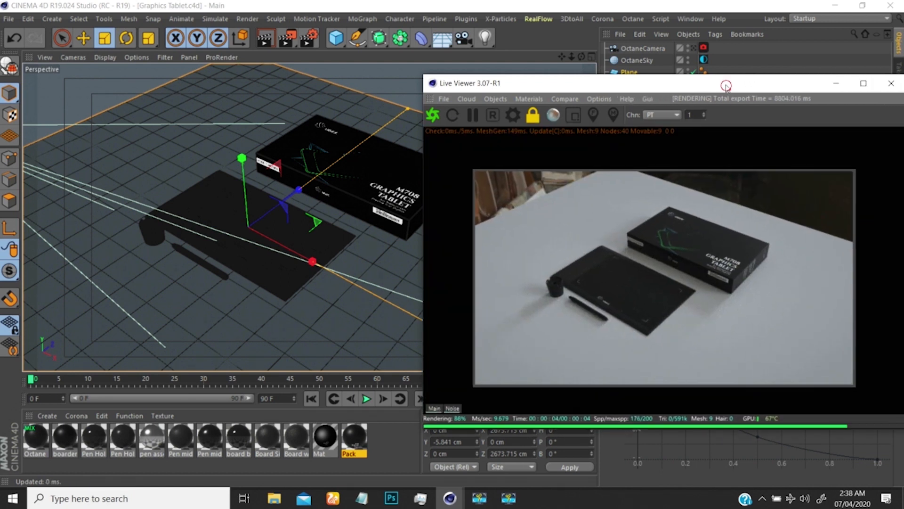
{"action": "left_click_drag", "start_coordinate": [727, 85], "coordinate": [744, 76]}
Inspect the rendered product package up close from the front, top, end and back for correct texture placement
{"action": "scroll", "coordinate": [414, 163], "scroll_direction": "up", "scroll_amount": 4}
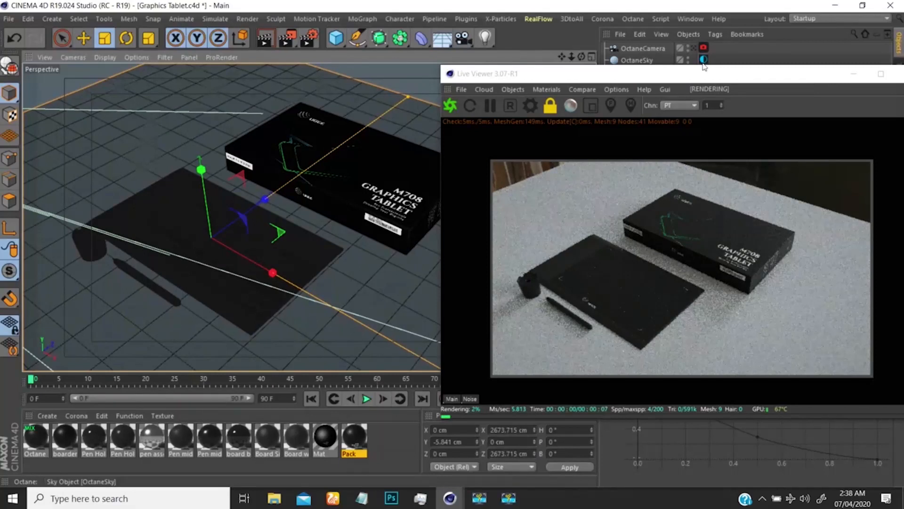
{"action": "left_click", "coordinate": [740, 59]}
{"action": "scroll", "coordinate": [421, 190], "scroll_direction": "up", "scroll_amount": 10}
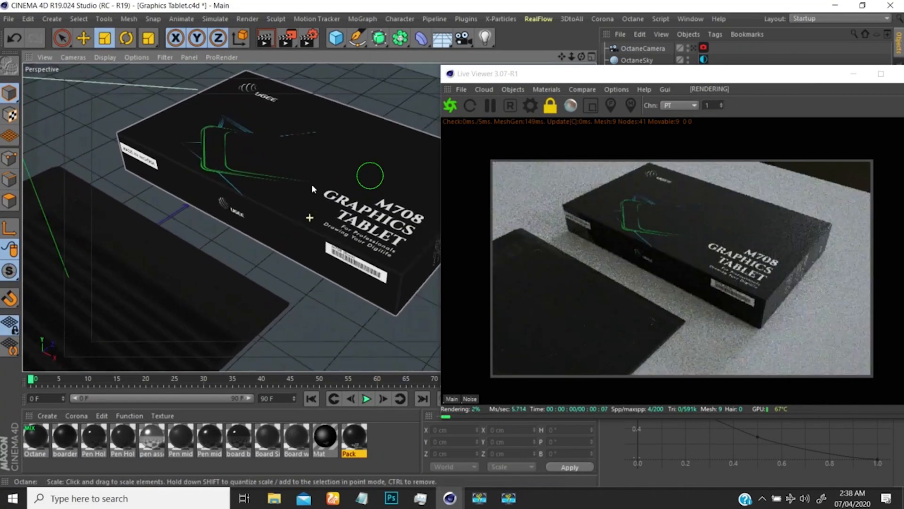
{"action": "left_click_drag", "start_coordinate": [265, 185], "coordinate": [272, 180], "text": "alt"}
{"action": "scroll", "coordinate": [284, 211], "scroll_direction": "up", "scroll_amount": 3}
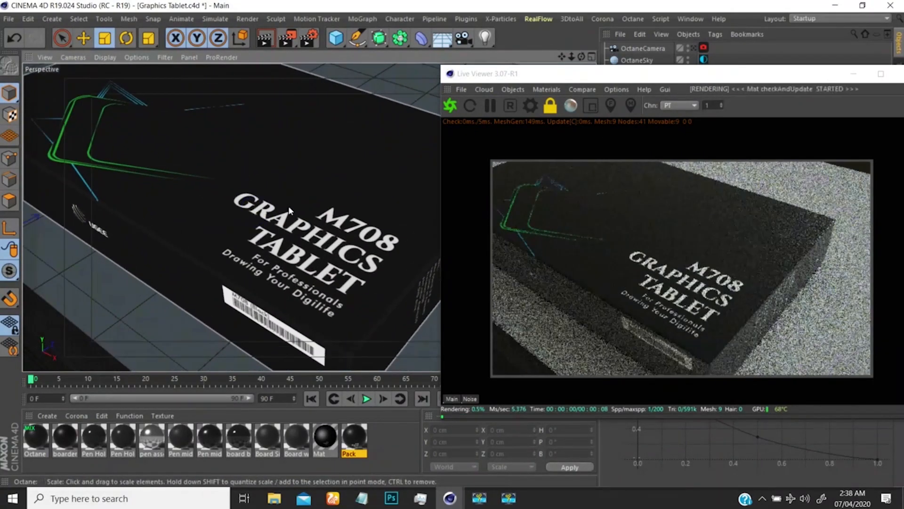
{"action": "left_click_drag", "start_coordinate": [264, 306], "coordinate": [270, 257], "text": "alt"}
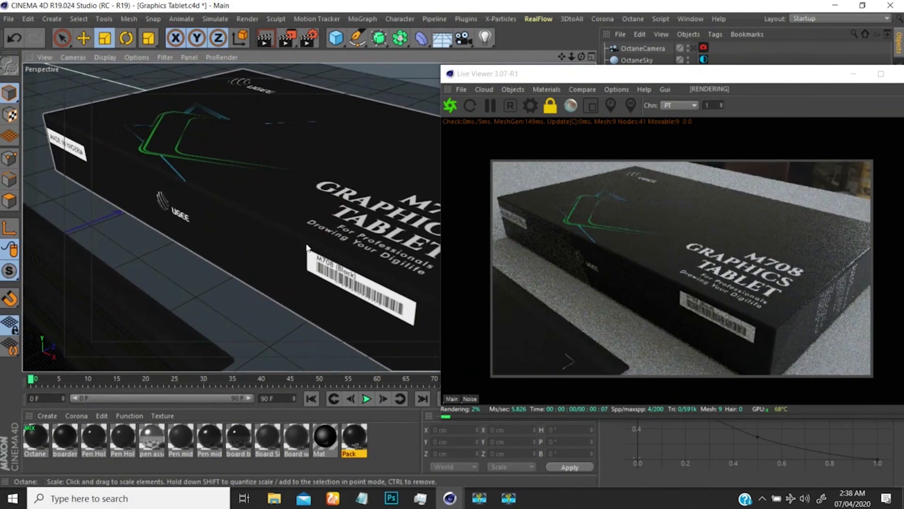
{"action": "left_click_drag", "start_coordinate": [328, 234], "coordinate": [224, 179], "text": "alt"}
{"action": "middle_click_drag", "start_coordinate": [224, 180], "coordinate": [214, 181], "text": "alt"}
{"action": "right_click_drag", "start_coordinate": [289, 183], "coordinate": [214, 203], "text": "alt"}
{"action": "left_click_drag", "start_coordinate": [296, 179], "coordinate": [166, 173], "text": "alt"}
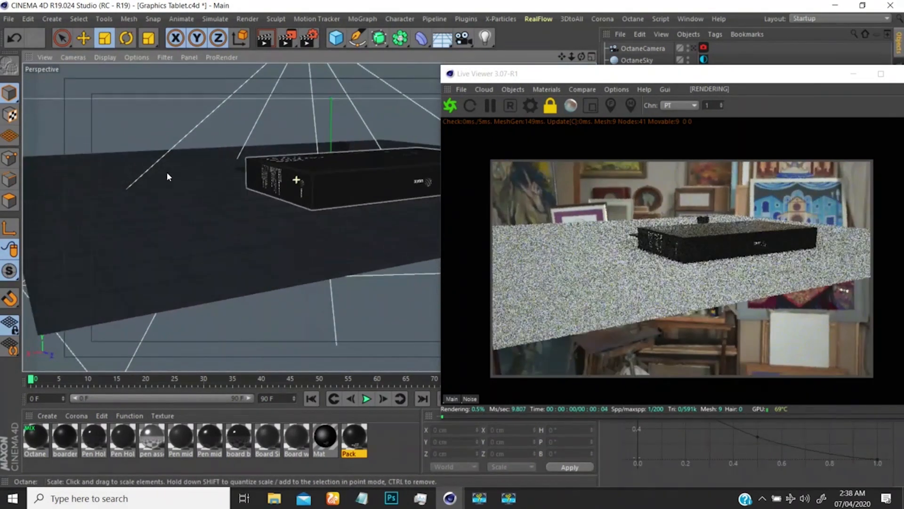
{"action": "left_click", "coordinate": [309, 217]}
{"action": "left_click_drag", "start_coordinate": [309, 217], "coordinate": [183, 189], "text": "alt"}
{"action": "right_click_drag", "start_coordinate": [110, 194], "coordinate": [177, 141], "text": "alt"}
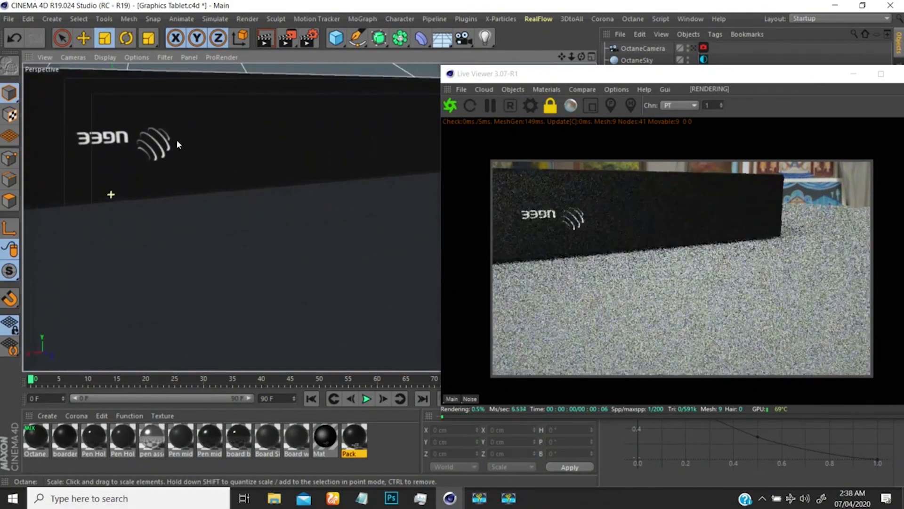
{"action": "right_click_drag", "start_coordinate": [139, 171], "coordinate": [96, 202], "text": "alt"}
{"action": "left_click_drag", "start_coordinate": [96, 202], "coordinate": [204, 202], "text": "alt"}
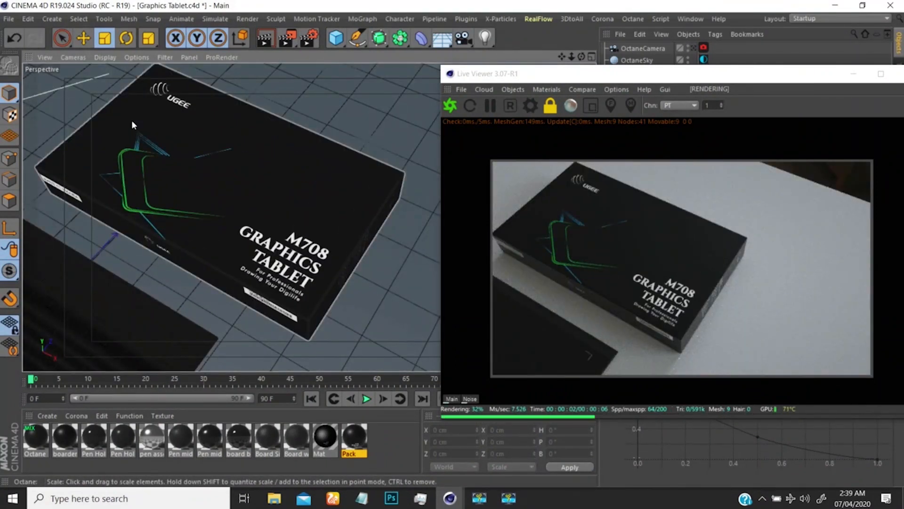
Examine the live render of the tablet, pen, pen holder and package together from a wider angle
{"action": "left_click_drag", "start_coordinate": [258, 197], "coordinate": [155, 214], "text": "alt"}
{"action": "left_click", "coordinate": [114, 233]}
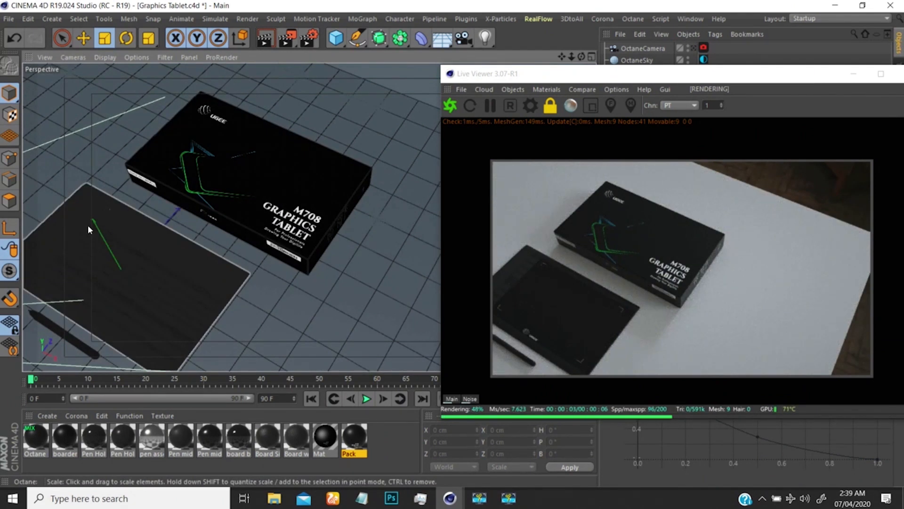
{"action": "middle_click_drag", "start_coordinate": [132, 258], "coordinate": [198, 226], "text": "alt"}
{"action": "left_click", "coordinate": [312, 139]}
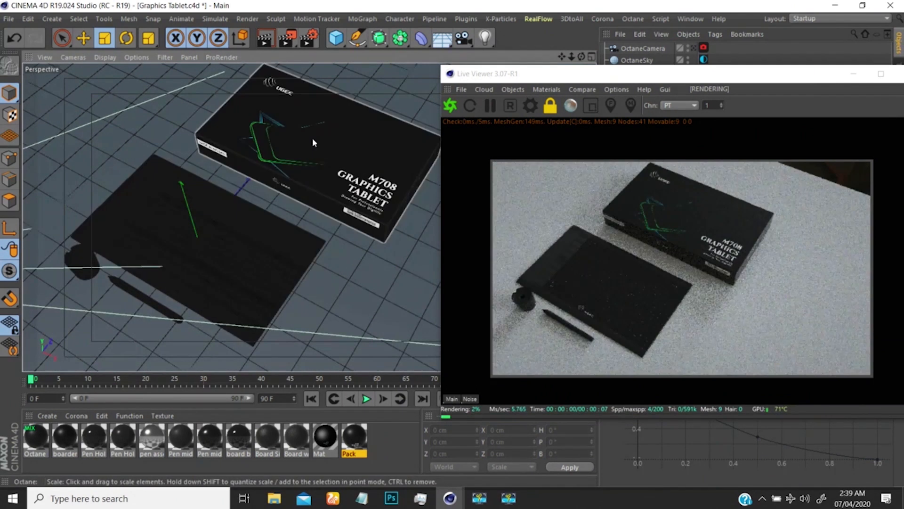
{"action": "mouse_move", "coordinate": [286, 164]}
{"action": "left_mouse_down", "text": "alt"}
{"action": "mouse_move", "coordinate": [265, 161]}
{"action": "mouse_move", "coordinate": [248, 184]}
{"action": "left_mouse_up", "text": "alt"}
{"action": "scroll", "coordinate": [235, 193], "scroll_direction": "up", "scroll_amount": 5}
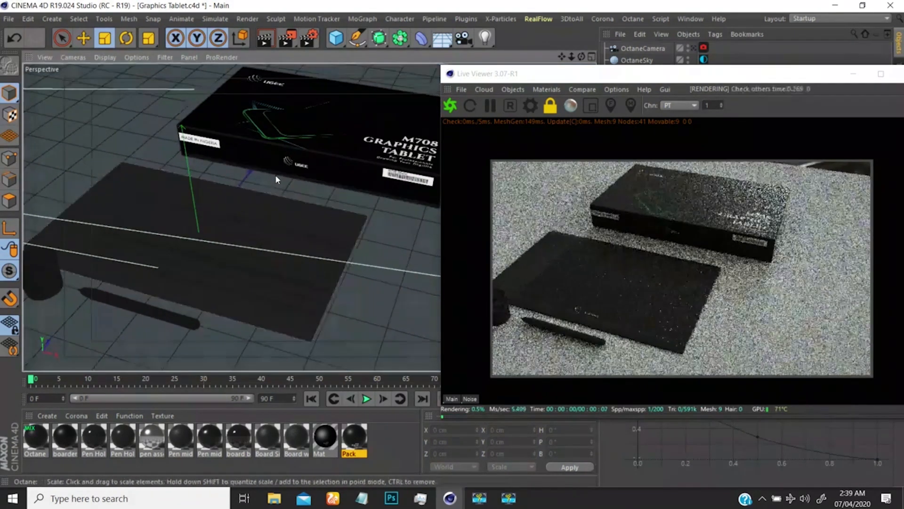
{"action": "scroll", "coordinate": [222, 194], "scroll_direction": "down", "scroll_amount": 2}
{"action": "middle_click_drag", "start_coordinate": [218, 194], "coordinate": [290, 180], "text": "alt"}
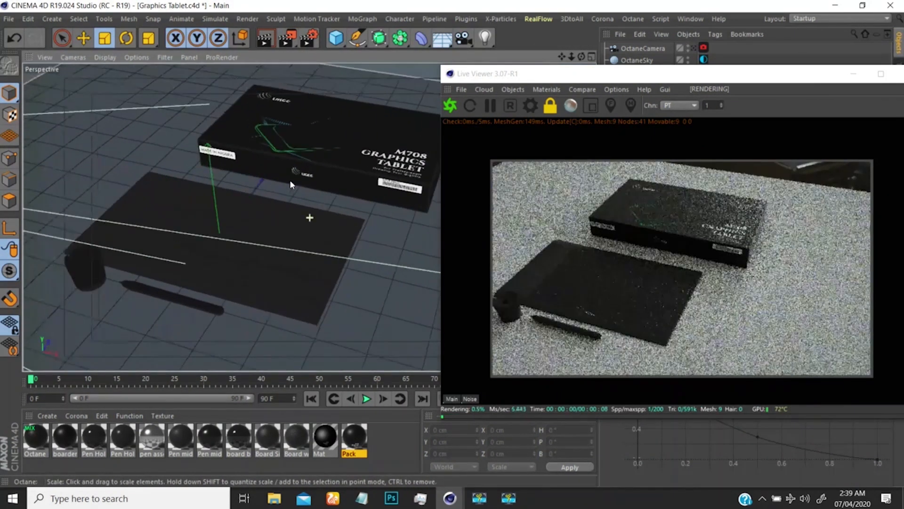
{"action": "scroll", "coordinate": [245, 219], "scroll_direction": "down", "scroll_amount": 1}
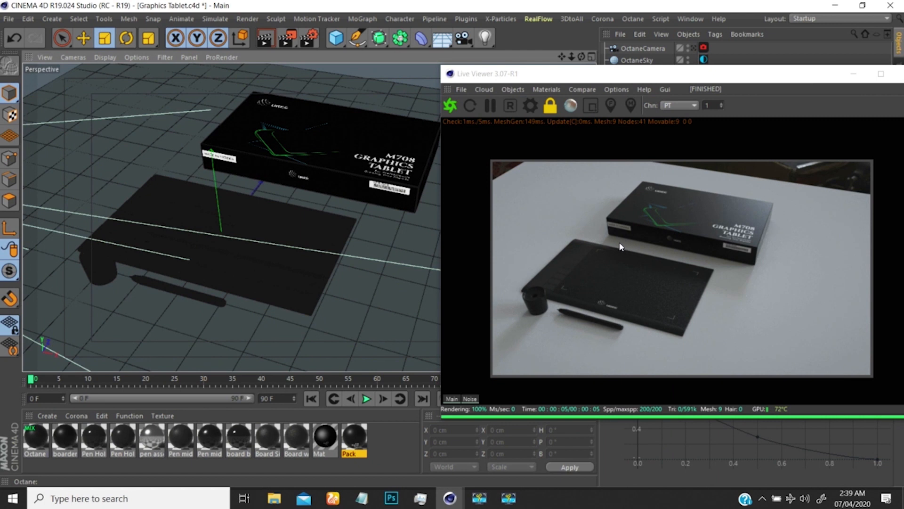
Move the Live Viewer window over the perspective view so that it no longer covers the object list
{"action": "left_click_drag", "start_coordinate": [667, 78], "coordinate": [311, 69]}
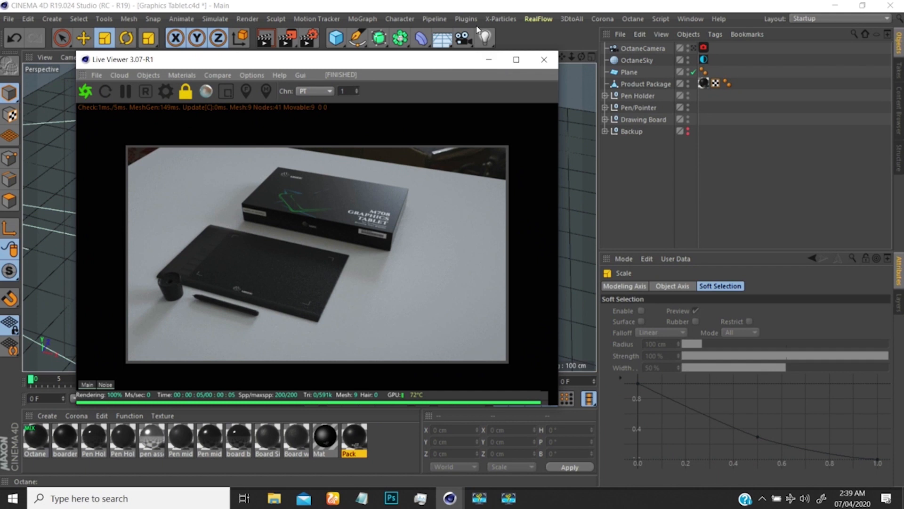
{"action": "left_click", "coordinate": [466, 19]}
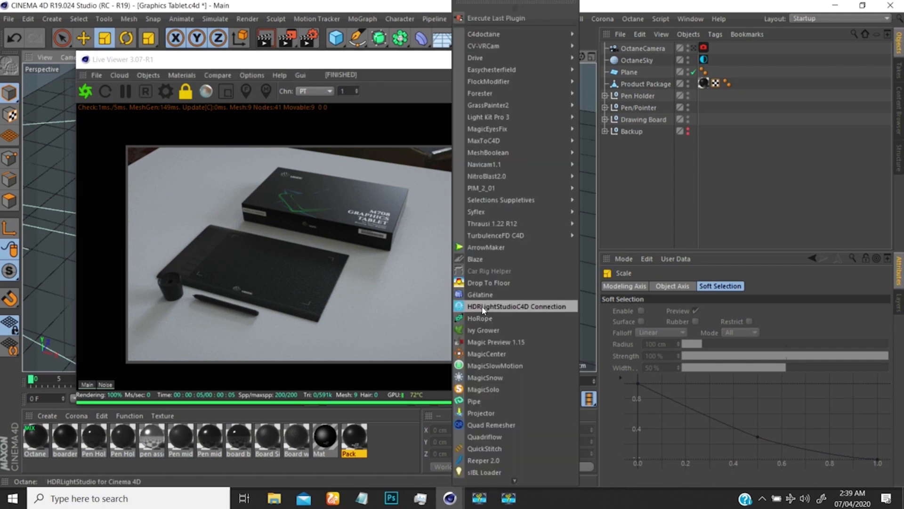
{"action": "left_click", "coordinate": [714, 220]}
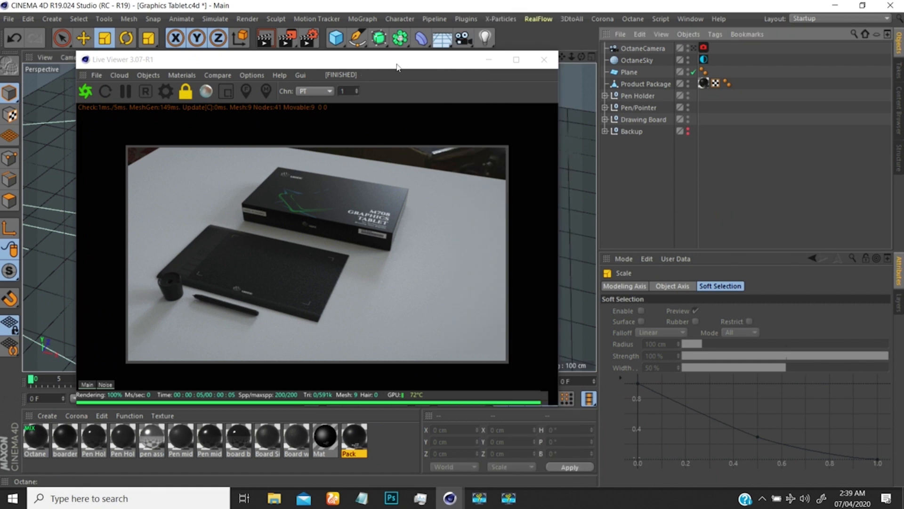
{"action": "mouse_move", "coordinate": [403, 61]}
{"action": "left_mouse_down"}
{"action": "mouse_move", "coordinate": [378, 85]}
{"action": "mouse_move", "coordinate": [410, 63]}
{"action": "left_mouse_up"}
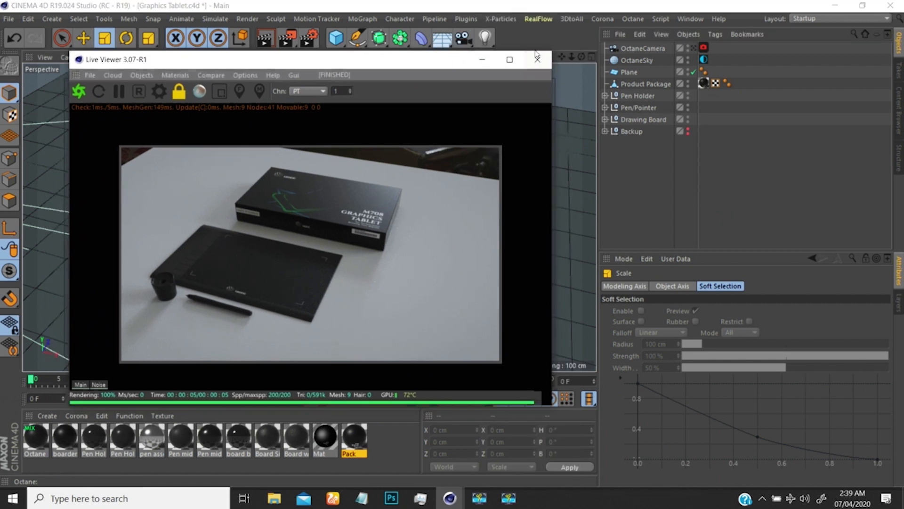
{"action": "left_click_drag", "start_coordinate": [441, 65], "coordinate": [388, 71]}
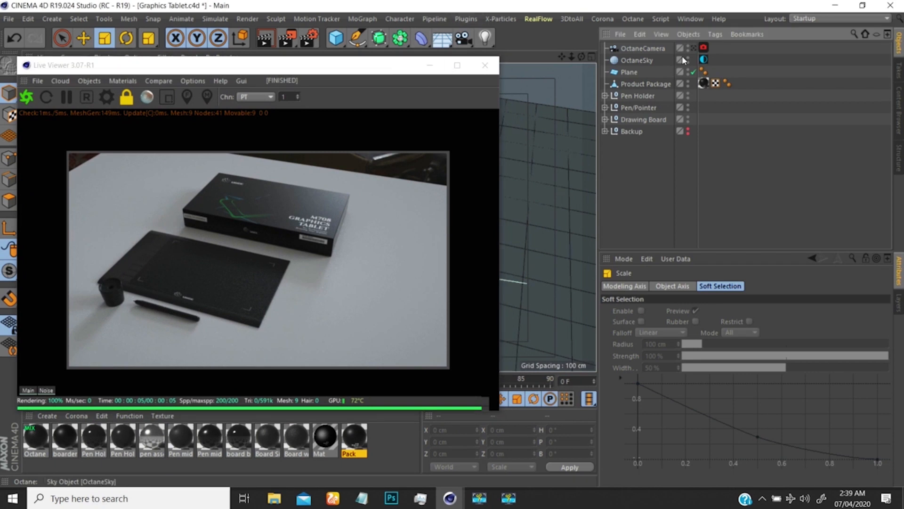
Look through the OctaneCamera, duplicate it, and make the copy OctaneCamera.1 the active camera
{"action": "left_click", "coordinate": [692, 47]}
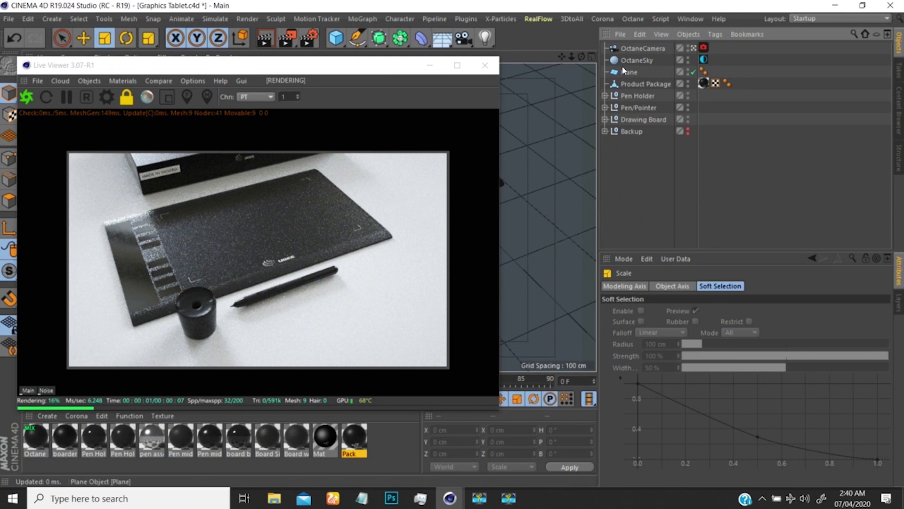
{"action": "left_click_drag", "start_coordinate": [635, 49], "coordinate": [640, 55], "text": "ctrl"}
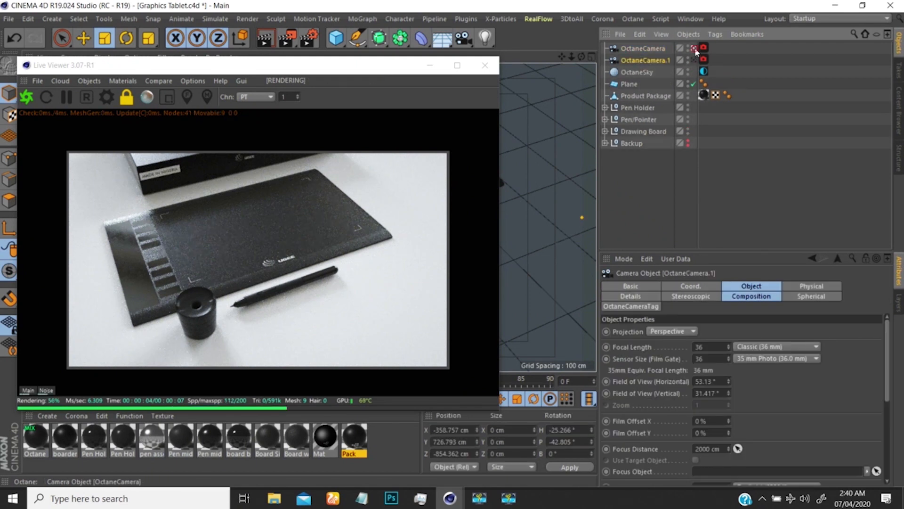
{"action": "left_click", "coordinate": [692, 60]}
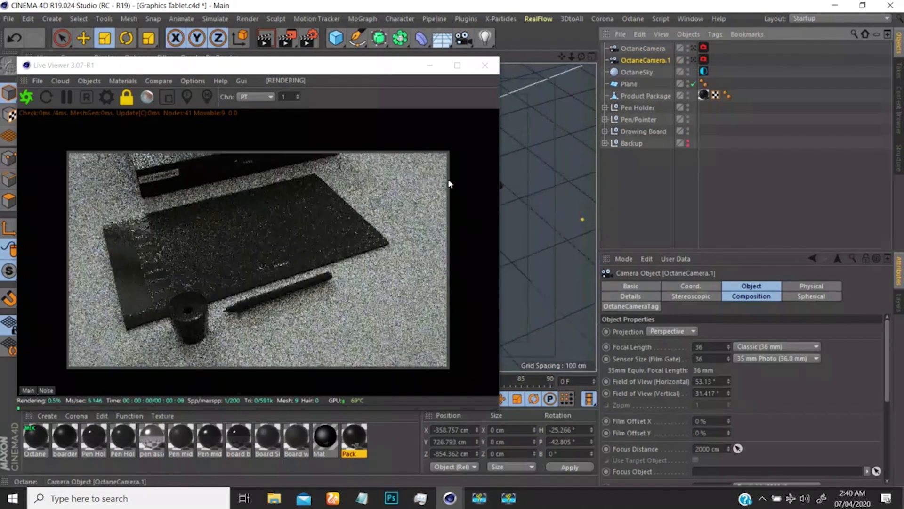
Reframe OctaneCamera.1 as a low close-up of the pen holder and pen tip, with the tablet and package behind
{"action": "left_click", "coordinate": [249, 261]}
{"action": "left_click_drag", "start_coordinate": [250, 246], "coordinate": [225, 270]}
{"action": "mouse_move", "coordinate": [226, 271]}
{"action": "right_mouse_down"}
{"action": "mouse_move", "coordinate": [242, 241]}
{"action": "mouse_move", "coordinate": [230, 254]}
{"action": "right_mouse_up"}
{"action": "middle_click_drag", "start_coordinate": [230, 254], "coordinate": [246, 270]}
{"action": "right_click_drag", "start_coordinate": [247, 270], "coordinate": [274, 228]}
{"action": "left_click_drag", "start_coordinate": [273, 228], "coordinate": [236, 265]}
{"action": "right_click_drag", "start_coordinate": [235, 266], "coordinate": [238, 248]}
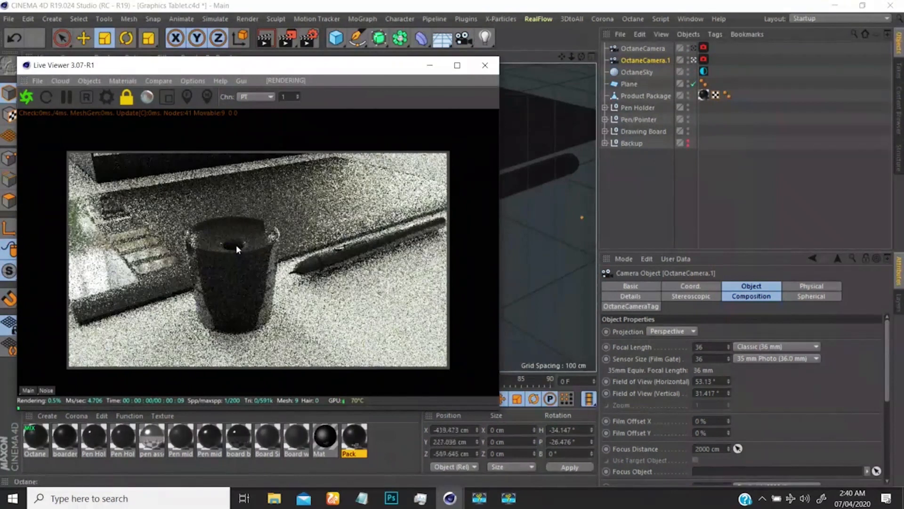
{"action": "middle_click_drag", "start_coordinate": [238, 249], "coordinate": [351, 243]}
{"action": "right_click_drag", "start_coordinate": [235, 257], "coordinate": [241, 253]}
{"action": "left_click_drag", "start_coordinate": [239, 249], "coordinate": [154, 292]}
{"action": "left_click_drag", "start_coordinate": [281, 241], "coordinate": [284, 245]}
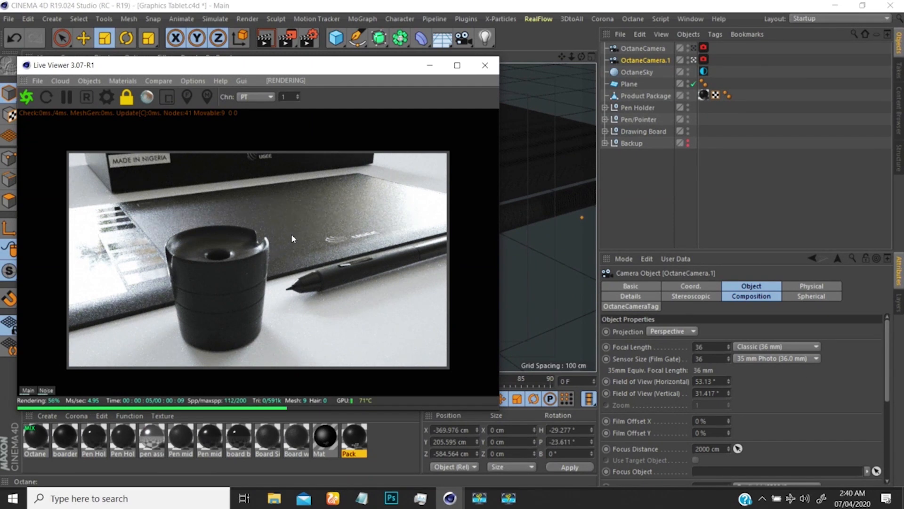
{"action": "left_click", "coordinate": [619, 175]}
{"action": "left_click", "coordinate": [642, 60]}
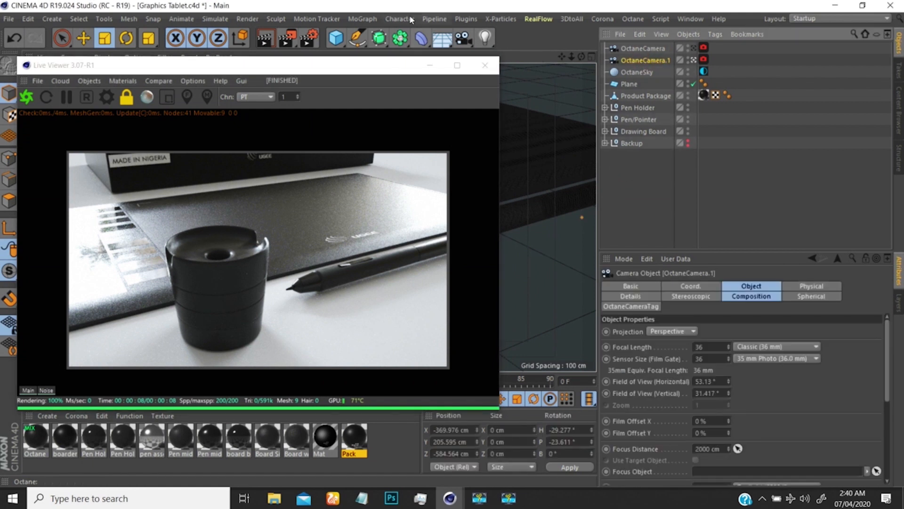
Open the HDRLightStudioC4D Connection plugin and set its renderer to Cinema 4D
{"action": "left_click", "coordinate": [462, 19]}
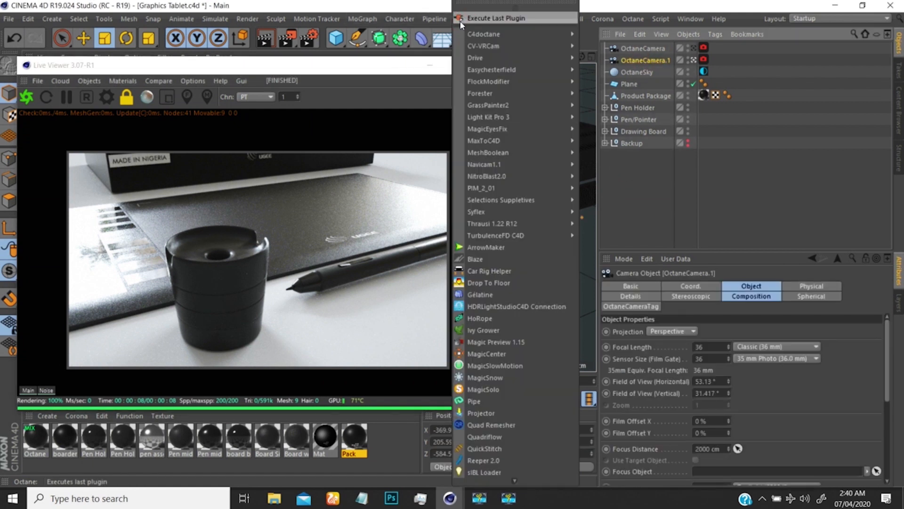
{"action": "left_click", "coordinate": [484, 307]}
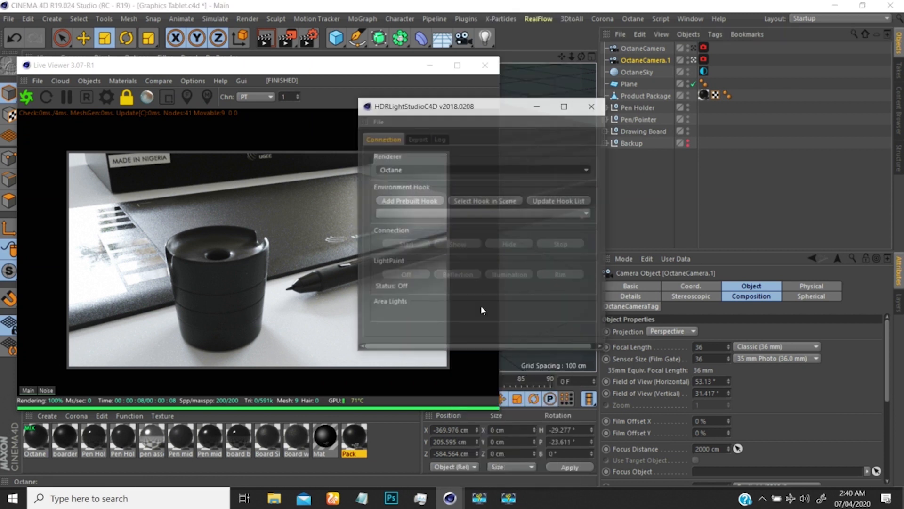
{"action": "left_click_drag", "start_coordinate": [460, 108], "coordinate": [365, 55]}
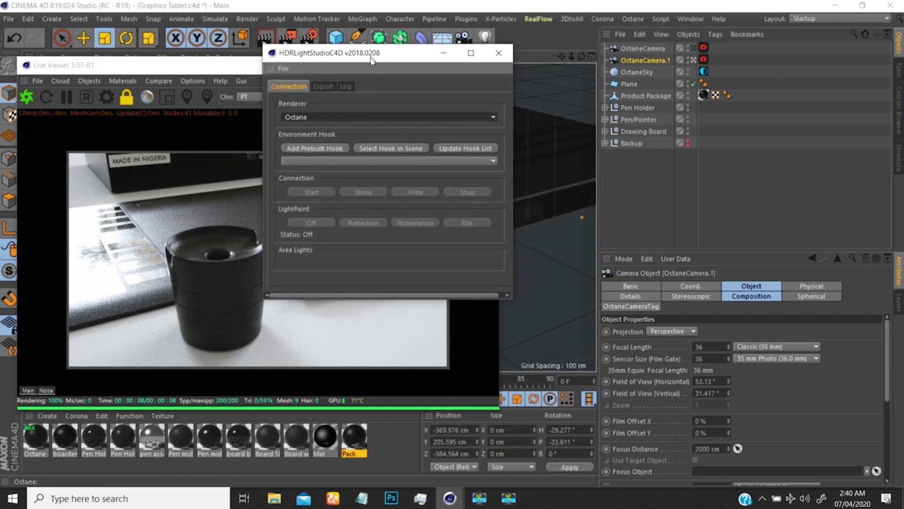
{"action": "left_click", "coordinate": [311, 118]}
{"action": "left_click", "coordinate": [300, 131]}
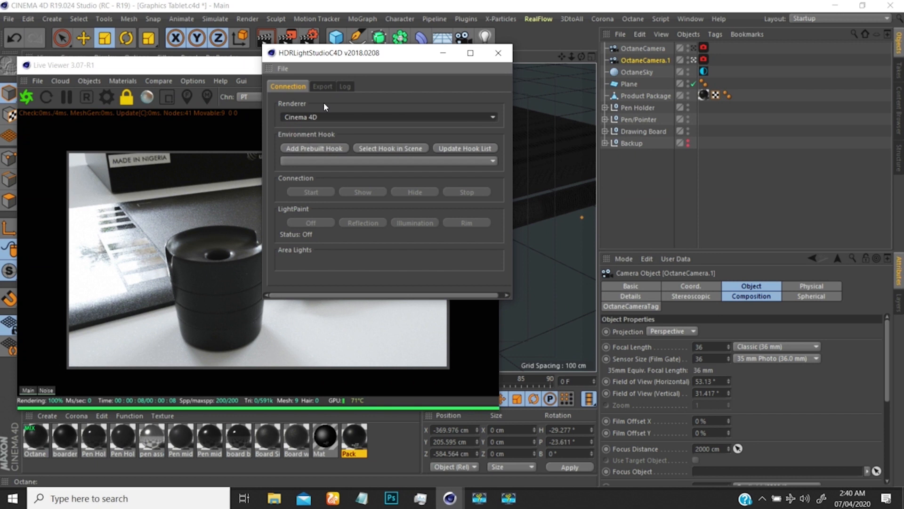
Change the connection's renderer to Octane and add a prebuilt environment hook to the scene
{"action": "left_click", "coordinate": [311, 117]}
{"action": "left_click", "coordinate": [307, 141]}
{"action": "left_click", "coordinate": [313, 120]}
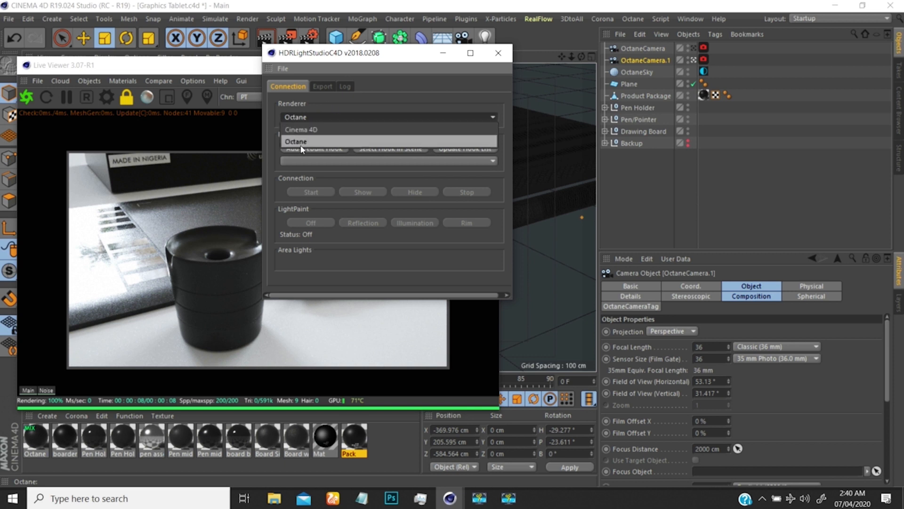
{"action": "left_click", "coordinate": [307, 141]}
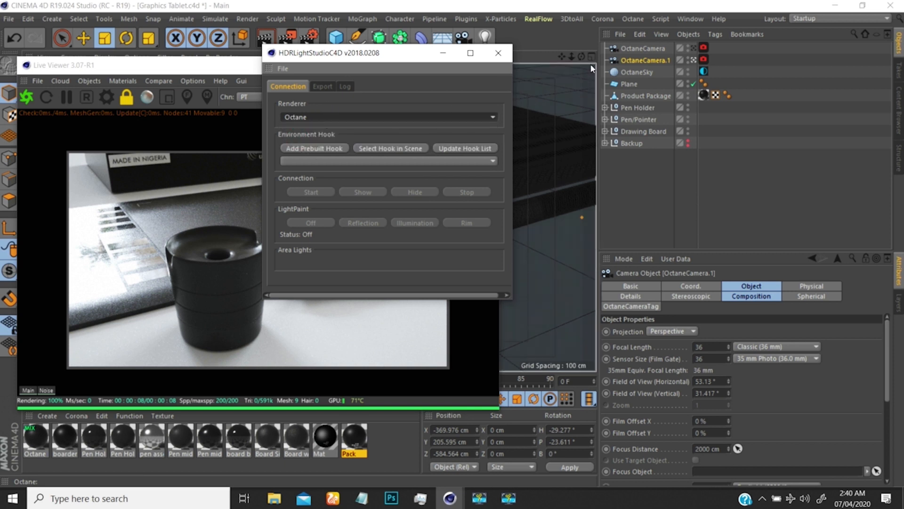
{"action": "left_click", "coordinate": [312, 149]}
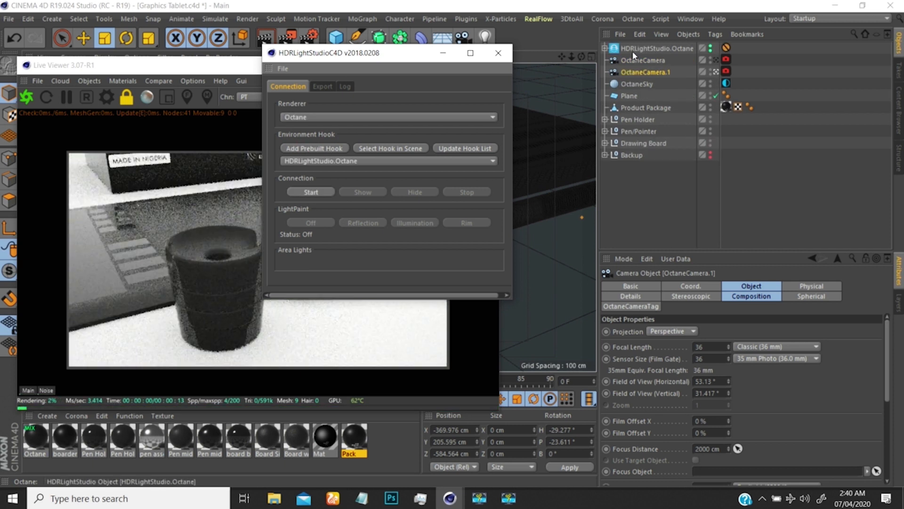
Inspect the environment tag of HDRLS_Env inside the HDRLightStudio.Octane hook, and view the hook's own object properties
{"action": "left_click", "coordinate": [605, 48]}
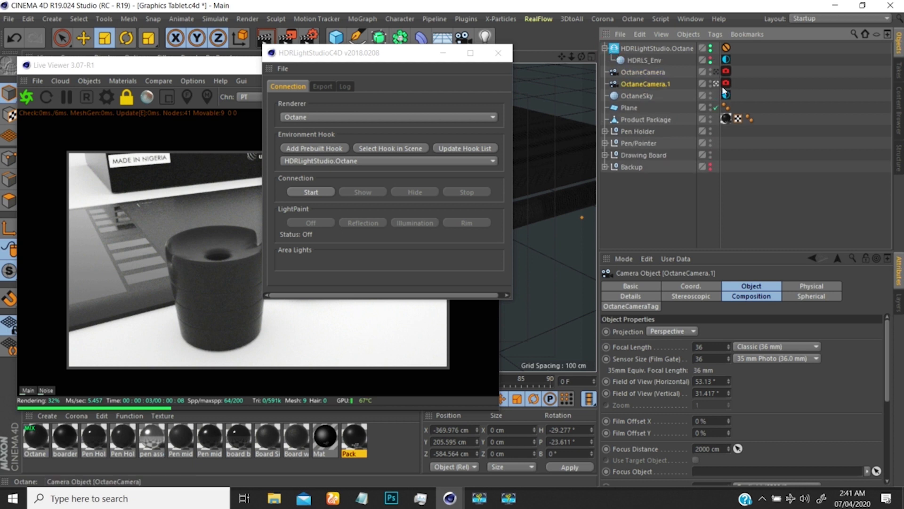
{"action": "left_click", "coordinate": [725, 60]}
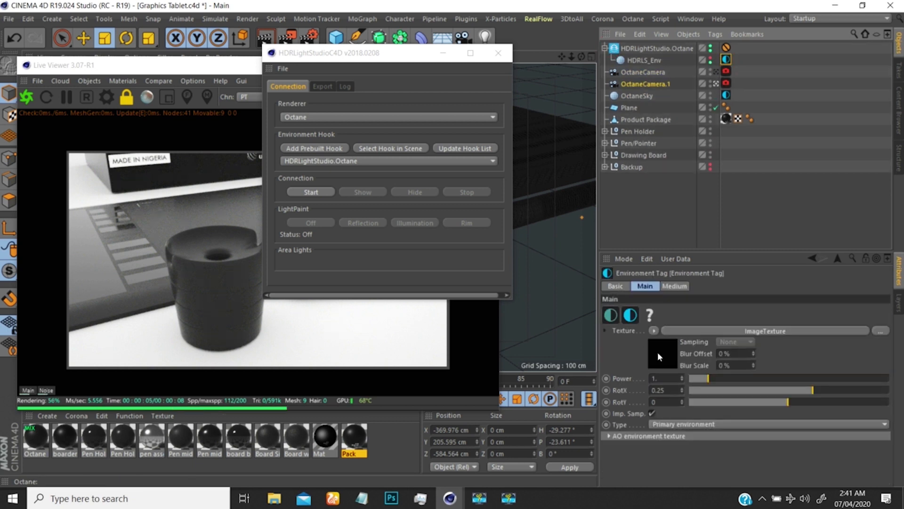
{"action": "left_click", "coordinate": [606, 48]}
{"action": "left_click", "coordinate": [638, 49]}
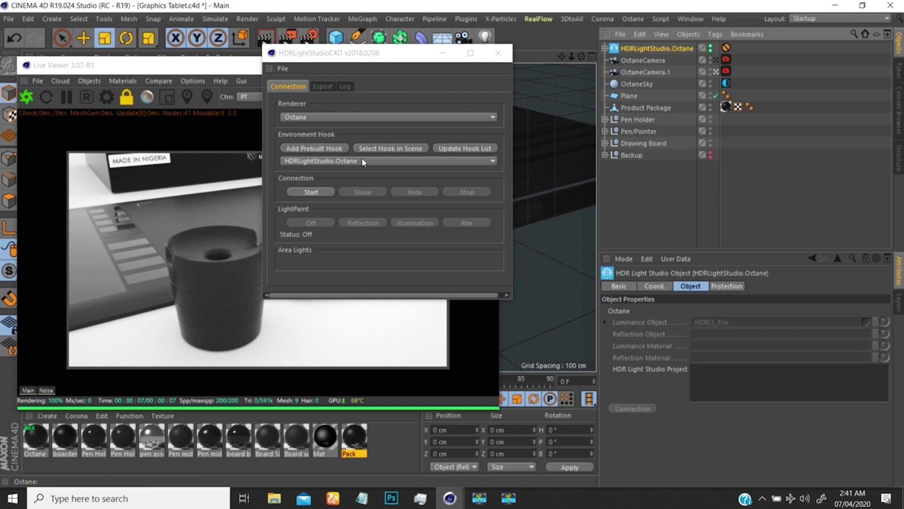
Start the connection to HDR Light Studio, run its render view, and generate and import the scene geometry
{"action": "left_click", "coordinate": [309, 192]}
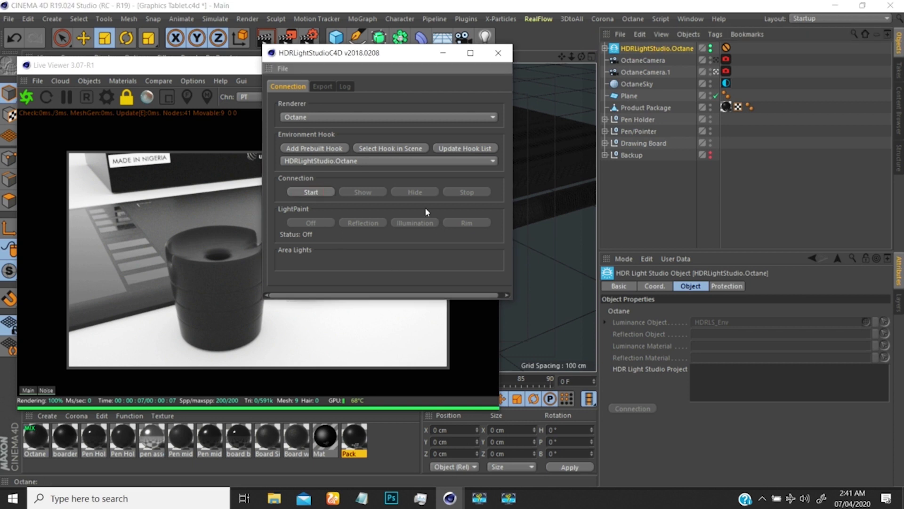
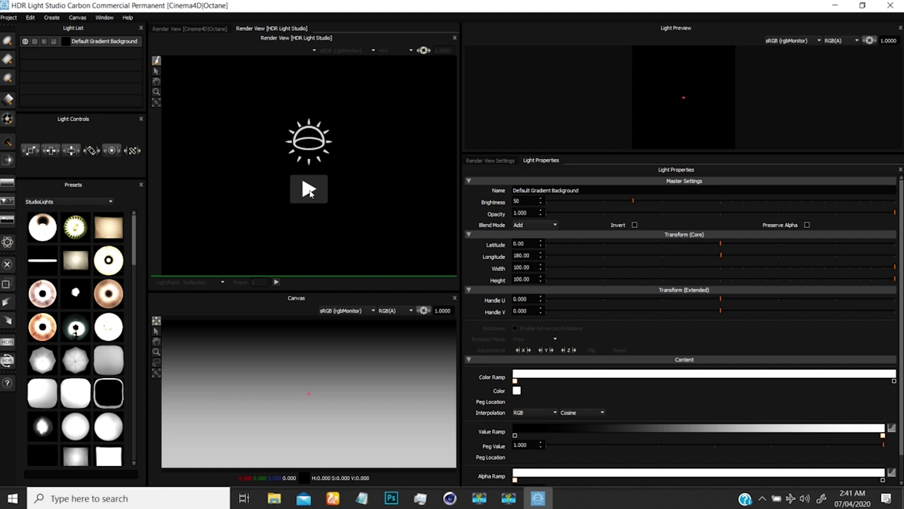
{"action": "left_click", "coordinate": [310, 193]}
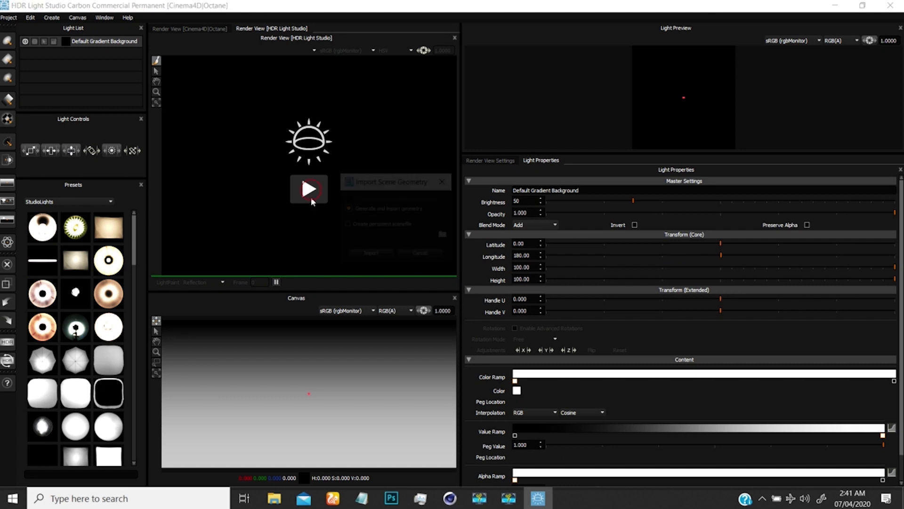
{"action": "left_click", "coordinate": [370, 254]}
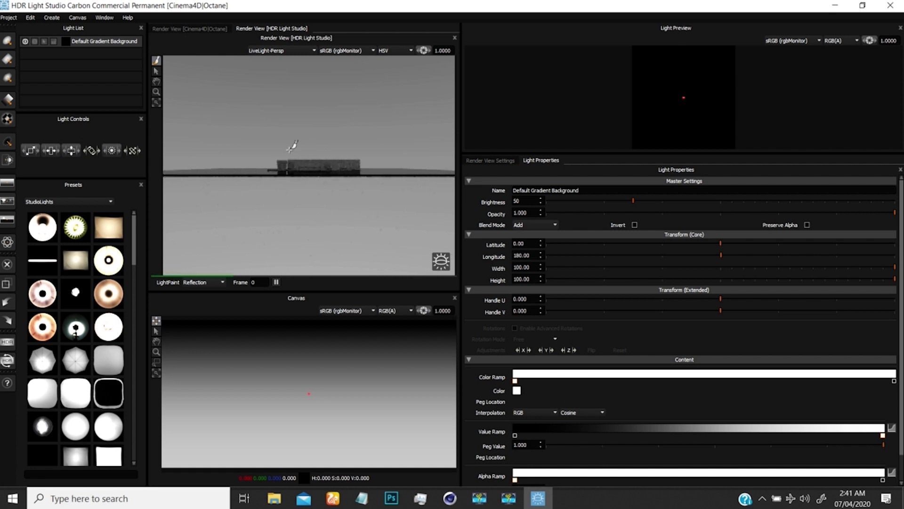
Examine the product package and tablet up close in the HDR Light Studio render view
{"action": "left_click", "coordinate": [159, 72]}
{"action": "left_click", "coordinate": [245, 125]}
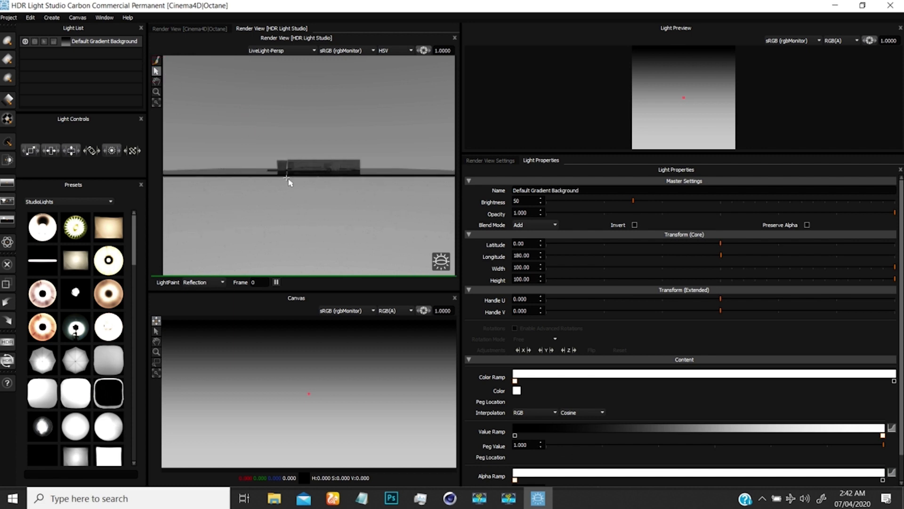
{"action": "left_click_drag", "start_coordinate": [319, 160], "coordinate": [322, 166]}
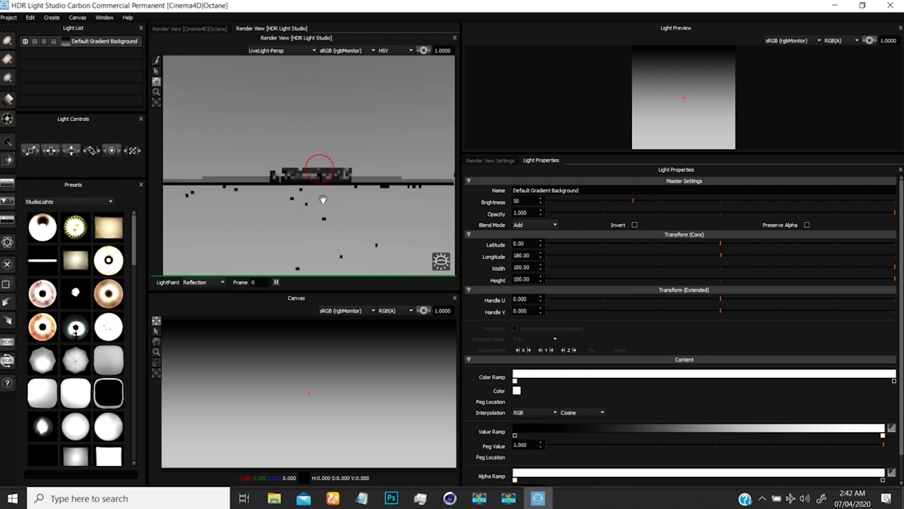
{"action": "left_click", "coordinate": [156, 92]}
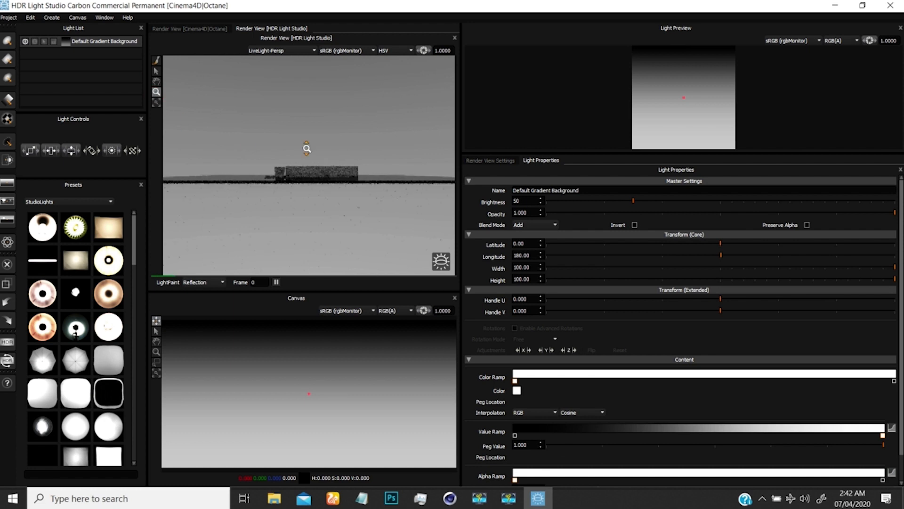
{"action": "left_click", "coordinate": [319, 178]}
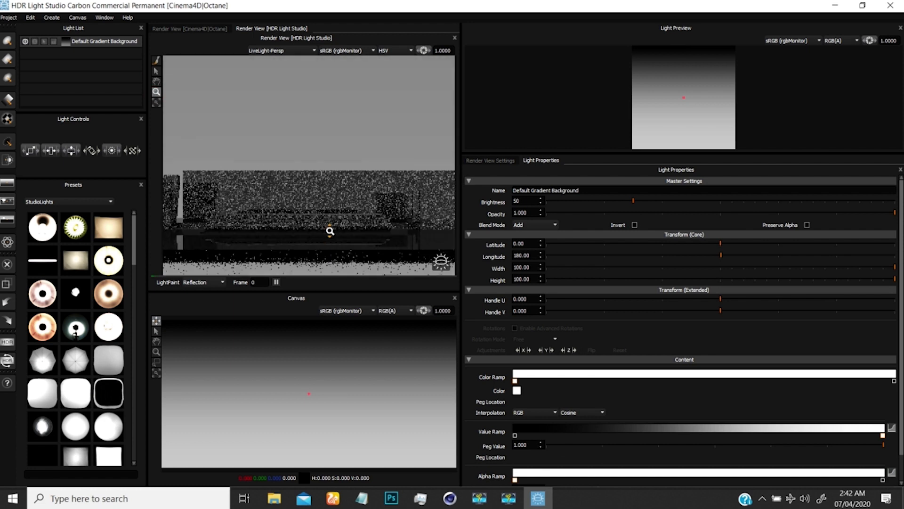
{"action": "left_click", "coordinate": [323, 228]}
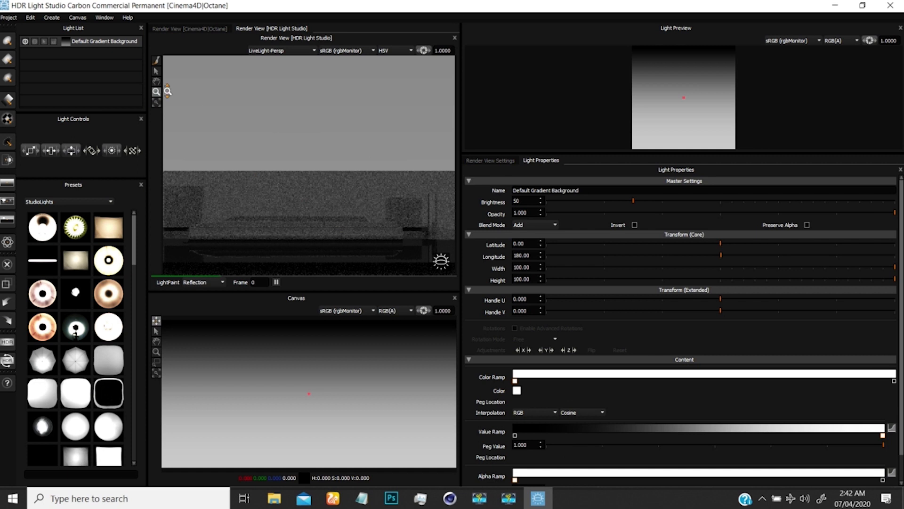
{"action": "left_click", "coordinate": [156, 81]}
{"action": "left_click_drag", "start_coordinate": [303, 212], "coordinate": [289, 151]}
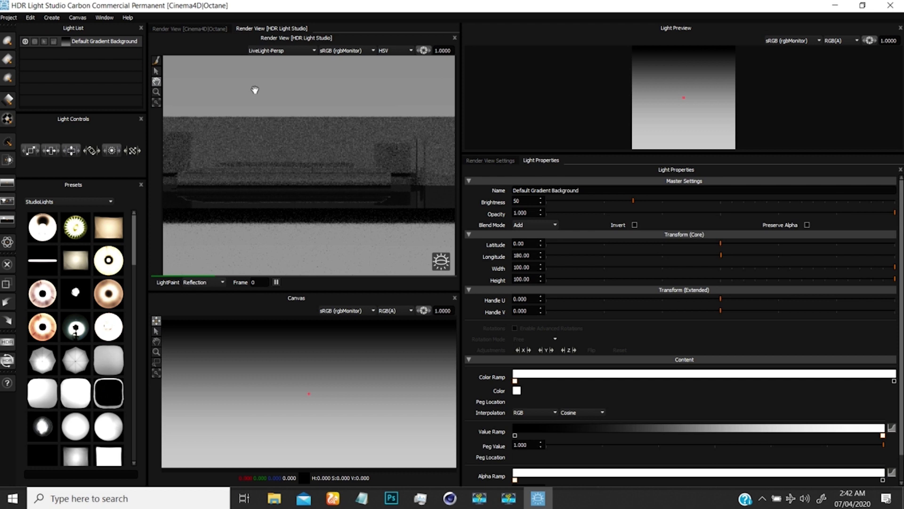
Check the Cinema4D|Octane render view and the cameras offered in the HDR Light Studio render view
{"action": "left_click", "coordinate": [204, 28]}
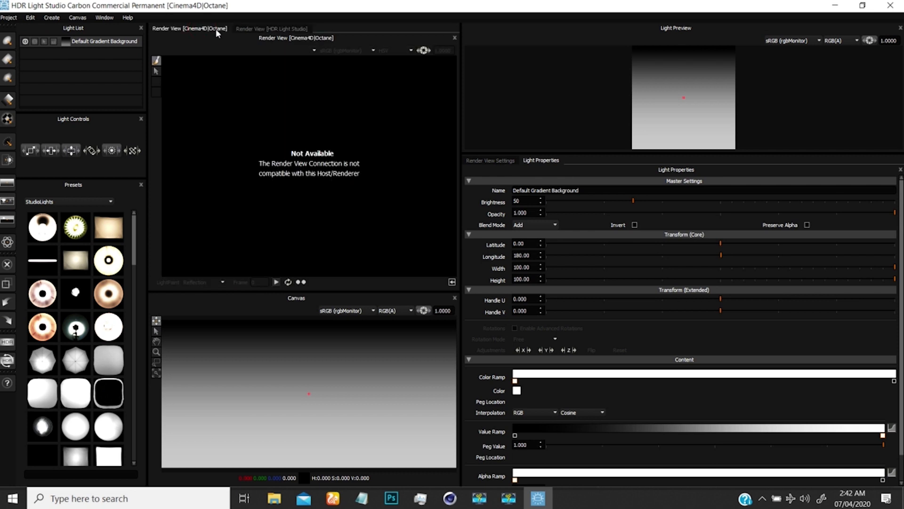
{"action": "left_click", "coordinate": [276, 29]}
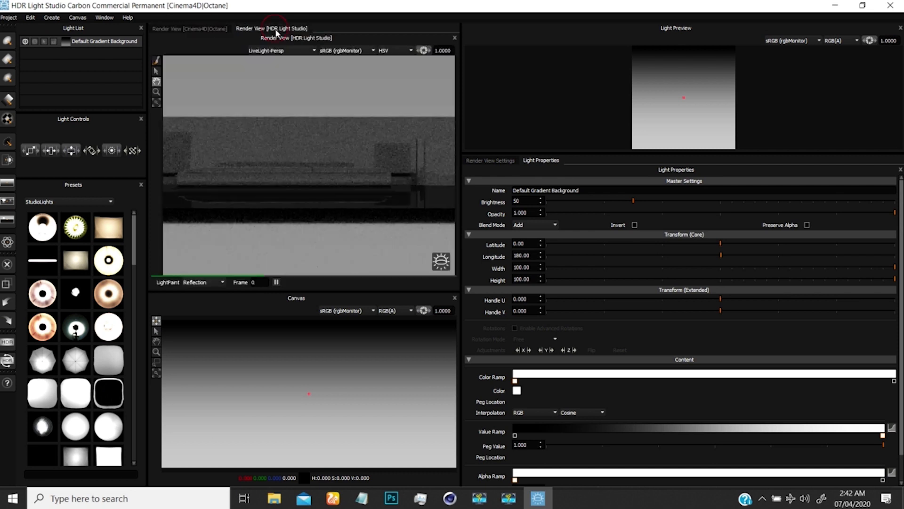
{"action": "left_click", "coordinate": [312, 52]}
{"action": "left_click", "coordinate": [313, 52]}
{"action": "left_click", "coordinate": [9, 17]}
{"action": "left_click", "coordinate": [28, 18]}
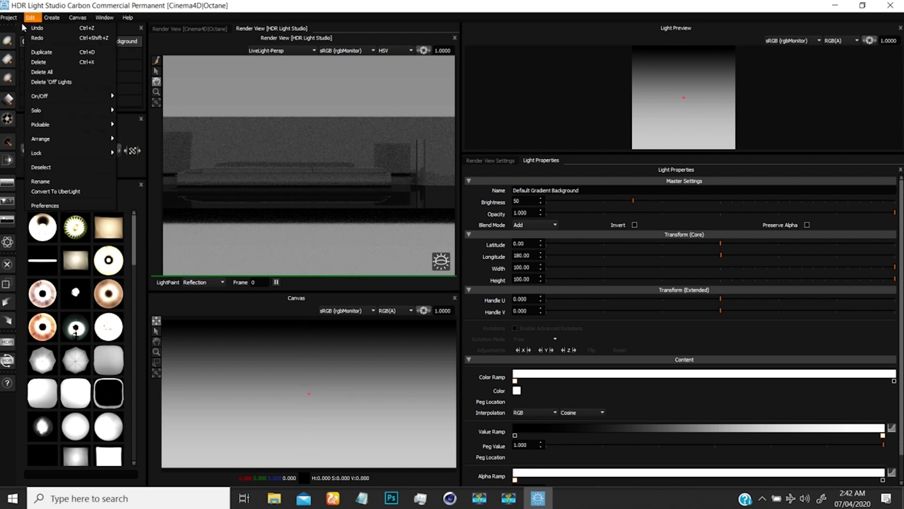
{"action": "mouse_move", "coordinate": [86, 21]}
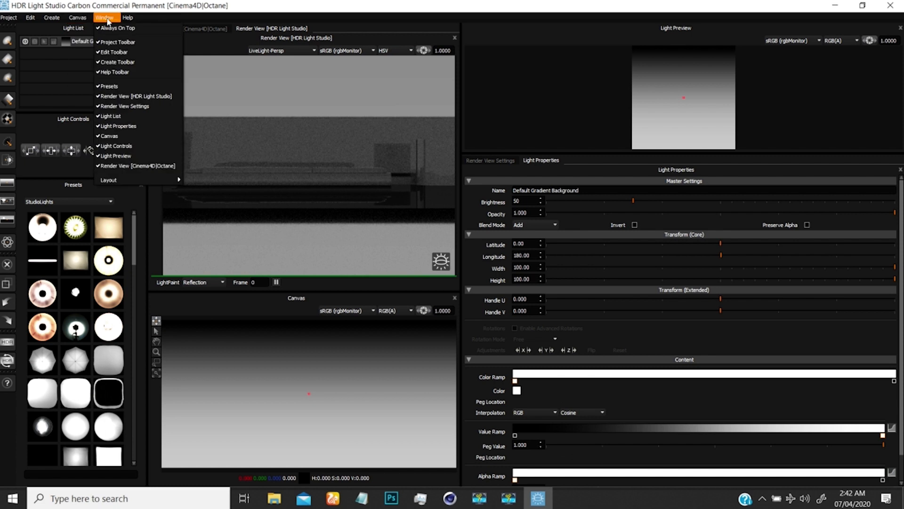
{"action": "mouse_move", "coordinate": [127, 19]}
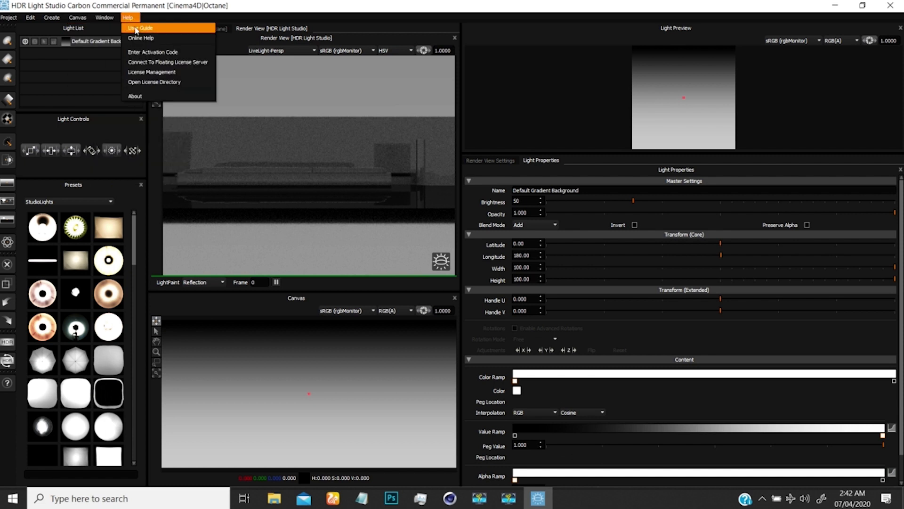
{"action": "left_click", "coordinate": [142, 28]}
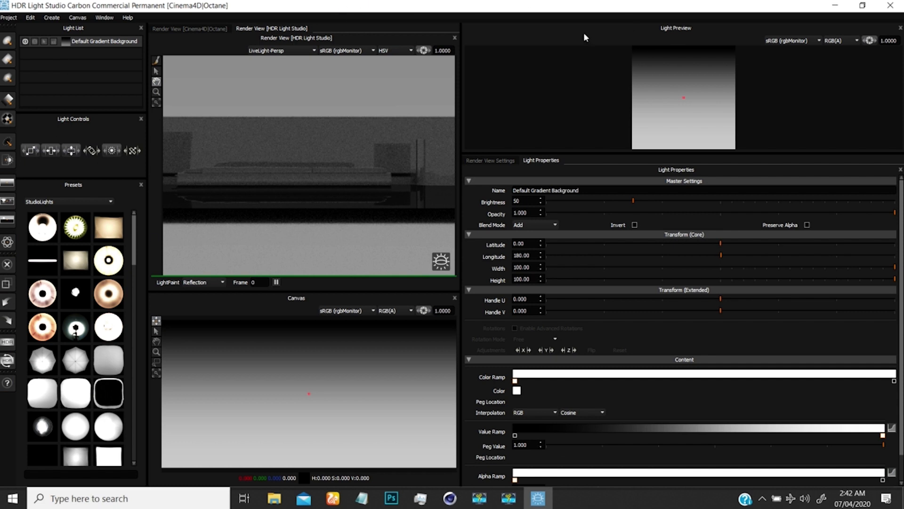
{"action": "left_click", "coordinate": [406, 52]}
{"action": "left_click", "coordinate": [401, 26]}
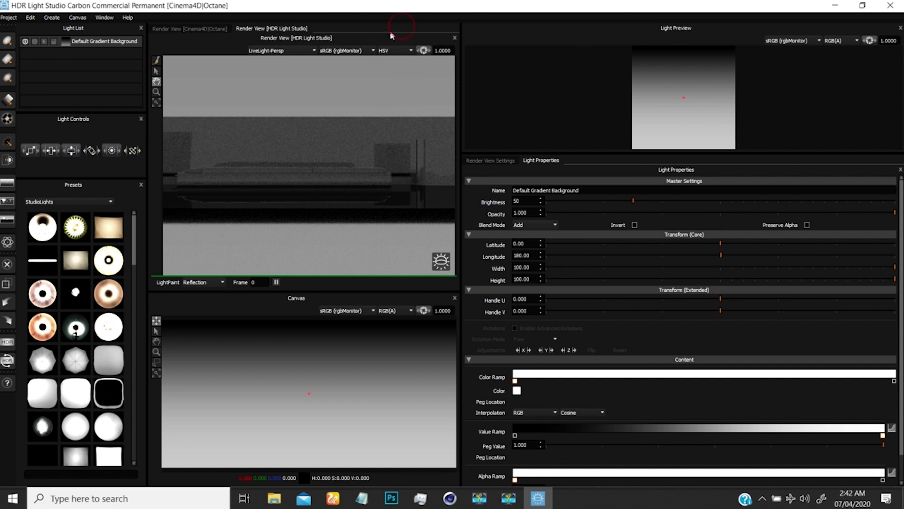
{"action": "left_click", "coordinate": [349, 53]}
{"action": "left_click", "coordinate": [365, 38]}
{"action": "left_click", "coordinate": [352, 53]}
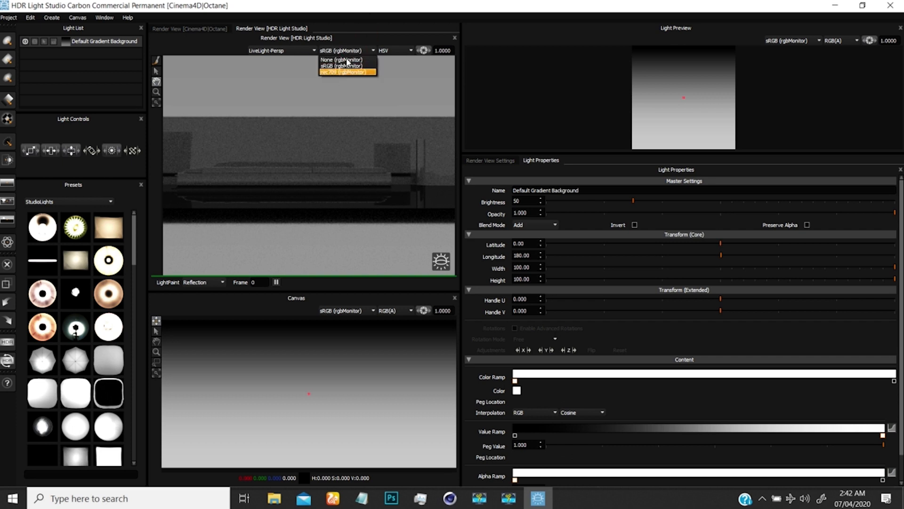
{"action": "left_click", "coordinate": [359, 10]}
Reselect the LiveLight-Persp camera in the render view to restore its original framing
{"action": "left_click", "coordinate": [290, 51]}
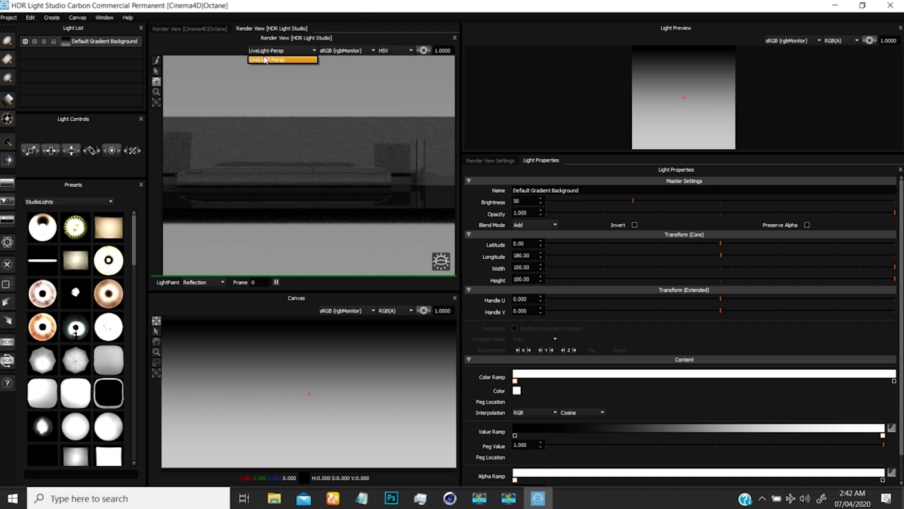
{"action": "left_click", "coordinate": [271, 60]}
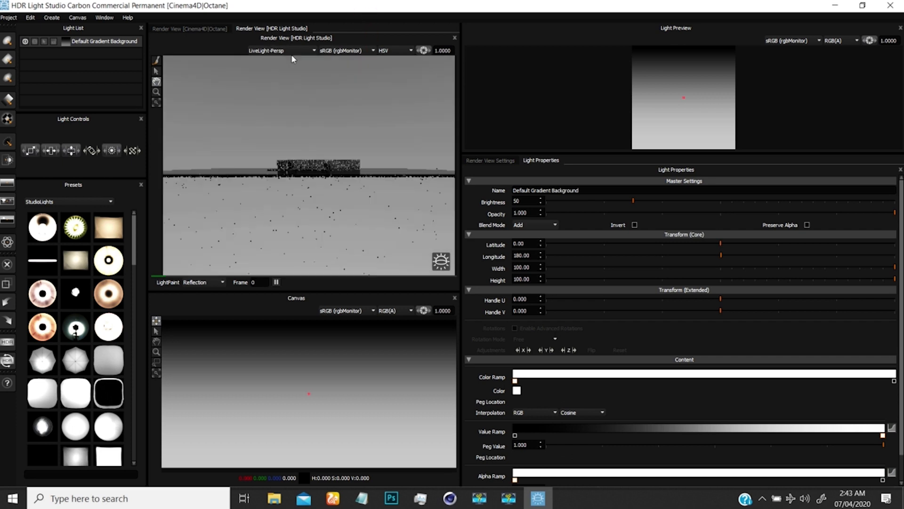
{"action": "left_click", "coordinate": [290, 51]}
{"action": "left_click", "coordinate": [283, 61]}
{"action": "left_click", "coordinate": [291, 52]}
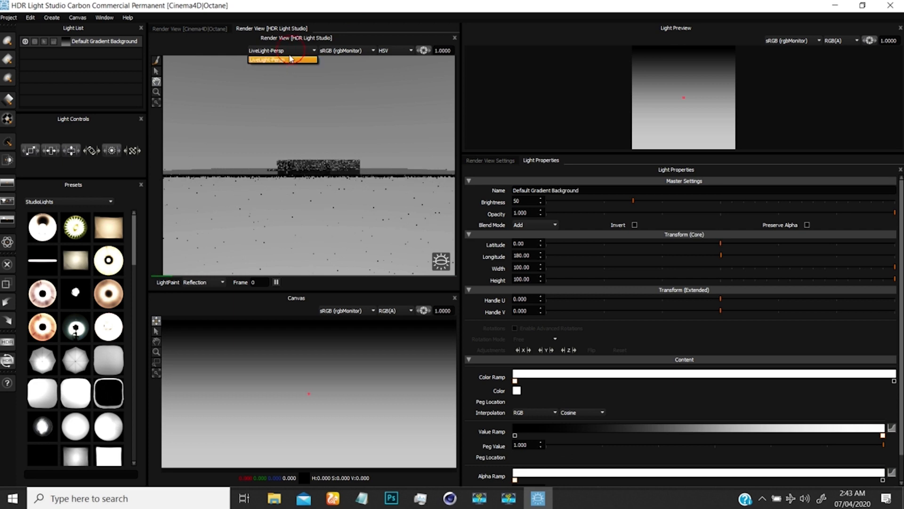
{"action": "left_click", "coordinate": [289, 60]}
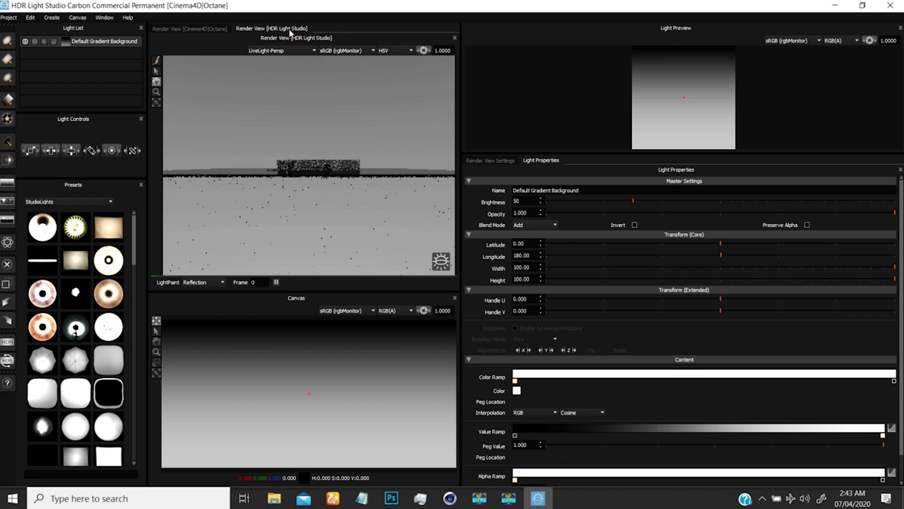
Compare the Cinema4D|Octane and HDR Light Studio render views again and recheck the available cameras
{"action": "left_click", "coordinate": [205, 30]}
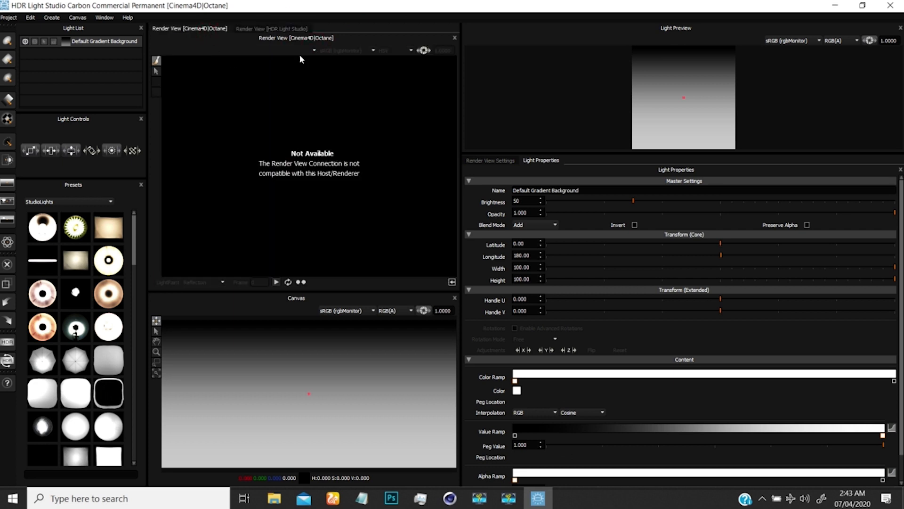
{"action": "left_click", "coordinate": [265, 30]}
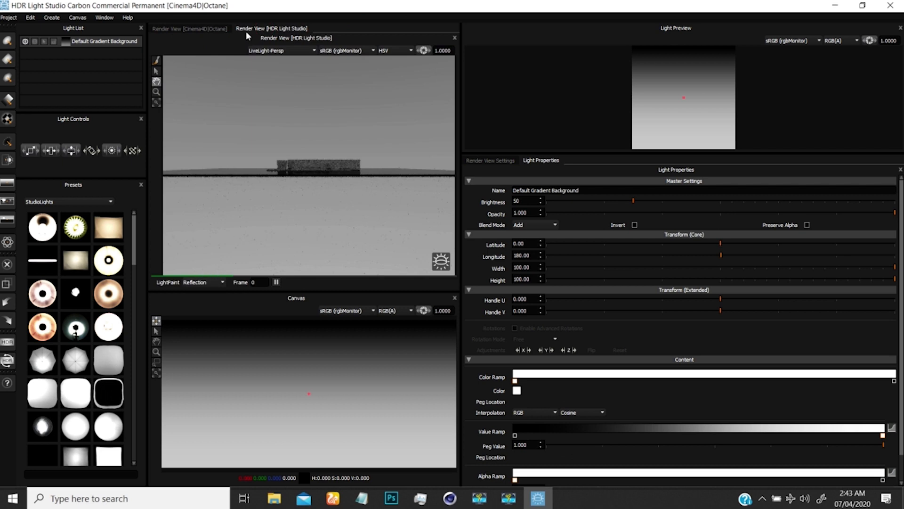
{"action": "left_click", "coordinate": [196, 28]}
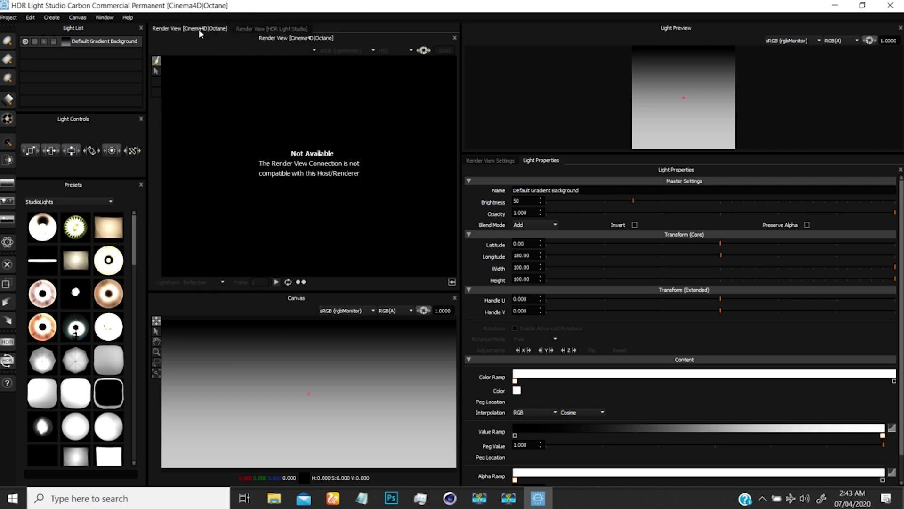
{"action": "left_click", "coordinate": [278, 28]}
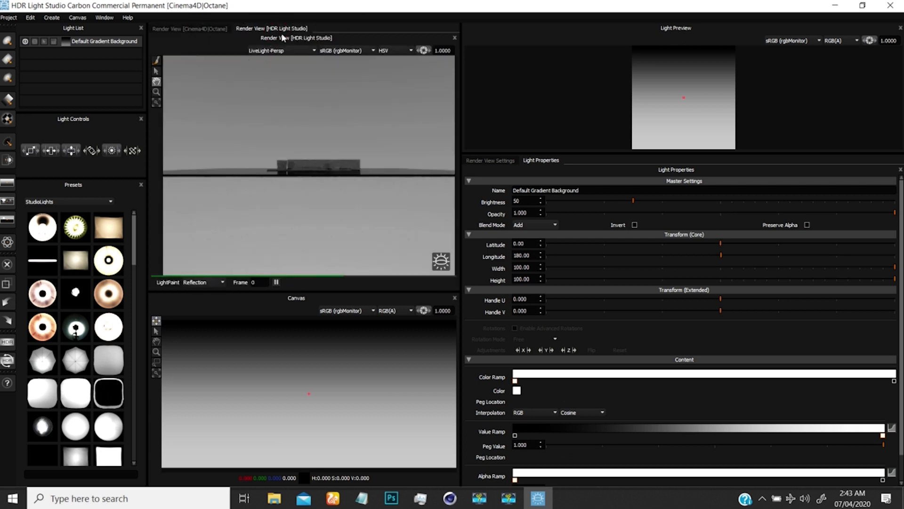
{"action": "left_click", "coordinate": [274, 51]}
{"action": "left_click", "coordinate": [346, 23]}
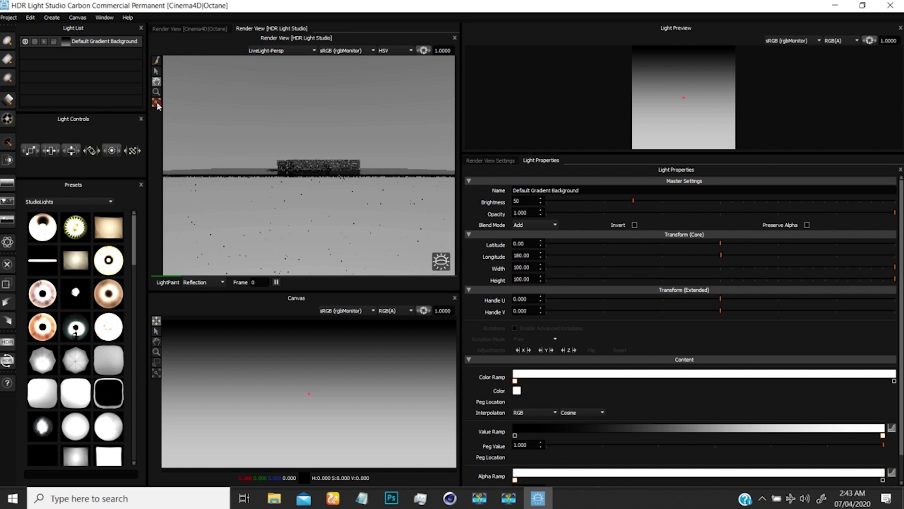
Examine the package and tablet edges up close in the HDR Light Studio render view
{"action": "left_click", "coordinate": [302, 168]}
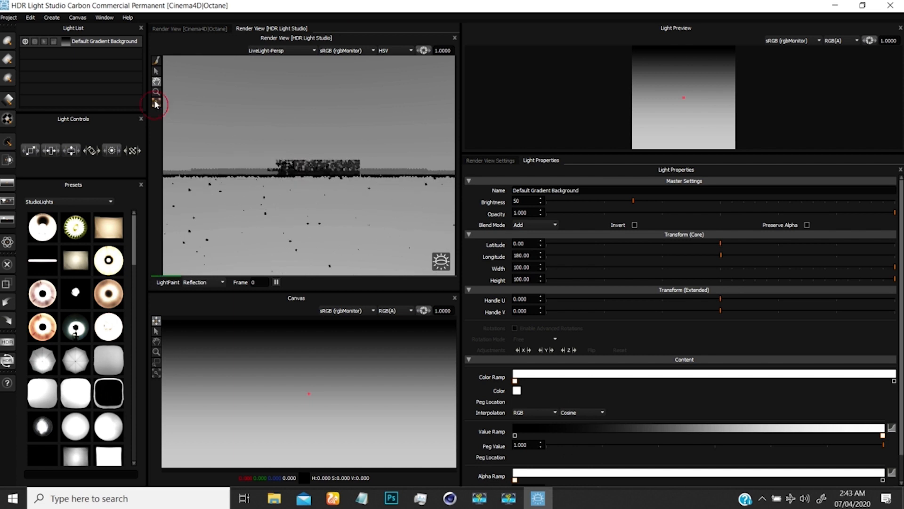
{"action": "left_click", "coordinate": [156, 91]}
{"action": "left_click_drag", "start_coordinate": [312, 171], "coordinate": [301, 219]}
{"action": "left_click", "coordinate": [155, 81]}
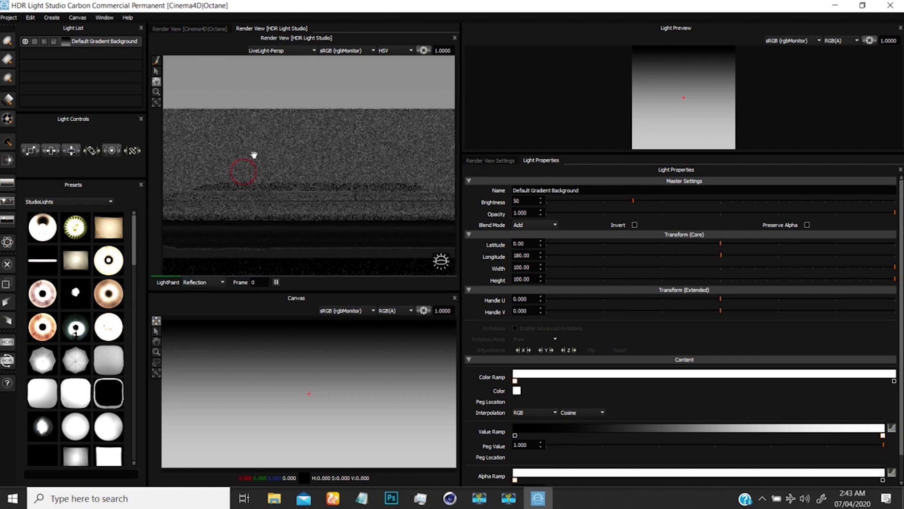
{"action": "left_click_drag", "start_coordinate": [255, 154], "coordinate": [262, 121]}
{"action": "left_click", "coordinate": [157, 61]}
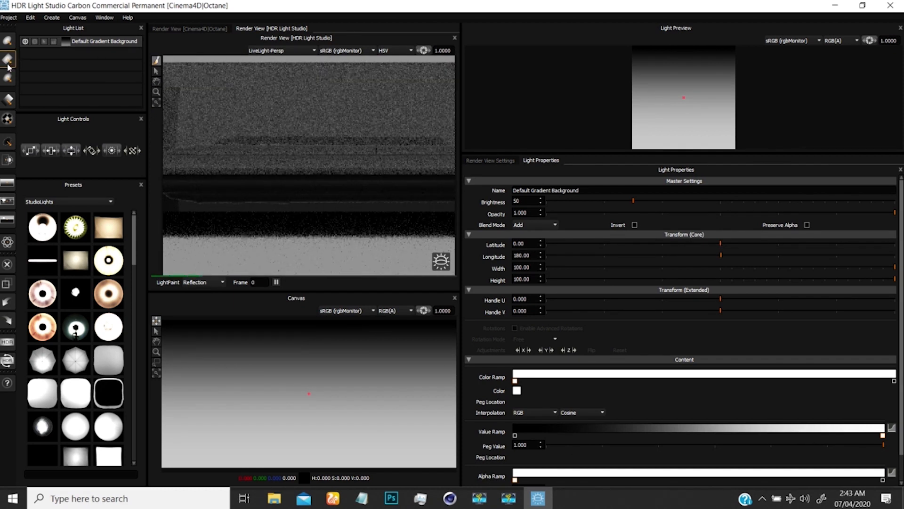
{"action": "left_click", "coordinate": [156, 84]}
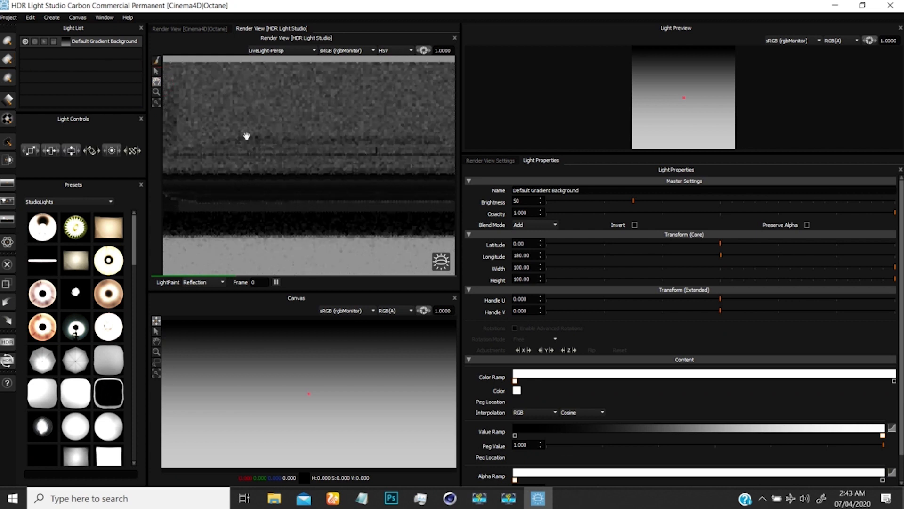
{"action": "left_click_drag", "start_coordinate": [254, 150], "coordinate": [373, 161]}
{"action": "left_click_drag", "start_coordinate": [306, 175], "coordinate": [396, 163]}
{"action": "left_click_drag", "start_coordinate": [301, 163], "coordinate": [236, 154]}
{"action": "left_click_drag", "start_coordinate": [438, 150], "coordinate": [295, 150]}
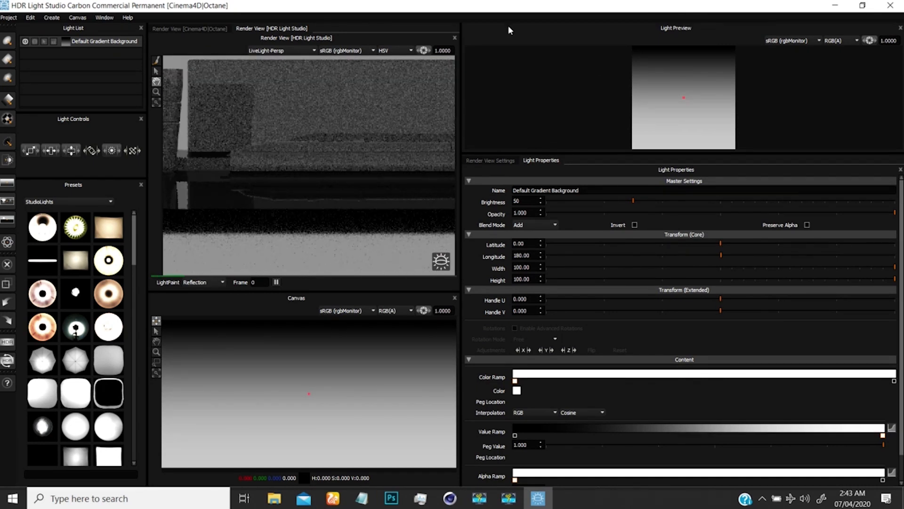
Add a Rect Light and paint its reflection onto the tablet edge, at about latitude -71 and longitude 351
{"action": "left_click", "coordinate": [8, 59]}
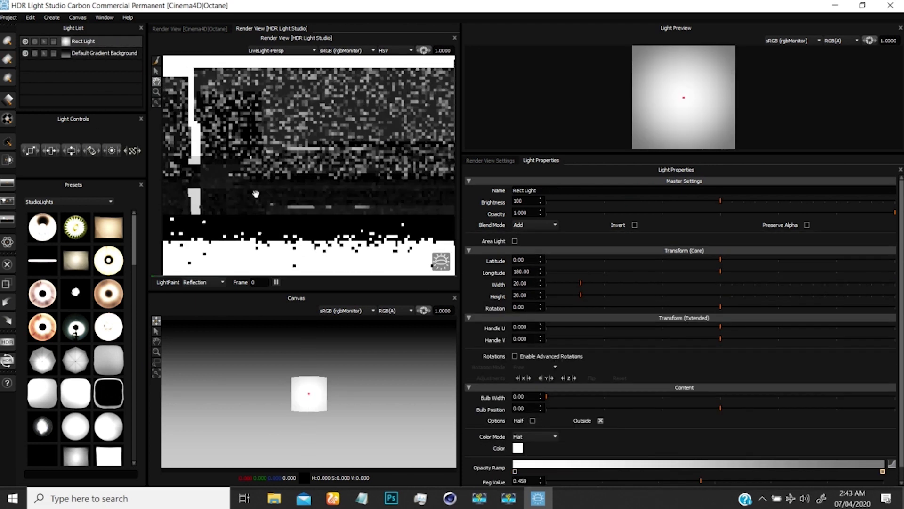
{"action": "left_click", "coordinate": [156, 61]}
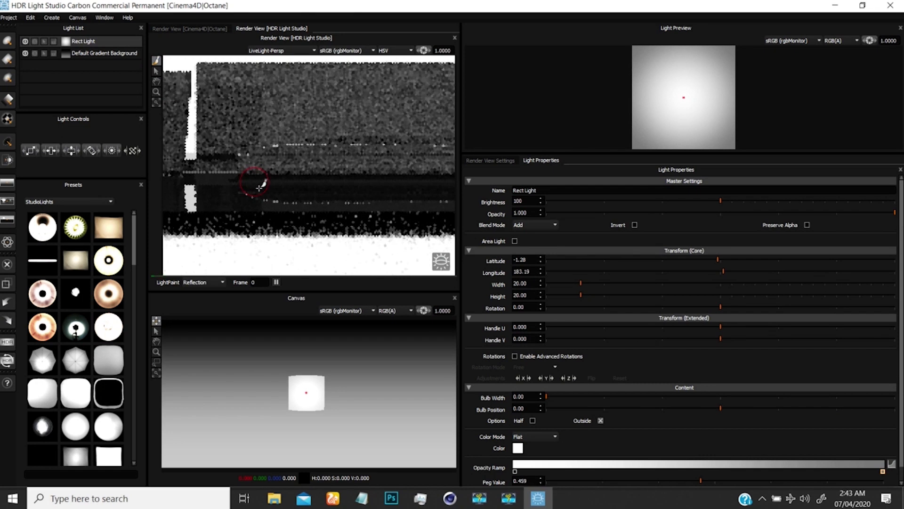
{"action": "left_click", "coordinate": [259, 176]}
{"action": "left_click_drag", "start_coordinate": [257, 176], "coordinate": [346, 237]}
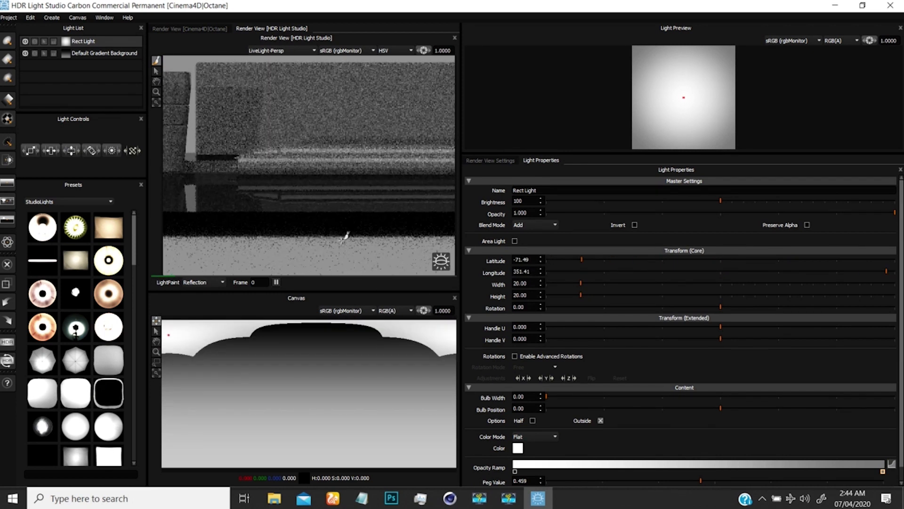
Try a brightness of 20 on the Rect Light, and set it to 200
{"action": "double_click", "coordinate": [534, 201]}
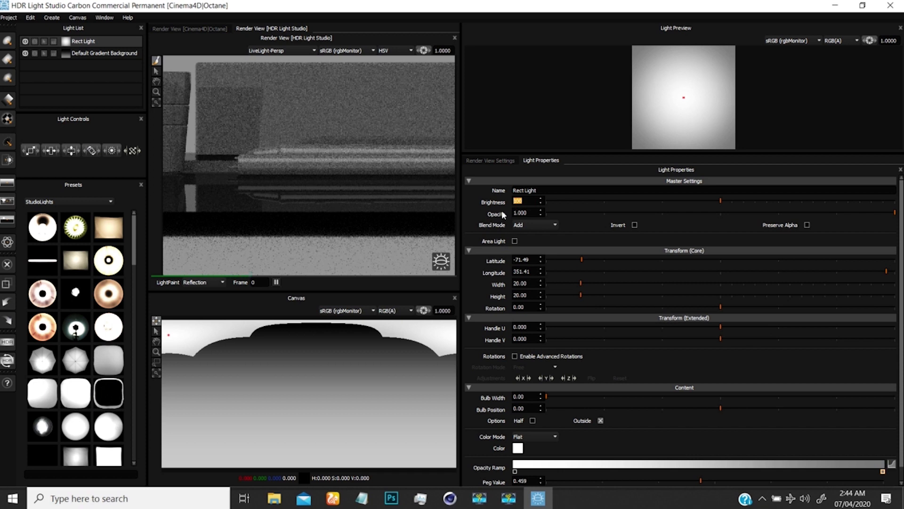
{"action": "type", "text": "20"}
{"action": "key", "text": "Return"}
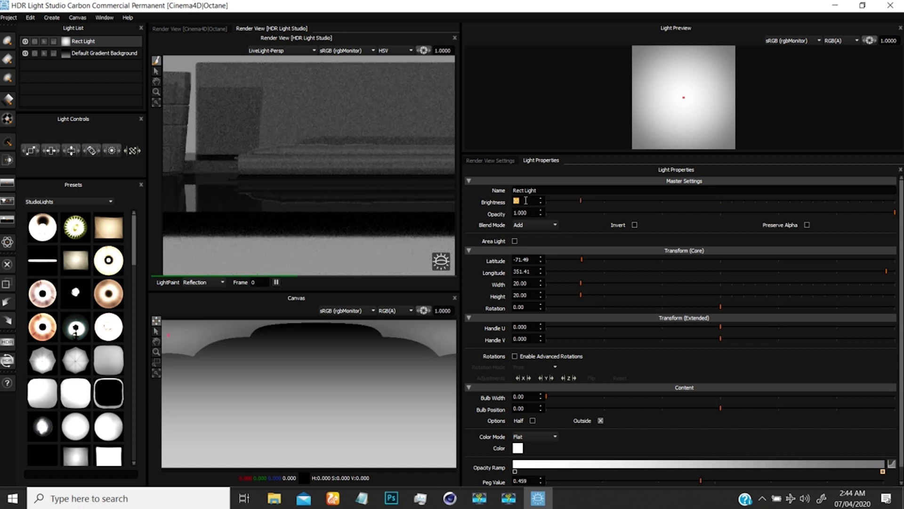
{"action": "type", "text": "200"}
{"action": "key", "text": "Return"}
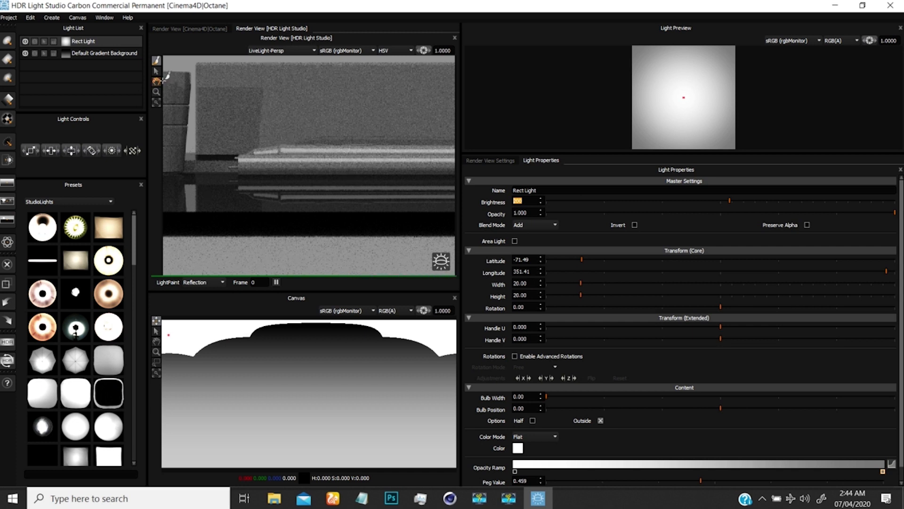
Paint the Rect Light onto the cup-shaped object's left edge (longitude about 265) and add a second Rect Light on its right edge (longitude about 115)
{"action": "left_click", "coordinate": [158, 82]}
{"action": "left_click_drag", "start_coordinate": [183, 101], "coordinate": [389, 152]}
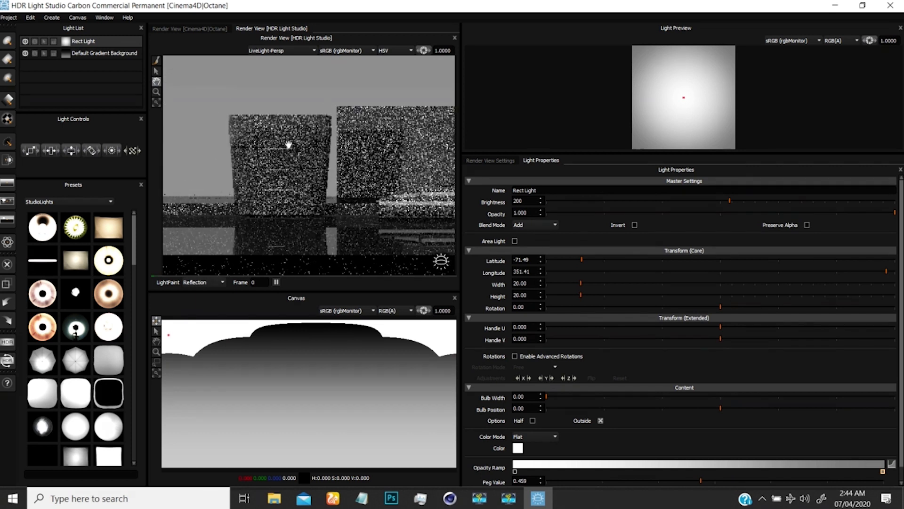
{"action": "left_click_drag", "start_coordinate": [302, 147], "coordinate": [292, 147]}
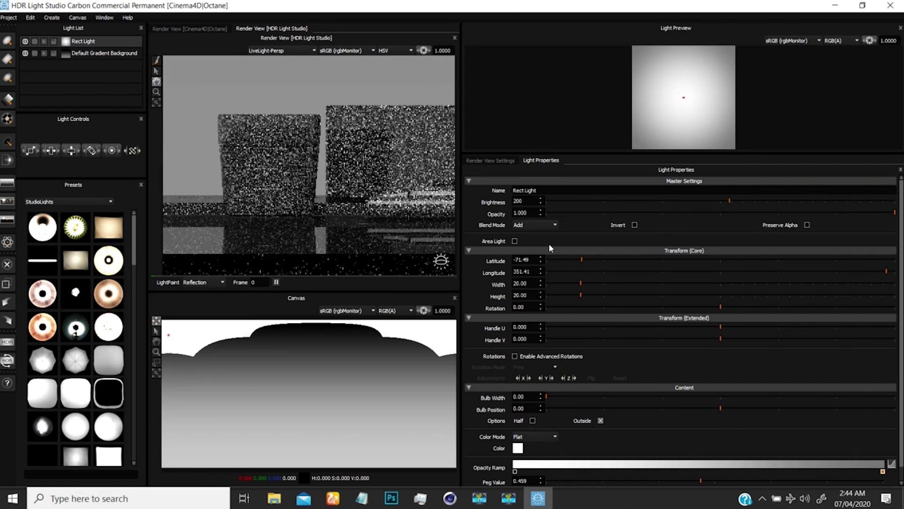
{"action": "left_click", "coordinate": [156, 60]}
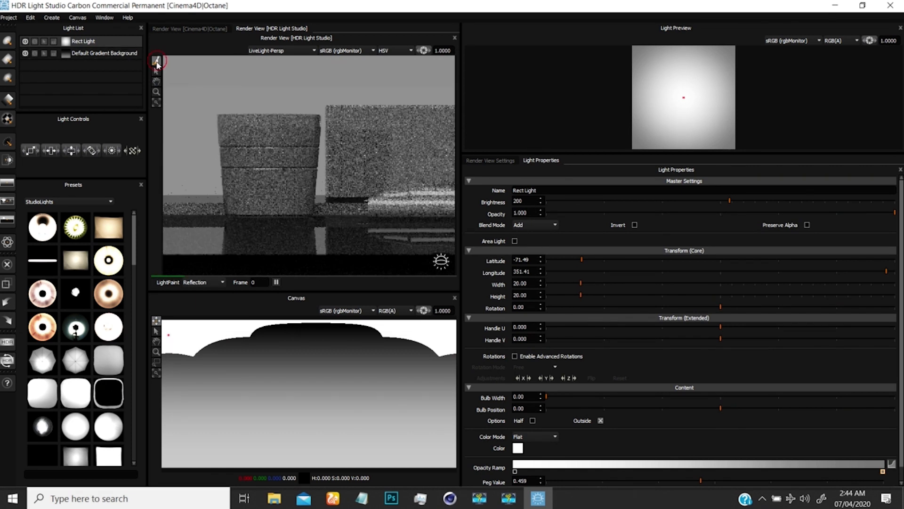
{"action": "left_click", "coordinate": [230, 145]}
{"action": "left_click_drag", "start_coordinate": [230, 145], "coordinate": [232, 146]}
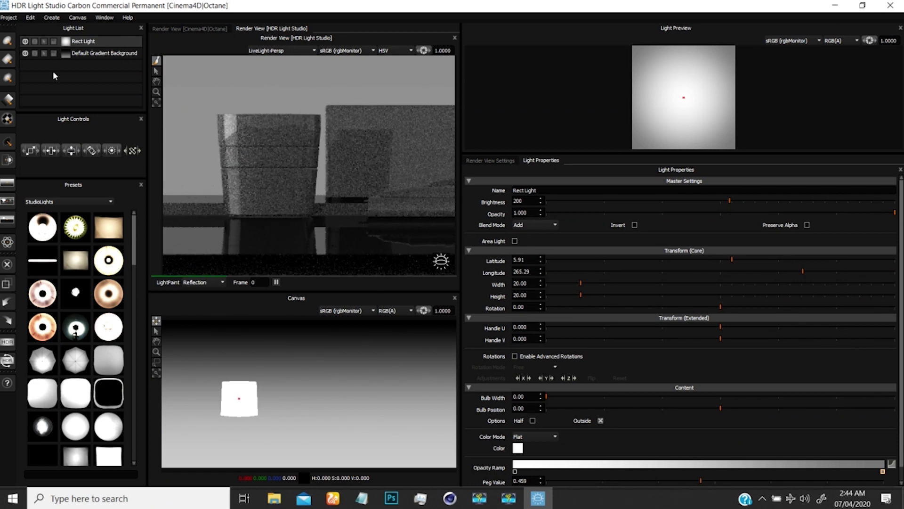
{"action": "left_click", "coordinate": [7, 59]}
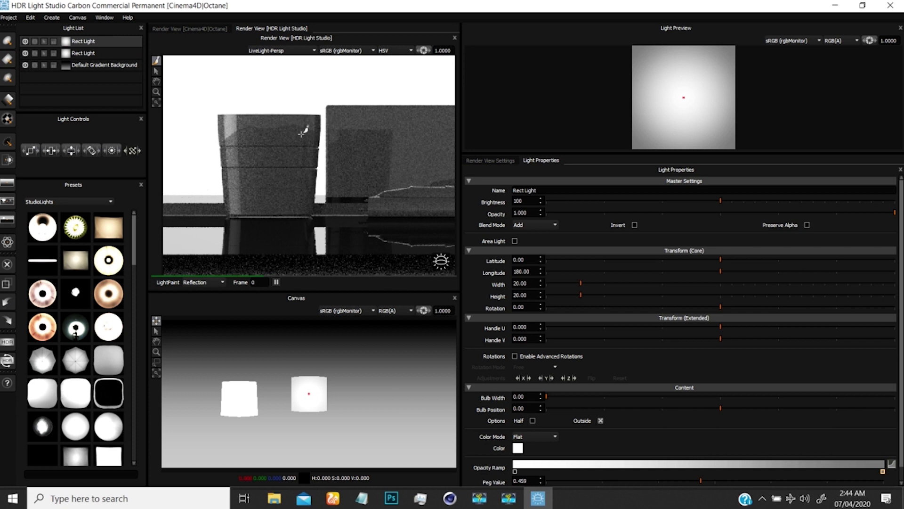
{"action": "left_click_drag", "start_coordinate": [312, 141], "coordinate": [310, 151]}
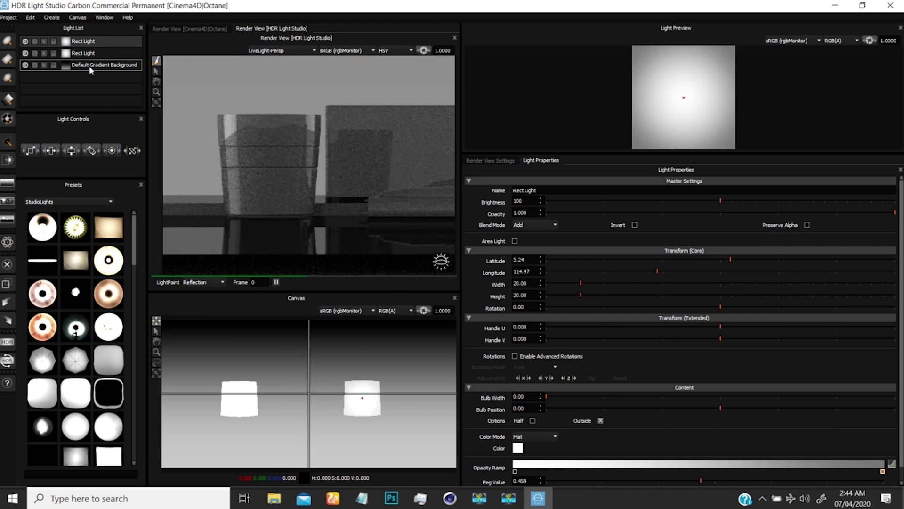
Switch the gradient background and both Rect Lights off and back on one by one to compare their contributions
{"action": "left_click", "coordinate": [26, 65]}
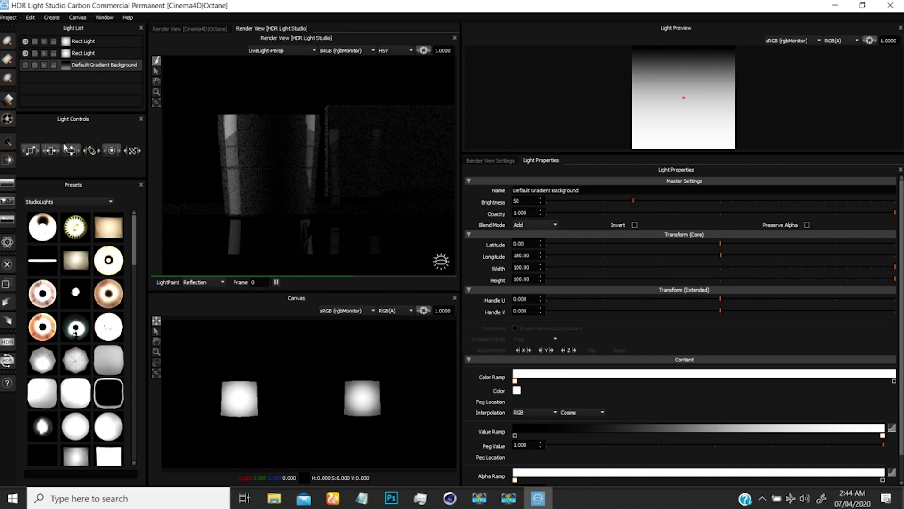
{"action": "left_click", "coordinate": [26, 53]}
{"action": "left_click", "coordinate": [25, 42]}
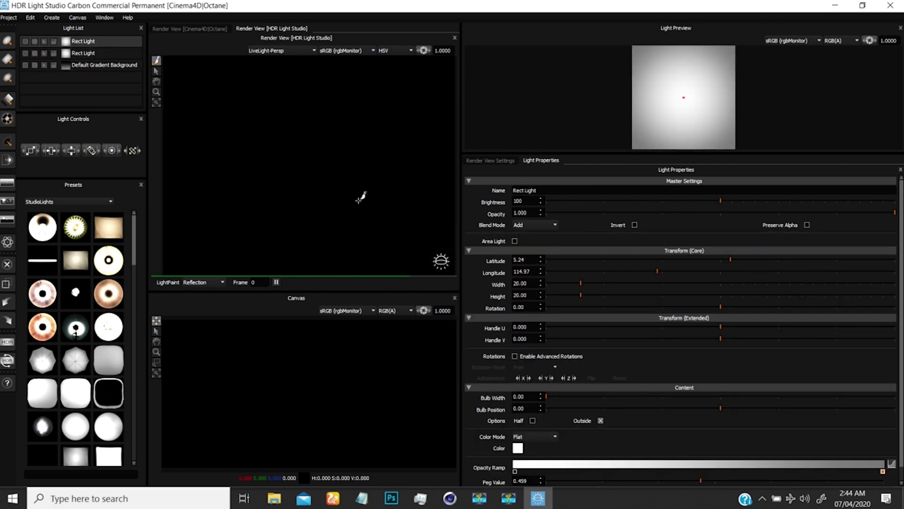
{"action": "left_click", "coordinate": [25, 41]}
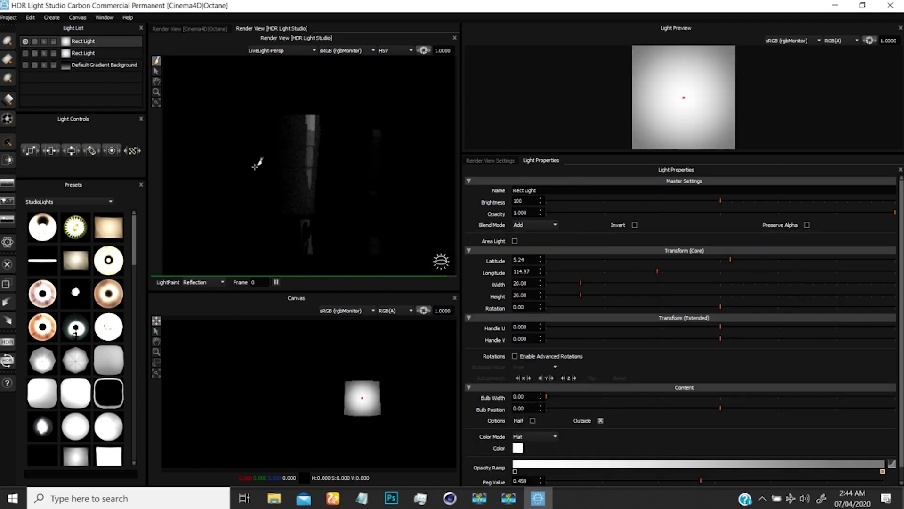
{"action": "left_click", "coordinate": [25, 54]}
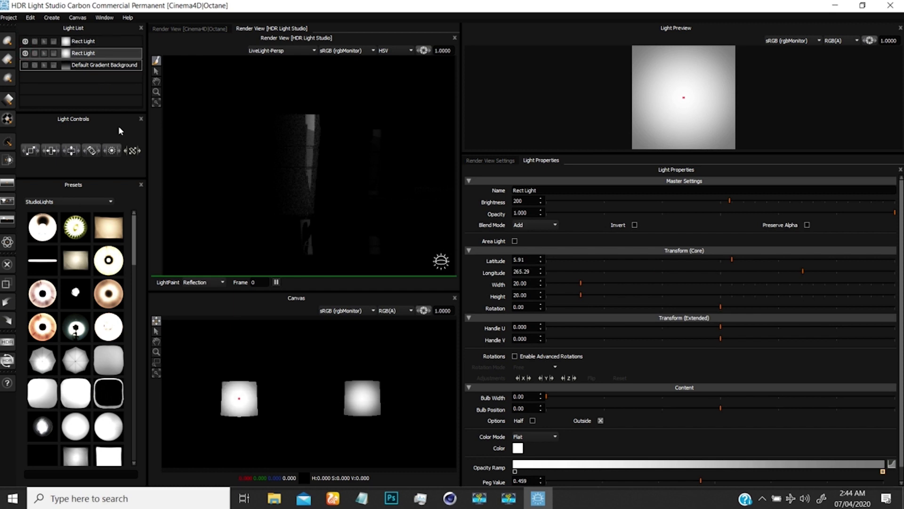
{"action": "left_click", "coordinate": [25, 65]}
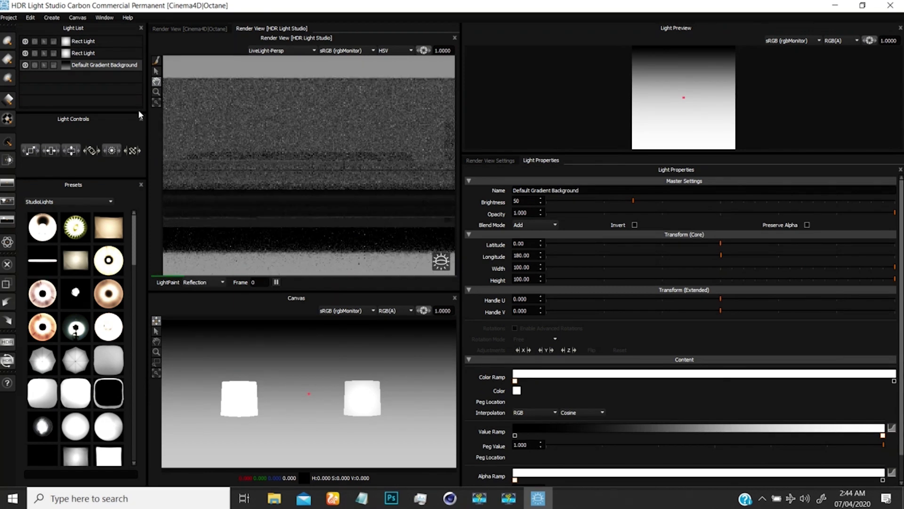
Add a third Rect Light and paint its reflection along the front edge of the product, at about latitude -28 and longitude 182
{"action": "left_click", "coordinate": [7, 59]}
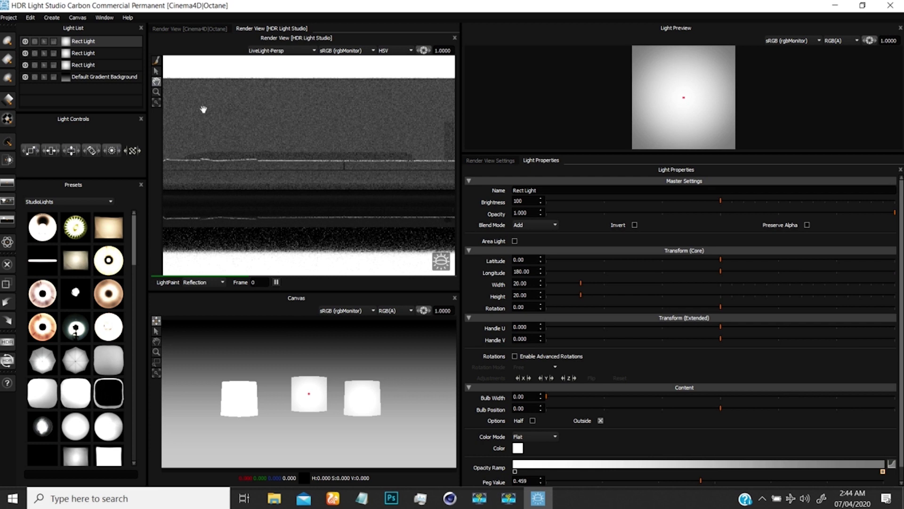
{"action": "left_click", "coordinate": [156, 60]}
{"action": "left_click", "coordinate": [300, 177]}
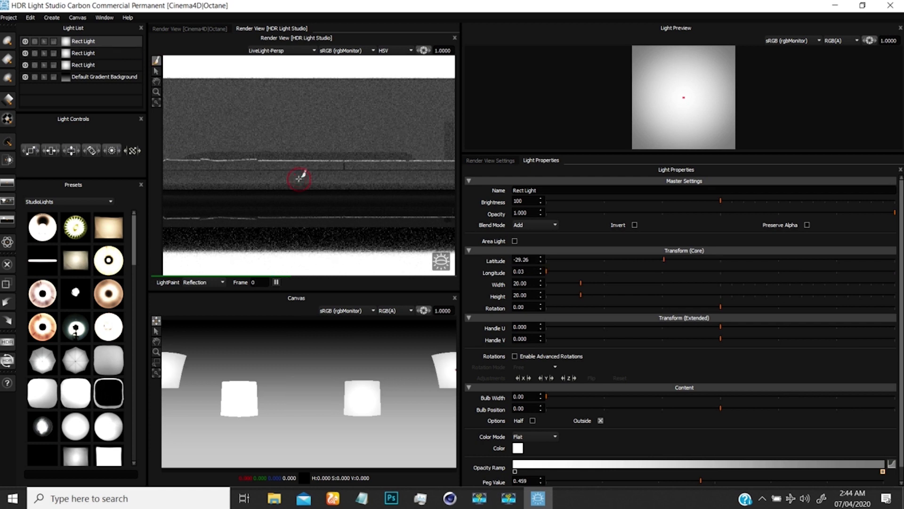
{"action": "left_click", "coordinate": [315, 169]}
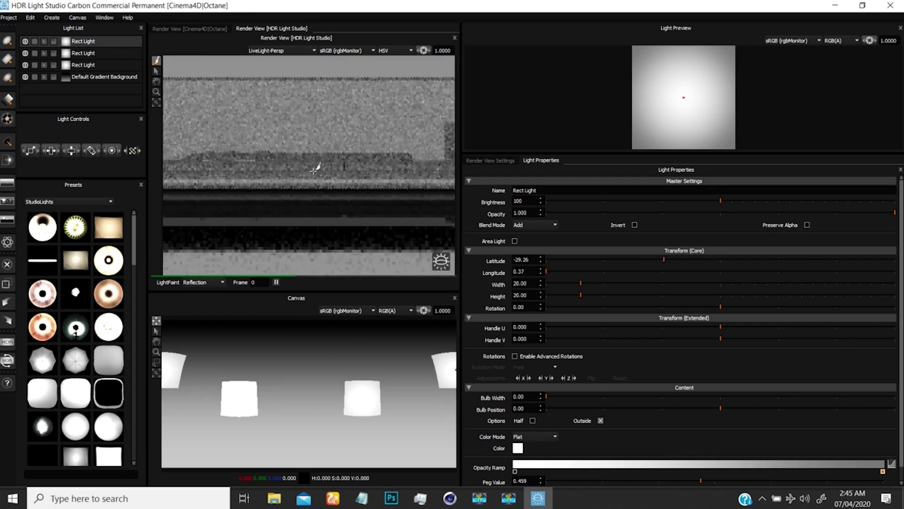
{"action": "left_click", "coordinate": [314, 161]}
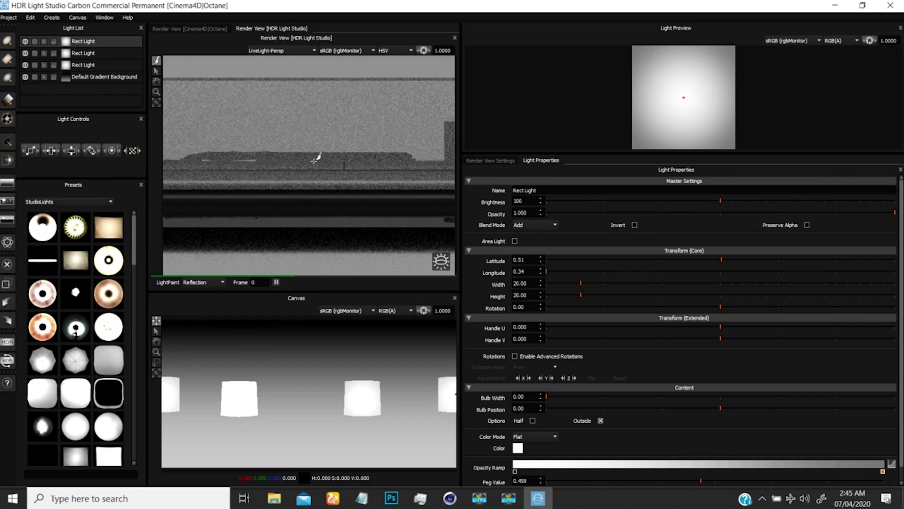
{"action": "left_click_drag", "start_coordinate": [315, 161], "coordinate": [250, 158]}
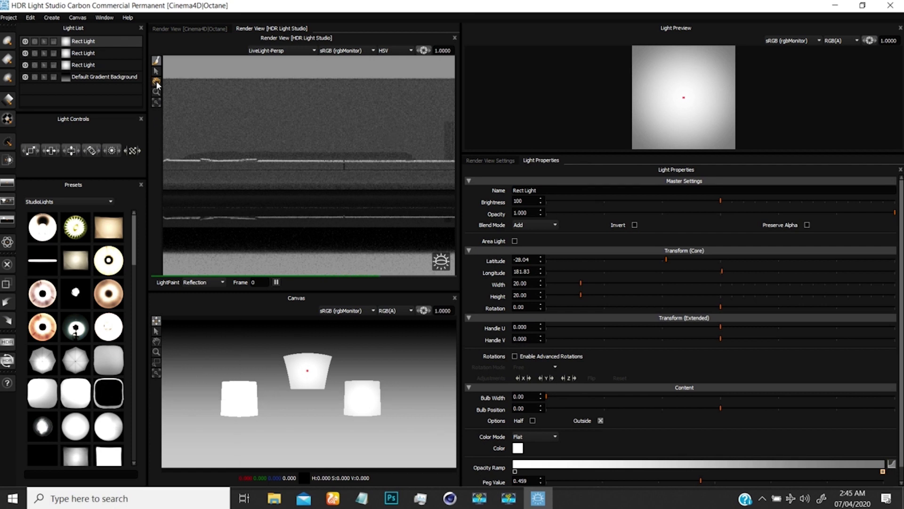
Add a fourth Rect Light reflecting on the low slab beside the cup-shaped object, at about latitude 1 and longitude 353, with brightness 40
{"action": "left_click_drag", "start_coordinate": [224, 142], "coordinate": [429, 162]}
{"action": "left_click_drag", "start_coordinate": [257, 176], "coordinate": [324, 140]}
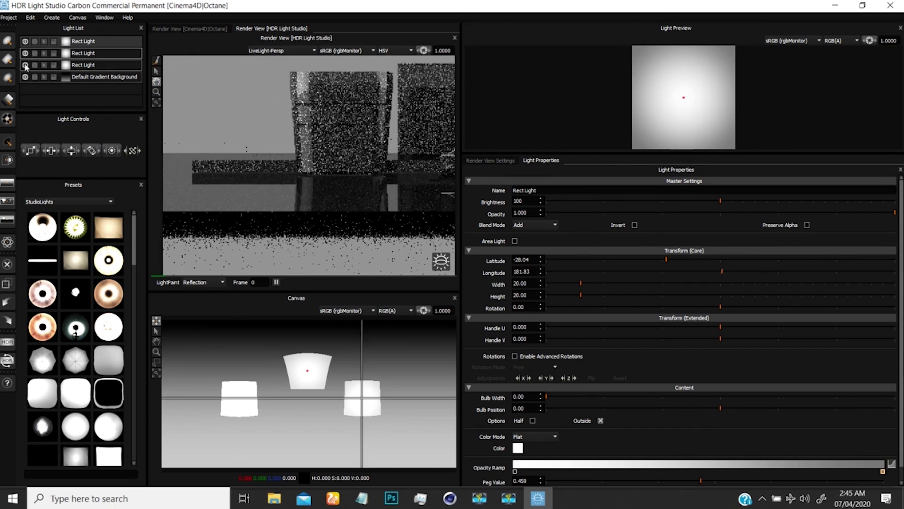
{"action": "left_click", "coordinate": [8, 59]}
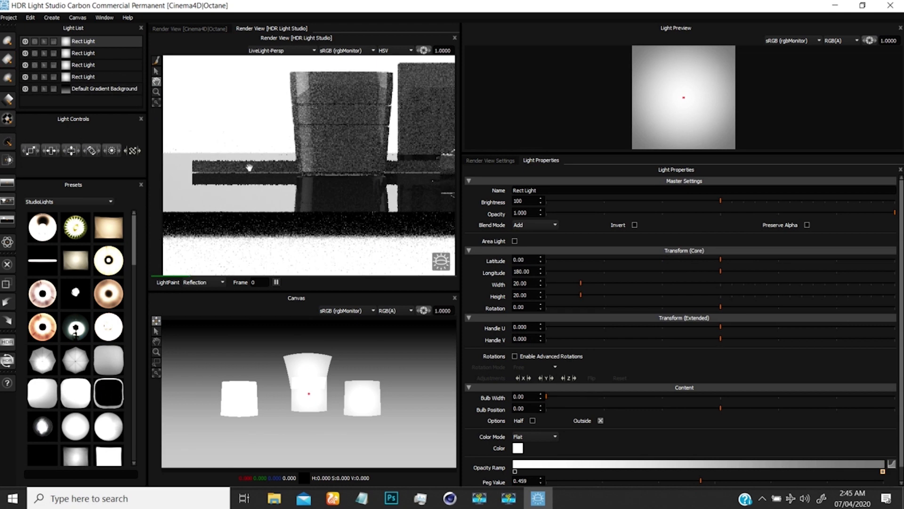
{"action": "left_click", "coordinate": [156, 62]}
{"action": "left_click", "coordinate": [250, 164]}
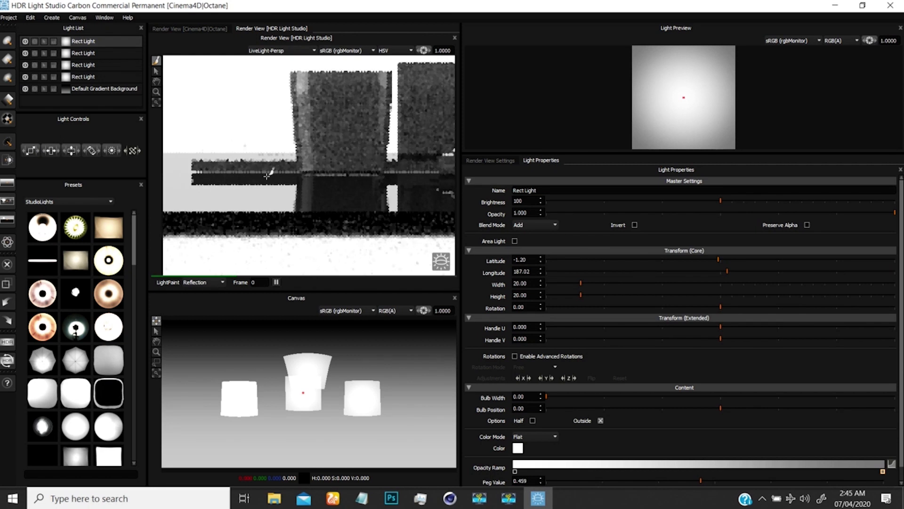
{"action": "left_click", "coordinate": [345, 155]}
{"action": "left_click", "coordinate": [407, 143]}
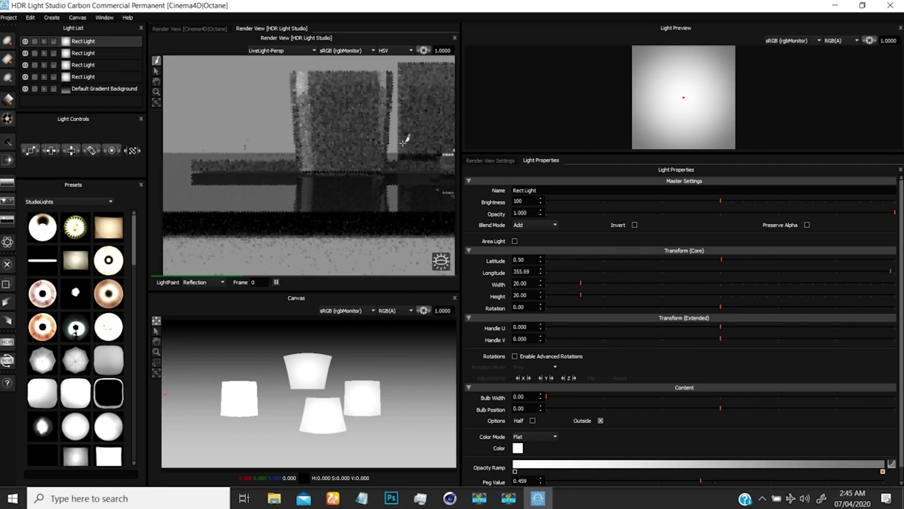
{"action": "left_click", "coordinate": [404, 148]}
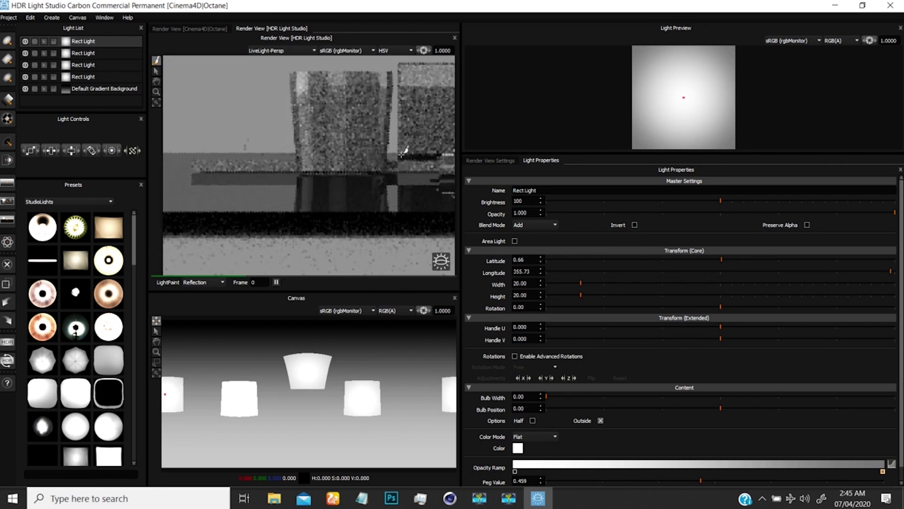
{"action": "left_click", "coordinate": [400, 163]}
{"action": "left_click", "coordinate": [415, 143]}
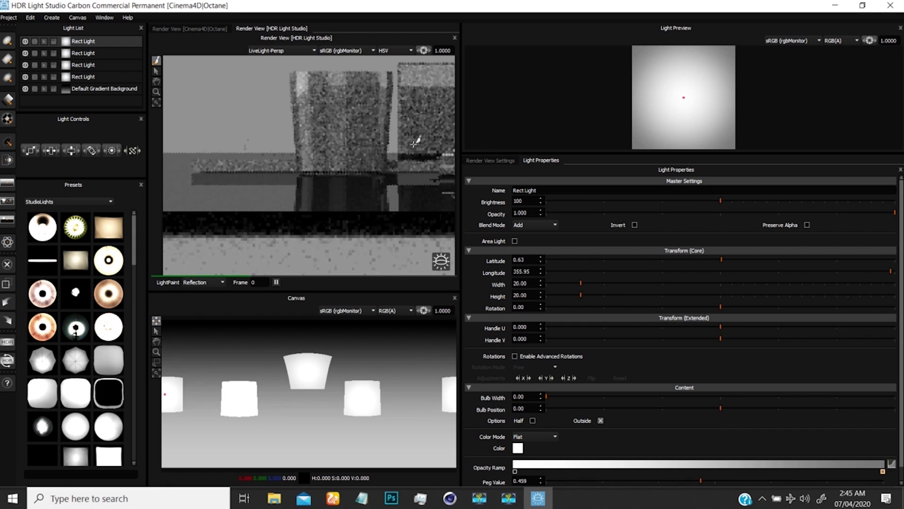
{"action": "left_click", "coordinate": [285, 165]}
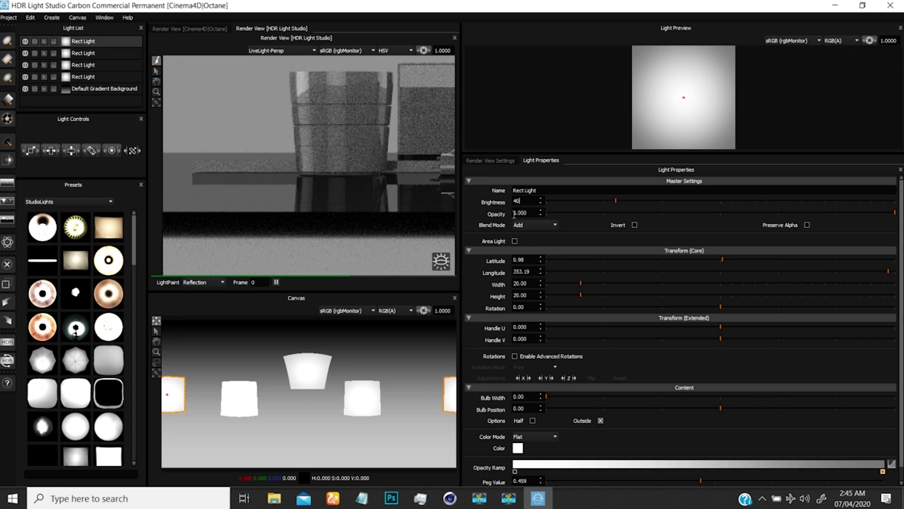
{"action": "key", "text": "Return"}
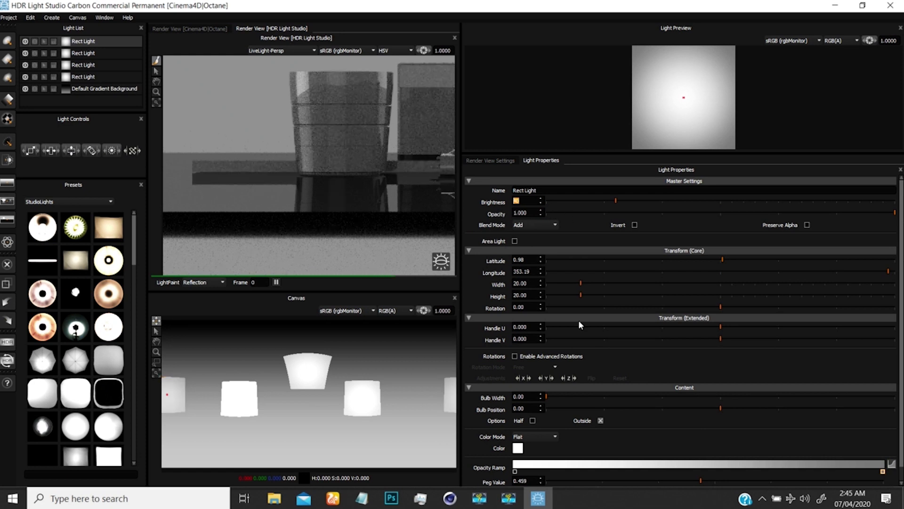
Change the fourth Rect Light's color from white to a light sky blue
{"action": "left_click_drag", "start_coordinate": [900, 258], "coordinate": [858, 351]}
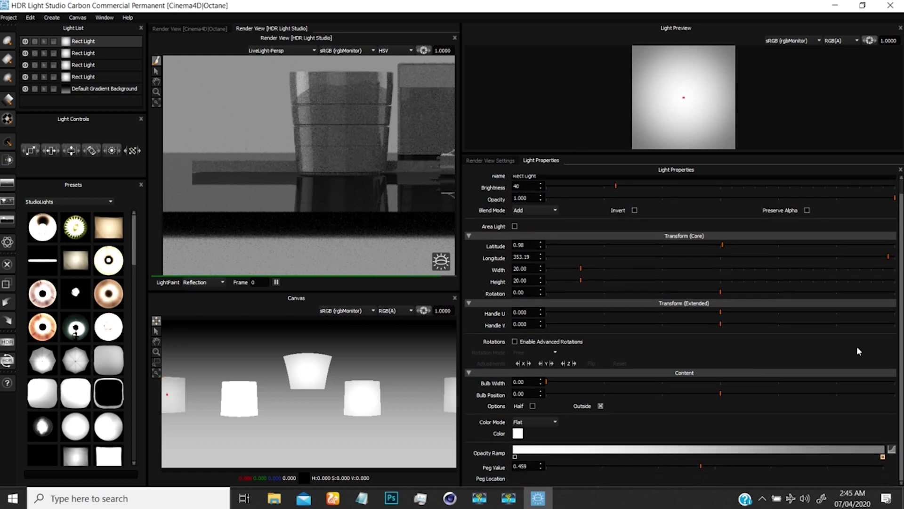
{"action": "left_click", "coordinate": [517, 433]}
{"action": "left_click", "coordinate": [488, 149]}
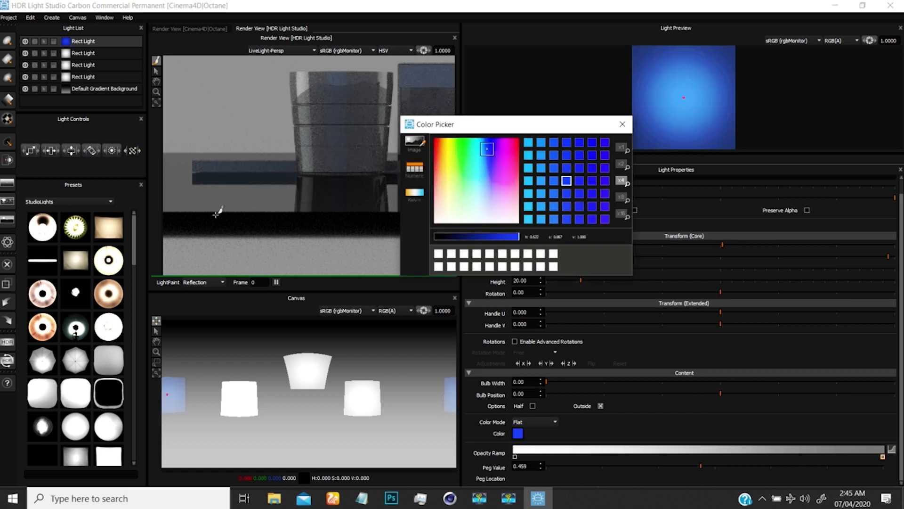
{"action": "left_click_drag", "start_coordinate": [489, 157], "coordinate": [484, 172]}
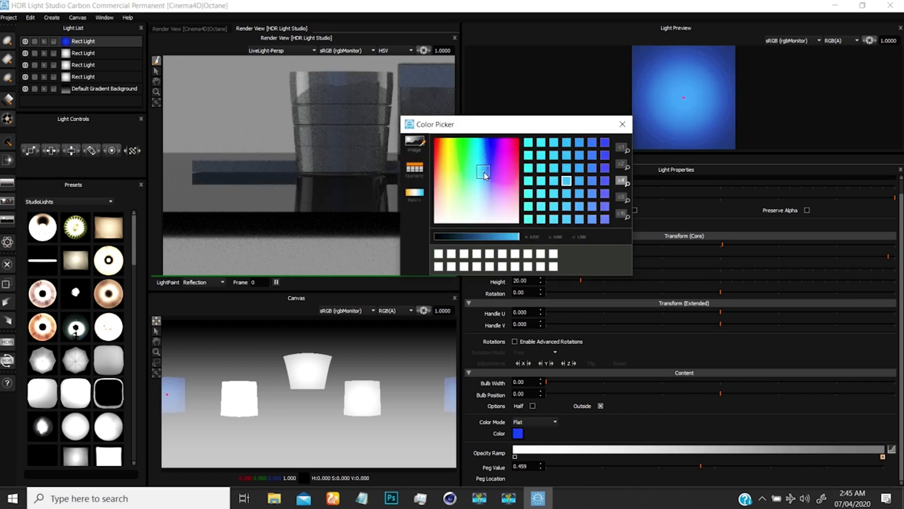
{"action": "left_click", "coordinate": [623, 124]}
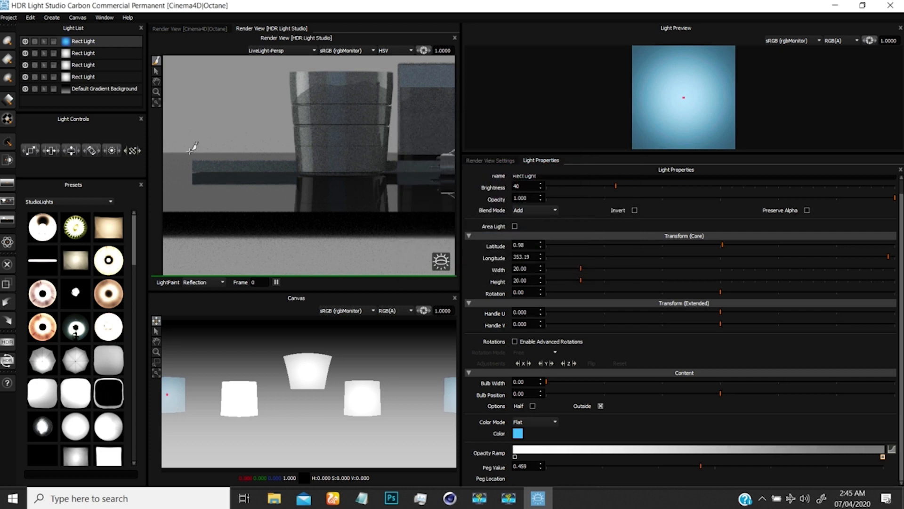
Switch off the Default Gradient Background and inspect the product lit by the Rect Lights alone
{"action": "left_click", "coordinate": [26, 89]}
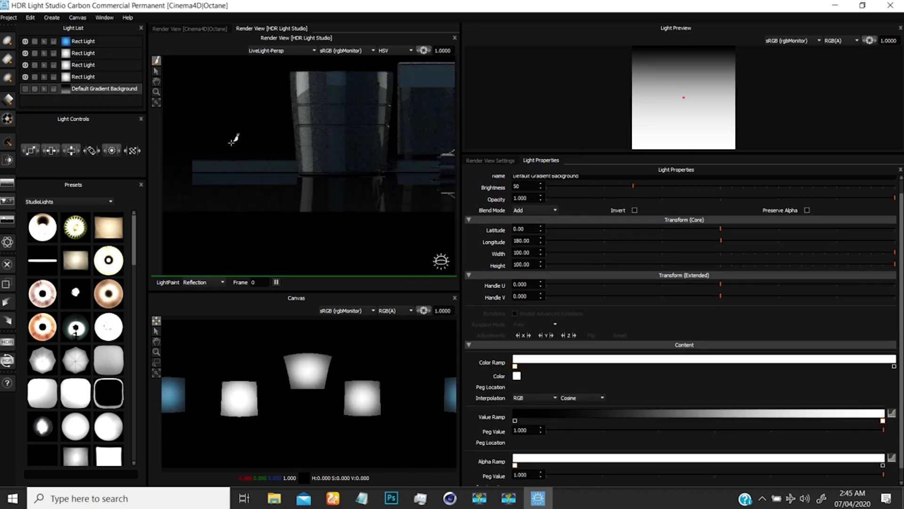
{"action": "left_click", "coordinate": [157, 82]}
{"action": "left_click_drag", "start_coordinate": [291, 161], "coordinate": [175, 150]}
{"action": "left_click", "coordinate": [157, 82]}
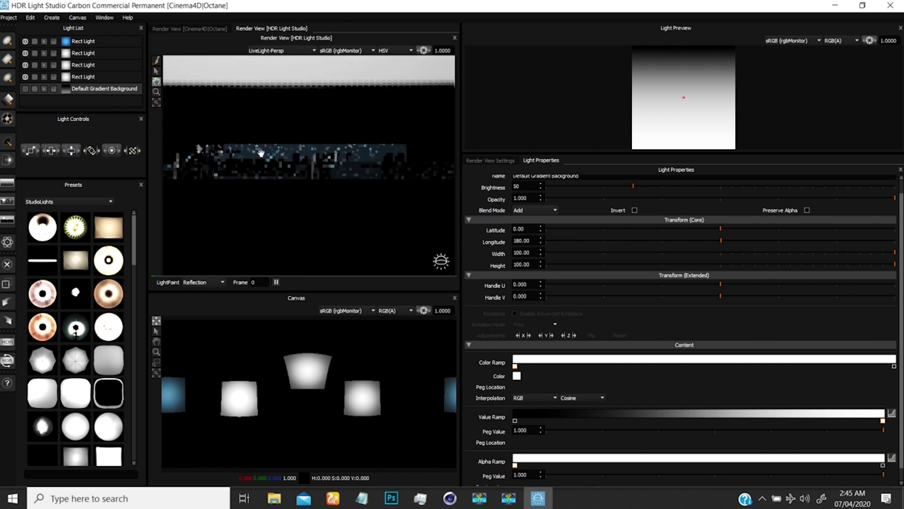
Switch to Cinema 4D, minimize the HDR Light Studio connection window, reposition the Octane Live Viewer and restart its render
{"action": "left_click", "coordinate": [837, 5]}
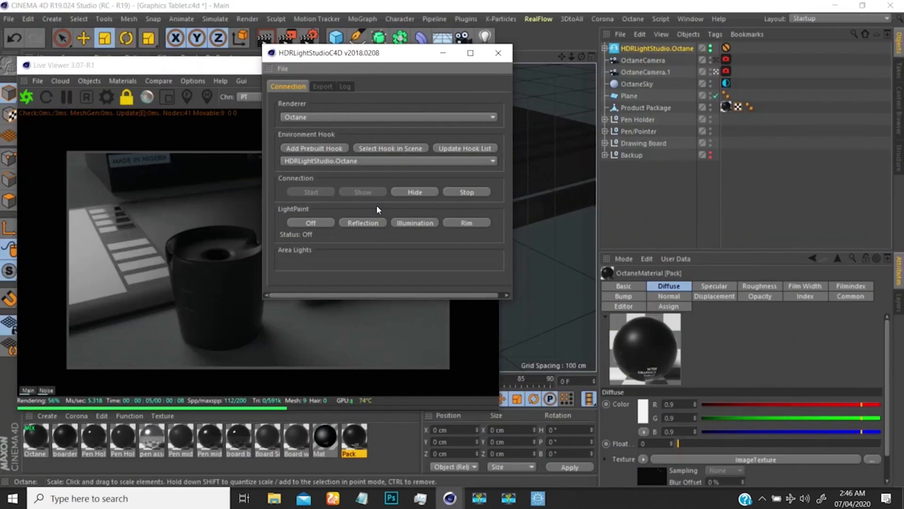
{"action": "left_click", "coordinate": [451, 52]}
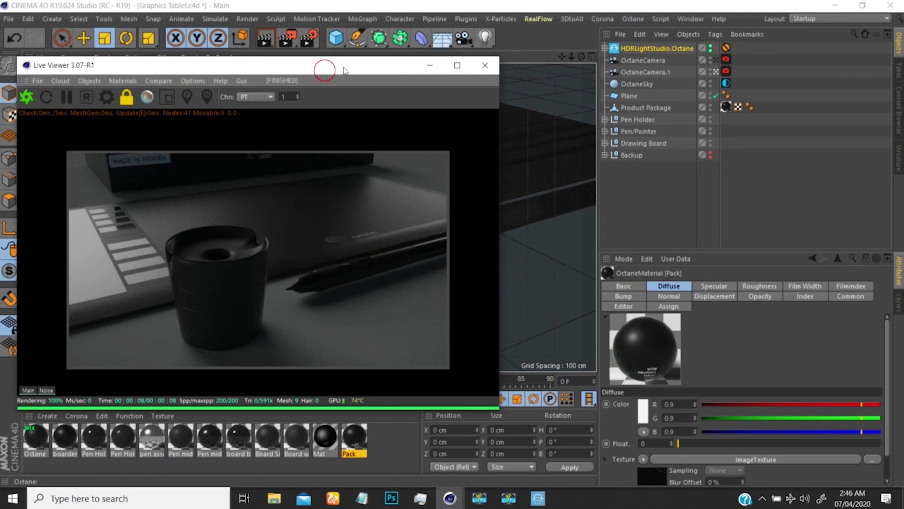
{"action": "left_click_drag", "start_coordinate": [344, 71], "coordinate": [439, 57]}
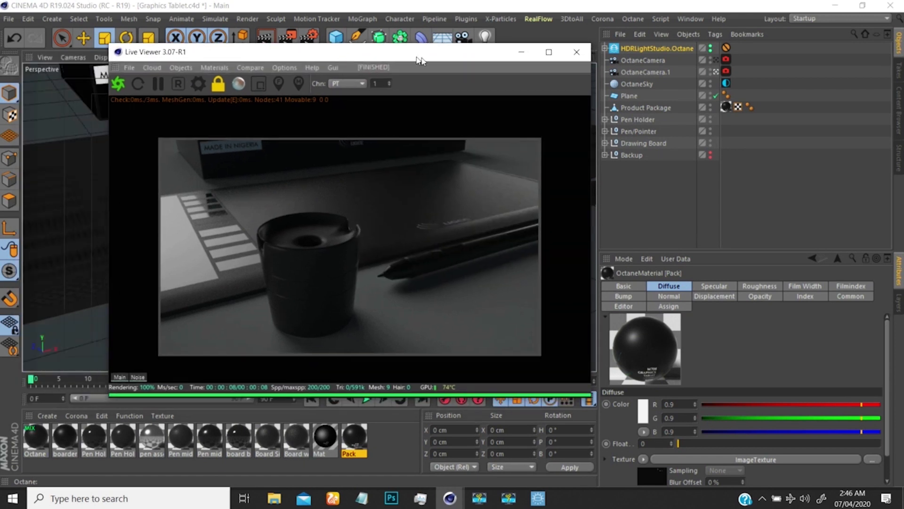
{"action": "left_click", "coordinate": [140, 85]}
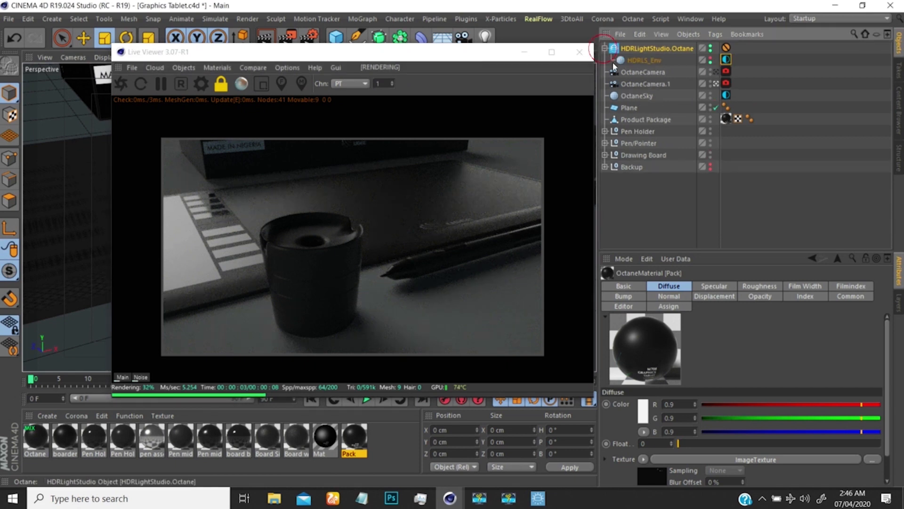
Compare the HDRLS_Env and OctaneSky environment tags and set the HDRLS_Env tag's type to Visible environment
{"action": "left_click", "coordinate": [725, 60]}
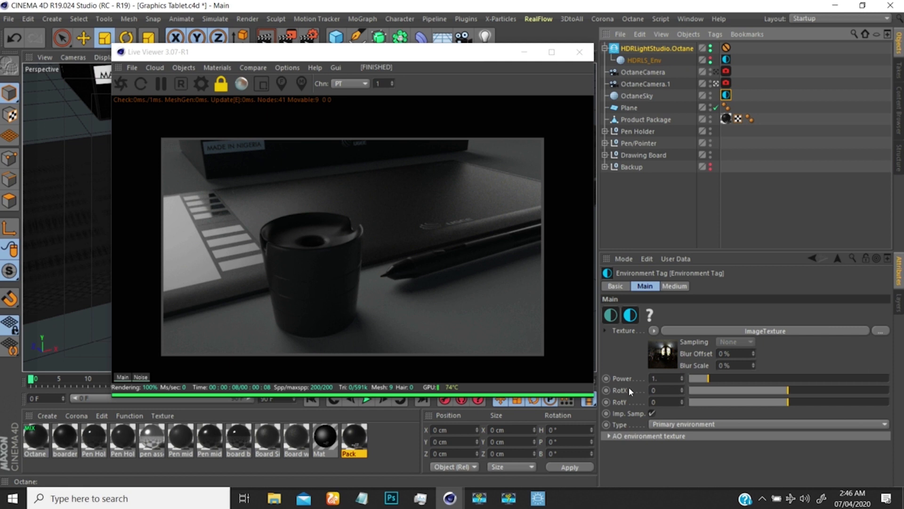
{"action": "left_click", "coordinate": [726, 95]}
{"action": "left_click", "coordinate": [669, 426]}
{"action": "left_click", "coordinate": [652, 408]}
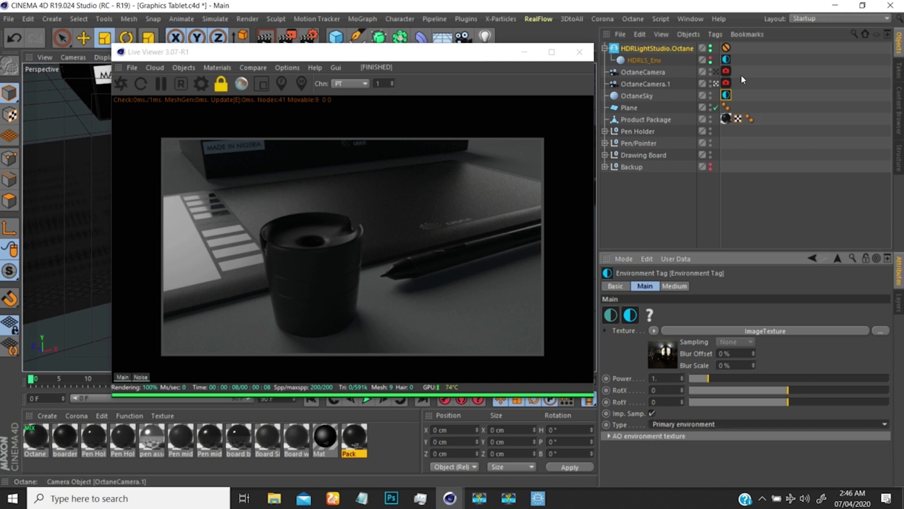
{"action": "left_click", "coordinate": [727, 60]}
{"action": "left_click", "coordinate": [671, 427]}
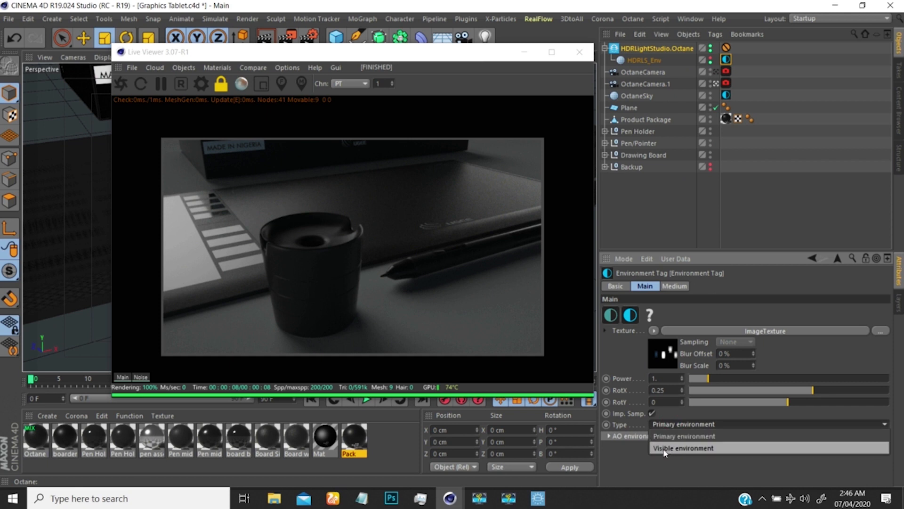
{"action": "left_click", "coordinate": [665, 447]}
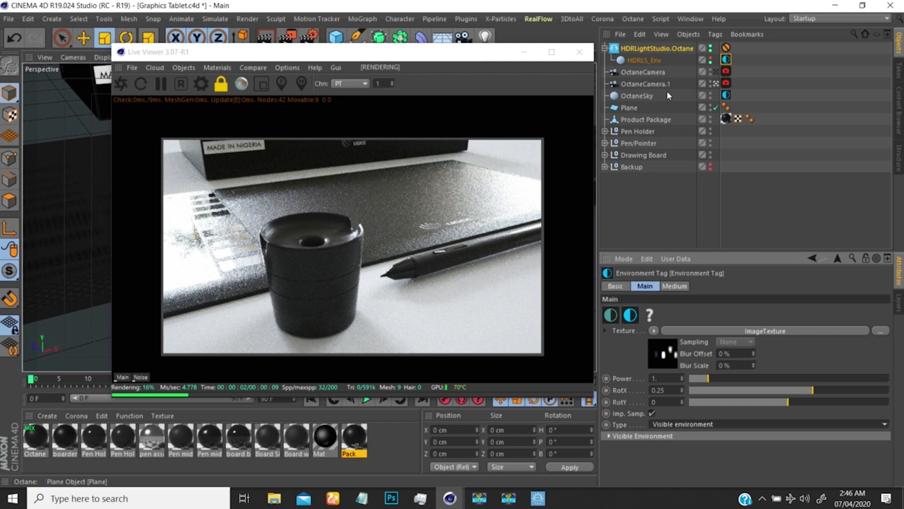
Toggle Backplate, Reflections and Refractions on the HDRLS_Env environment tag one by one to compare their effect on the render
{"action": "left_click", "coordinate": [726, 95]}
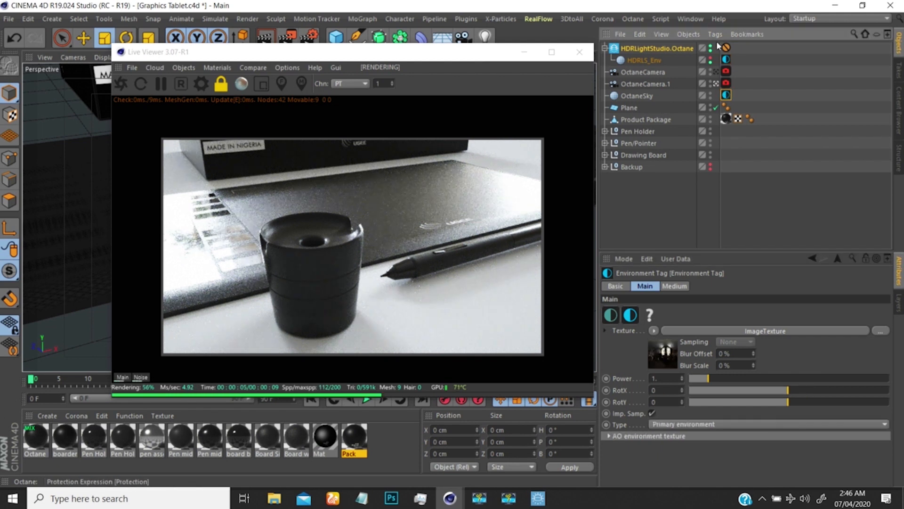
{"action": "left_click", "coordinate": [726, 60]}
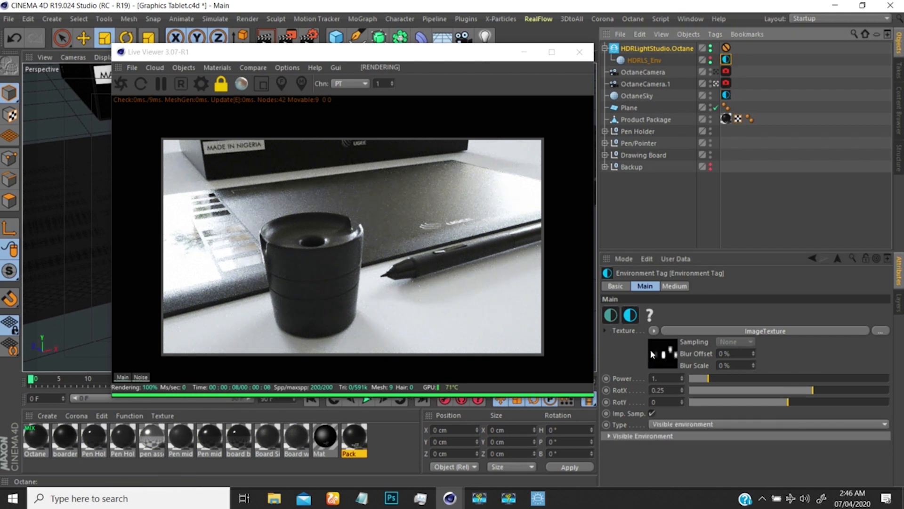
{"action": "left_click", "coordinate": [609, 436]}
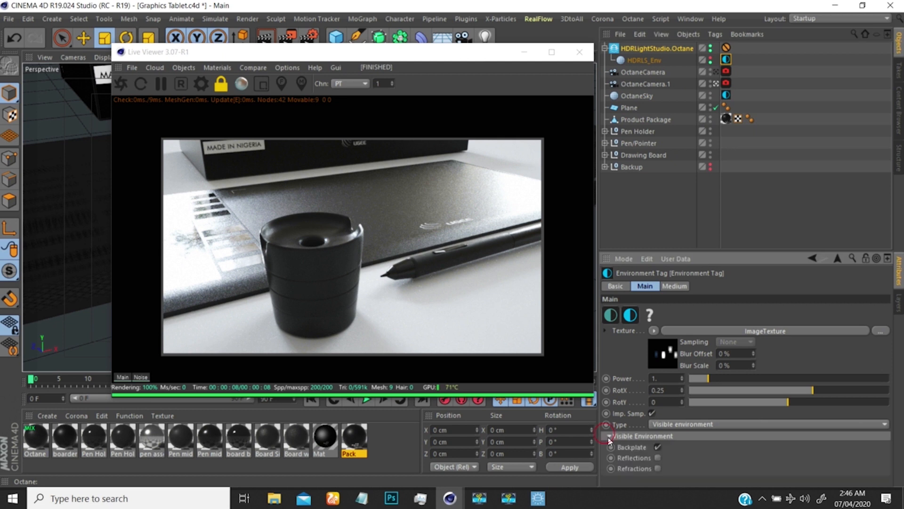
{"action": "left_click", "coordinate": [657, 447]}
{"action": "left_click", "coordinate": [658, 447]}
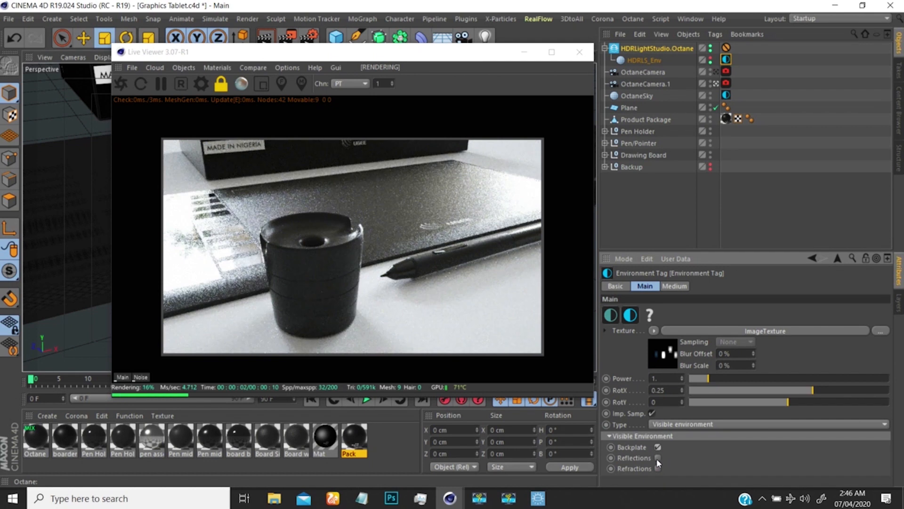
{"action": "left_click", "coordinate": [658, 457]}
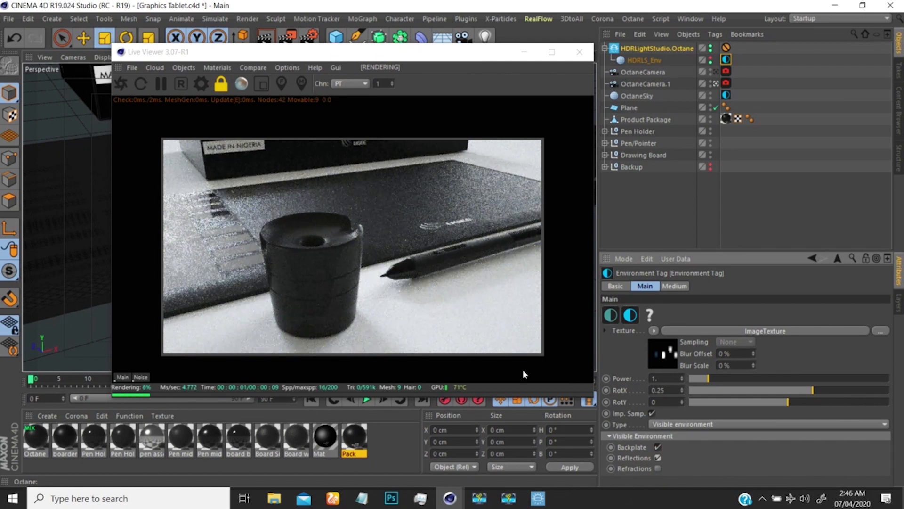
{"action": "left_click", "coordinate": [658, 458]}
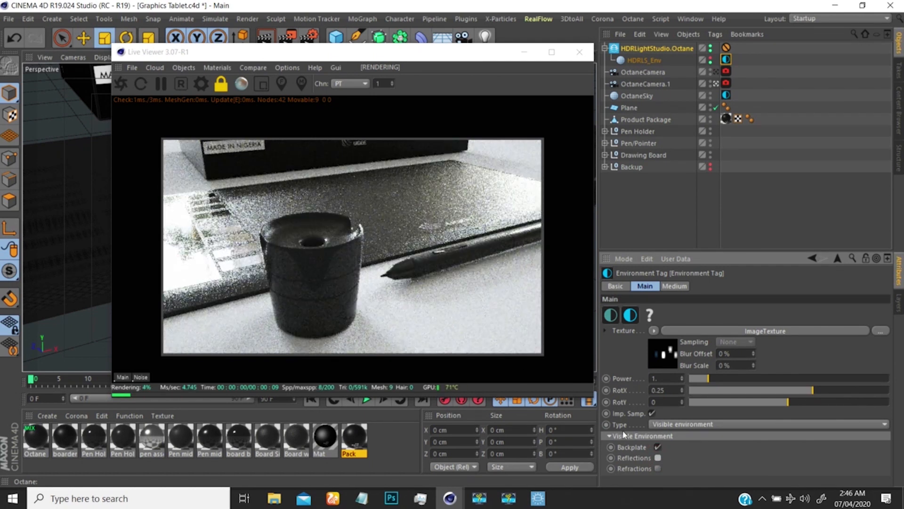
{"action": "left_click", "coordinate": [658, 468]}
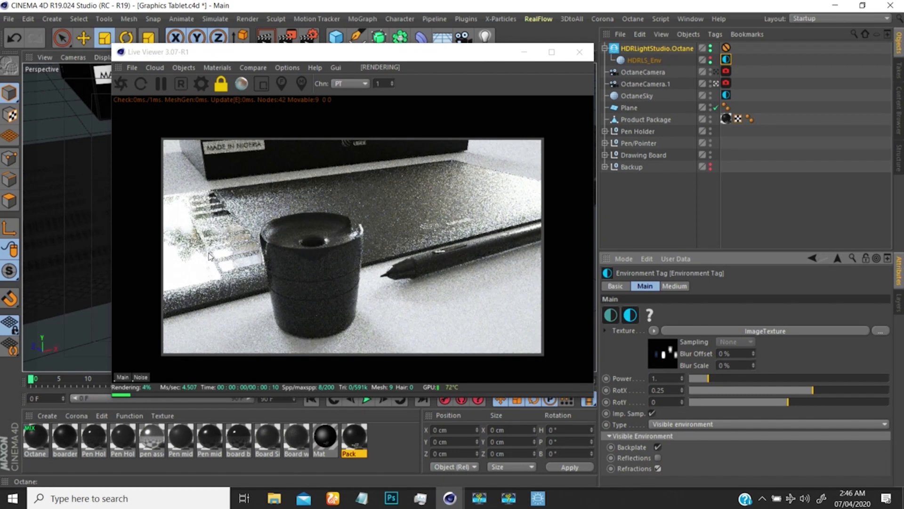
{"action": "left_click", "coordinate": [658, 469]}
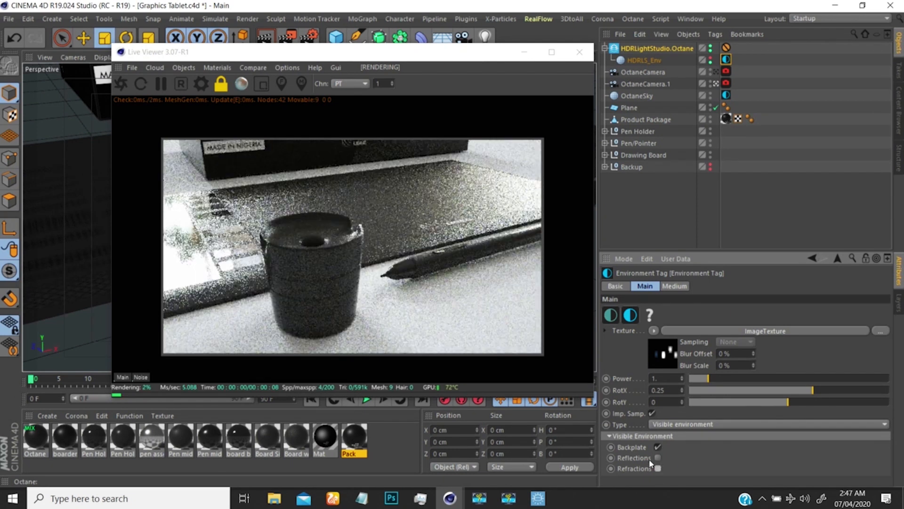
{"action": "left_click", "coordinate": [658, 458]}
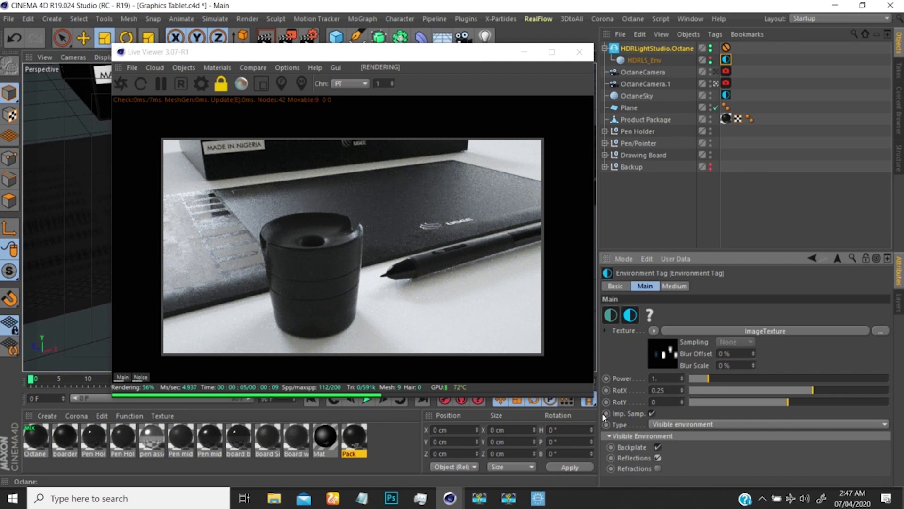
{"action": "left_click", "coordinate": [658, 457]}
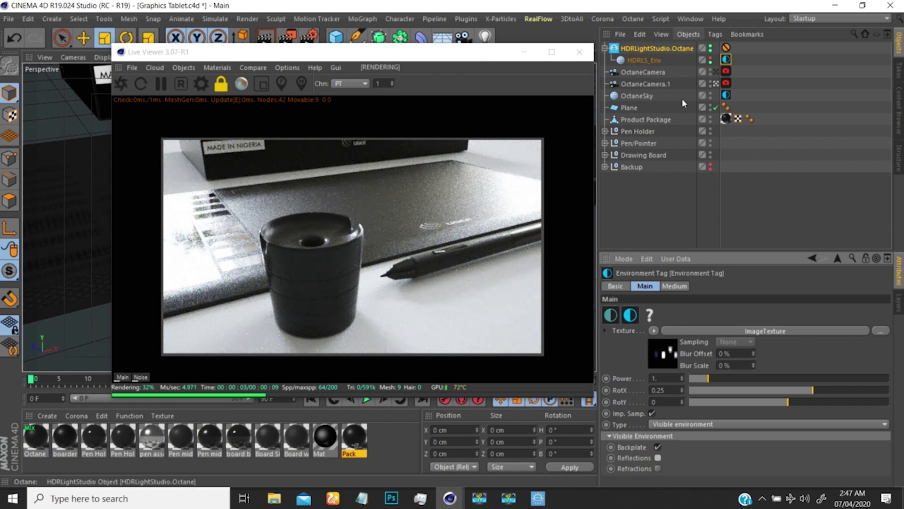
Try power values of 0.3, 0.1 and 3 on the HDRLS_Env environment tag
{"action": "left_click", "coordinate": [655, 380]}
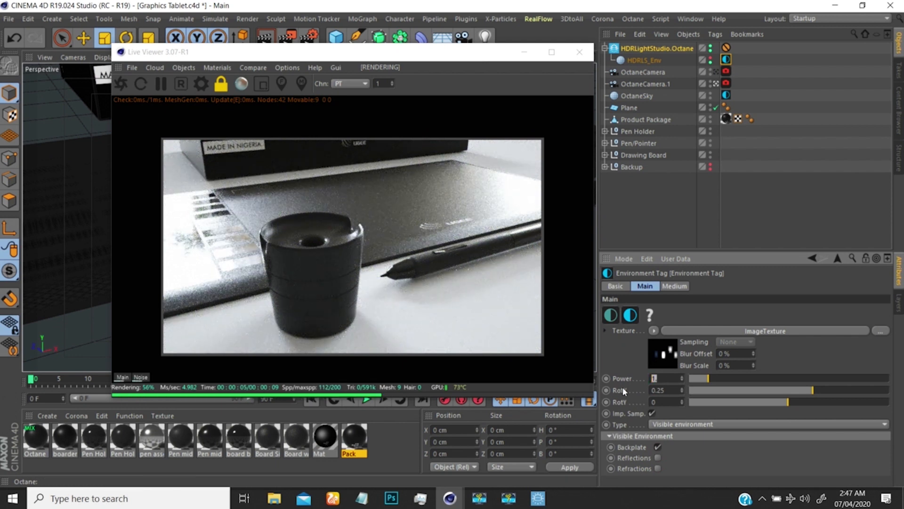
{"action": "type", "text": ".3"}
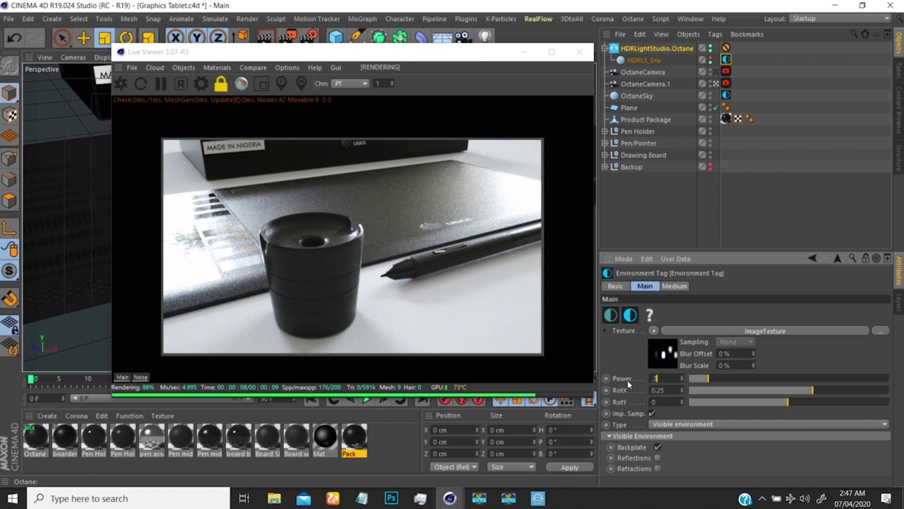
{"action": "key", "text": "Return"}
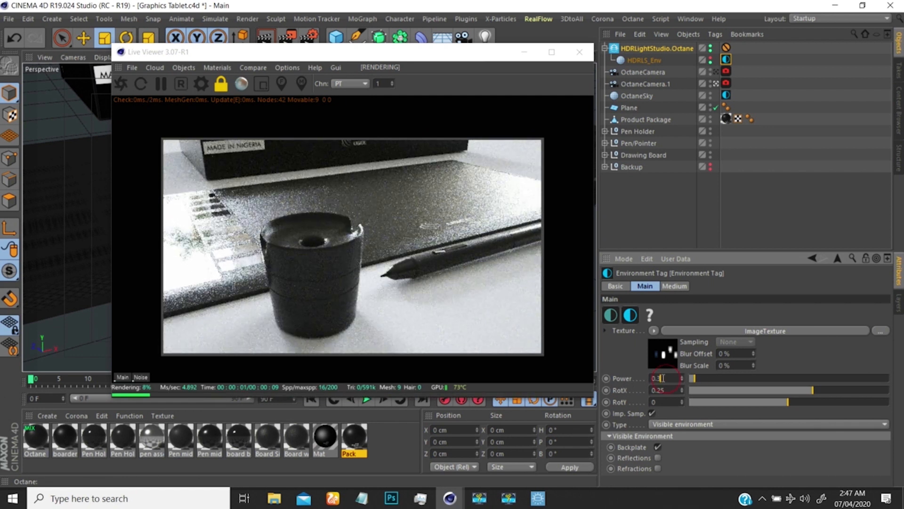
{"action": "type", "text": "0.1"}
{"action": "key", "text": "Return"}
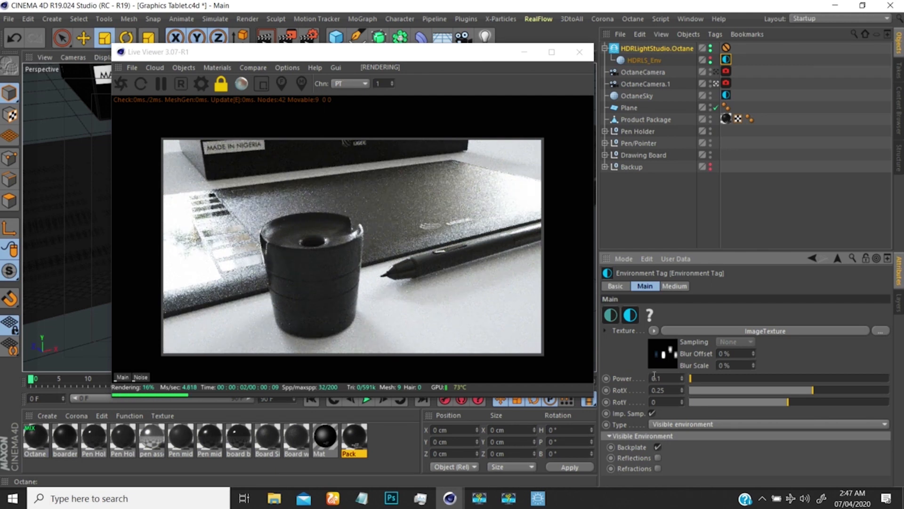
{"action": "type", "text": "3"}
{"action": "key", "text": "Return"}
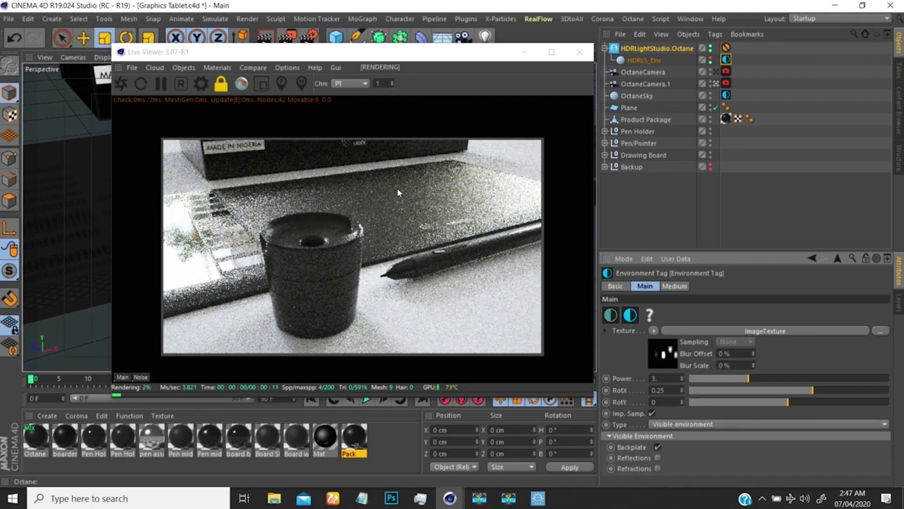
Set the HDRLS_Env environment tag's power to 0.2
{"action": "key", "text": "BackSpace"}
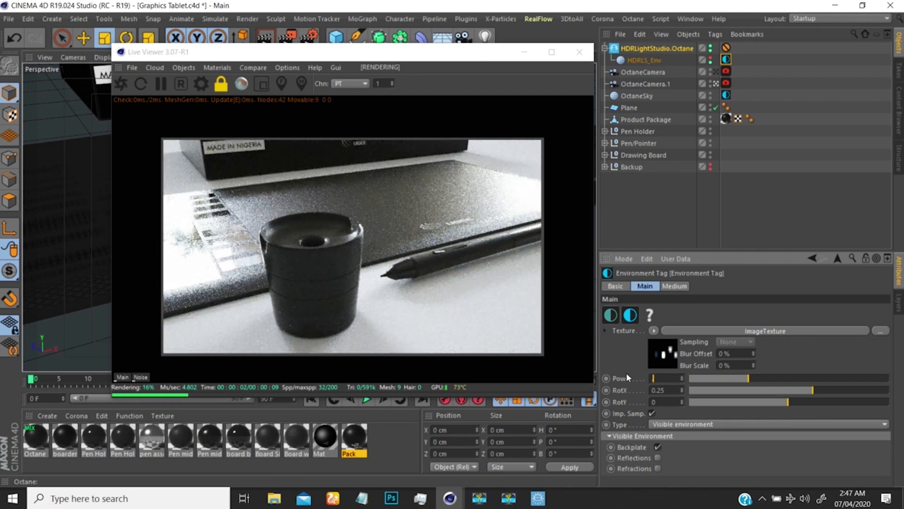
{"action": "type", "text": ".2"}
{"action": "key", "text": "Return"}
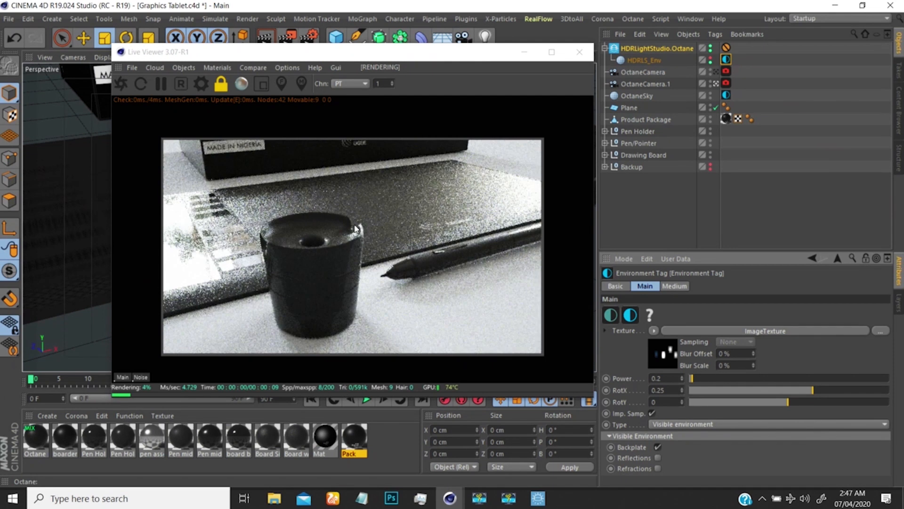
Examine the lighting on the whole product set in the live render from a wider, higher viewpoint
{"action": "right_click_drag", "start_coordinate": [349, 232], "coordinate": [282, 289]}
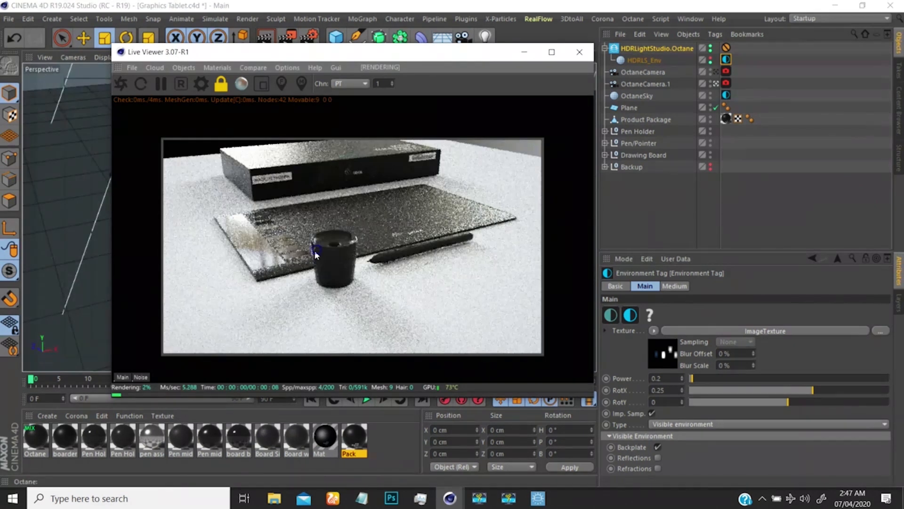
{"action": "mouse_move", "coordinate": [315, 250]}
{"action": "left_mouse_down"}
{"action": "mouse_move", "coordinate": [339, 216]}
{"action": "mouse_move", "coordinate": [386, 196]}
{"action": "mouse_move", "coordinate": [442, 192]}
{"action": "mouse_move", "coordinate": [426, 204]}
{"action": "mouse_move", "coordinate": [363, 169]}
{"action": "mouse_move", "coordinate": [323, 183]}
{"action": "mouse_move", "coordinate": [326, 230]}
{"action": "mouse_move", "coordinate": [371, 252]}
{"action": "mouse_move", "coordinate": [361, 236]}
{"action": "mouse_move", "coordinate": [369, 244]}
{"action": "mouse_move", "coordinate": [343, 264]}
{"action": "mouse_move", "coordinate": [331, 250]}
{"action": "mouse_move", "coordinate": [328, 264]}
{"action": "mouse_move", "coordinate": [335, 248]}
{"action": "mouse_move", "coordinate": [295, 291]}
{"action": "mouse_move", "coordinate": [310, 256]}
{"action": "mouse_move", "coordinate": [322, 263]}
{"action": "mouse_move", "coordinate": [326, 236]}
{"action": "mouse_move", "coordinate": [304, 271]}
{"action": "mouse_move", "coordinate": [329, 245]}
{"action": "mouse_move", "coordinate": [324, 273]}
{"action": "mouse_move", "coordinate": [324, 261]}
{"action": "left_mouse_up"}
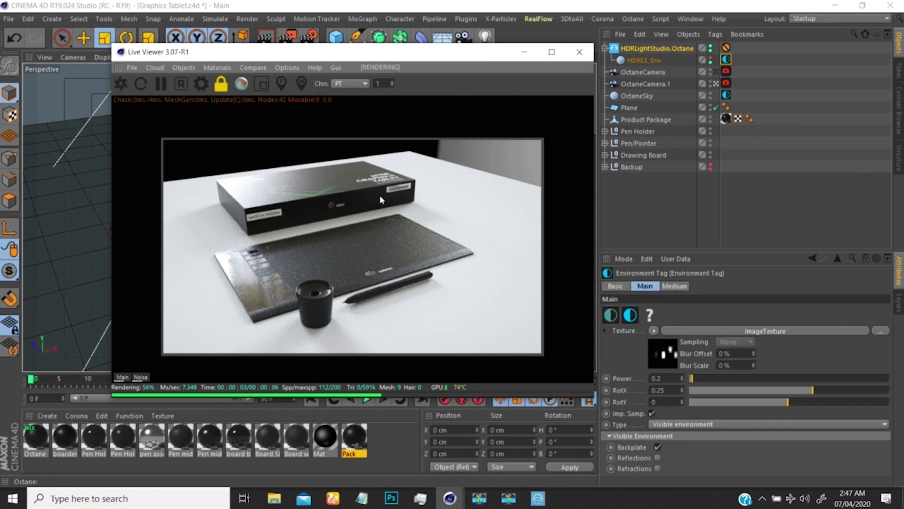
{"action": "left_click_drag", "start_coordinate": [380, 200], "coordinate": [357, 177]}
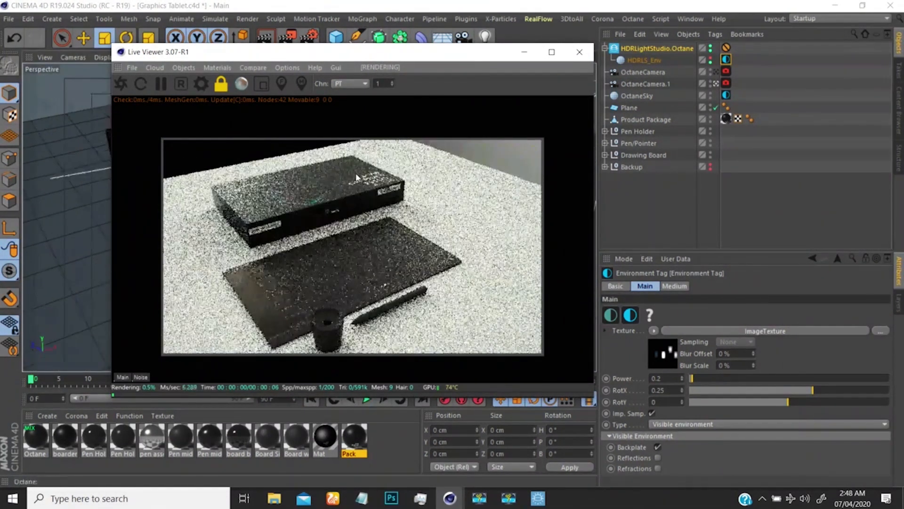
{"action": "left_click_drag", "start_coordinate": [296, 57], "coordinate": [303, 58]}
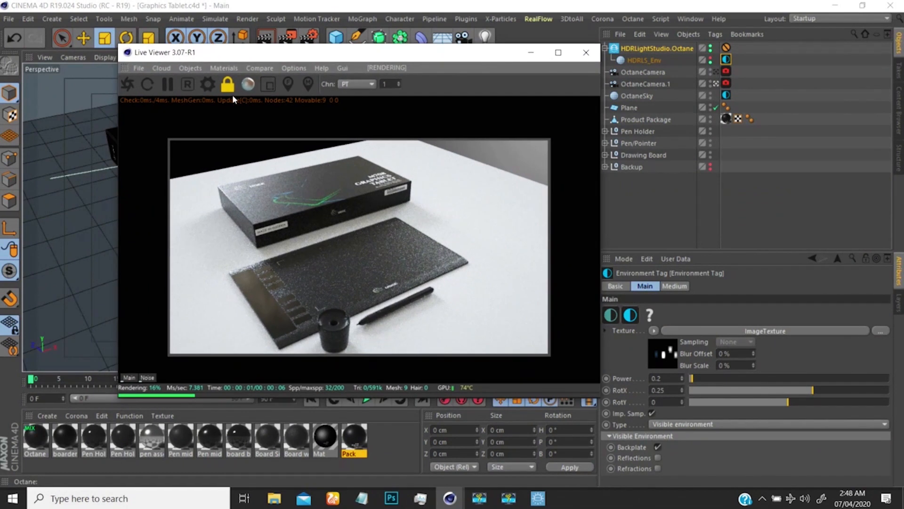
Pause the live render and set the path tracing kernel's Max. samples to 2000
{"action": "left_click", "coordinate": [167, 83]}
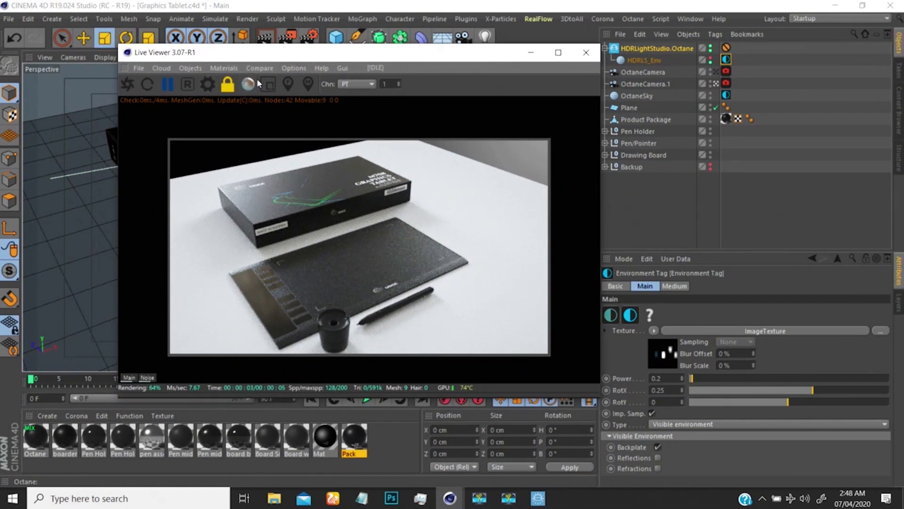
{"action": "left_click", "coordinate": [209, 85]}
{"action": "left_click_drag", "start_coordinate": [133, 15], "coordinate": [319, 17]}
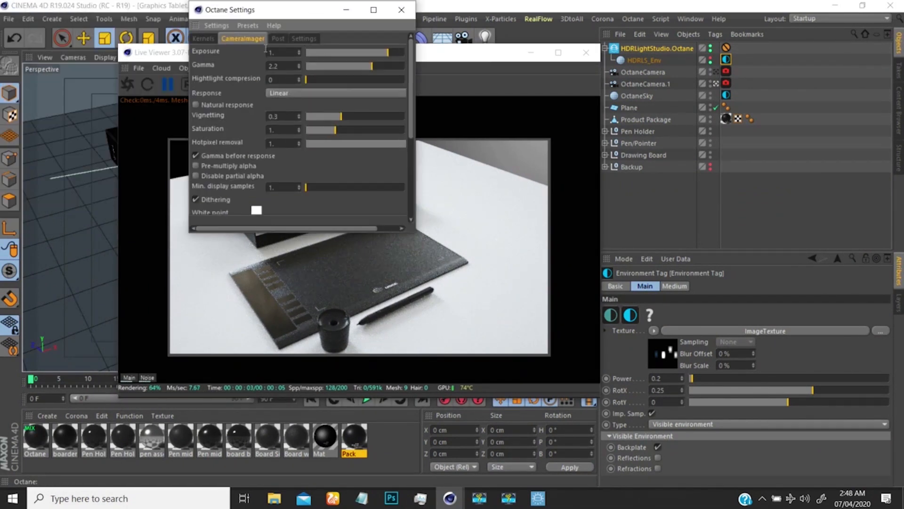
{"action": "left_click", "coordinate": [203, 40]}
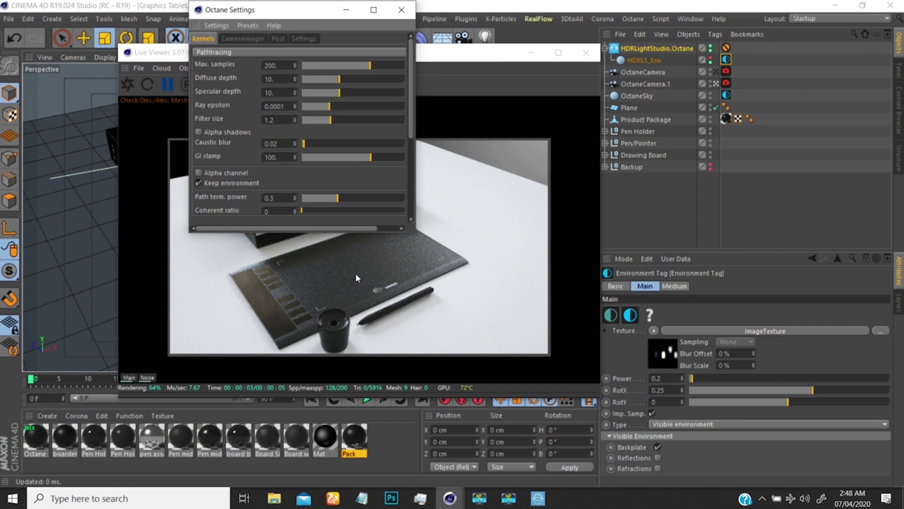
{"action": "left_click_drag", "start_coordinate": [280, 66], "coordinate": [262, 42]}
{"action": "type", "text": "2000"}
{"action": "key", "text": "Return"}
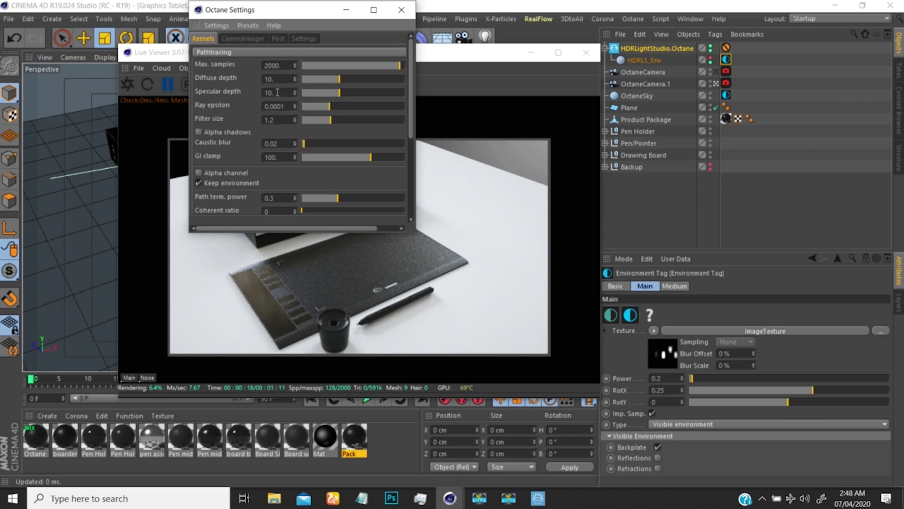
Set the kernel's adaptive sampling Min. samples to 300
{"action": "left_click", "coordinate": [284, 157]}
{"action": "left_click_drag", "start_coordinate": [412, 113], "coordinate": [412, 203]}
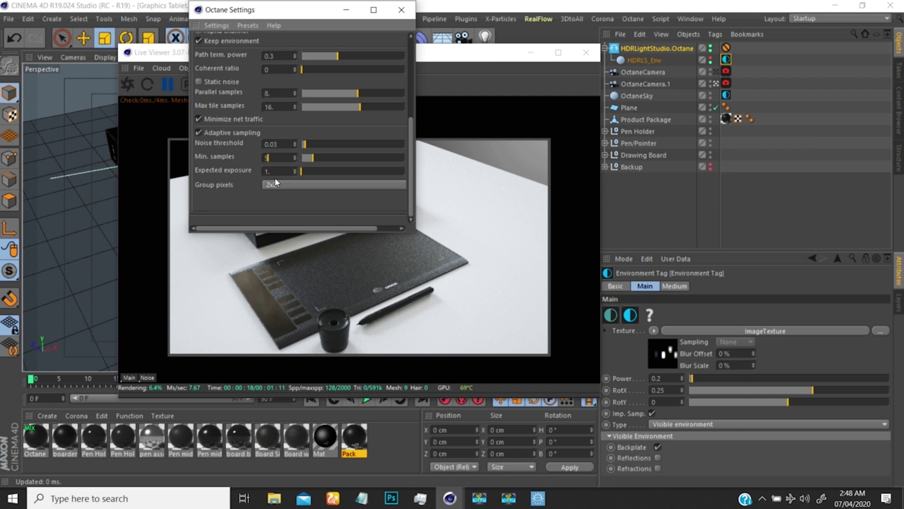
{"action": "type", "text": "512"}
{"action": "key", "text": "Return"}
{"action": "double_click", "coordinate": [284, 157]}
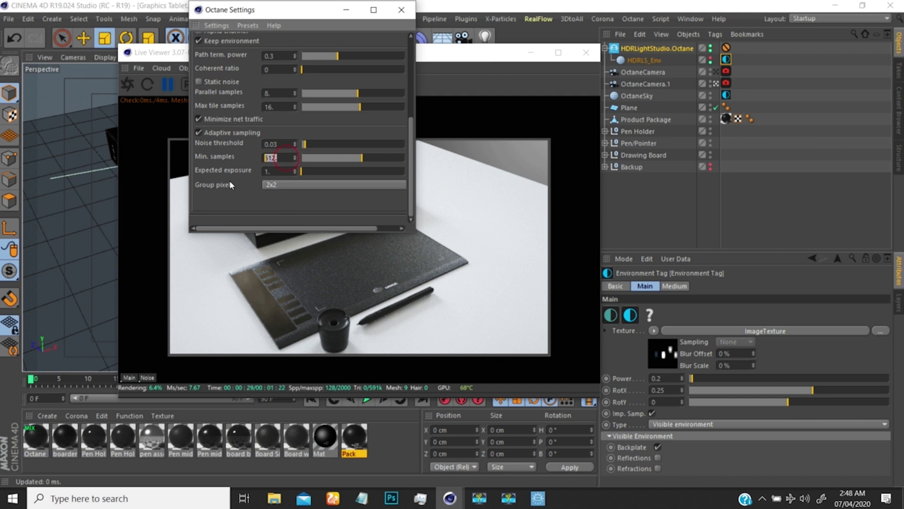
{"action": "type", "text": "300"}
{"action": "key", "text": "Return"}
Set the adaptive sampling Noise threshold to 0.02
{"action": "scroll", "coordinate": [324, 157], "scroll_direction": "up", "scroll_amount": 1}
{"action": "left_click", "coordinate": [283, 160]}
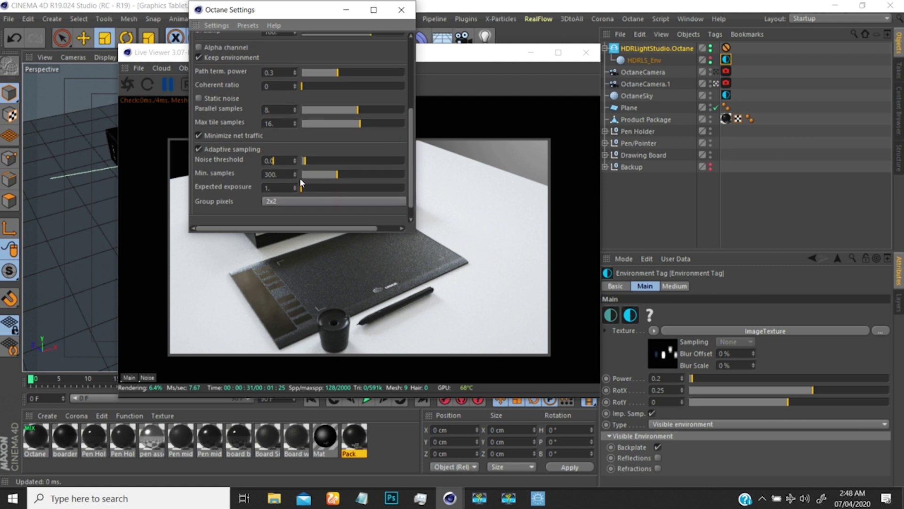
{"action": "type", "text": "2"}
{"action": "key", "text": "Return"}
{"action": "scroll", "coordinate": [227, 210], "scroll_direction": "up", "scroll_amount": 3}
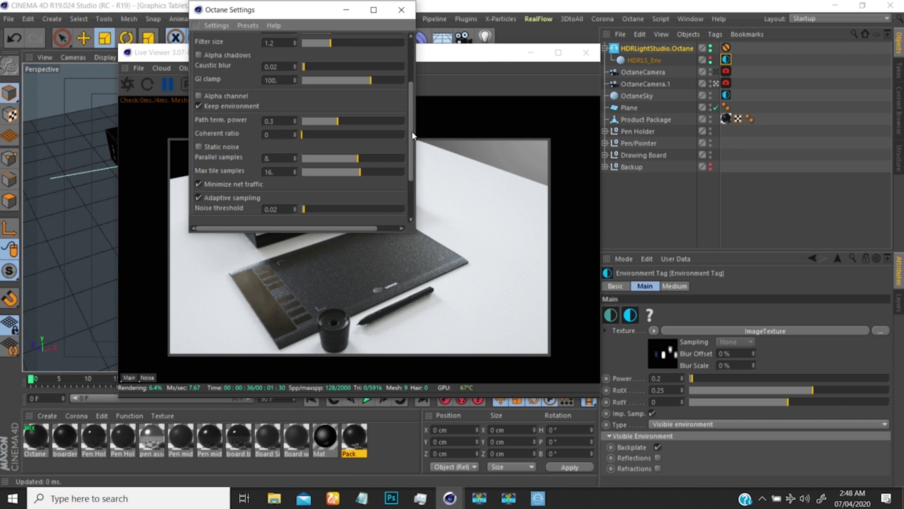
{"action": "left_click_drag", "start_coordinate": [413, 136], "coordinate": [407, 84]}
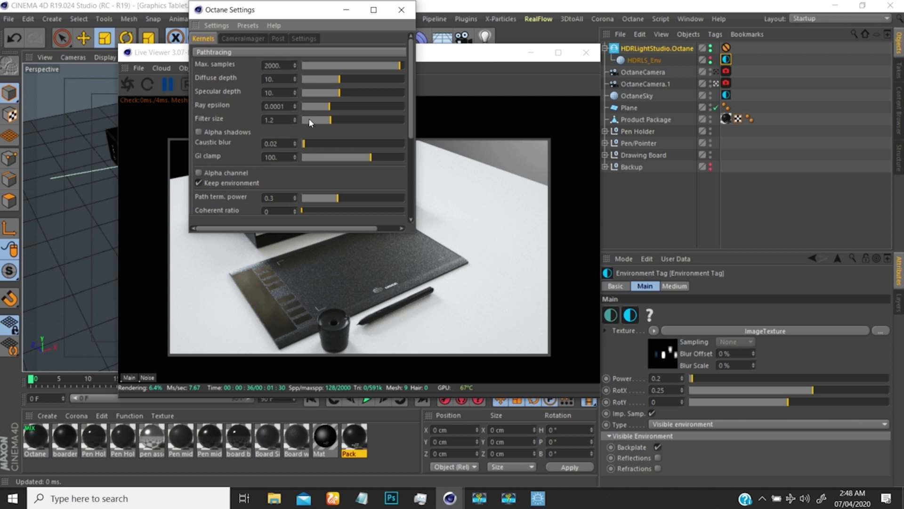
Set the GPU render priority to PRIORITY_MEDIUM and close the Octane settings
{"action": "left_click", "coordinate": [243, 39]}
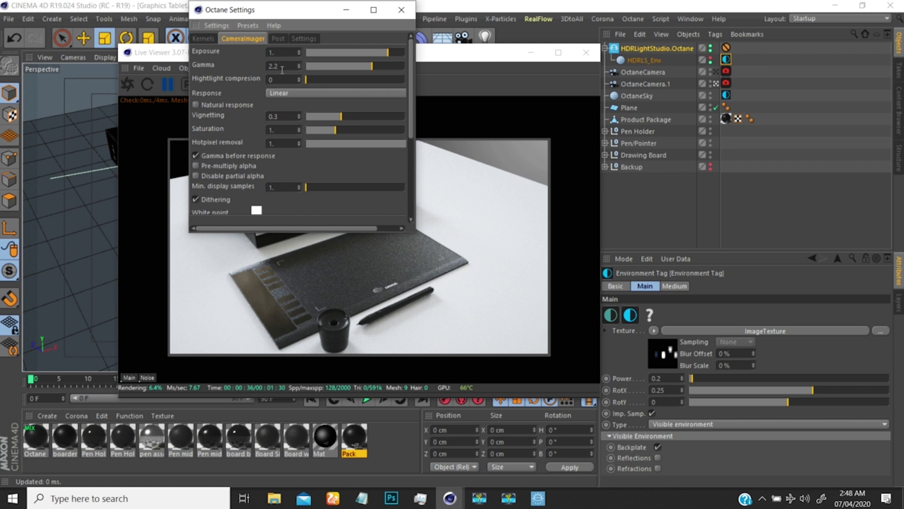
{"action": "left_click", "coordinate": [275, 39]}
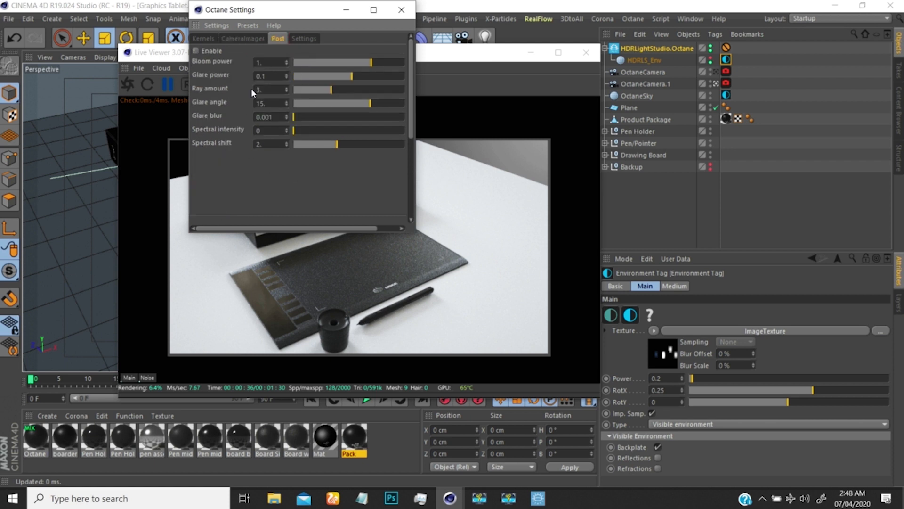
{"action": "left_click", "coordinate": [302, 38]}
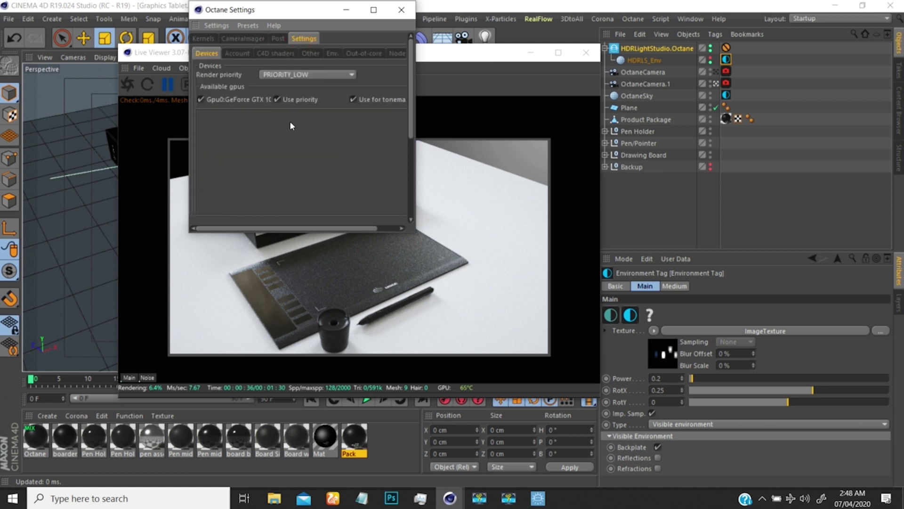
{"action": "left_click", "coordinate": [301, 74]}
{"action": "left_click", "coordinate": [290, 78]}
{"action": "left_click", "coordinate": [291, 75]}
{"action": "left_click", "coordinate": [297, 96]}
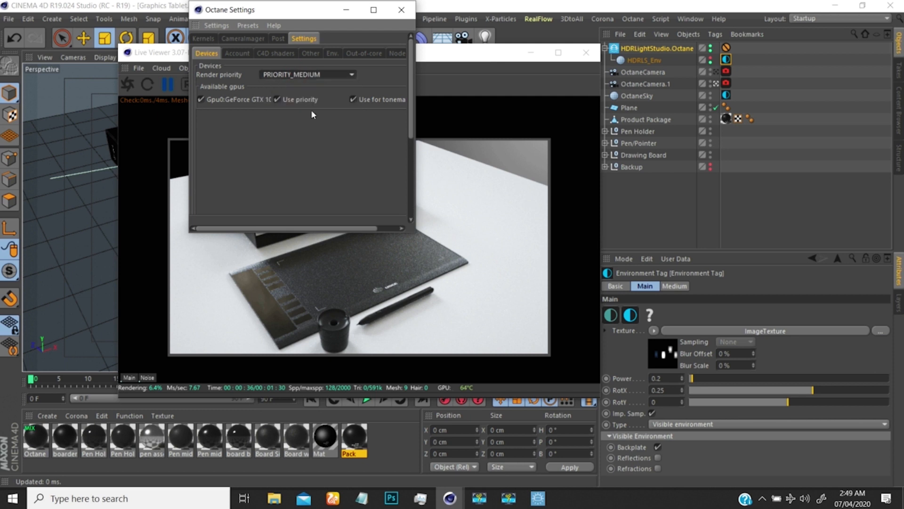
{"action": "left_click", "coordinate": [400, 9]}
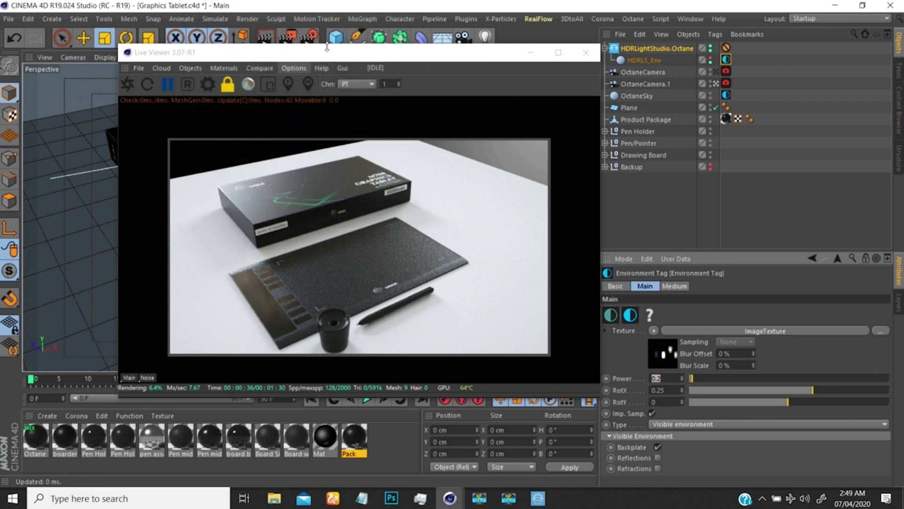
Set the render output size to 1920 x 1080 pixels and close the render settings
{"action": "left_click", "coordinate": [309, 36]}
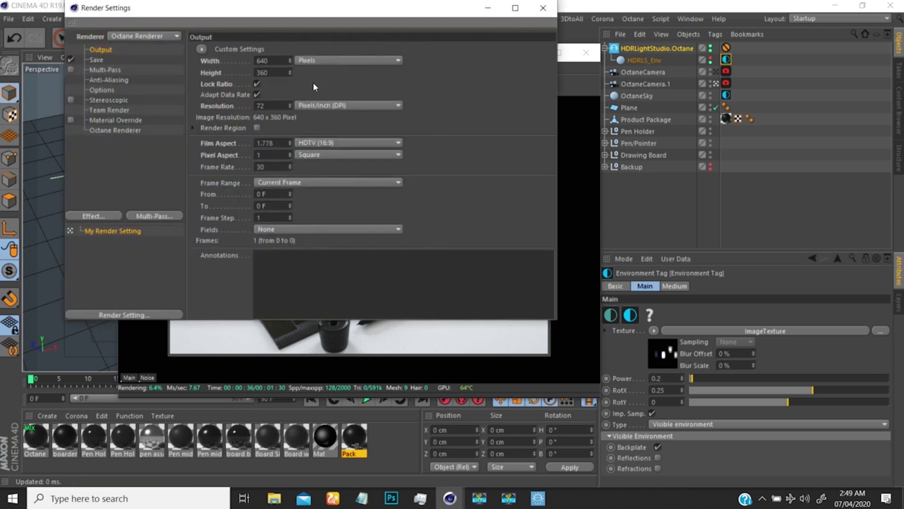
{"action": "left_click_drag", "start_coordinate": [279, 63], "coordinate": [219, 88]}
{"action": "left_click", "coordinate": [273, 61]}
{"action": "left_click_drag", "start_coordinate": [272, 60], "coordinate": [234, 74]}
{"action": "type", "text": "1920"}
{"action": "key", "text": "Return"}
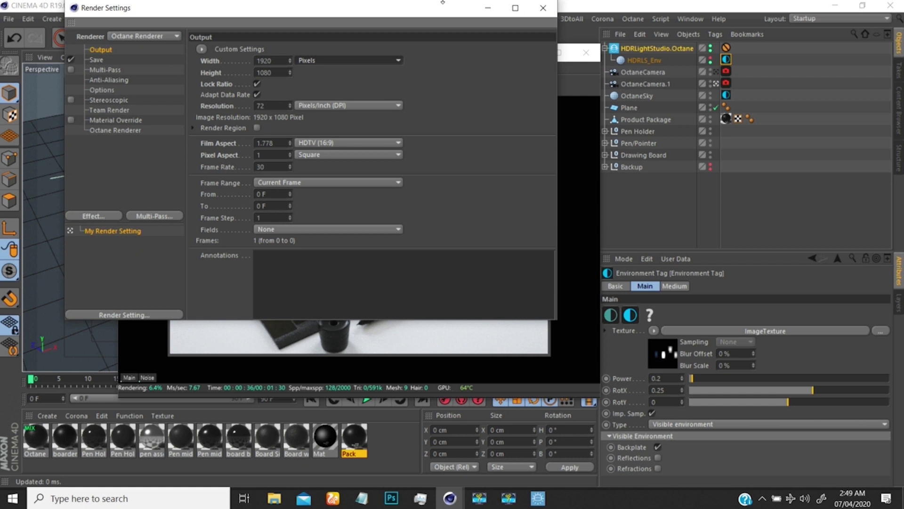
{"action": "left_click", "coordinate": [543, 7]}
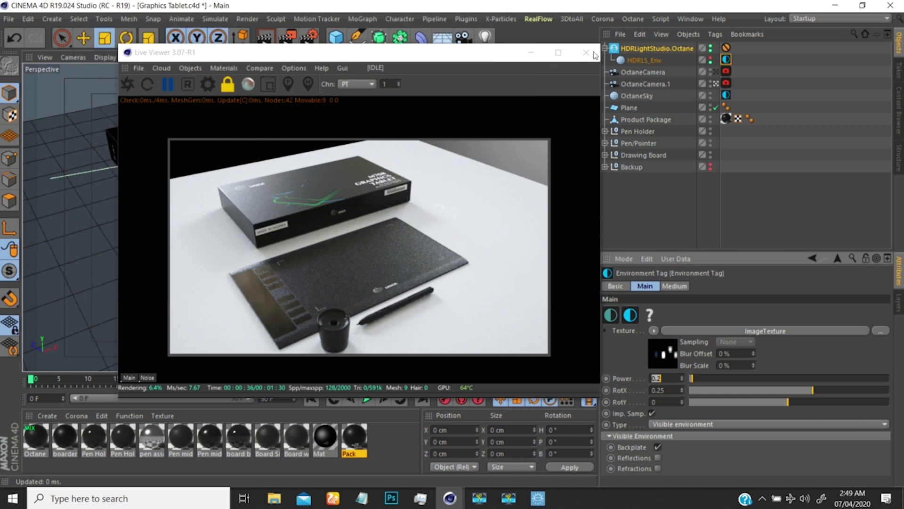
Look through OctaneCamera and OctaneCamera.1, and reframe OctaneCamera.1 closer to the box and tablet from a lower angle
{"action": "left_click", "coordinate": [715, 72]}
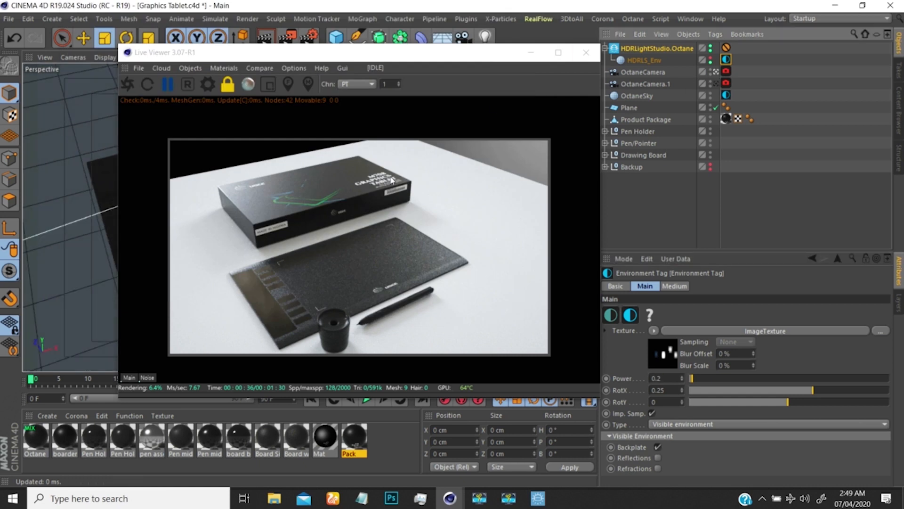
{"action": "left_click_drag", "start_coordinate": [398, 62], "coordinate": [504, 230]}
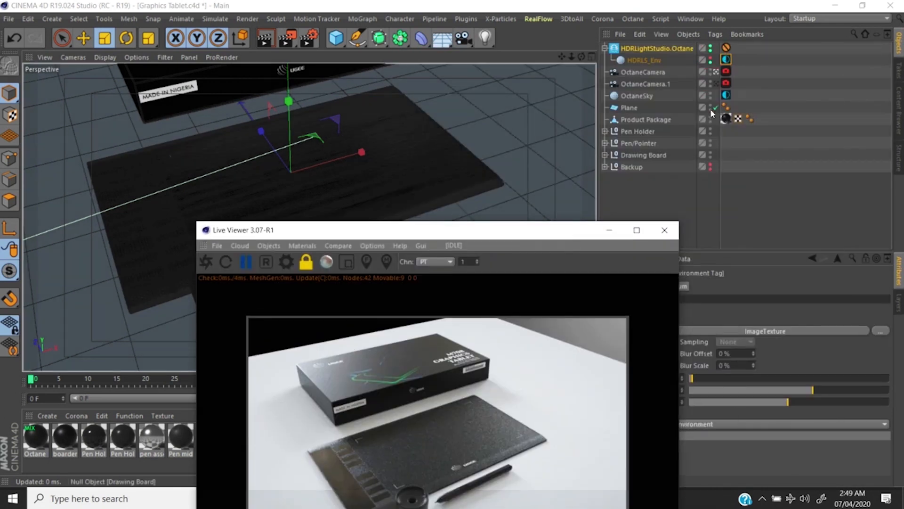
{"action": "left_click", "coordinate": [716, 83]}
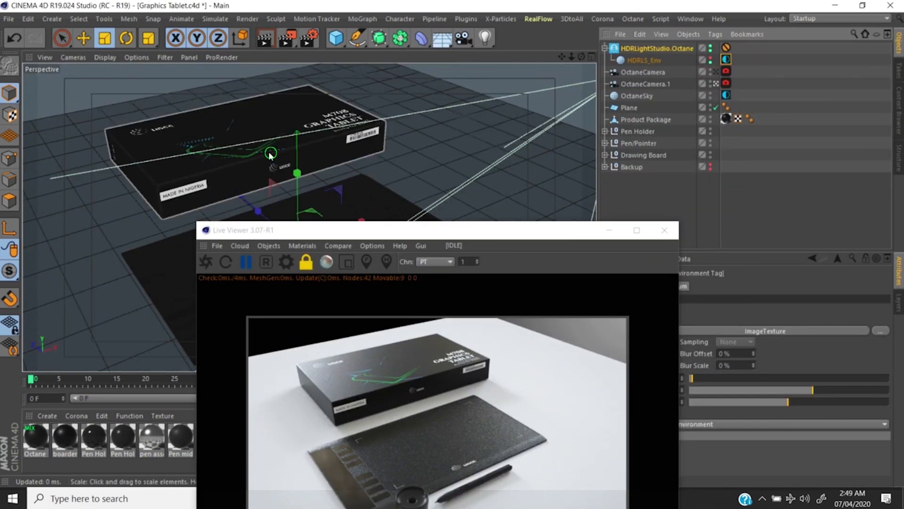
{"action": "middle_click_drag", "start_coordinate": [270, 153], "coordinate": [243, 112], "text": "alt"}
{"action": "scroll", "coordinate": [235, 140], "scroll_direction": "up", "scroll_amount": 2}
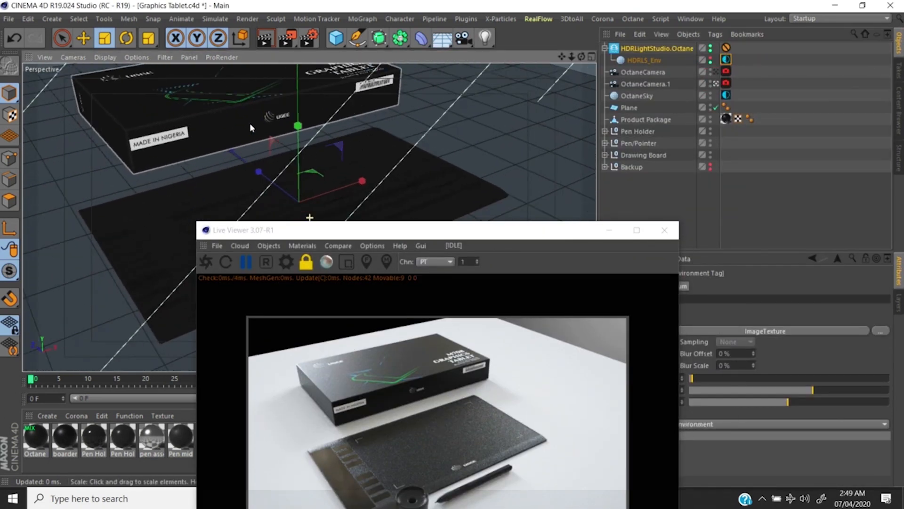
{"action": "left_click_drag", "start_coordinate": [250, 125], "coordinate": [240, 148], "text": "alt"}
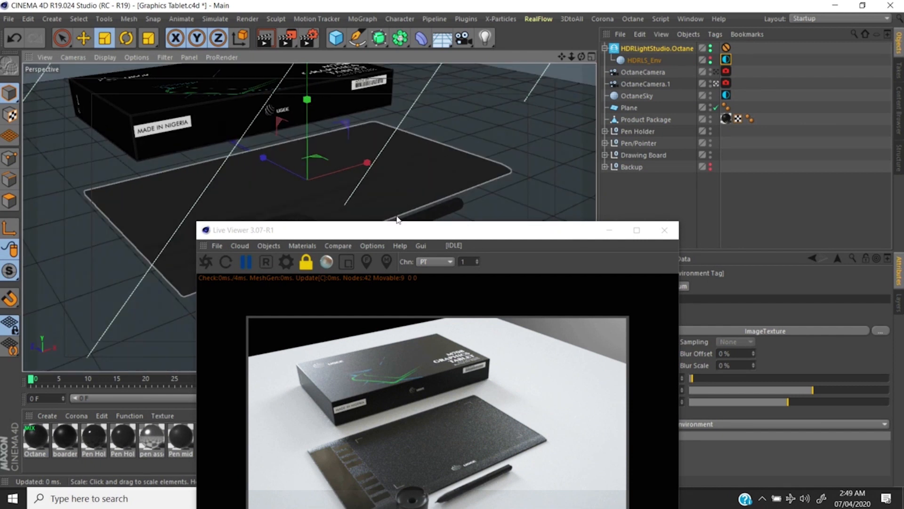
{"action": "left_click_drag", "start_coordinate": [404, 230], "coordinate": [628, 199]}
Create an Octane Glossy material and apply it to the floor Plane
{"action": "left_click", "coordinate": [495, 123]}
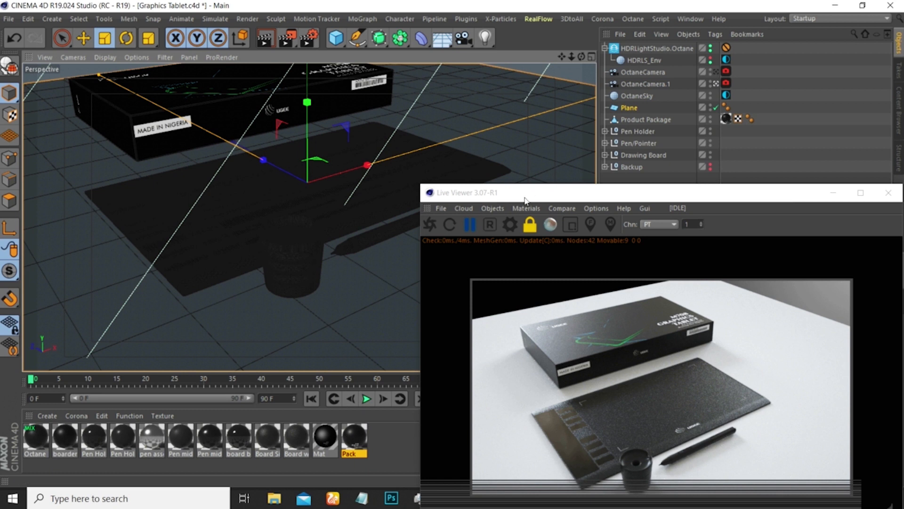
{"action": "left_click", "coordinate": [495, 207]}
{"action": "mouse_move", "coordinate": [516, 210]}
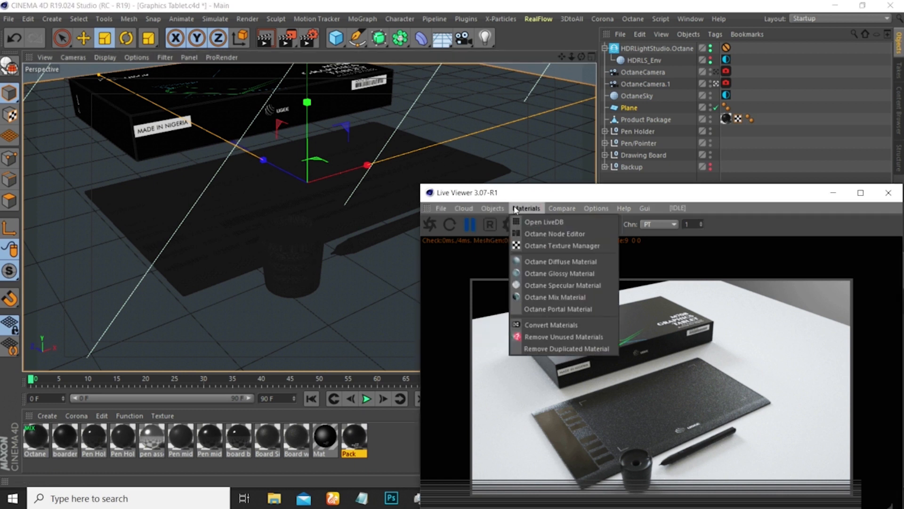
{"action": "left_click", "coordinate": [542, 274]}
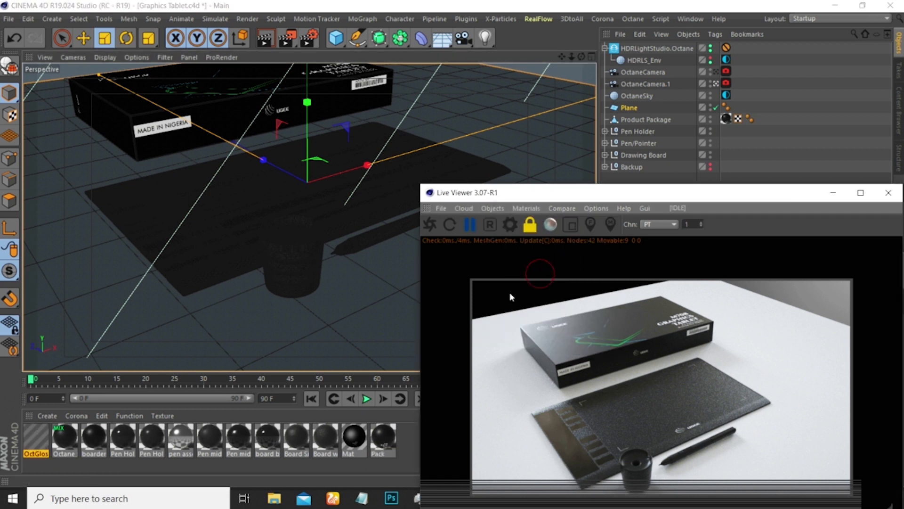
{"action": "left_click_drag", "start_coordinate": [49, 434], "coordinate": [69, 268]}
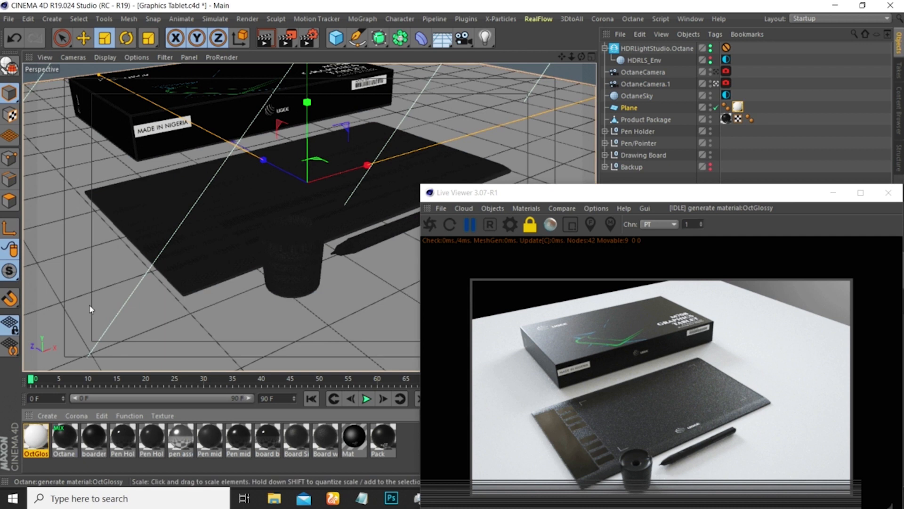
Set the glossy floor material's diffuse color to a dark grey with 12% brightness
{"action": "double_click", "coordinate": [36, 436]}
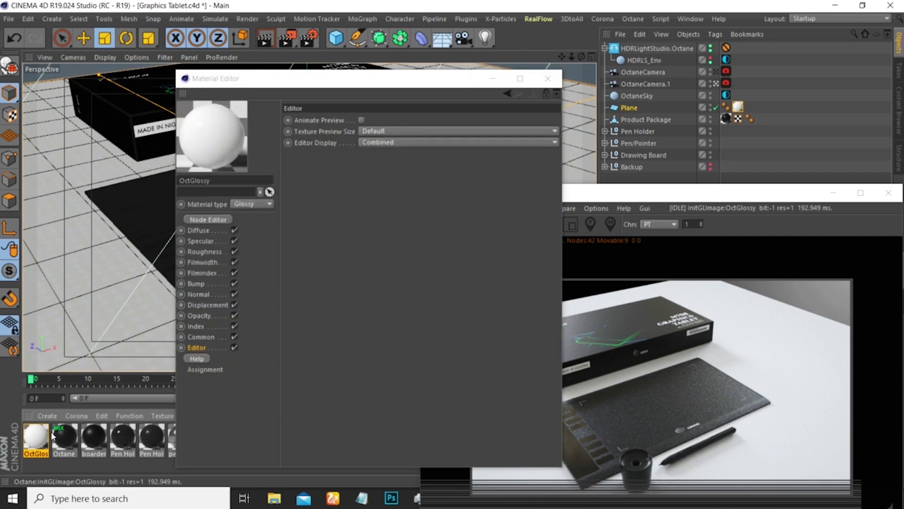
{"action": "left_click", "coordinate": [198, 230]}
{"action": "left_click", "coordinate": [326, 131]}
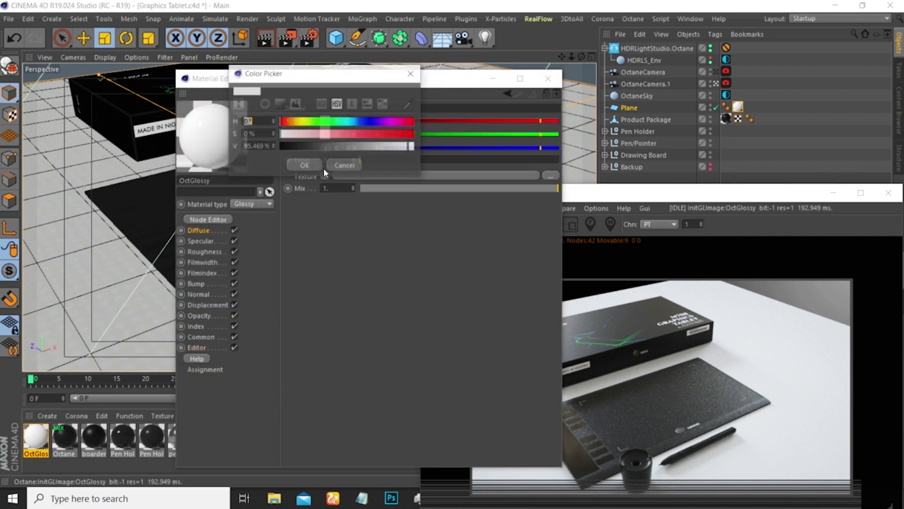
{"action": "left_click", "coordinate": [297, 148]}
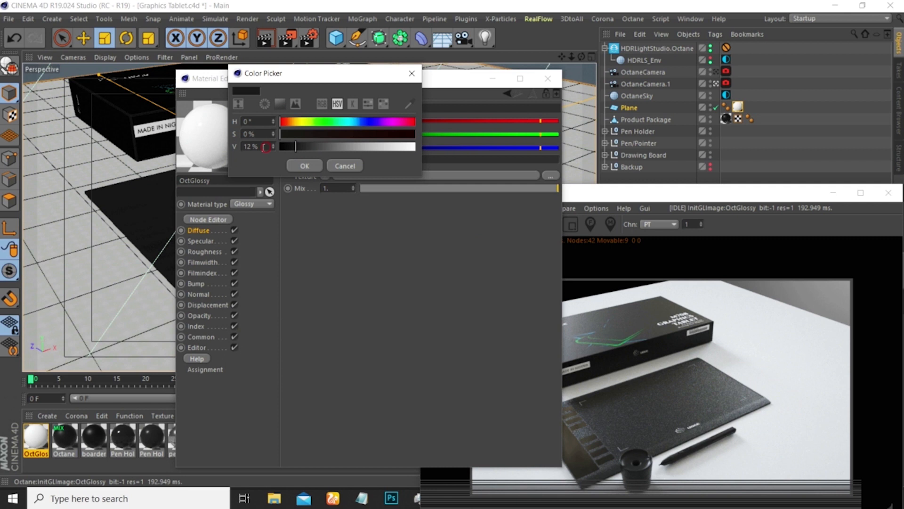
{"action": "left_click_drag", "start_coordinate": [270, 147], "coordinate": [234, 167]}
{"action": "type", "text": "12"}
{"action": "key", "text": "Return"}
{"action": "left_click", "coordinate": [305, 166]}
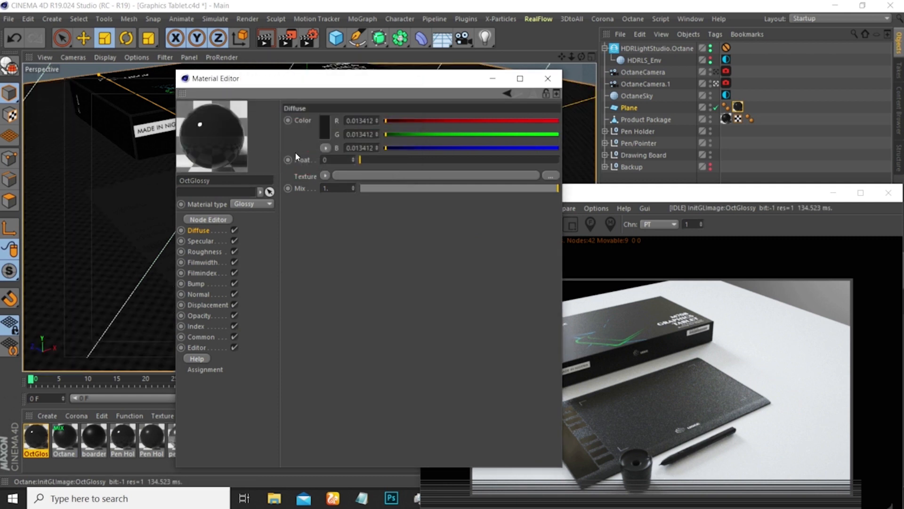
Set the glossy floor material's roughness to 0.1
{"action": "left_click", "coordinate": [204, 251]}
{"action": "left_click_drag", "start_coordinate": [366, 160], "coordinate": [399, 160]}
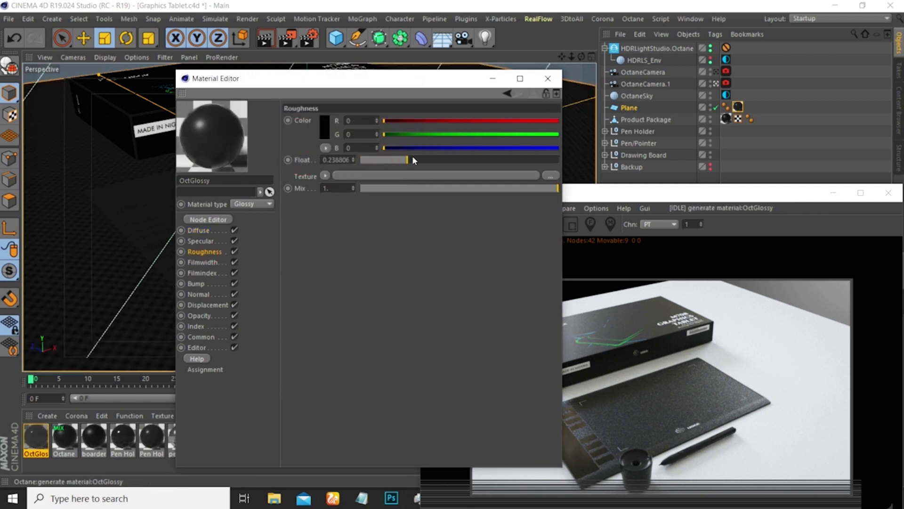
{"action": "double_click", "coordinate": [331, 160]}
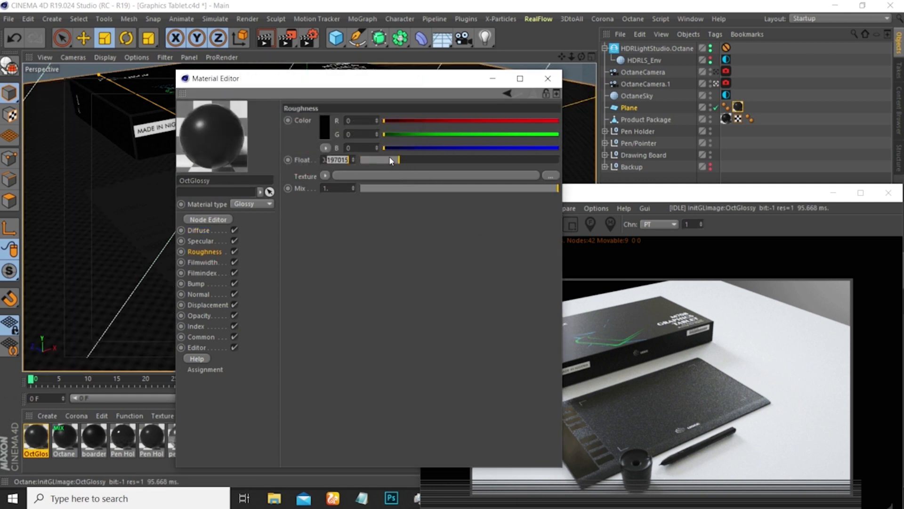
{"action": "type", "text": "1"}
{"action": "key", "text": "Return"}
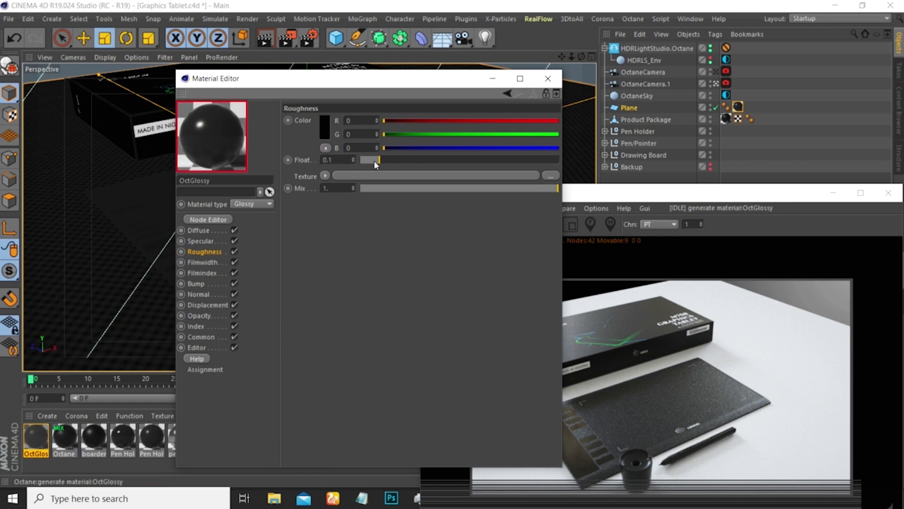
Copy the image texture from the Normal channel of the Pen Holder top material
{"action": "left_click", "coordinate": [197, 284]}
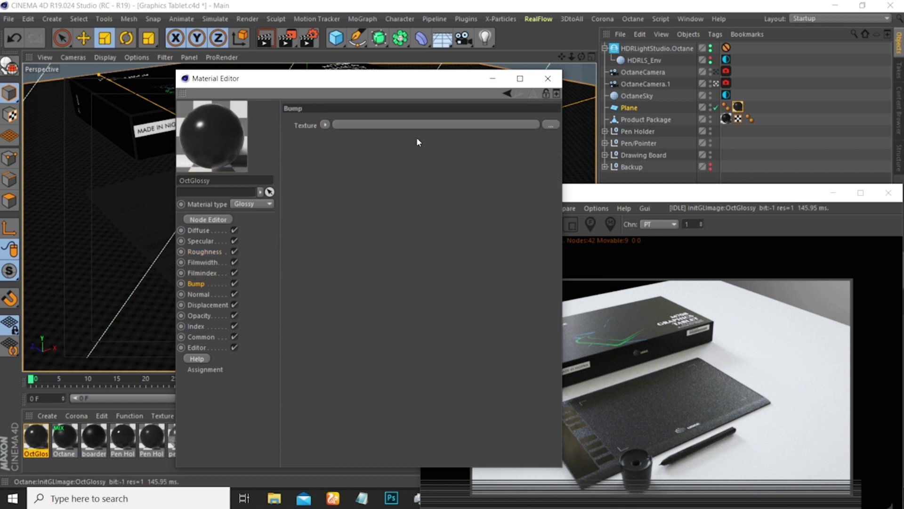
{"action": "left_click", "coordinate": [325, 125]}
{"action": "left_click", "coordinate": [303, 171]}
{"action": "left_click", "coordinate": [63, 435]}
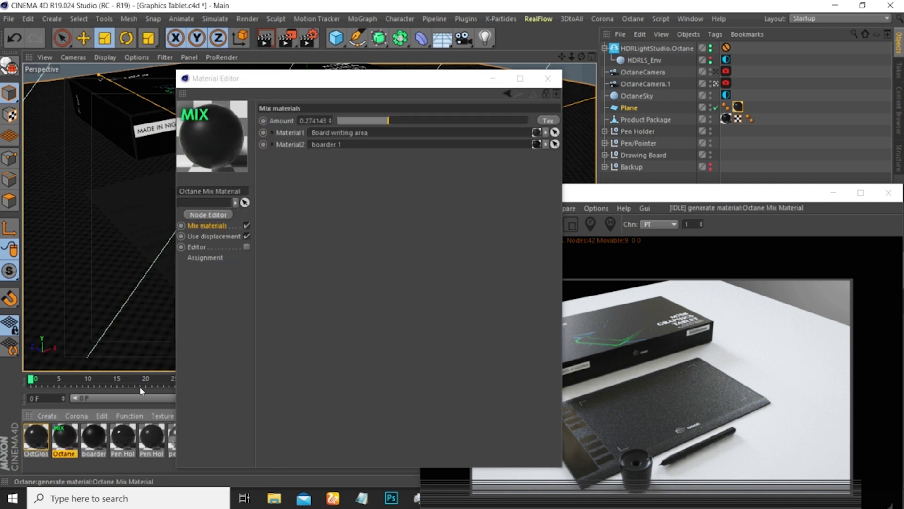
{"action": "left_click", "coordinate": [108, 433]}
{"action": "left_click", "coordinate": [199, 294]}
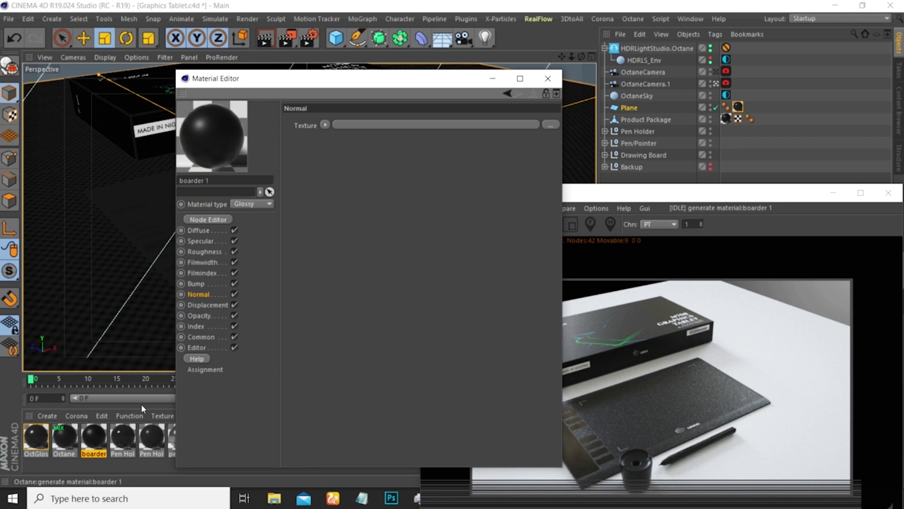
{"action": "left_click", "coordinate": [144, 438]}
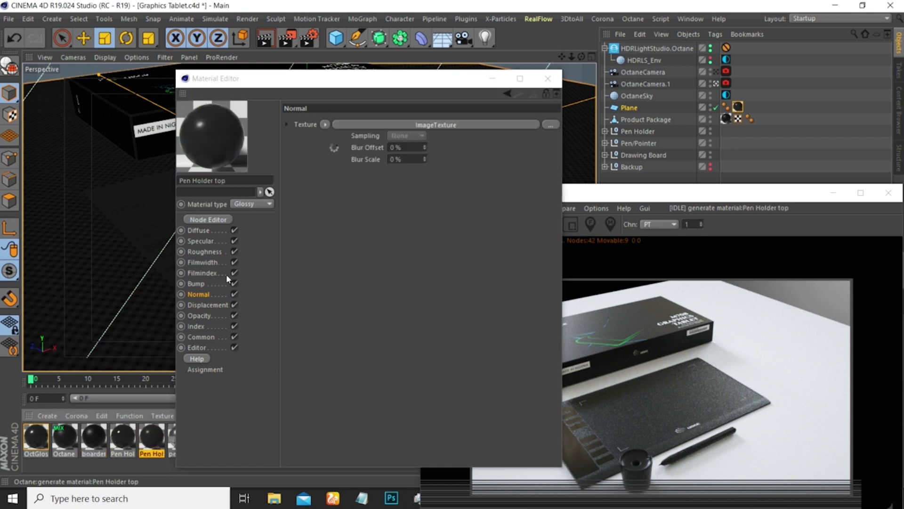
{"action": "left_click_drag", "start_coordinate": [397, 85], "coordinate": [514, 58]}
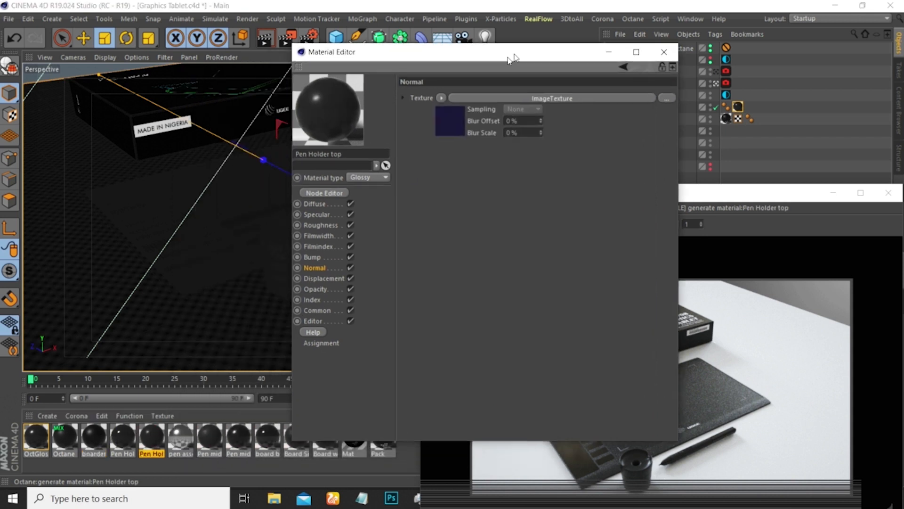
{"action": "left_click", "coordinate": [441, 99]}
{"action": "left_click", "coordinate": [448, 162]}
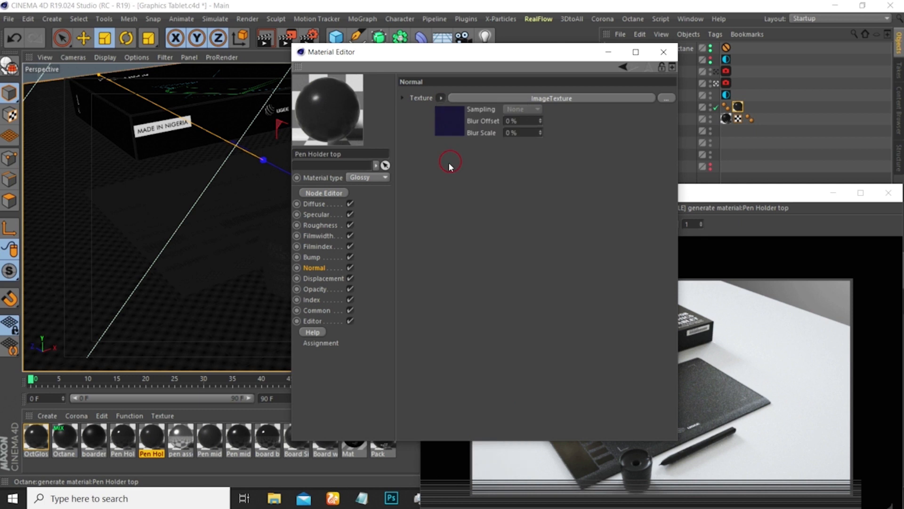
Paste the copied image texture into the glossy floor material's Normal channel and close the material editor
{"action": "left_click", "coordinate": [38, 440]}
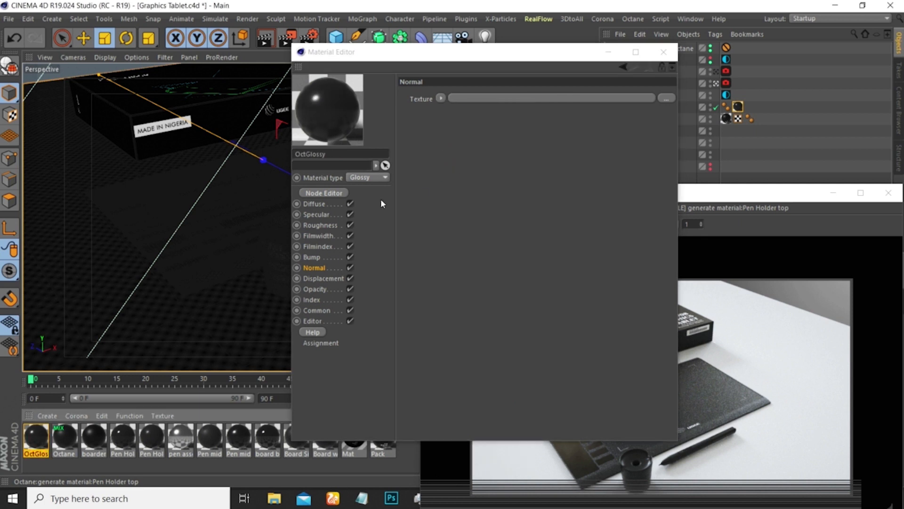
{"action": "left_click", "coordinate": [440, 98]}
{"action": "left_click", "coordinate": [450, 156]}
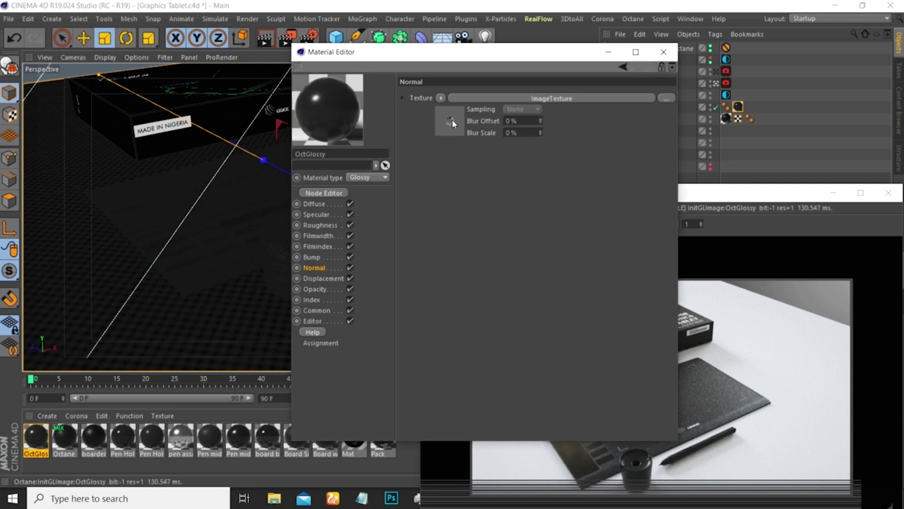
{"action": "left_click_drag", "start_coordinate": [529, 52], "coordinate": [335, 91]}
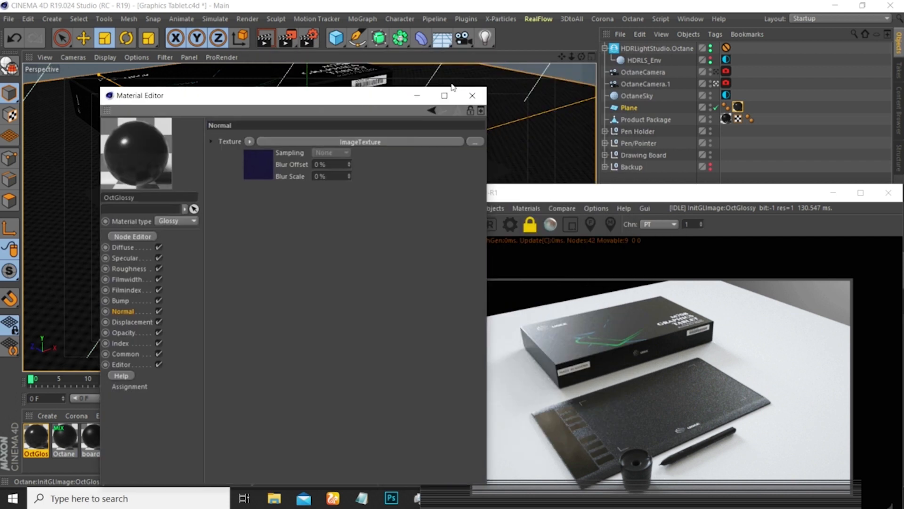
{"action": "left_click", "coordinate": [469, 91]}
Unlock the Live Viewer's resolution, restart the live render and save the scene
{"action": "left_click_drag", "start_coordinate": [589, 192], "coordinate": [447, 72]}
{"action": "left_click", "coordinate": [390, 105]}
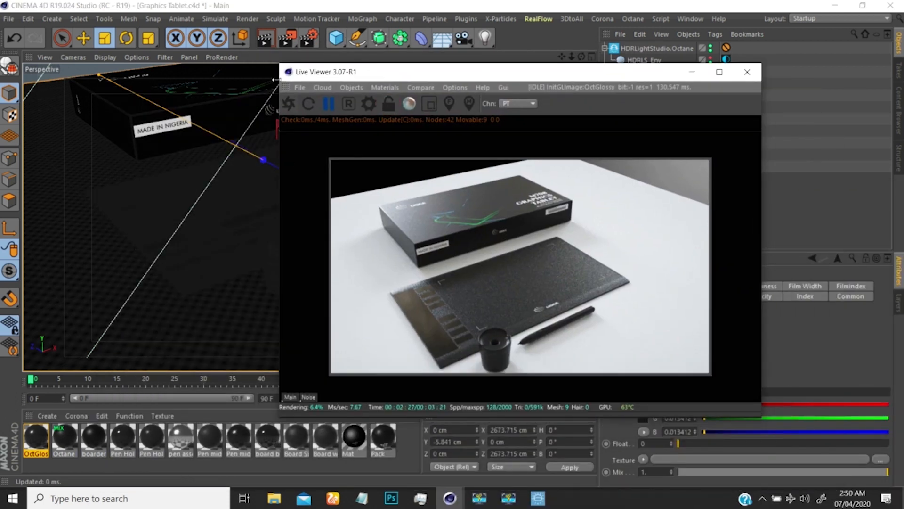
{"action": "left_click", "coordinate": [309, 38]}
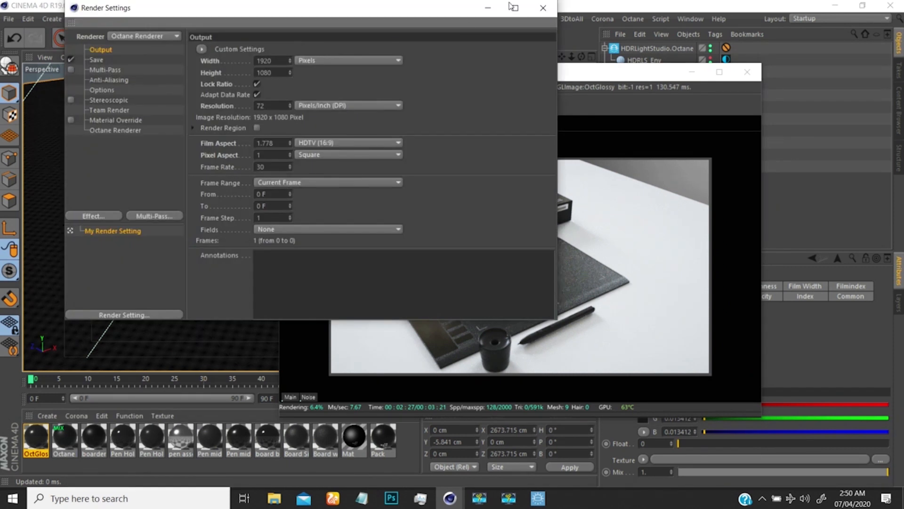
{"action": "left_click", "coordinate": [543, 7]}
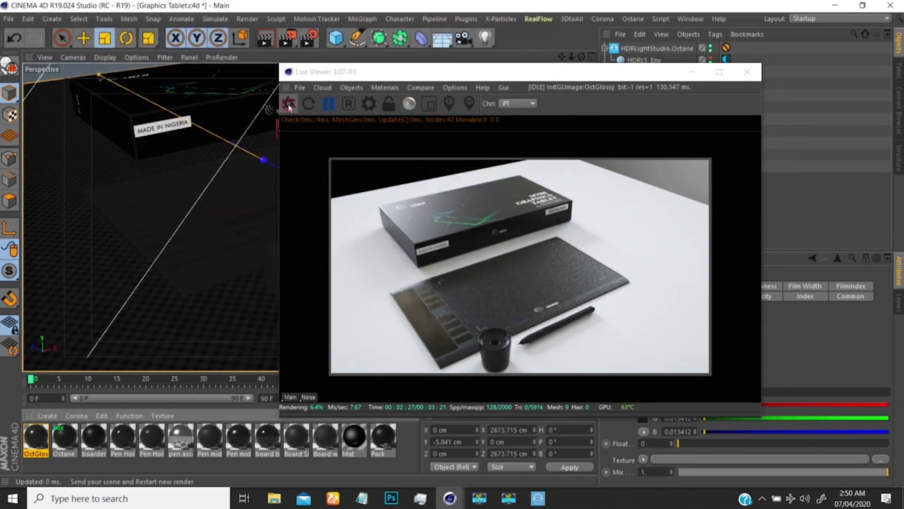
{"action": "left_click", "coordinate": [329, 103]}
{"action": "key", "text": "ctrl+s"}
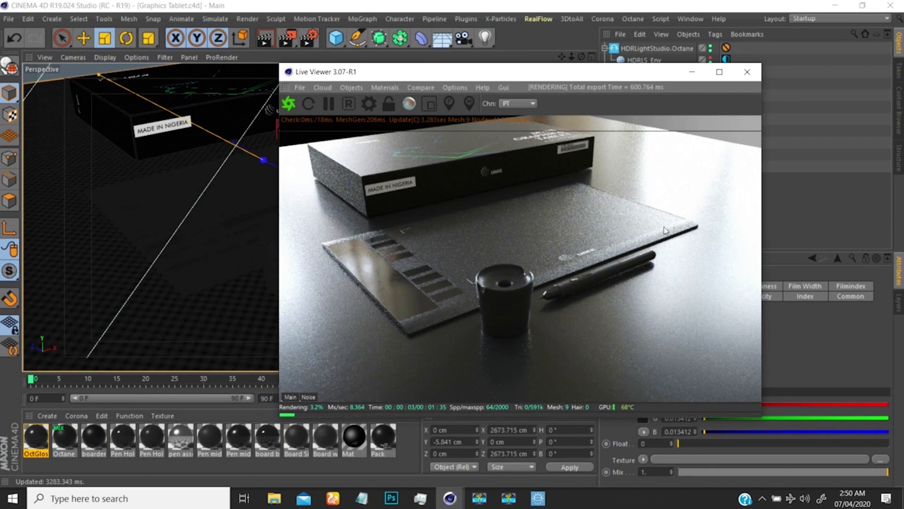
Set the glossy floor material's roughness to about 0.27
{"action": "left_click", "coordinate": [35, 438]}
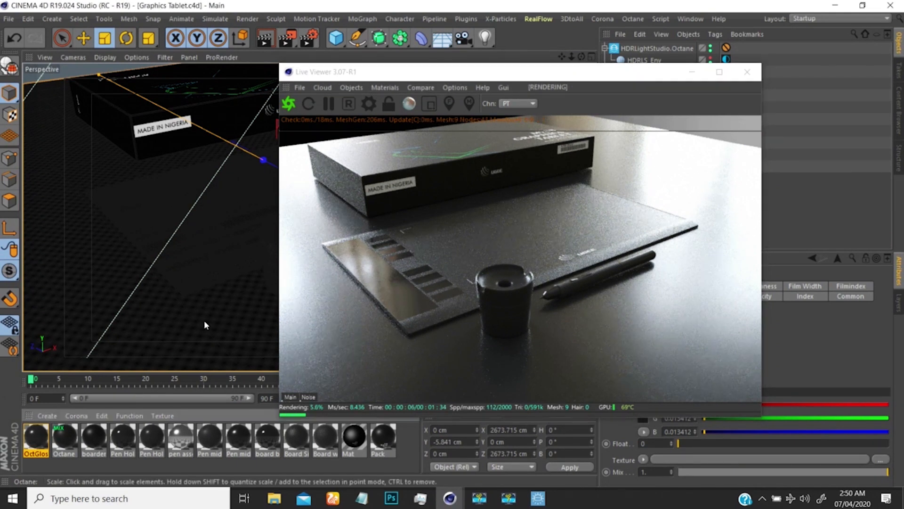
{"action": "double_click", "coordinate": [35, 439]}
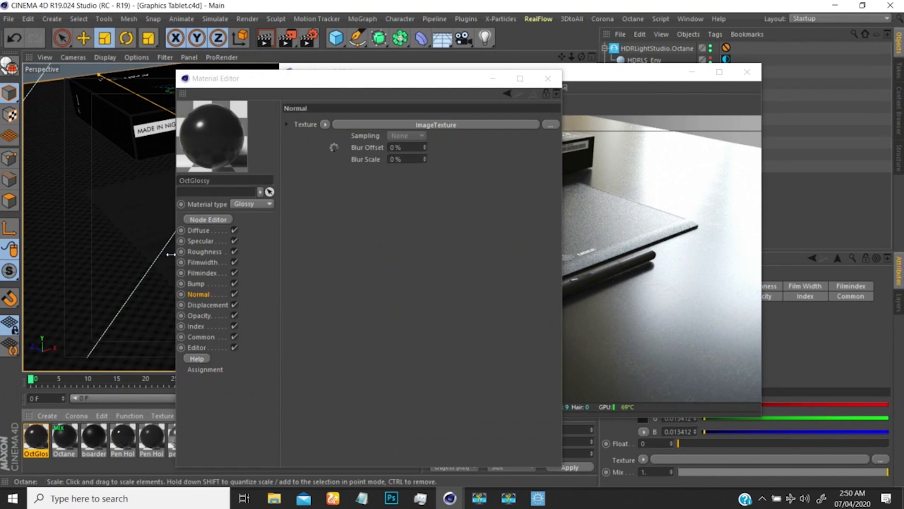
{"action": "left_click", "coordinate": [204, 252]}
{"action": "left_click_drag", "start_coordinate": [387, 80], "coordinate": [326, 54]}
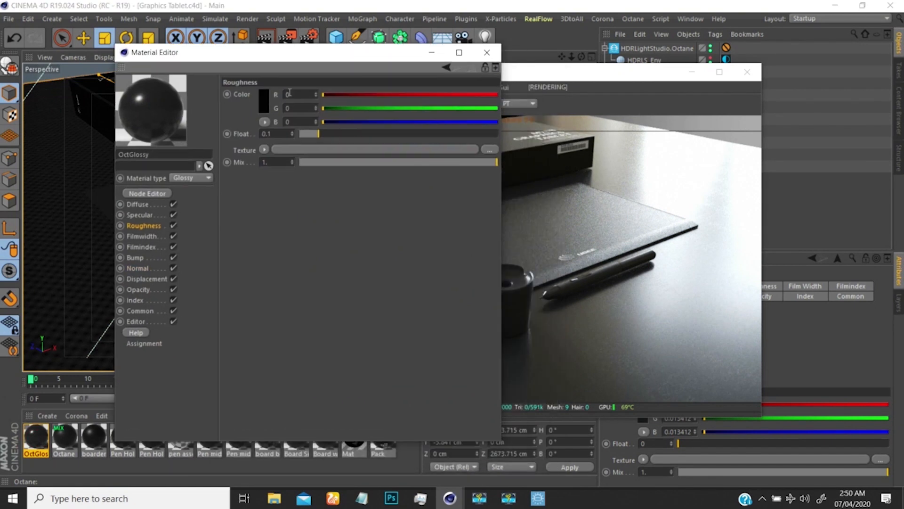
{"action": "left_click_drag", "start_coordinate": [320, 133], "coordinate": [352, 134]}
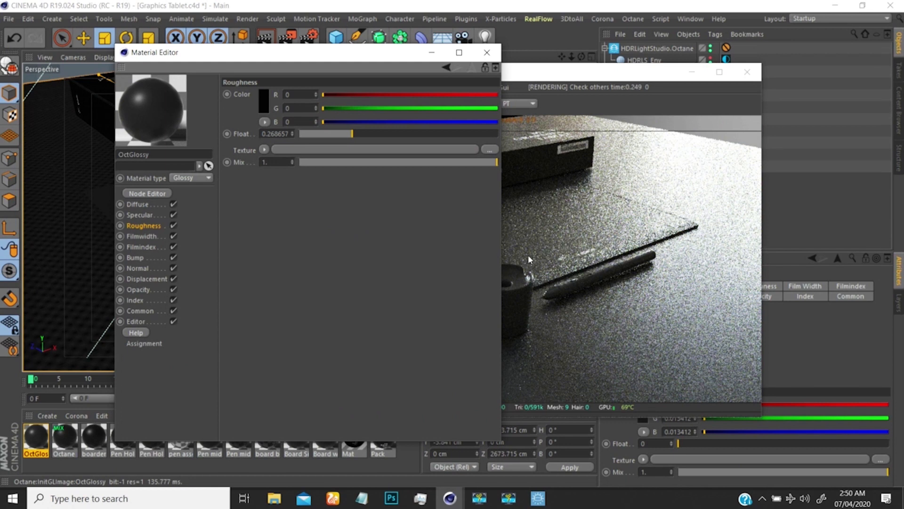
Try index values of 1.2, 0 and 1.15 on the glossy floor material
{"action": "left_click", "coordinate": [135, 300]}
{"action": "left_click", "coordinate": [280, 95]}
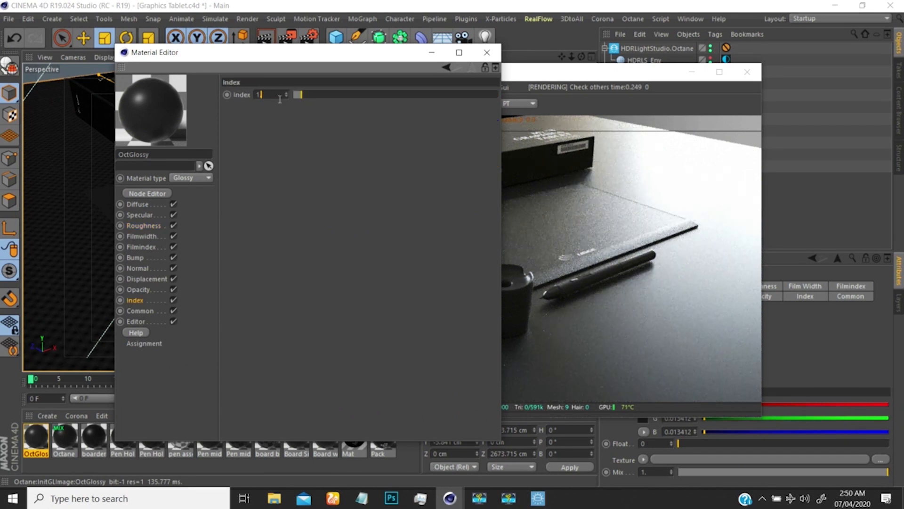
{"action": "key", "text": "Return"}
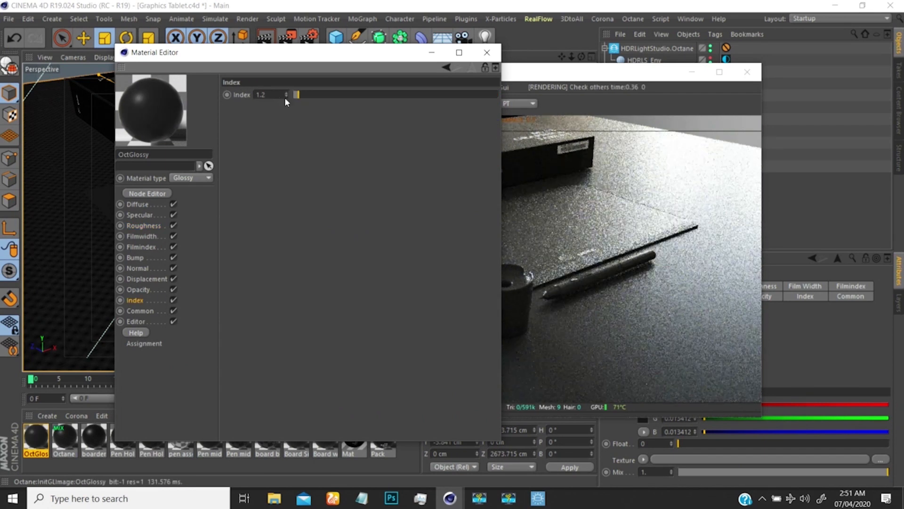
{"action": "double_click", "coordinate": [271, 95]}
{"action": "type", "text": "0"}
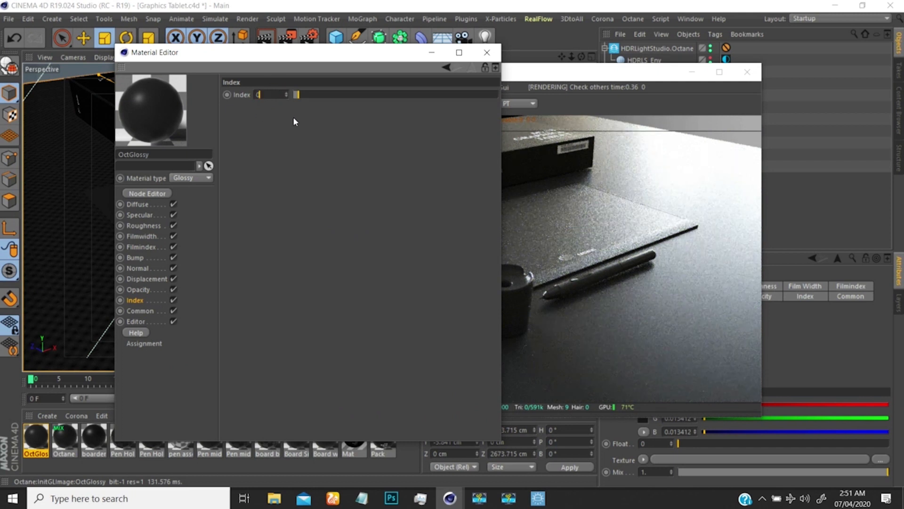
{"action": "key", "text": "Return"}
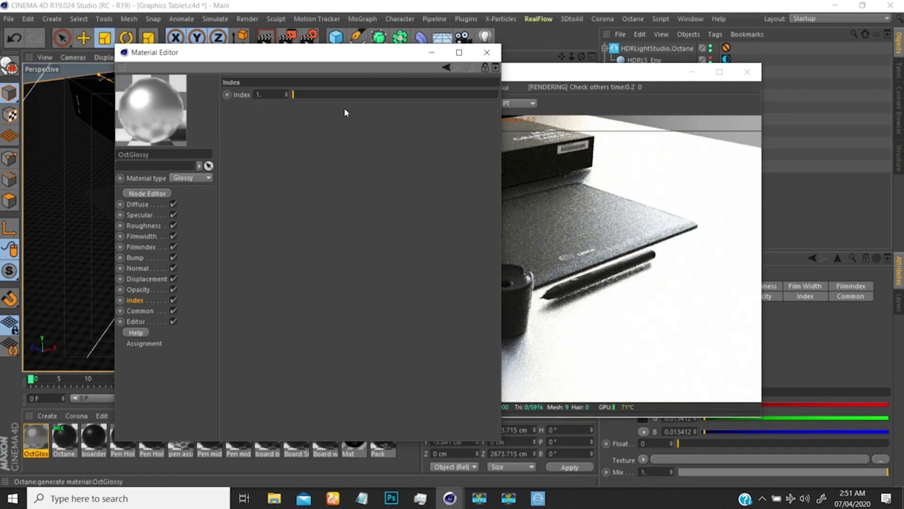
{"action": "left_click", "coordinate": [278, 95]}
{"action": "type", "text": "15"}
{"action": "key", "text": "Return"}
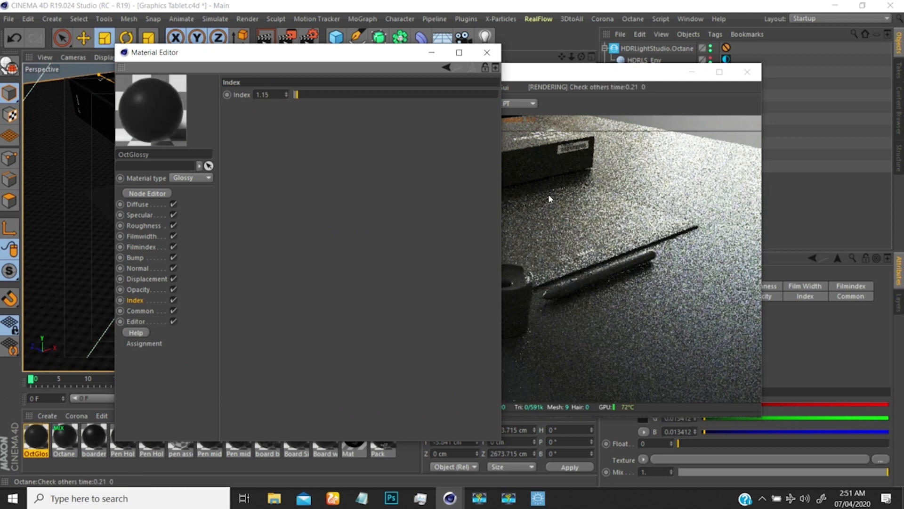
Set the glossy floor material's index to 1.25 and close the material editor
{"action": "left_click_drag", "start_coordinate": [379, 60], "coordinate": [353, 78]}
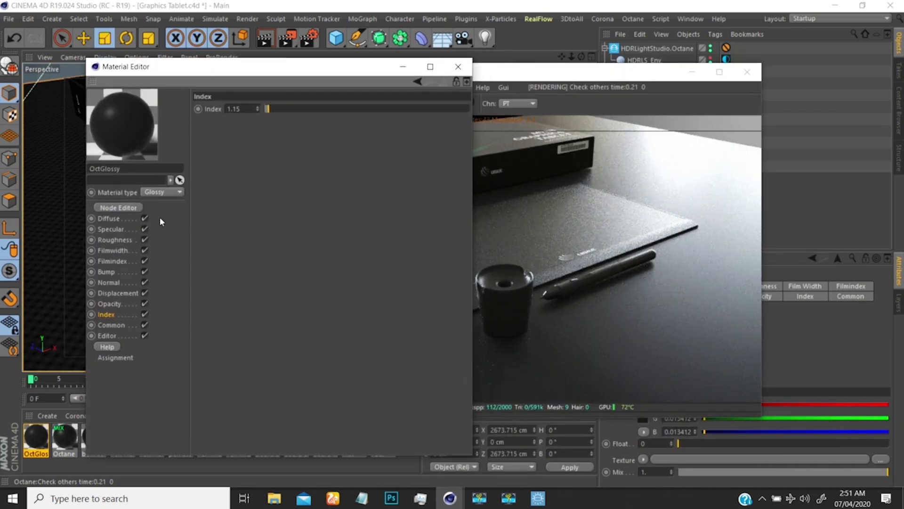
{"action": "left_click", "coordinate": [237, 108]}
{"action": "key", "text": "BackSpace"}
{"action": "type", "text": "2"}
{"action": "key", "text": "Return"}
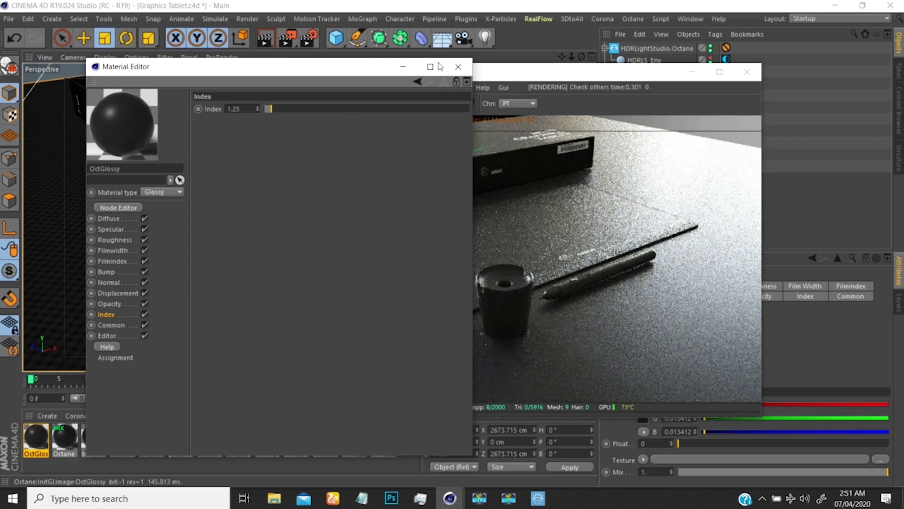
{"action": "left_click", "coordinate": [457, 68]}
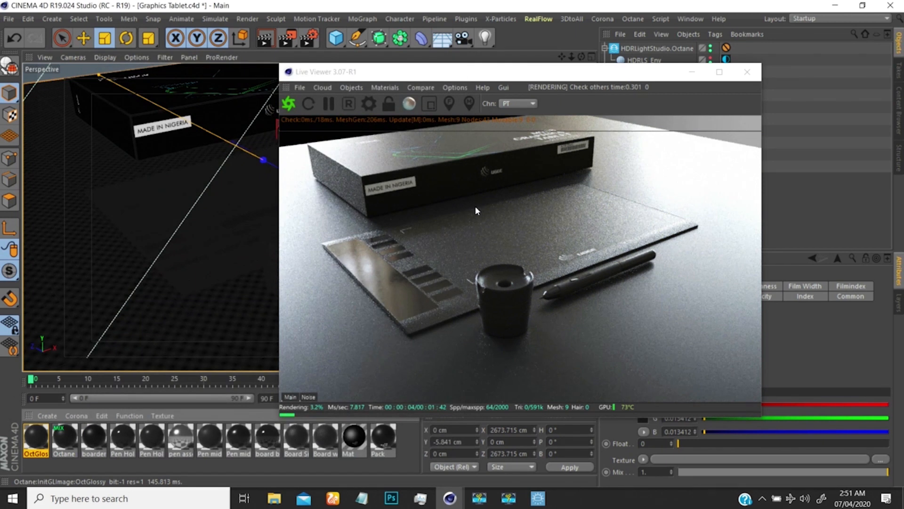
Scale the floor Plane up to about 9951 cm in X and Z
{"action": "left_click_drag", "start_coordinate": [463, 210], "coordinate": [653, 162]}
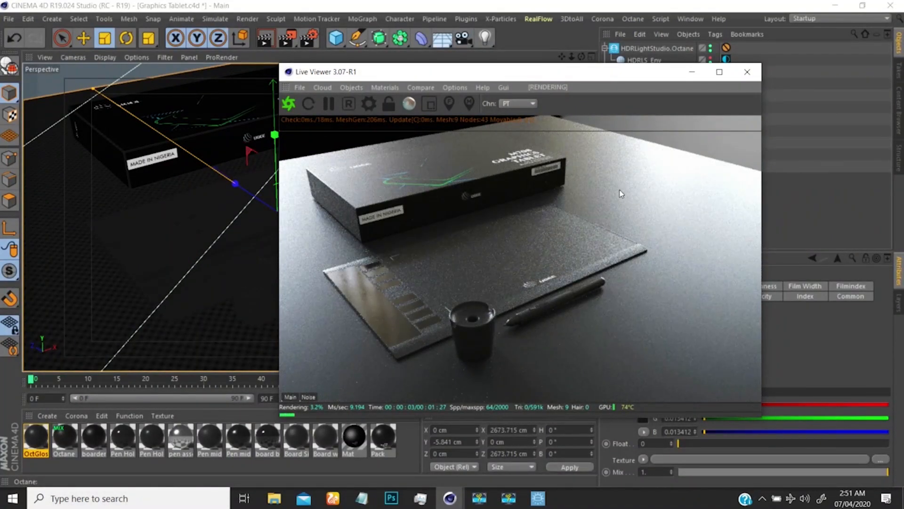
{"action": "left_click", "coordinate": [84, 282]}
{"action": "left_click_drag", "start_coordinate": [103, 275], "coordinate": [178, 217]}
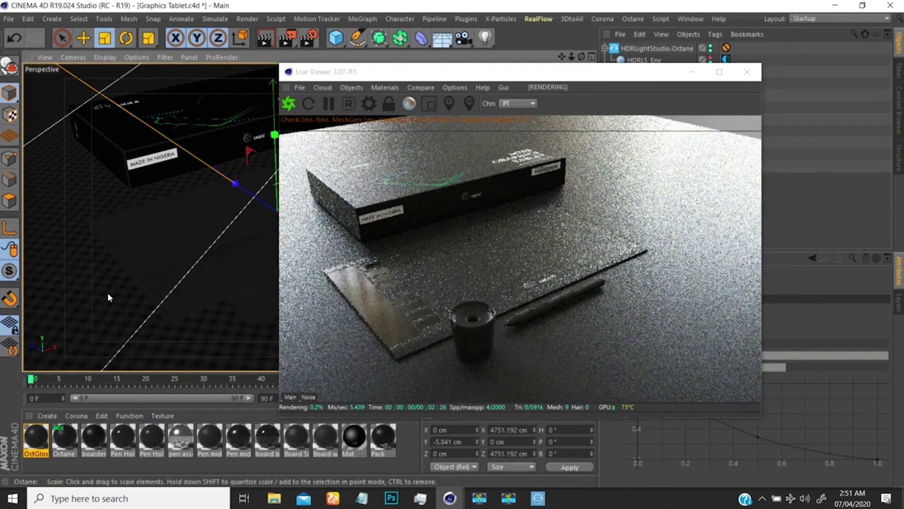
{"action": "left_click_drag", "start_coordinate": [107, 292], "coordinate": [169, 231]}
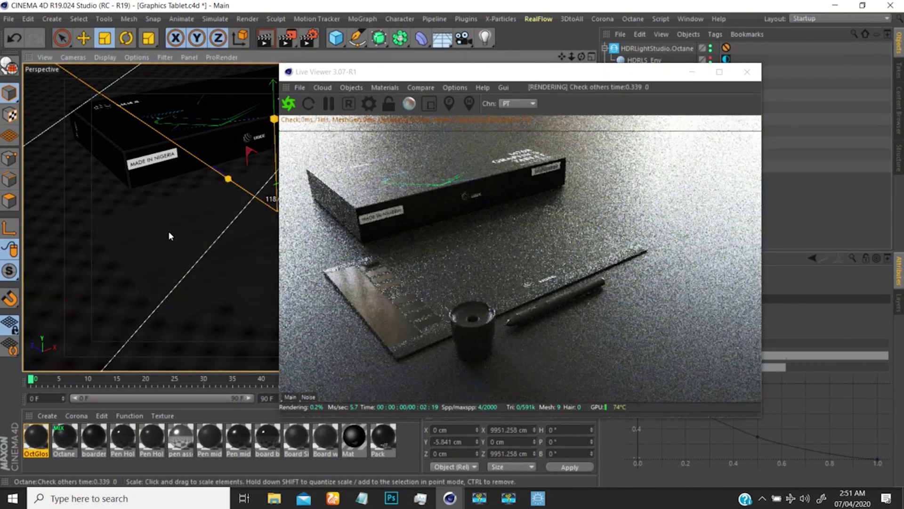
Reframe the camera to a higher angle looking down on the box, tablet, pen and pen holder
{"action": "left_click", "coordinate": [455, 224]}
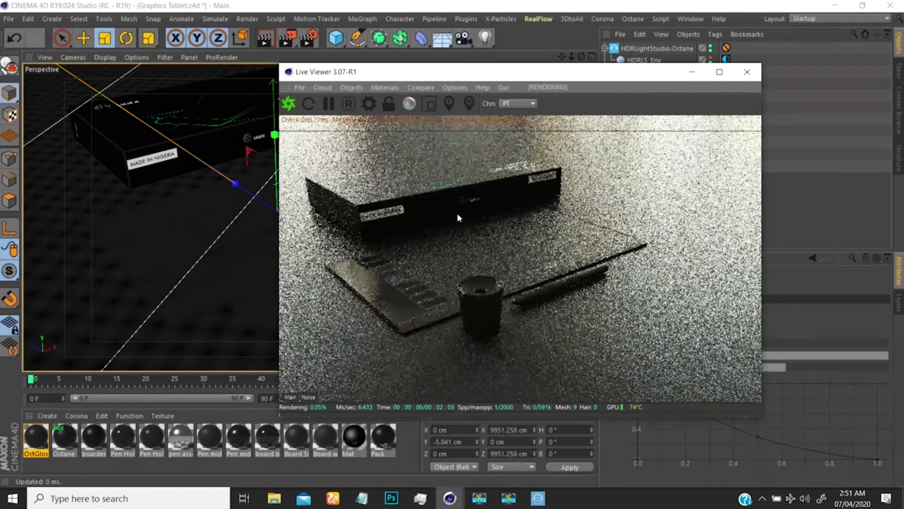
{"action": "right_click_drag", "start_coordinate": [439, 224], "coordinate": [488, 221]}
{"action": "middle_click_drag", "start_coordinate": [488, 221], "coordinate": [443, 243]}
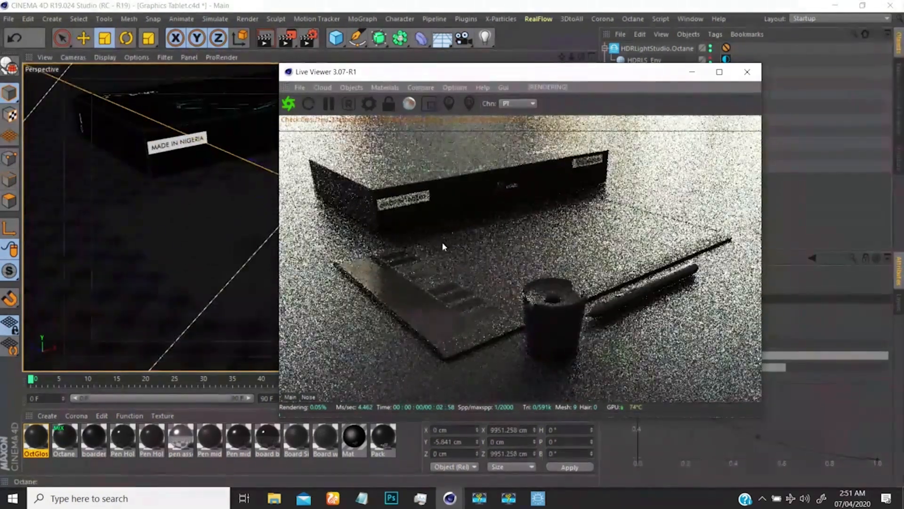
{"action": "left_click_drag", "start_coordinate": [442, 243], "coordinate": [456, 218]}
{"action": "right_click_drag", "start_coordinate": [456, 218], "coordinate": [445, 258]}
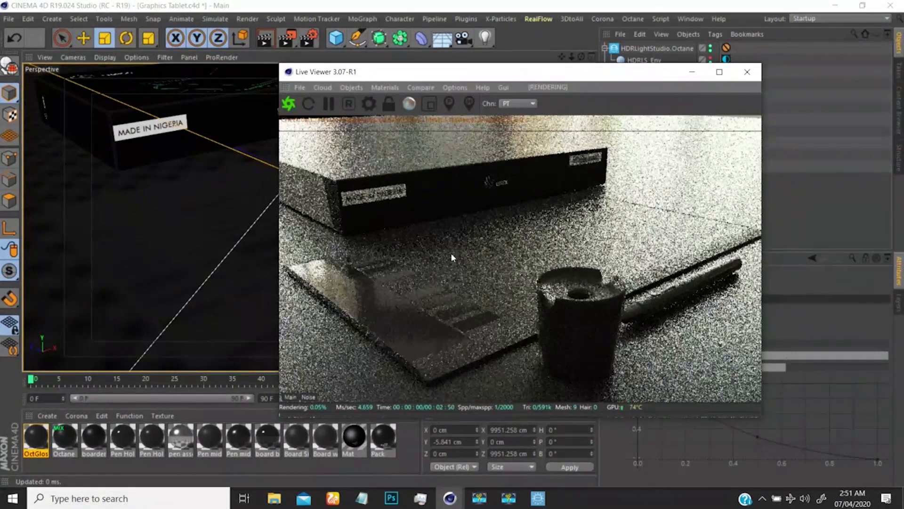
{"action": "middle_click_drag", "start_coordinate": [452, 254], "coordinate": [502, 254]}
{"action": "left_click_drag", "start_coordinate": [503, 254], "coordinate": [471, 251]}
{"action": "mouse_move", "coordinate": [471, 250]}
{"action": "right_mouse_down"}
{"action": "mouse_move", "coordinate": [447, 270]}
{"action": "mouse_move", "coordinate": [469, 241]}
{"action": "right_mouse_up"}
{"action": "left_click_drag", "start_coordinate": [469, 241], "coordinate": [472, 276]}
{"action": "right_click_drag", "start_coordinate": [458, 248], "coordinate": [414, 285]}
{"action": "middle_click_drag", "start_coordinate": [470, 224], "coordinate": [432, 260]}
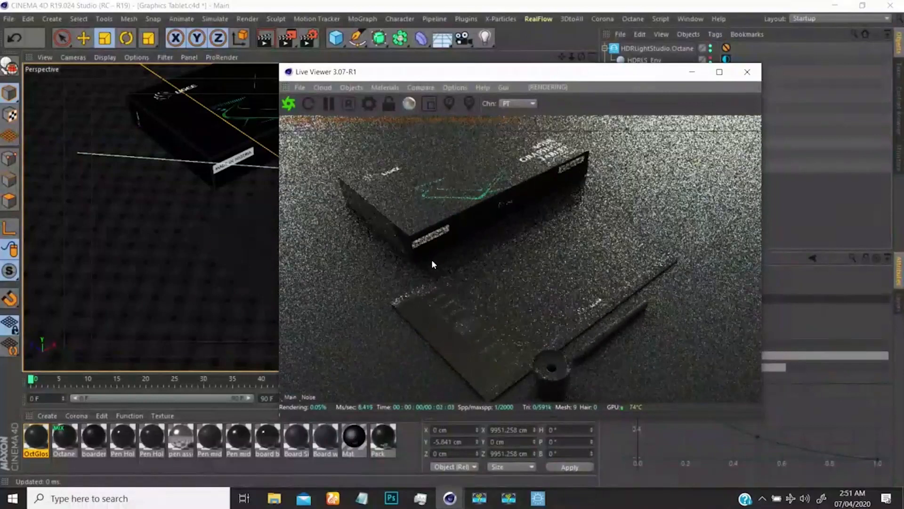
{"action": "left_click_drag", "start_coordinate": [432, 261], "coordinate": [452, 240]}
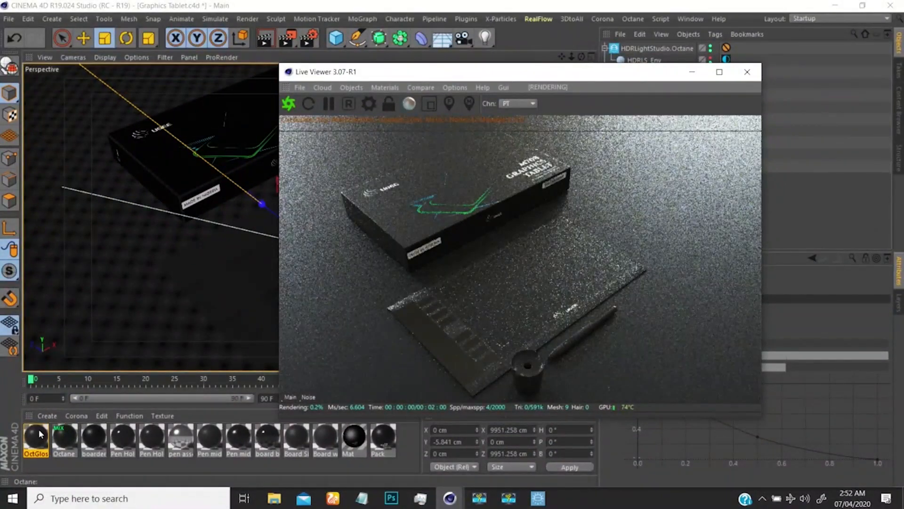
Lower the glossy floor material's specular to about 0.364, raise it partway back up, and close the material editor
{"action": "double_click", "coordinate": [39, 429]}
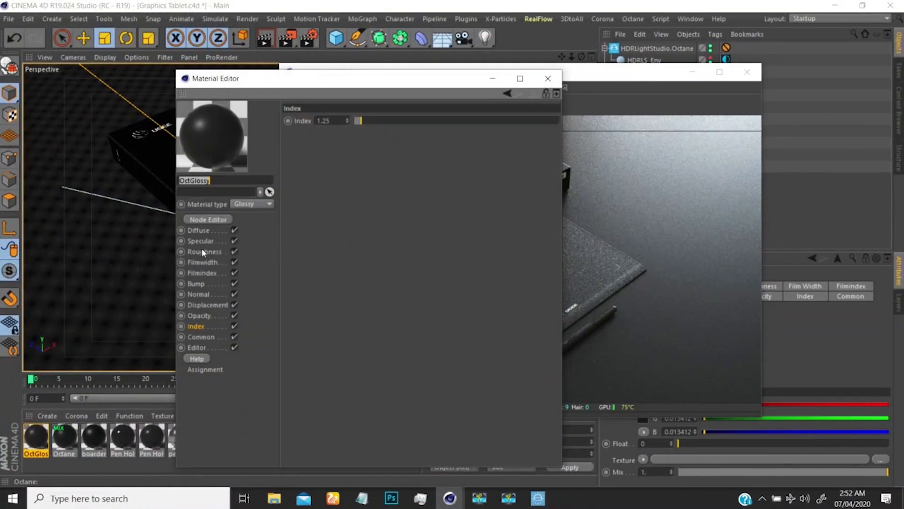
{"action": "left_click", "coordinate": [203, 252]}
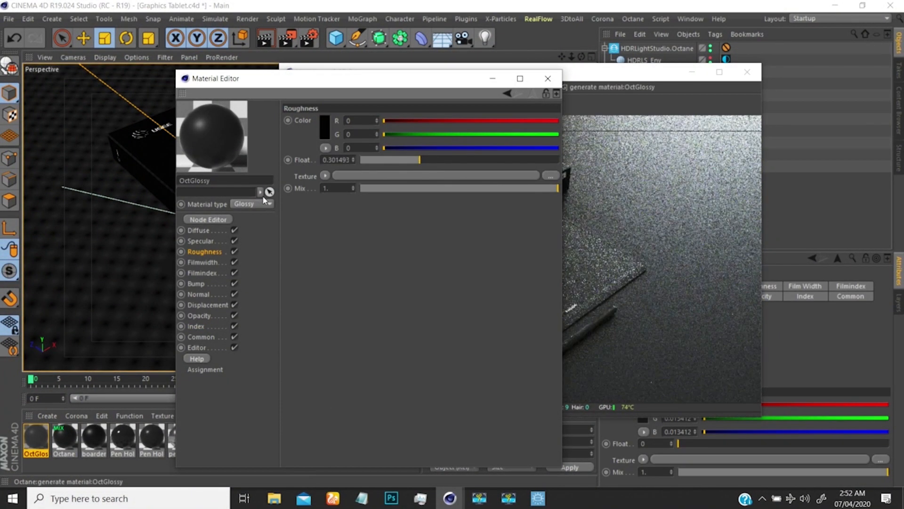
{"action": "left_click", "coordinate": [201, 241]}
{"action": "left_click_drag", "start_coordinate": [519, 161], "coordinate": [432, 160]}
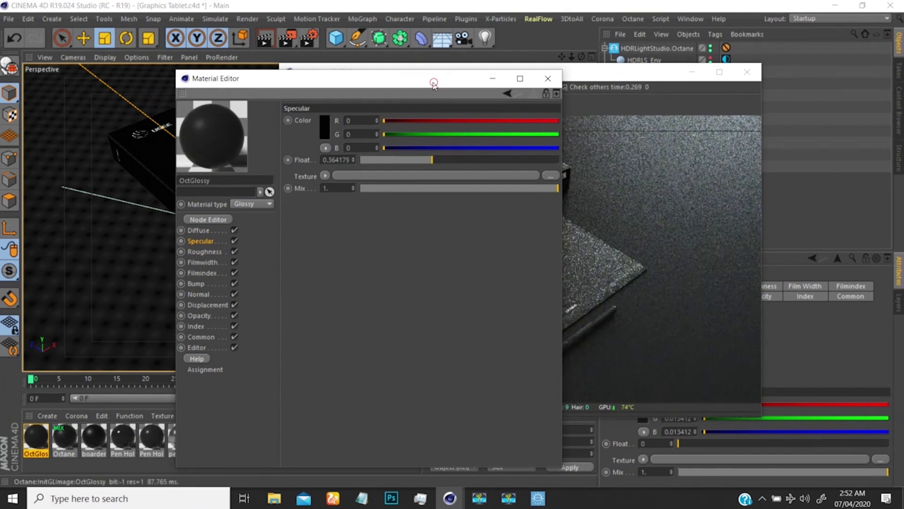
{"action": "left_click_drag", "start_coordinate": [358, 78], "coordinate": [228, 59]}
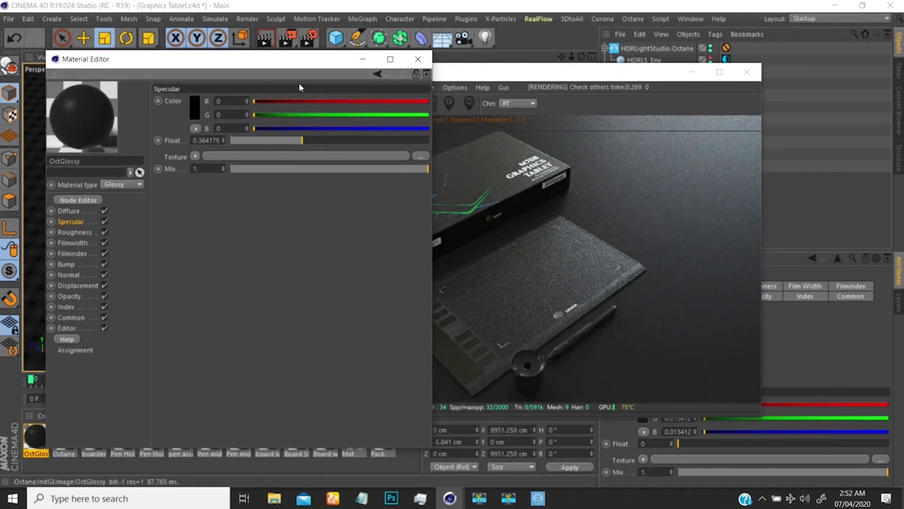
{"action": "left_click_drag", "start_coordinate": [330, 67], "coordinate": [294, 34]}
{"action": "left_click", "coordinate": [330, 110]}
{"action": "left_click", "coordinate": [341, 110]}
{"action": "left_click", "coordinate": [398, 27]}
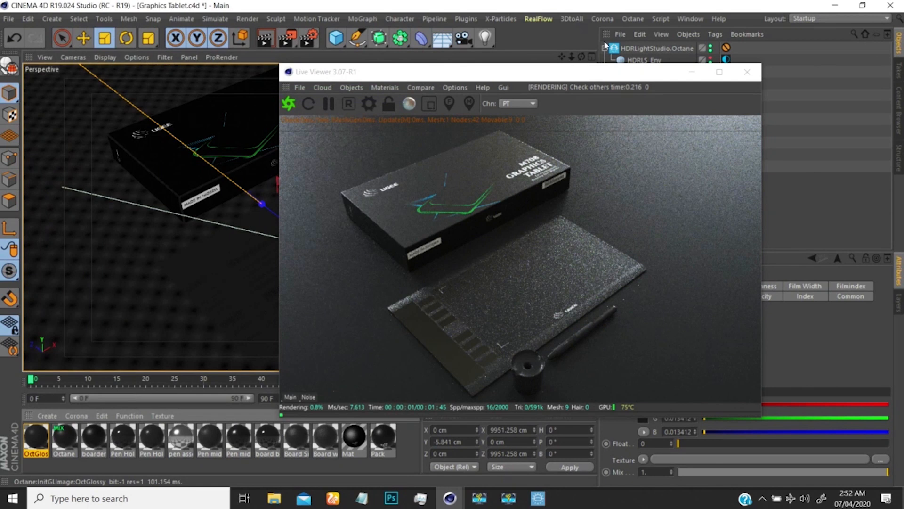
Try a power of 0.2 on the OctaneSky environment tag and settle on a power of 0.7
{"action": "left_click_drag", "start_coordinate": [583, 76], "coordinate": [367, 40]}
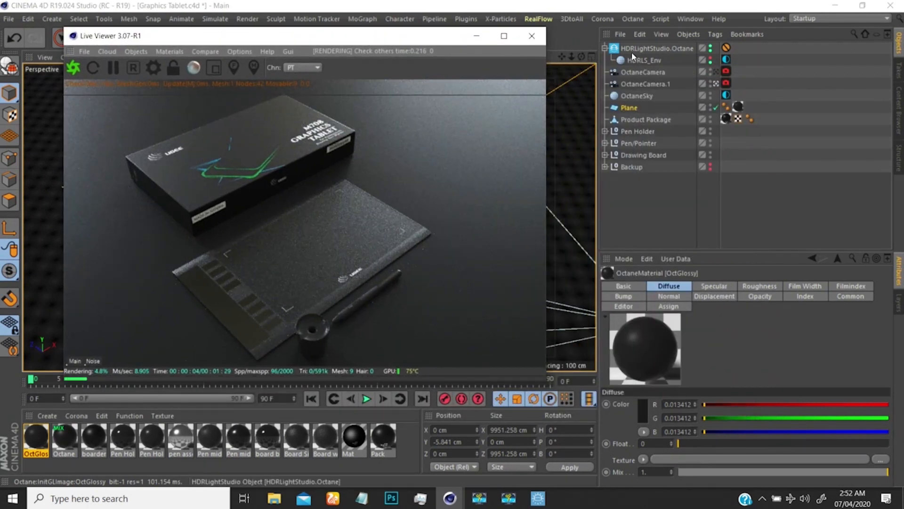
{"action": "left_click", "coordinate": [725, 95]}
{"action": "left_click_drag", "start_coordinate": [660, 379], "coordinate": [626, 386]}
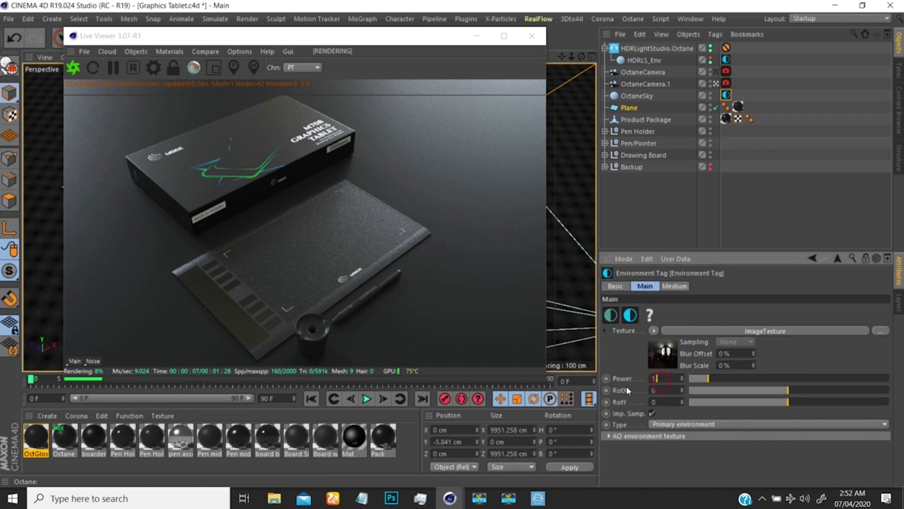
{"action": "type", "text": "."}
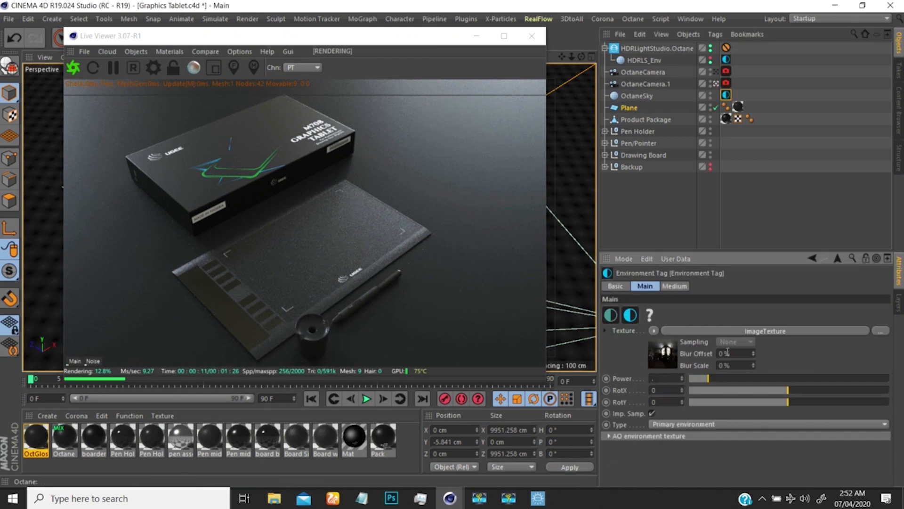
{"action": "type", "text": "2"}
{"action": "key", "text": "Return"}
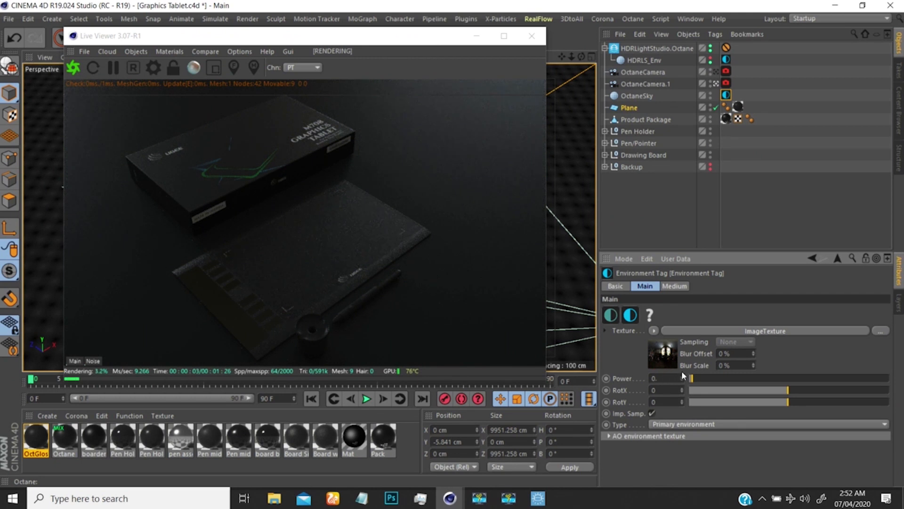
{"action": "type", "text": ".7"}
{"action": "key", "text": "Return"}
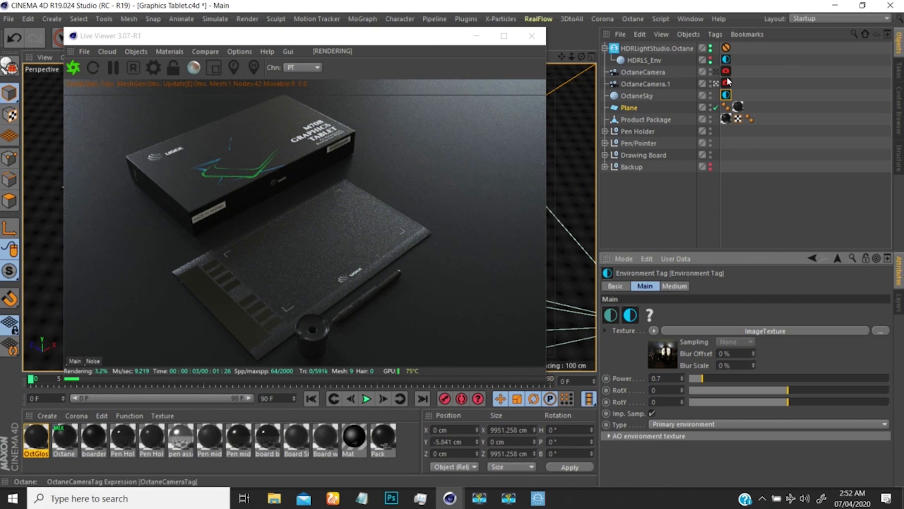
Try a power of 0.9 on the HDRLS_Env environment tag and raise it to 2
{"action": "left_click", "coordinate": [726, 60]}
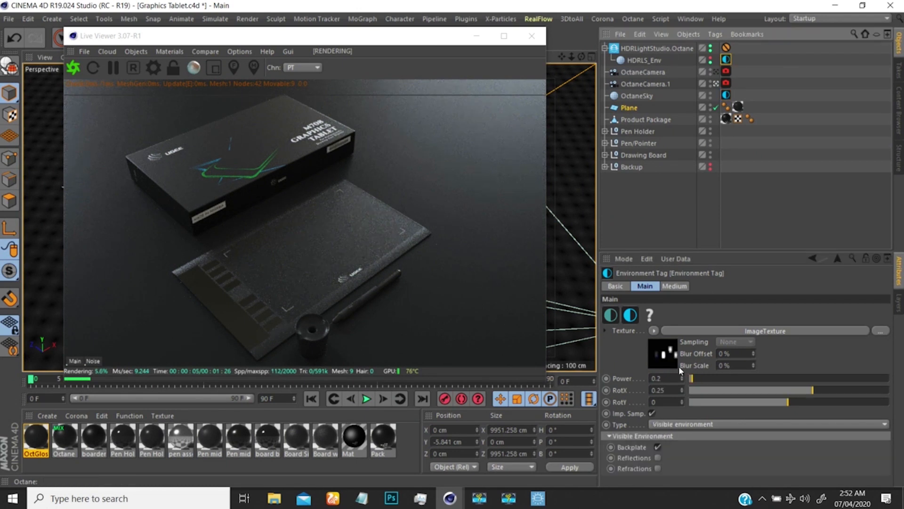
{"action": "left_click", "coordinate": [658, 378]}
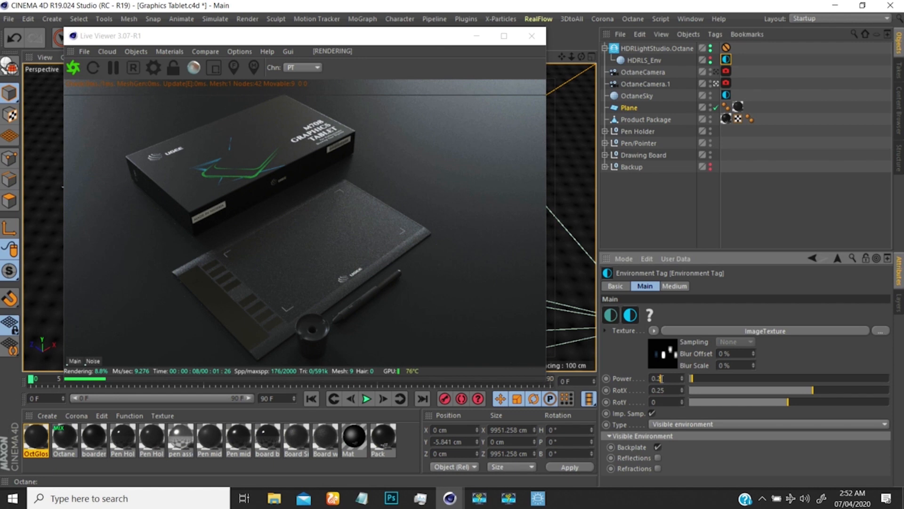
{"action": "key", "text": "BackSpace"}
{"action": "type", "text": "9"}
{"action": "key", "text": "Return"}
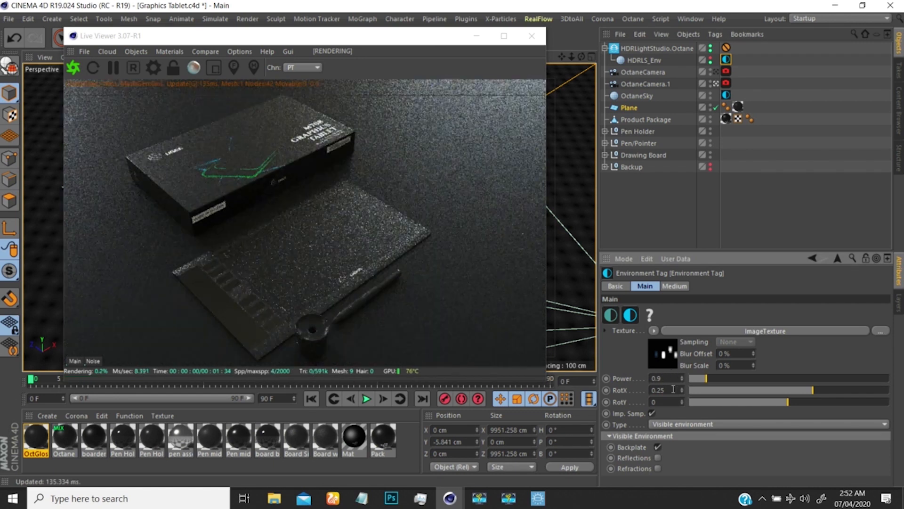
{"action": "double_click", "coordinate": [660, 378]}
{"action": "type", "text": "2"}
{"action": "key", "text": "Return"}
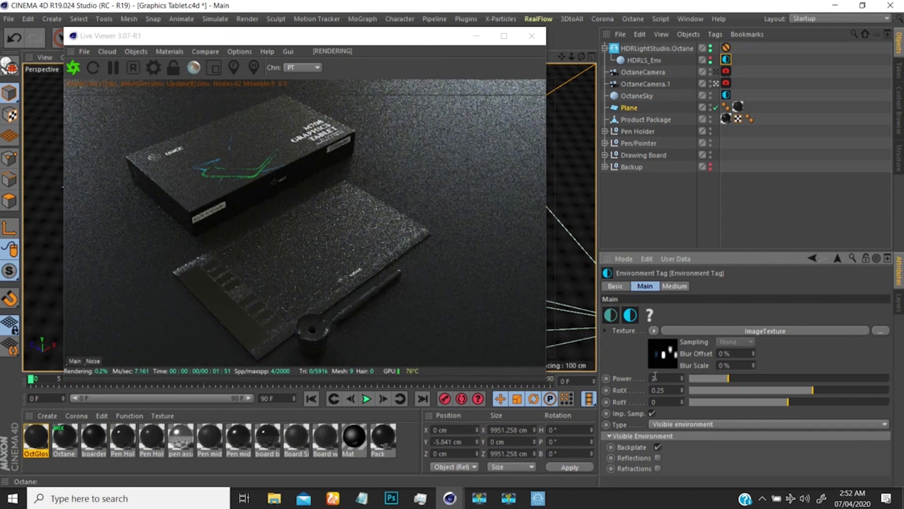
Compare the render with HDRLS_Env's visible-environment Reflections on and off, leave Reflections enabled, and deselect everything
{"action": "left_click", "coordinate": [658, 458]}
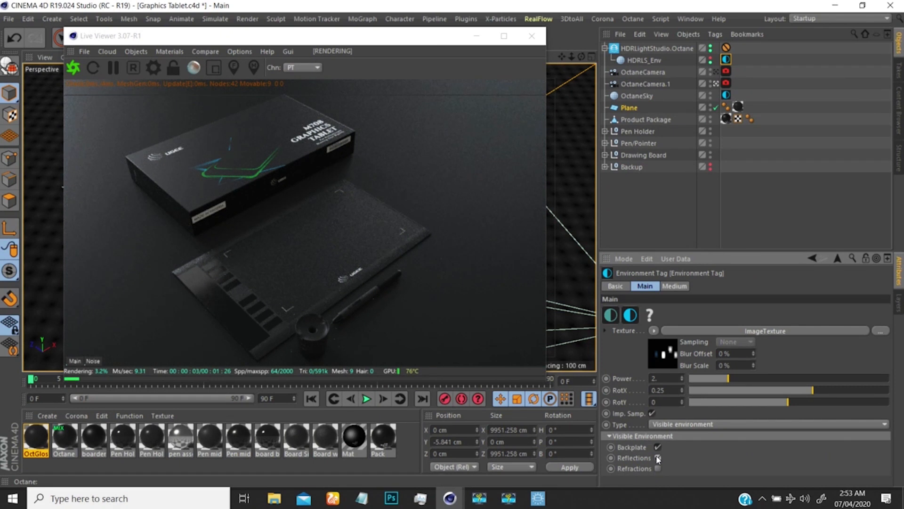
{"action": "left_click", "coordinate": [658, 457]}
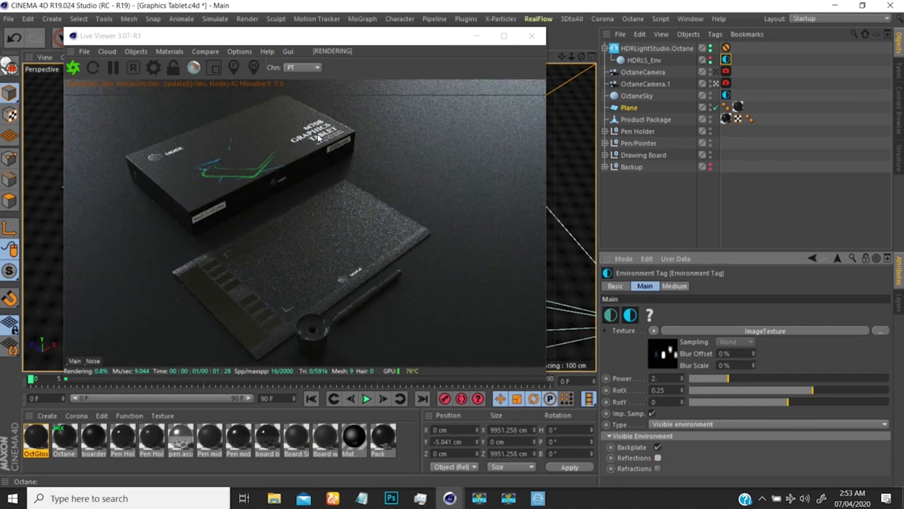
{"action": "left_click", "coordinate": [658, 458]}
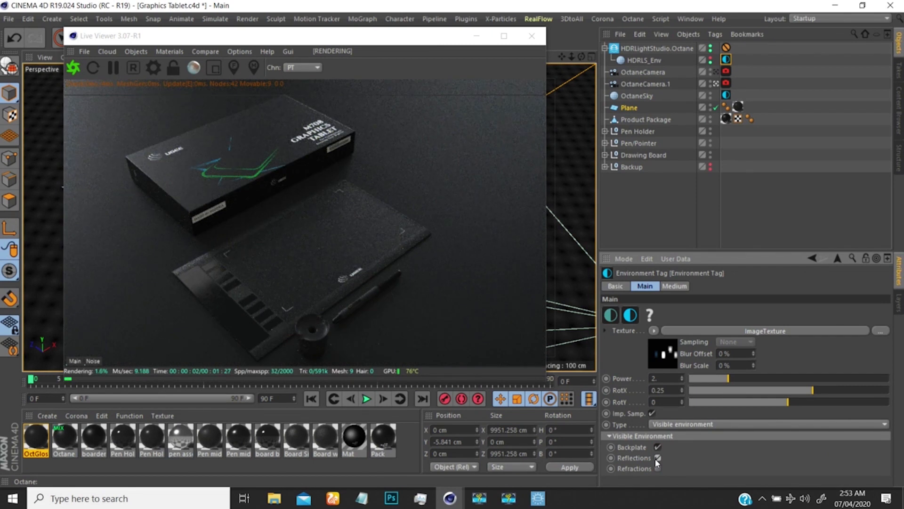
{"action": "left_click", "coordinate": [658, 457]}
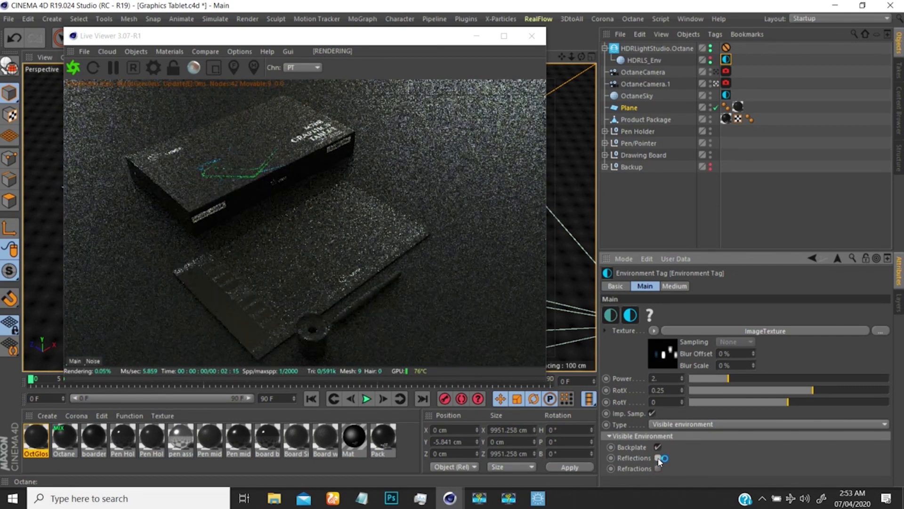
{"action": "left_click", "coordinate": [658, 458]}
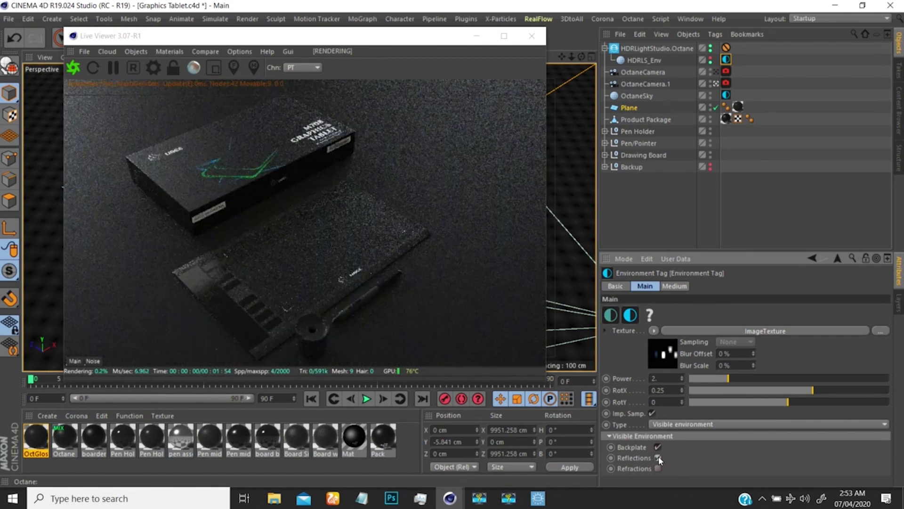
{"action": "left_click", "coordinate": [658, 457]}
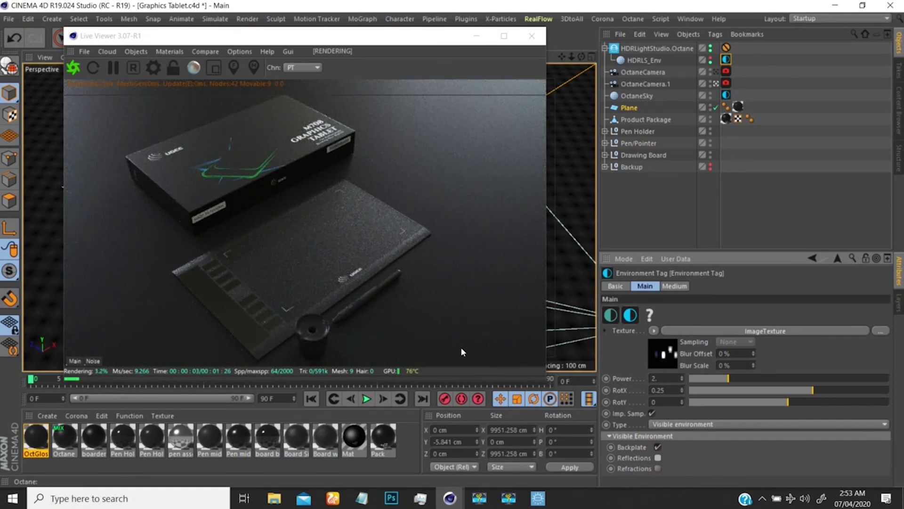
{"action": "left_click", "coordinate": [658, 457]}
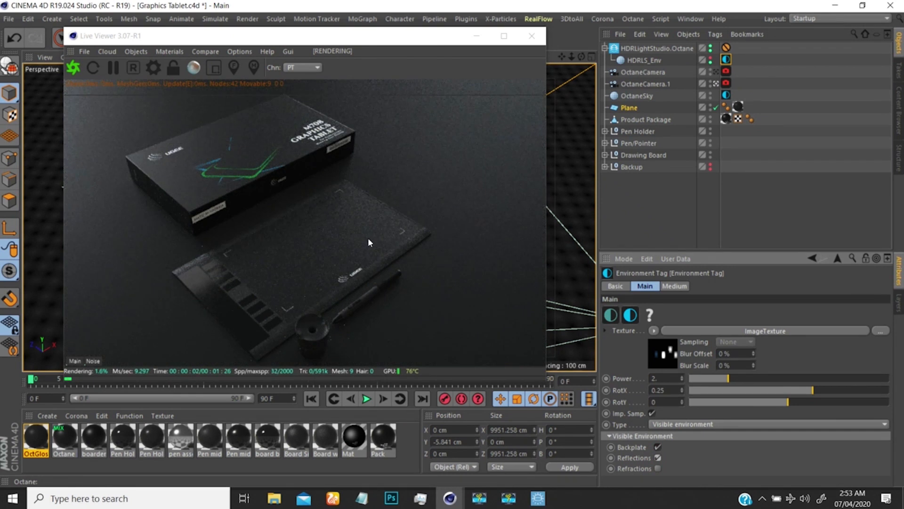
{"action": "left_click", "coordinate": [658, 457]}
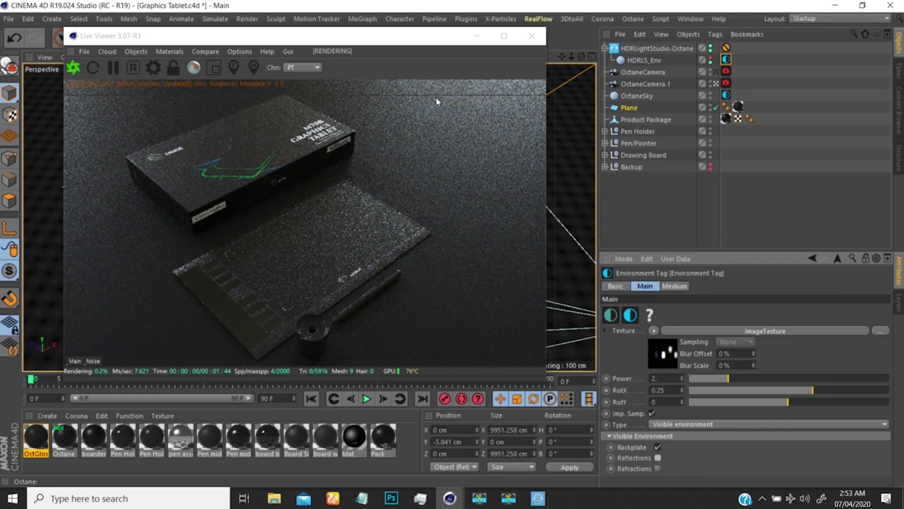
{"action": "left_click", "coordinate": [658, 457]}
{"action": "left_click", "coordinate": [658, 458]}
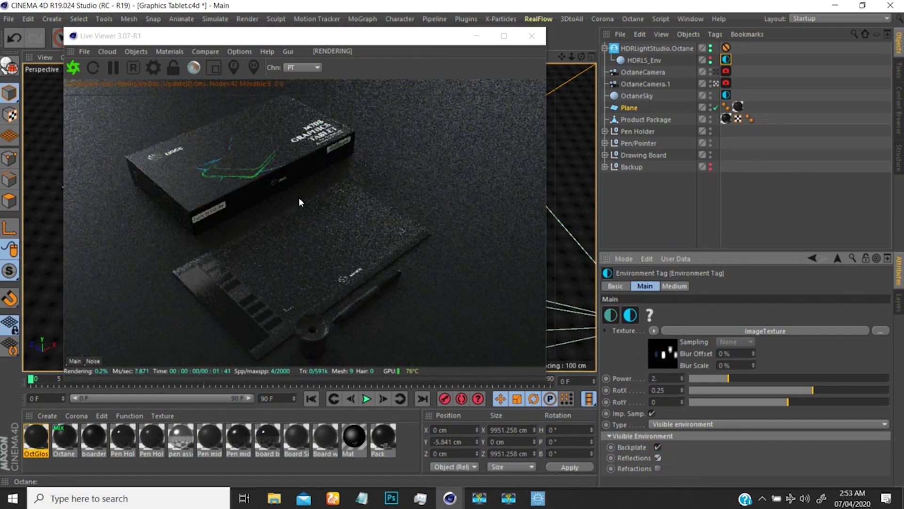
{"action": "left_click", "coordinate": [637, 175]}
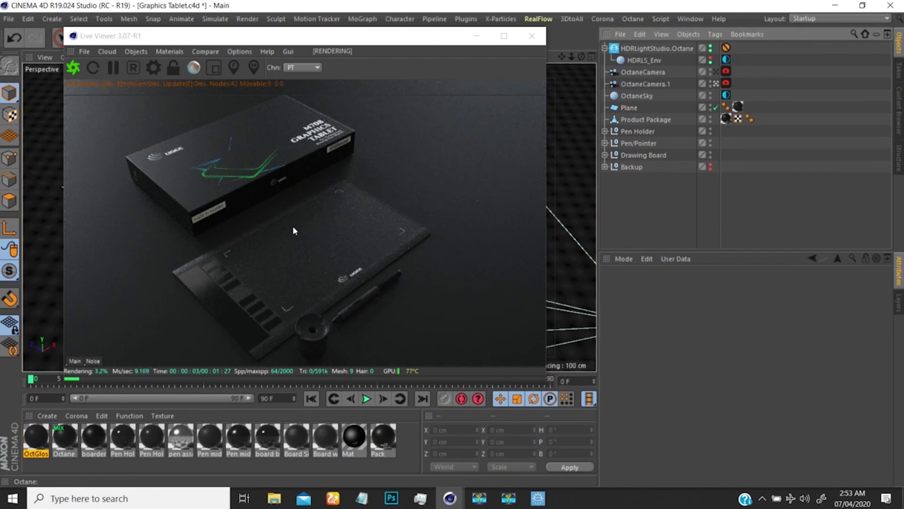